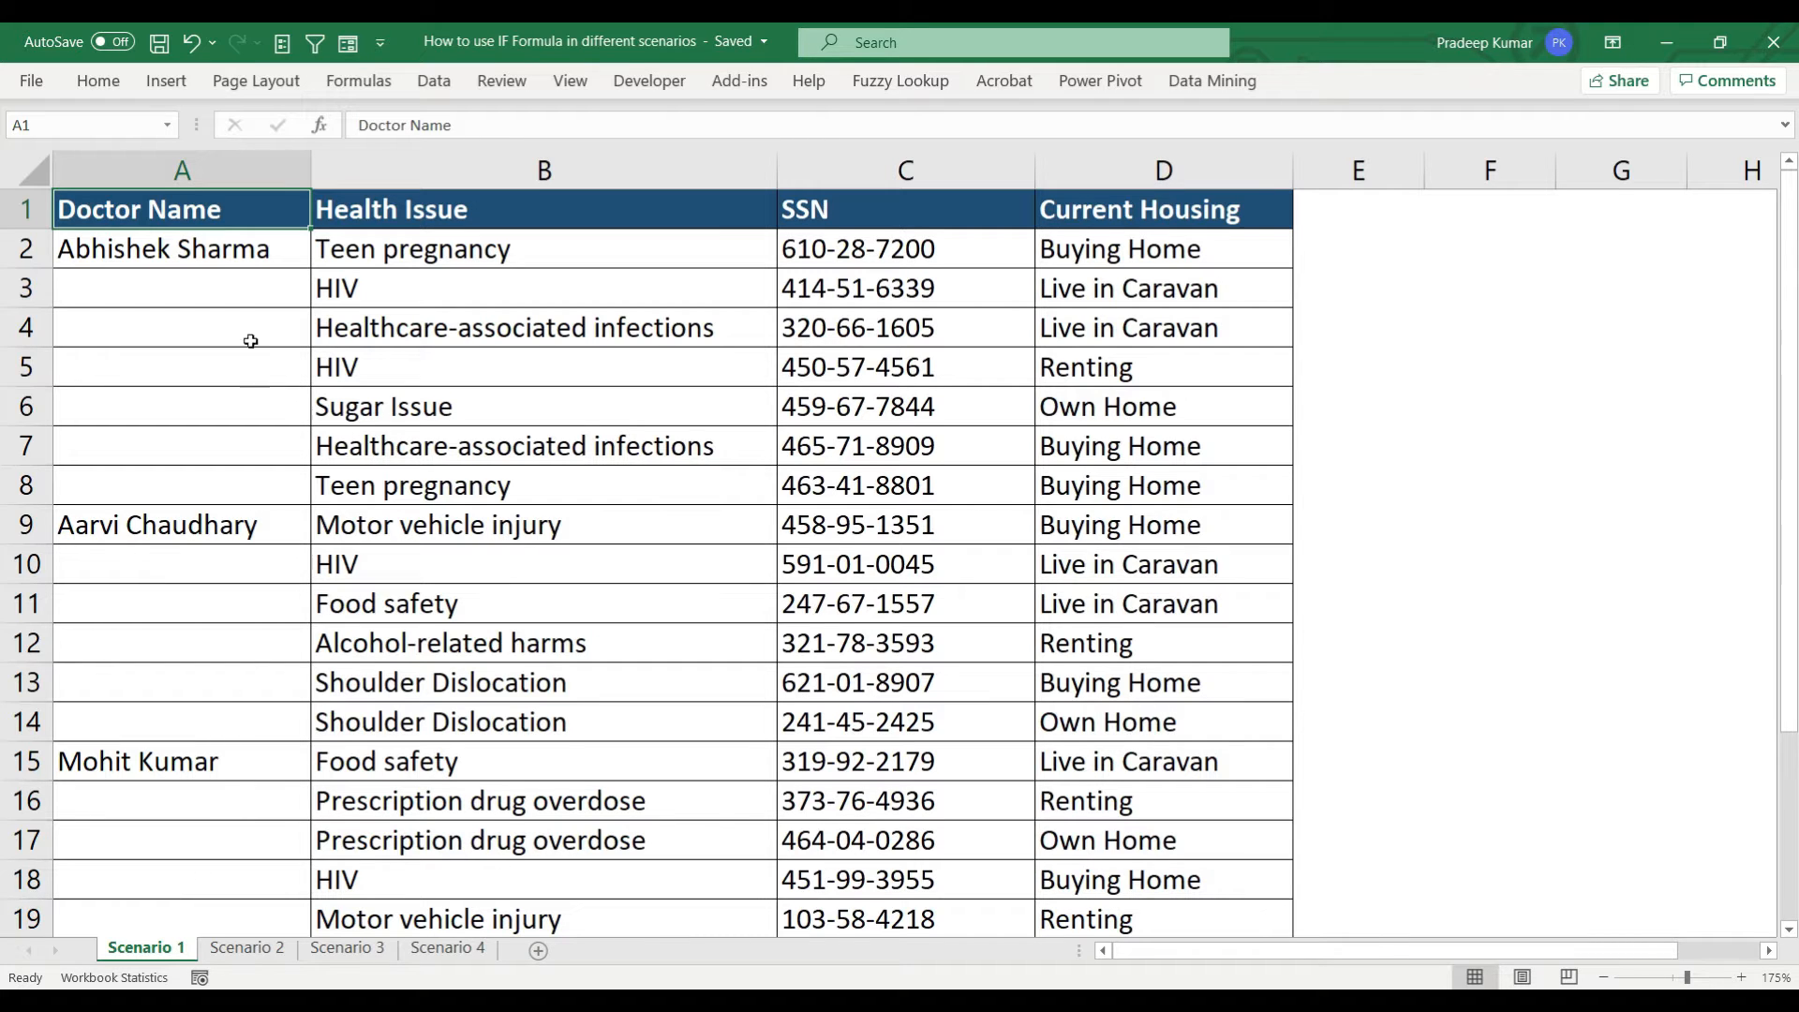
Examine the blank cells beneath the doctors' names in the Doctor Name column of the Scenario 1 sheet
left_click(237, 249)
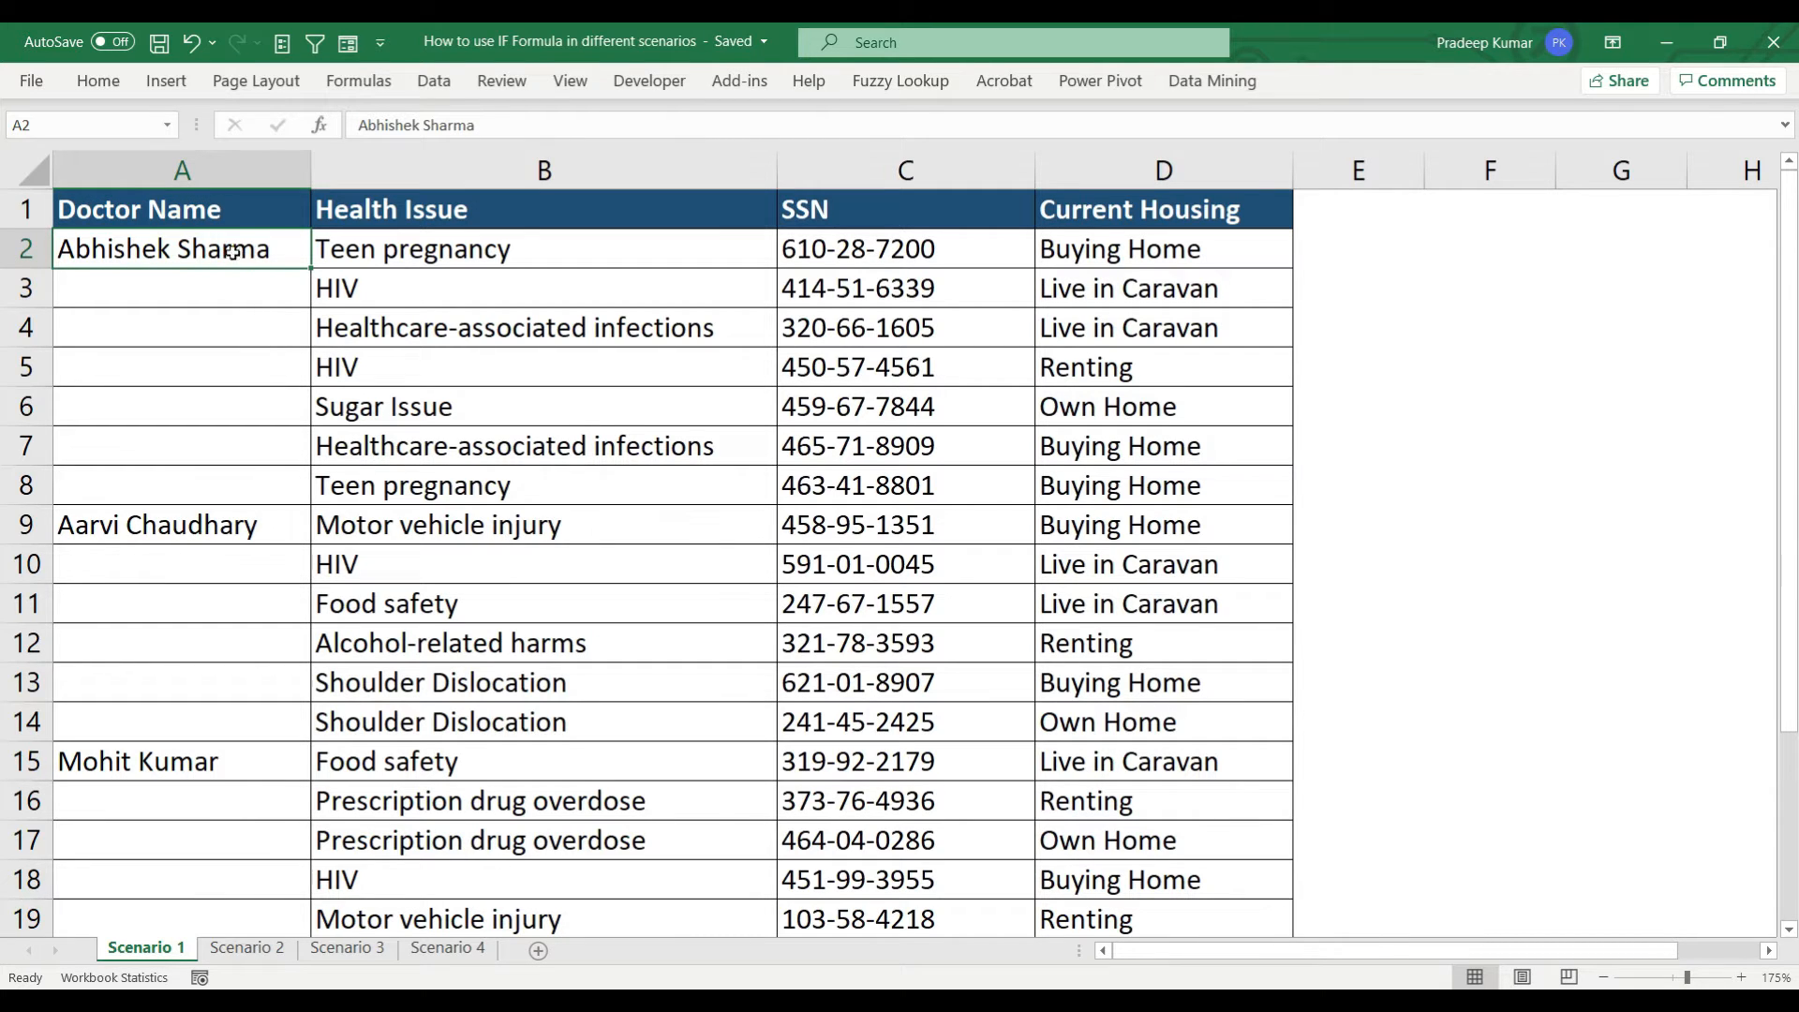
left_click_drag(227, 285, 184, 494)
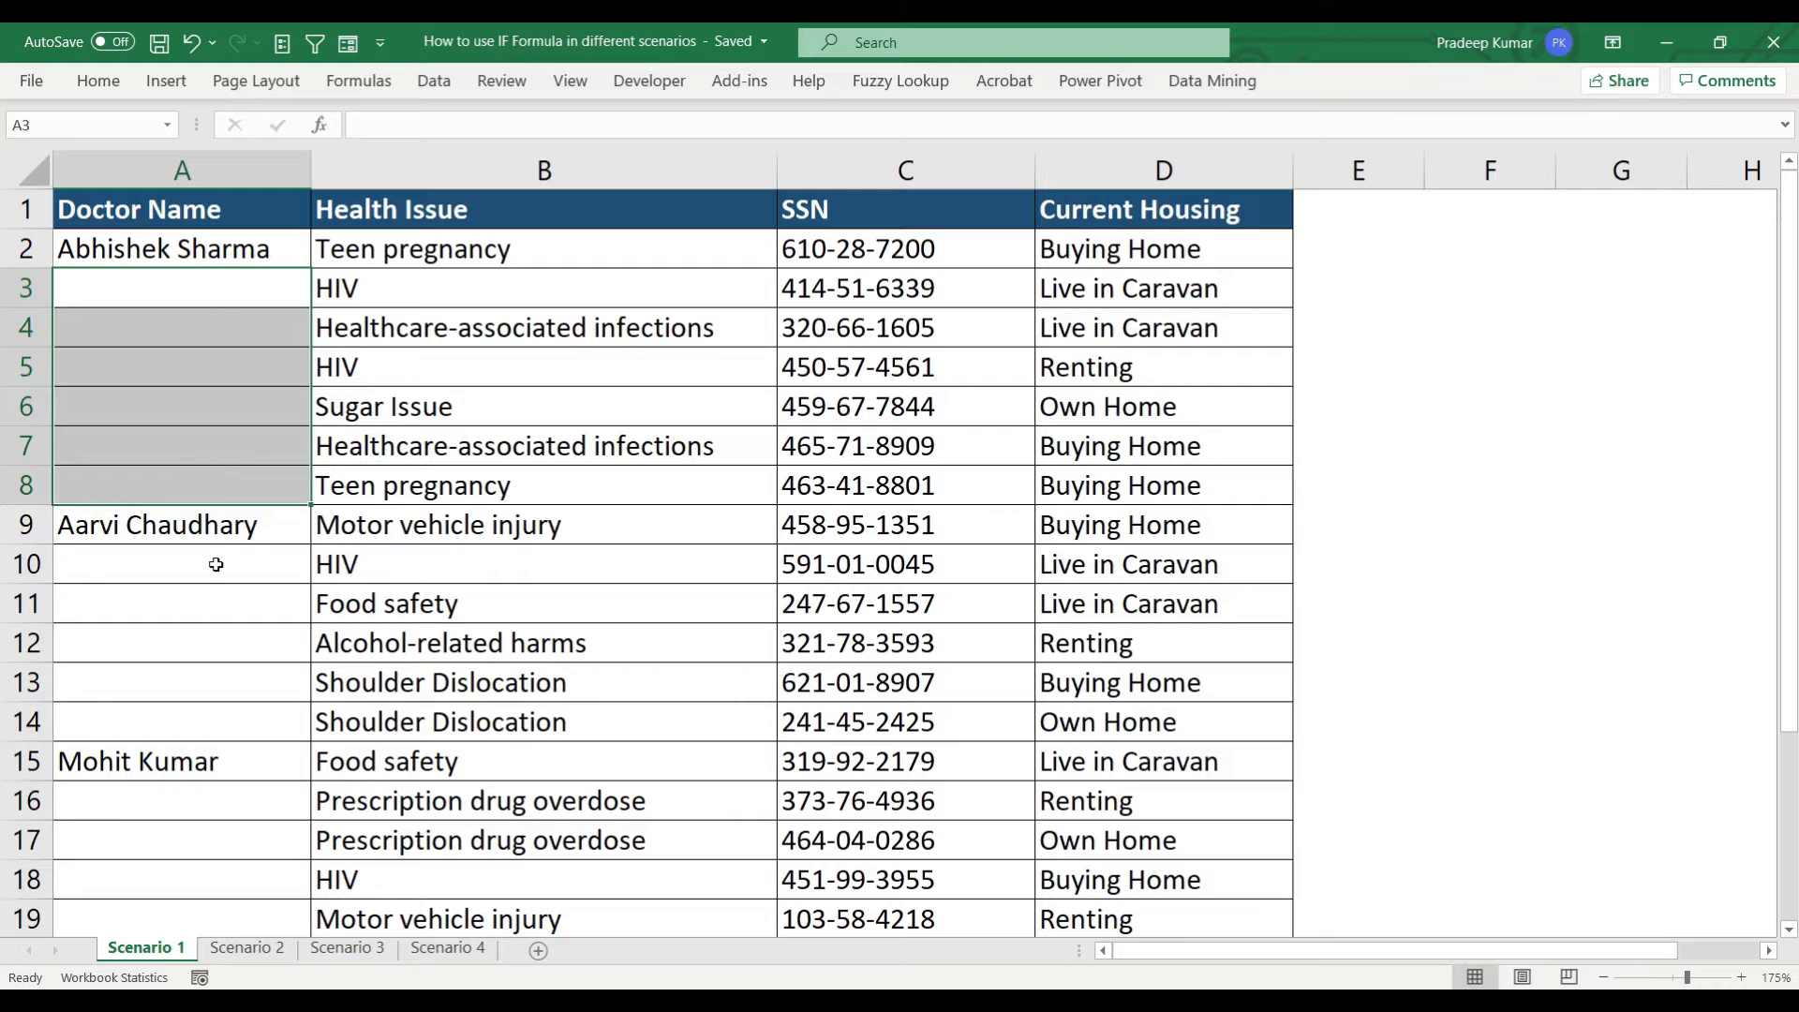
left_click_drag(215, 563, 193, 717)
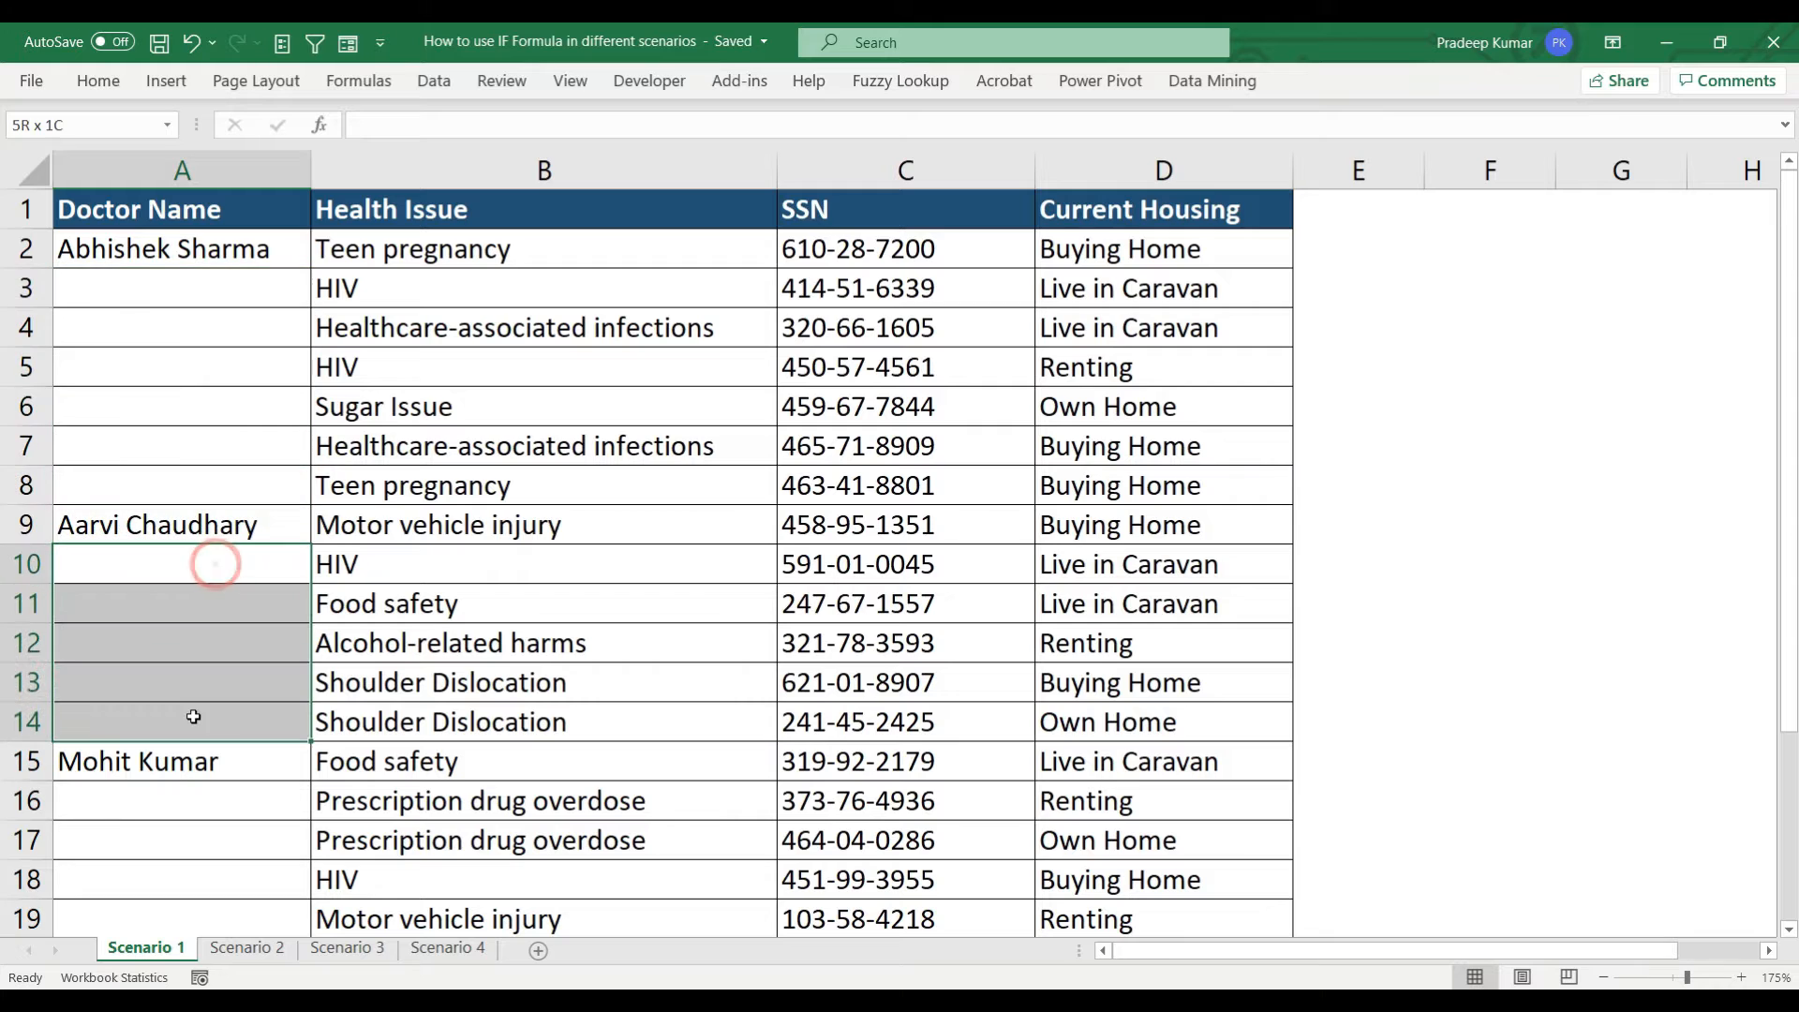
On the Scenario 2 sheet, examine the Product A rows, the Price and Quantity columns, and the answer cells for both Total Amount questions
left_click(248, 948)
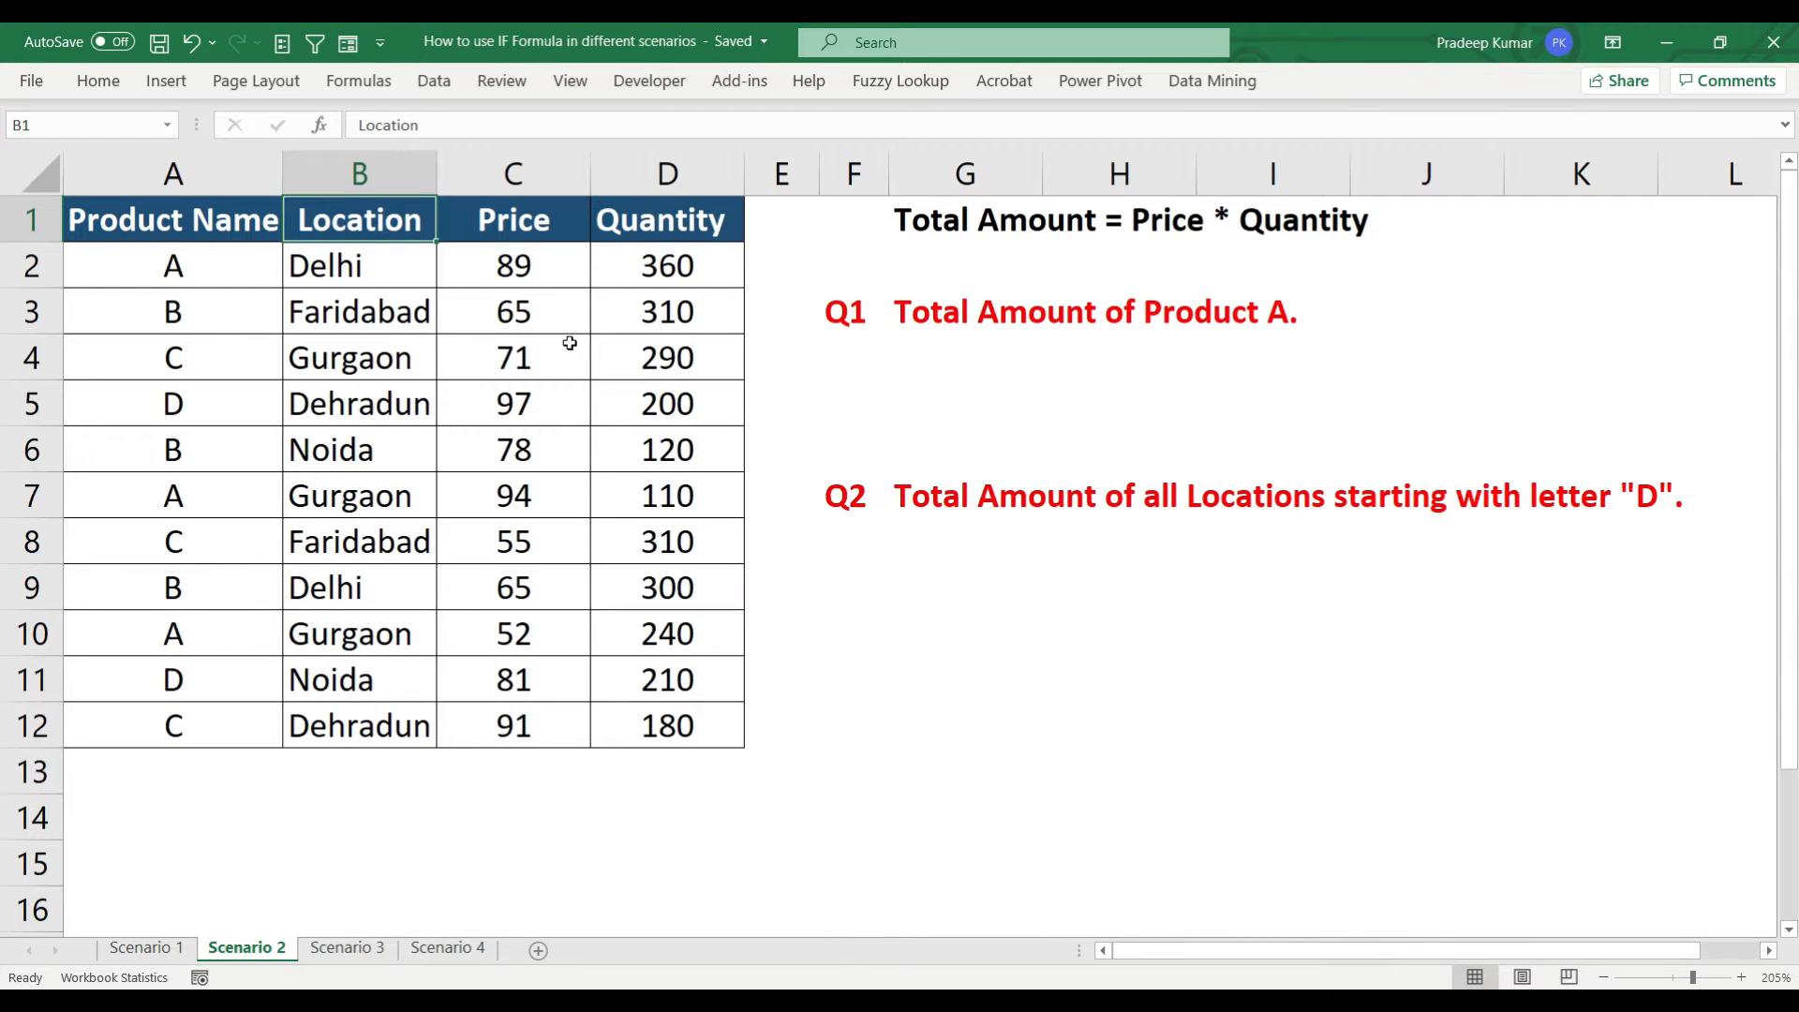
left_click(941, 341)
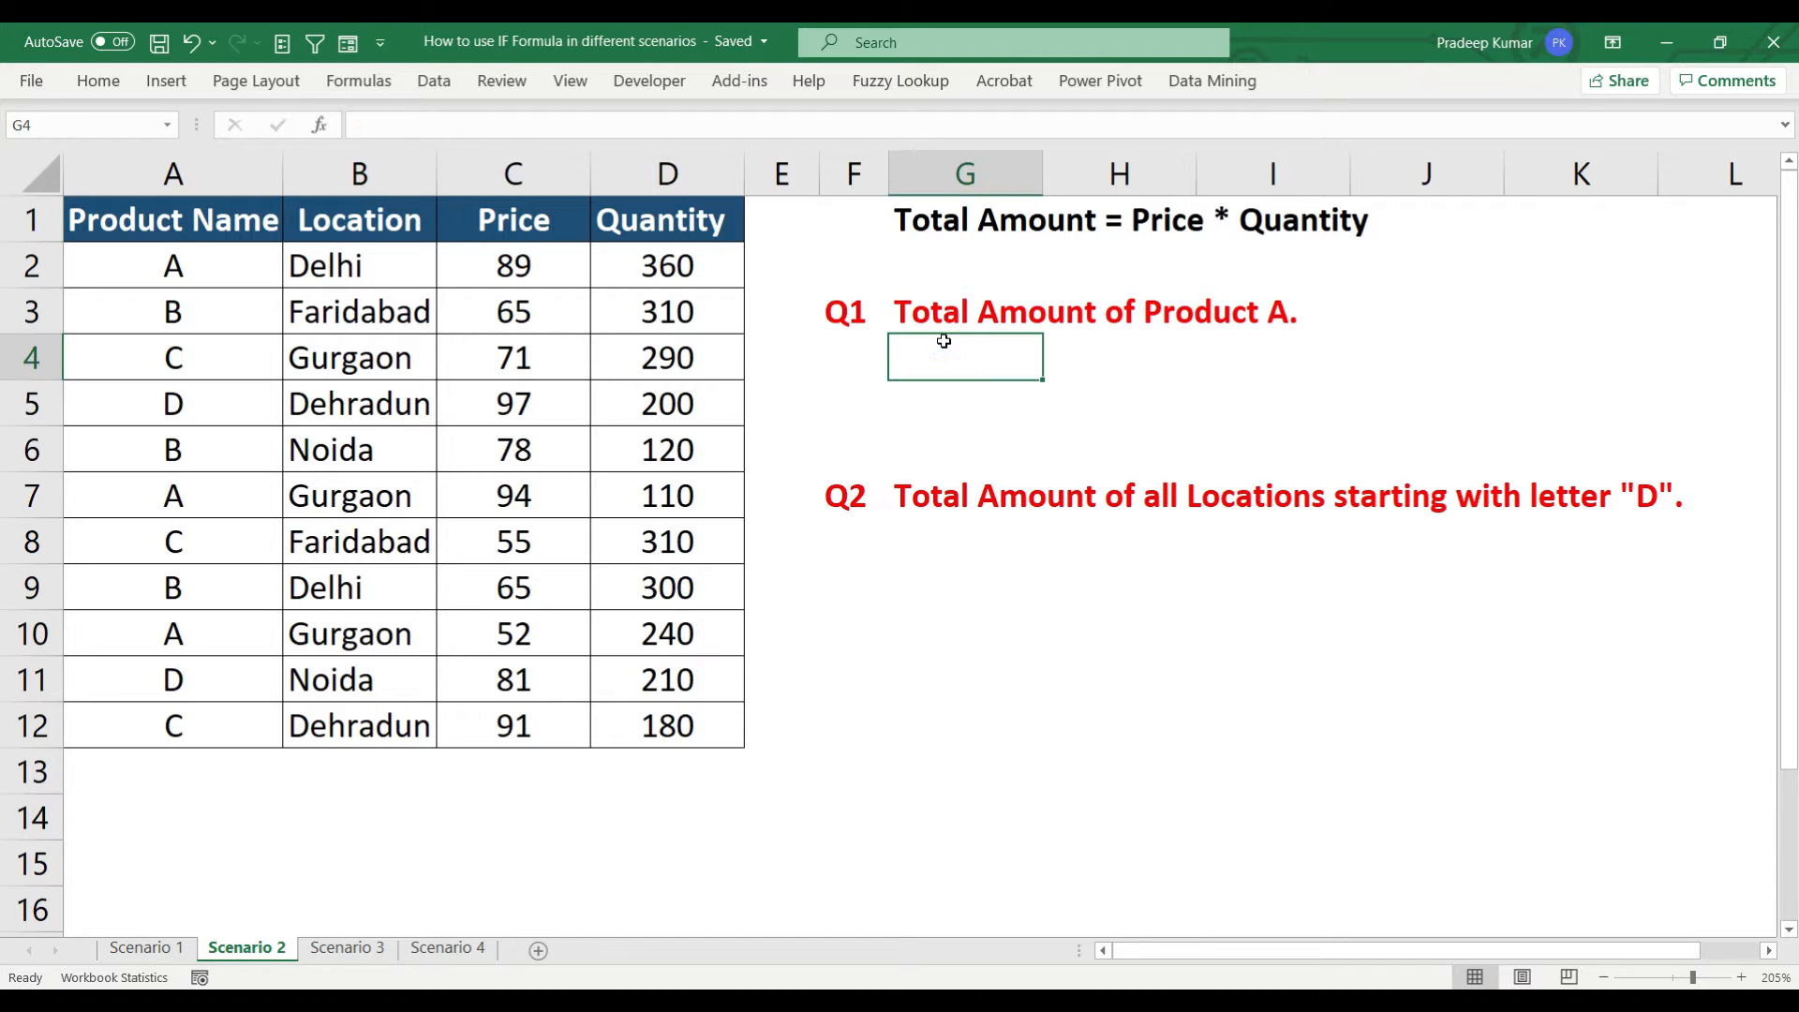
left_click_drag(248, 225, 181, 722)
left_click(220, 265)
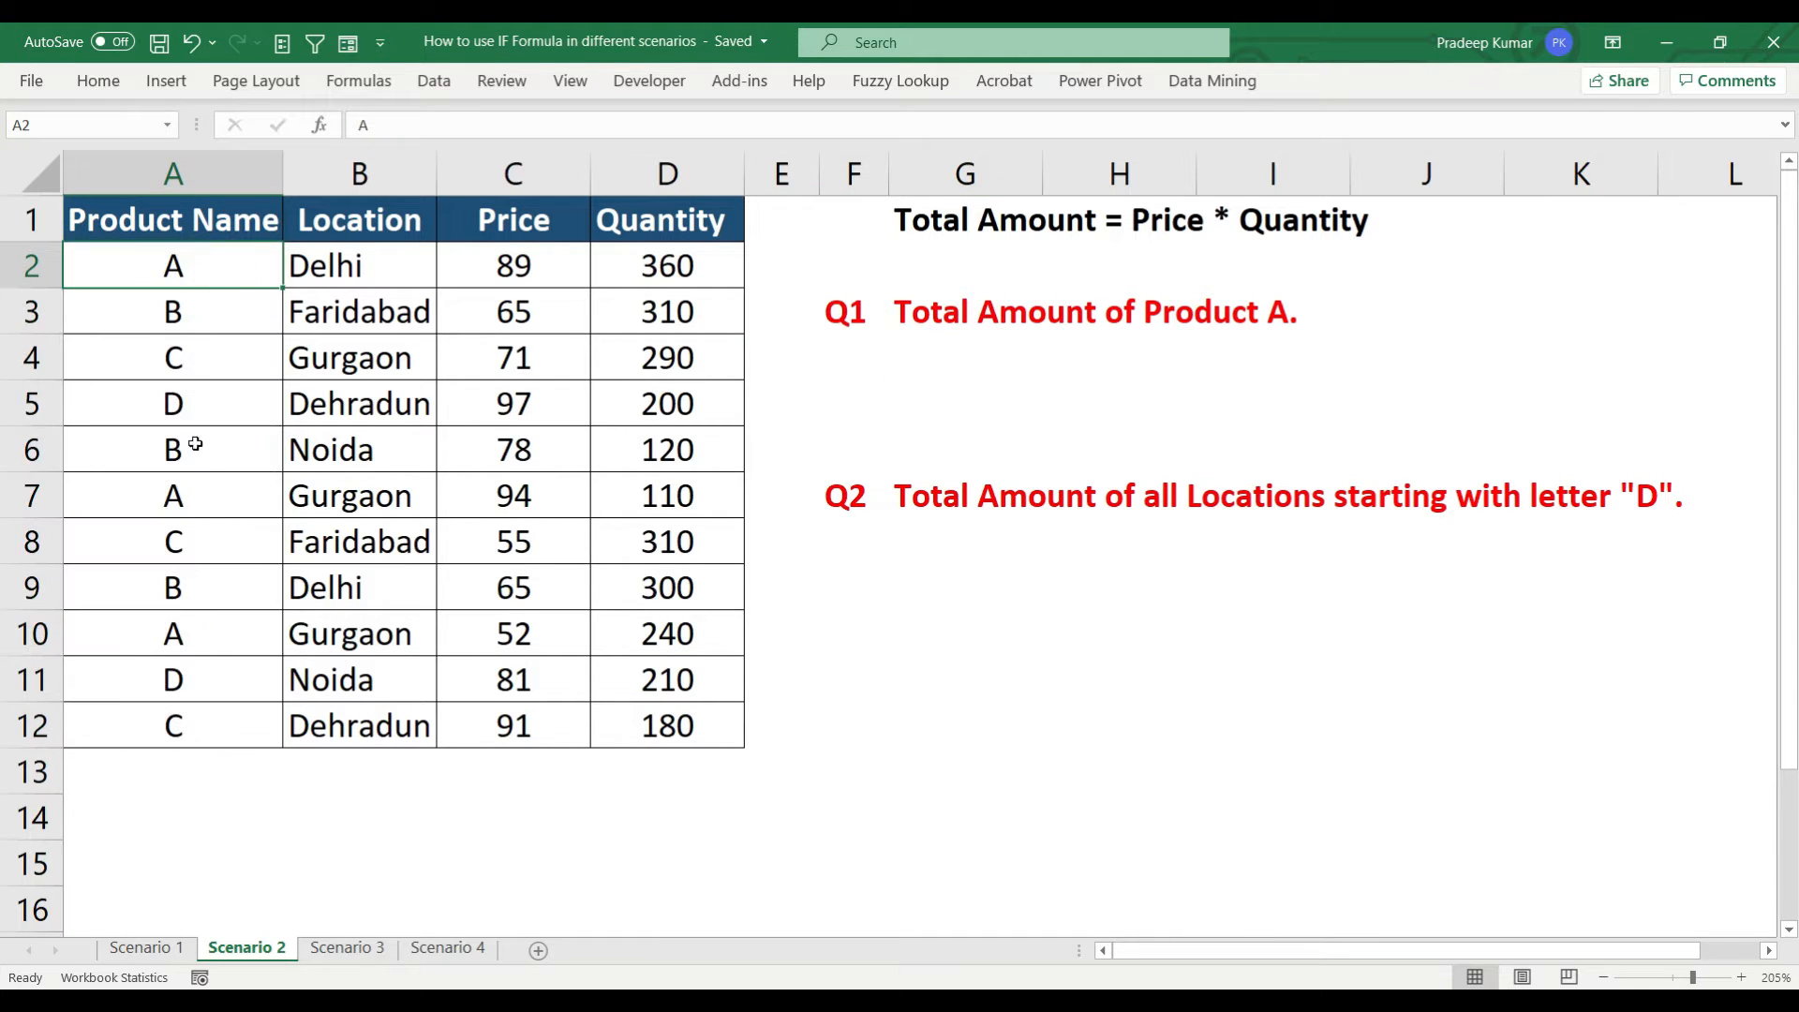
left_click(185, 494)
left_click(186, 633)
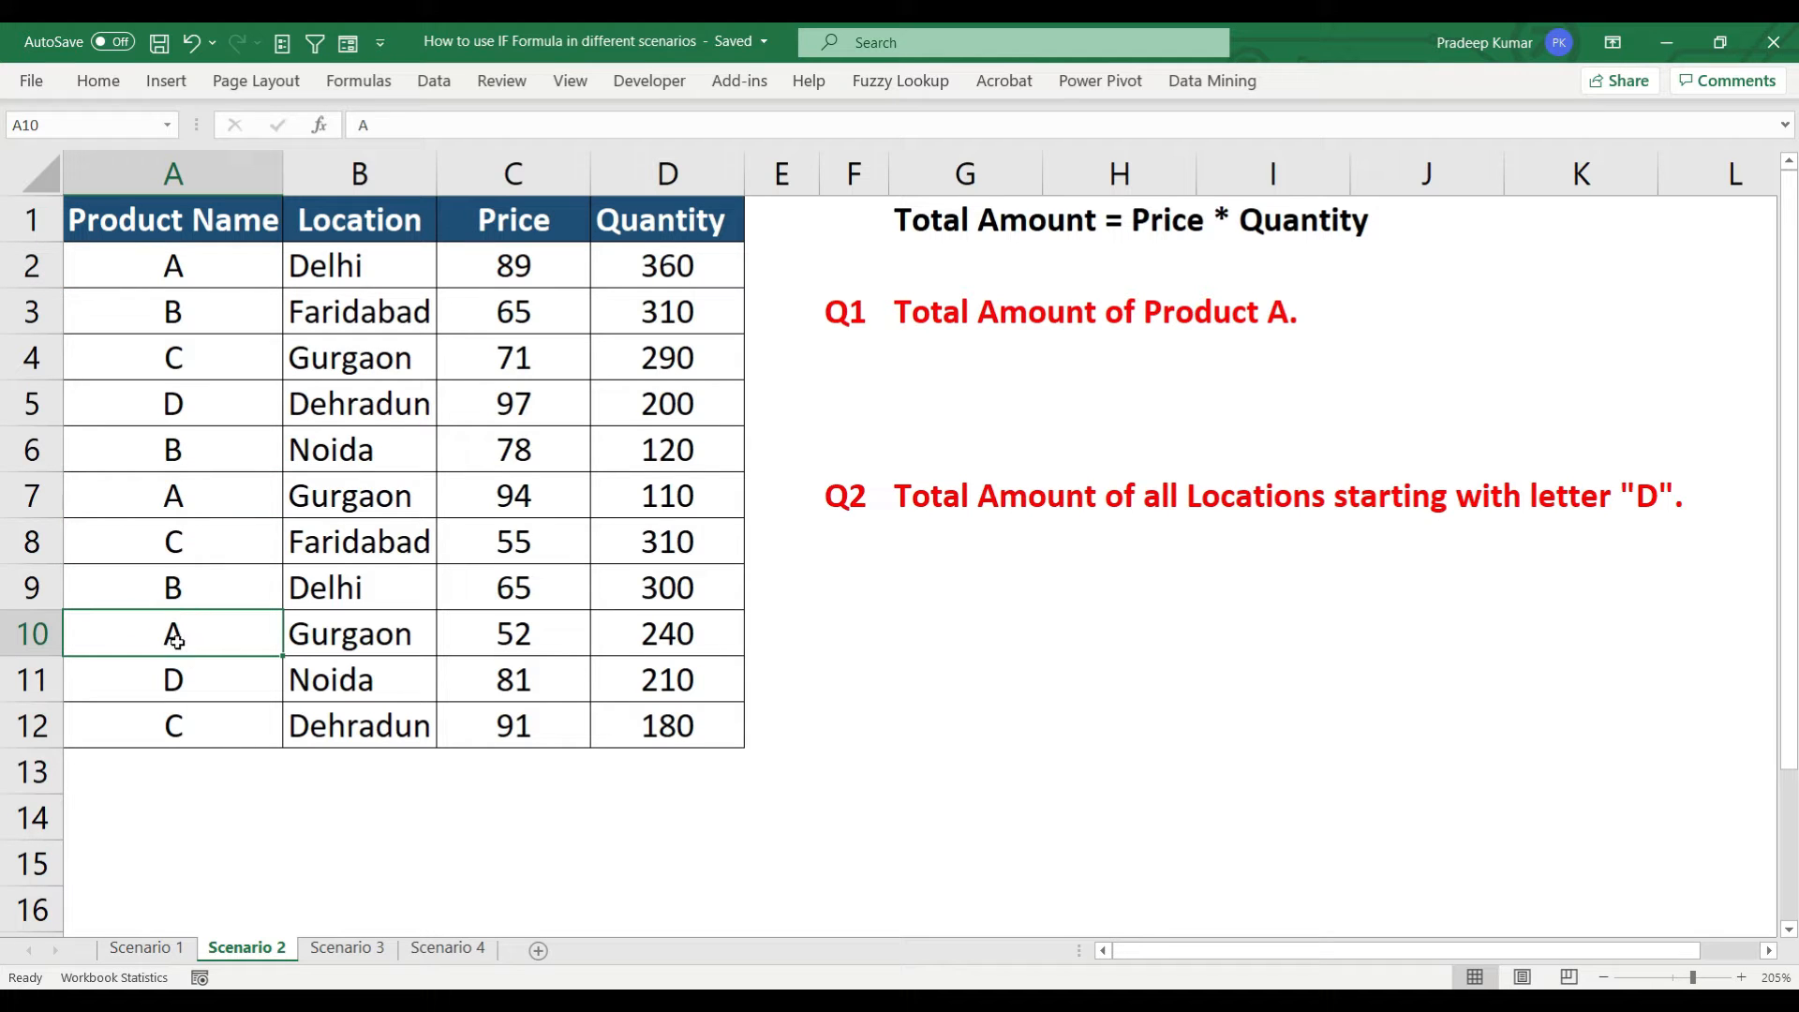
left_click_drag(540, 211, 659, 714)
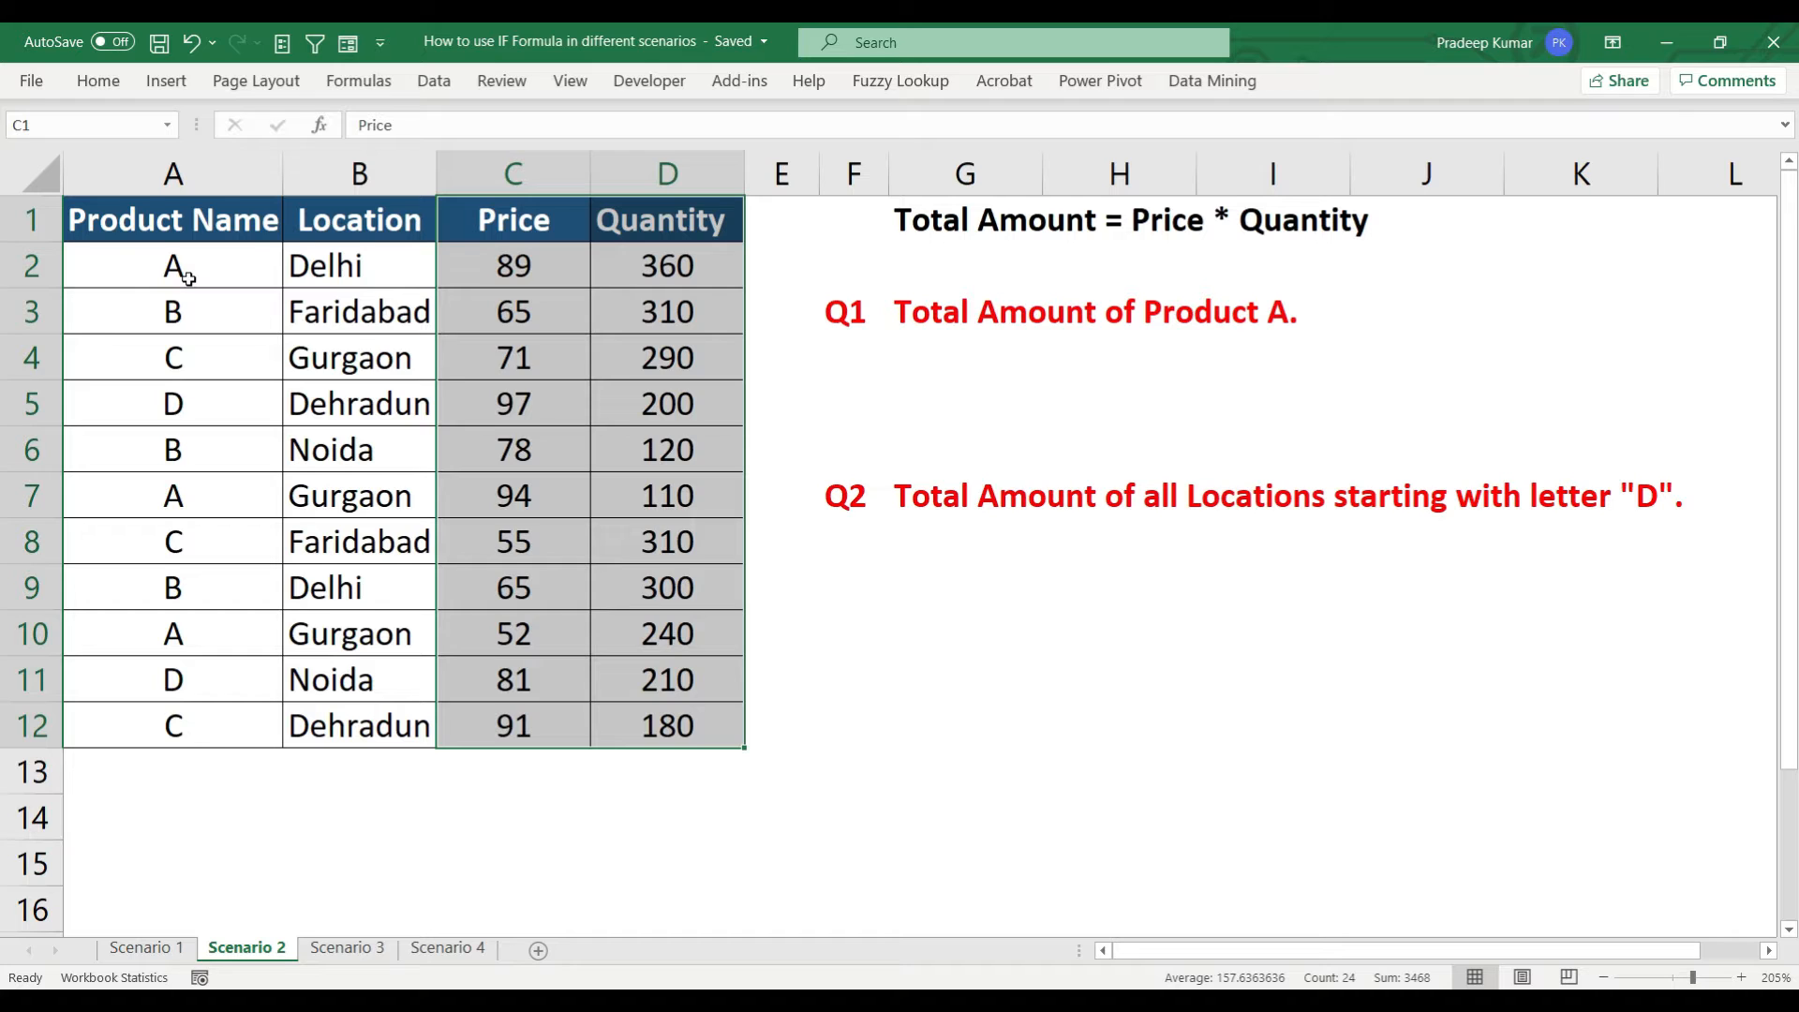
left_click(189, 278)
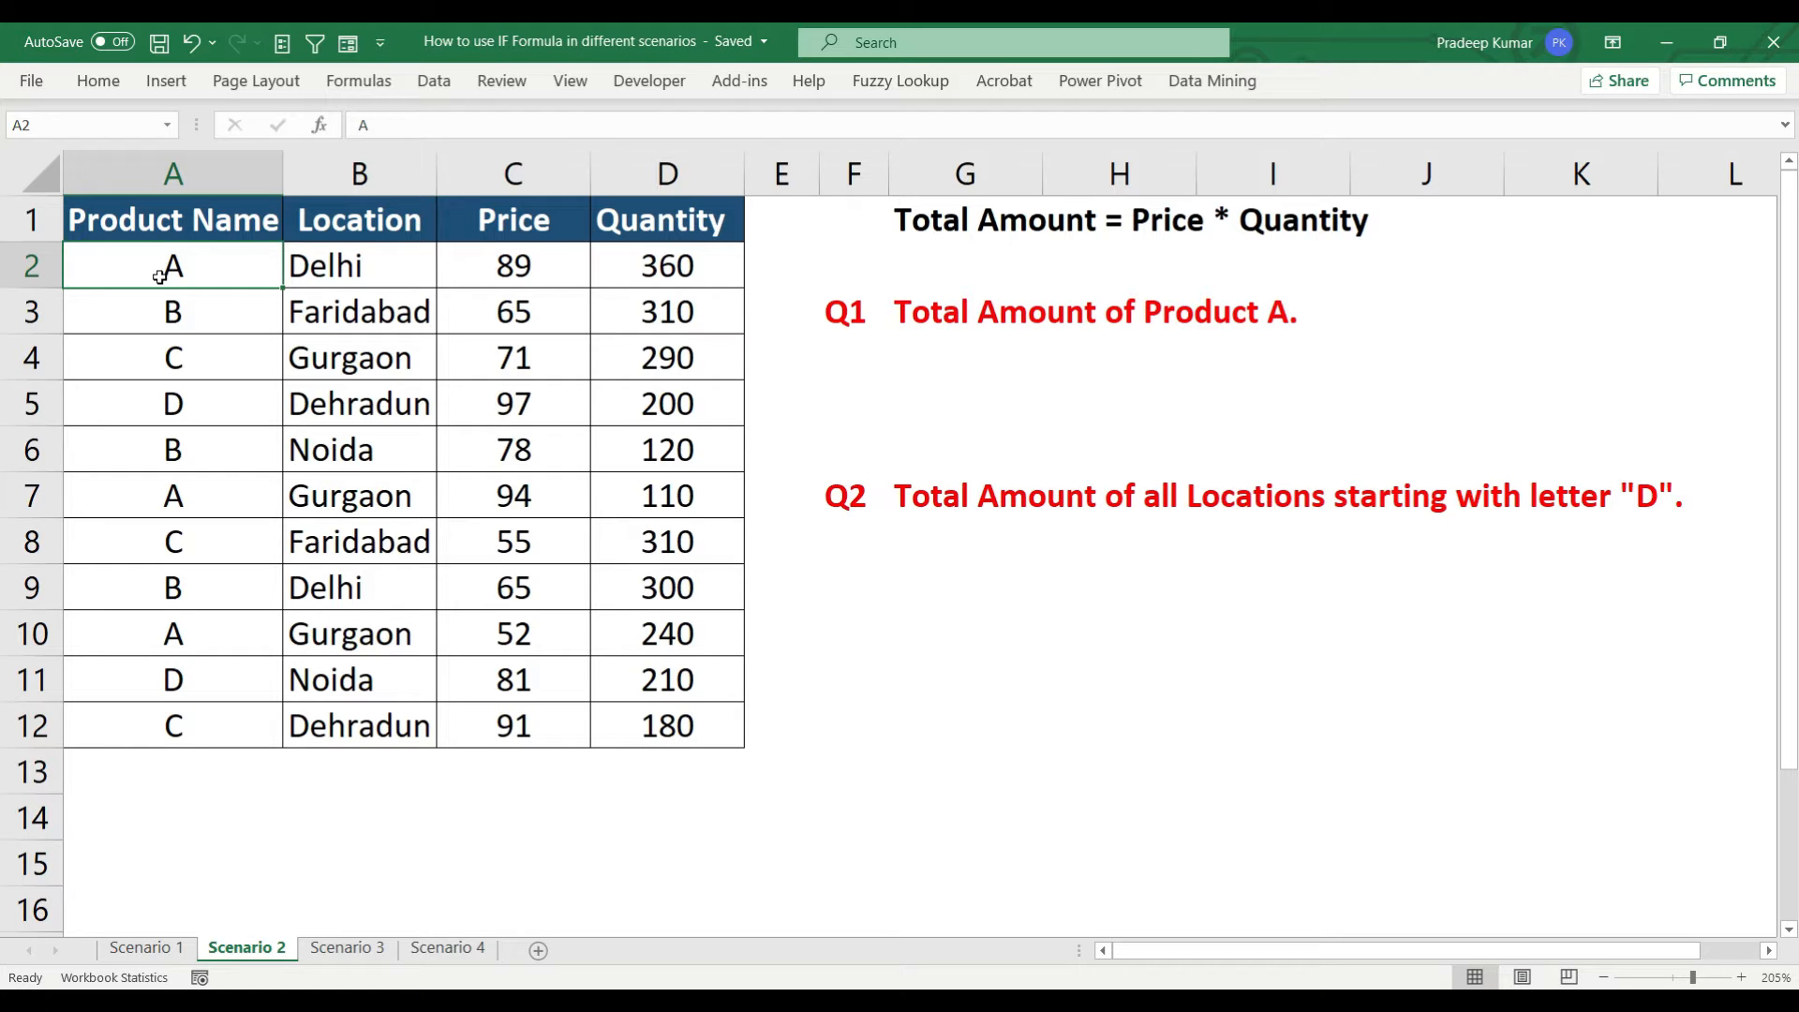
left_click(960, 534)
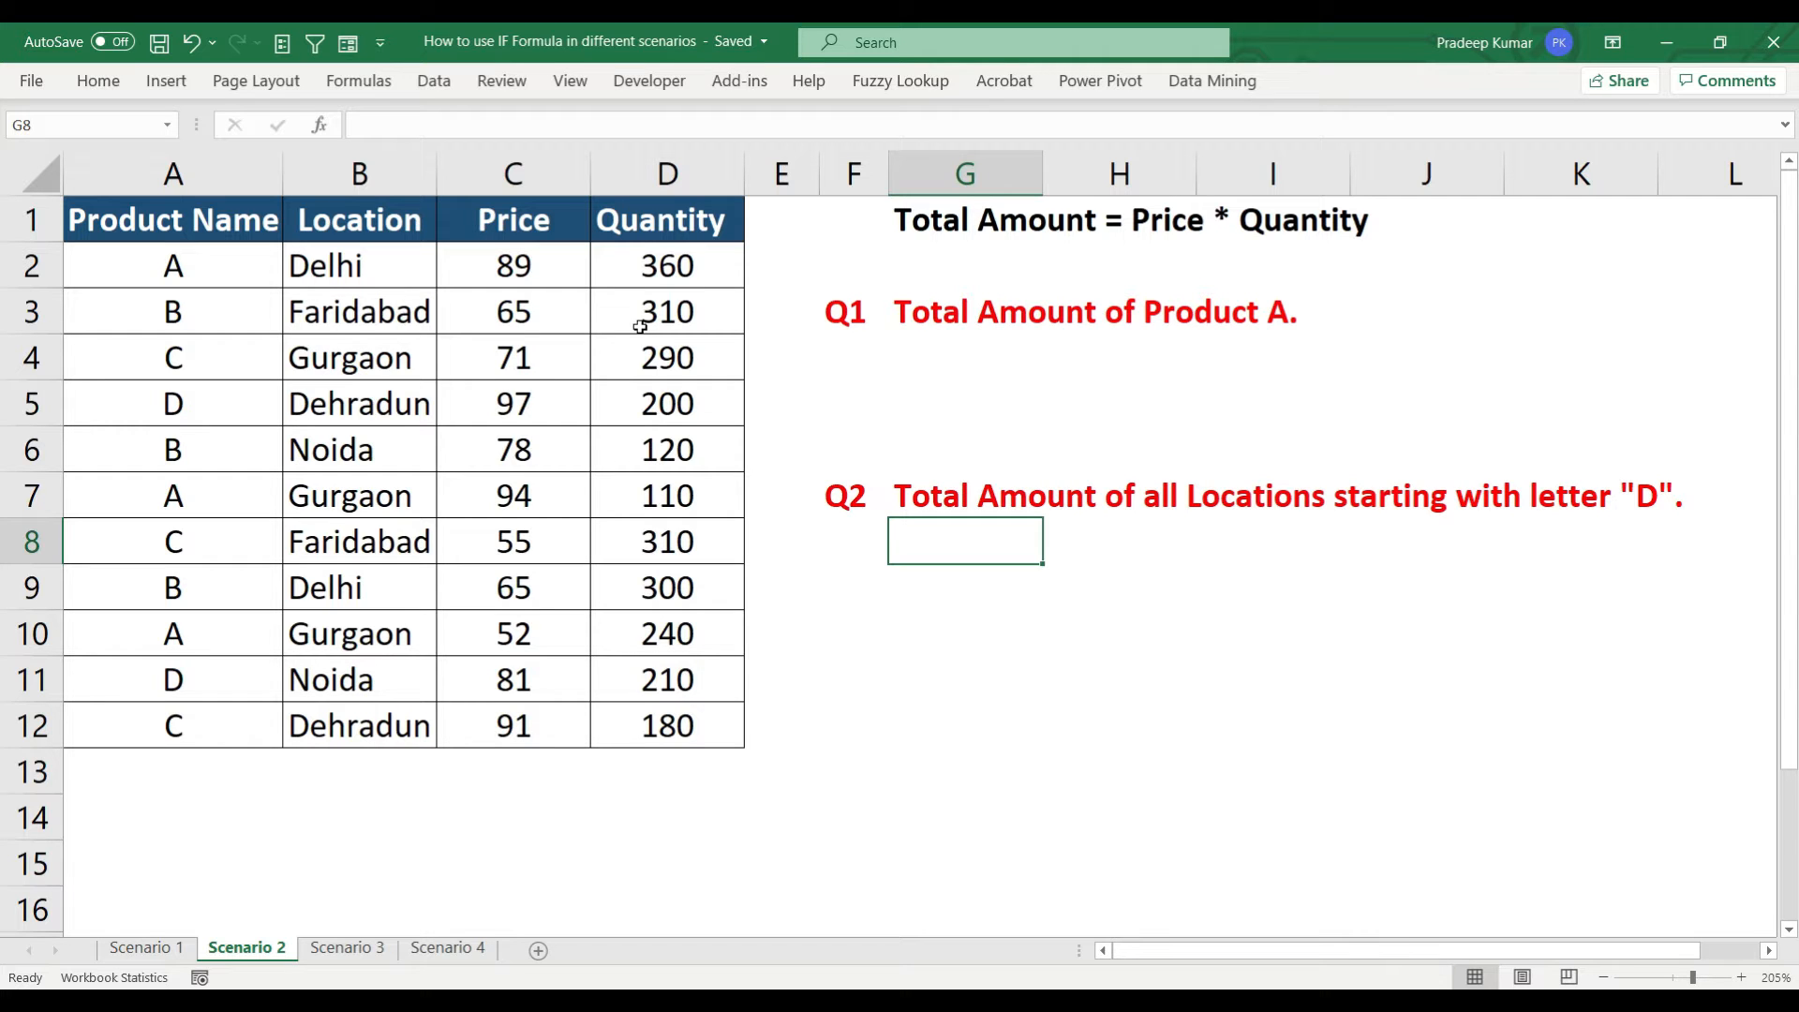
Look over the Employee ID list in Scenario 3 and the Department choices and Unique Count cell in Scenario 4
left_click(347, 948)
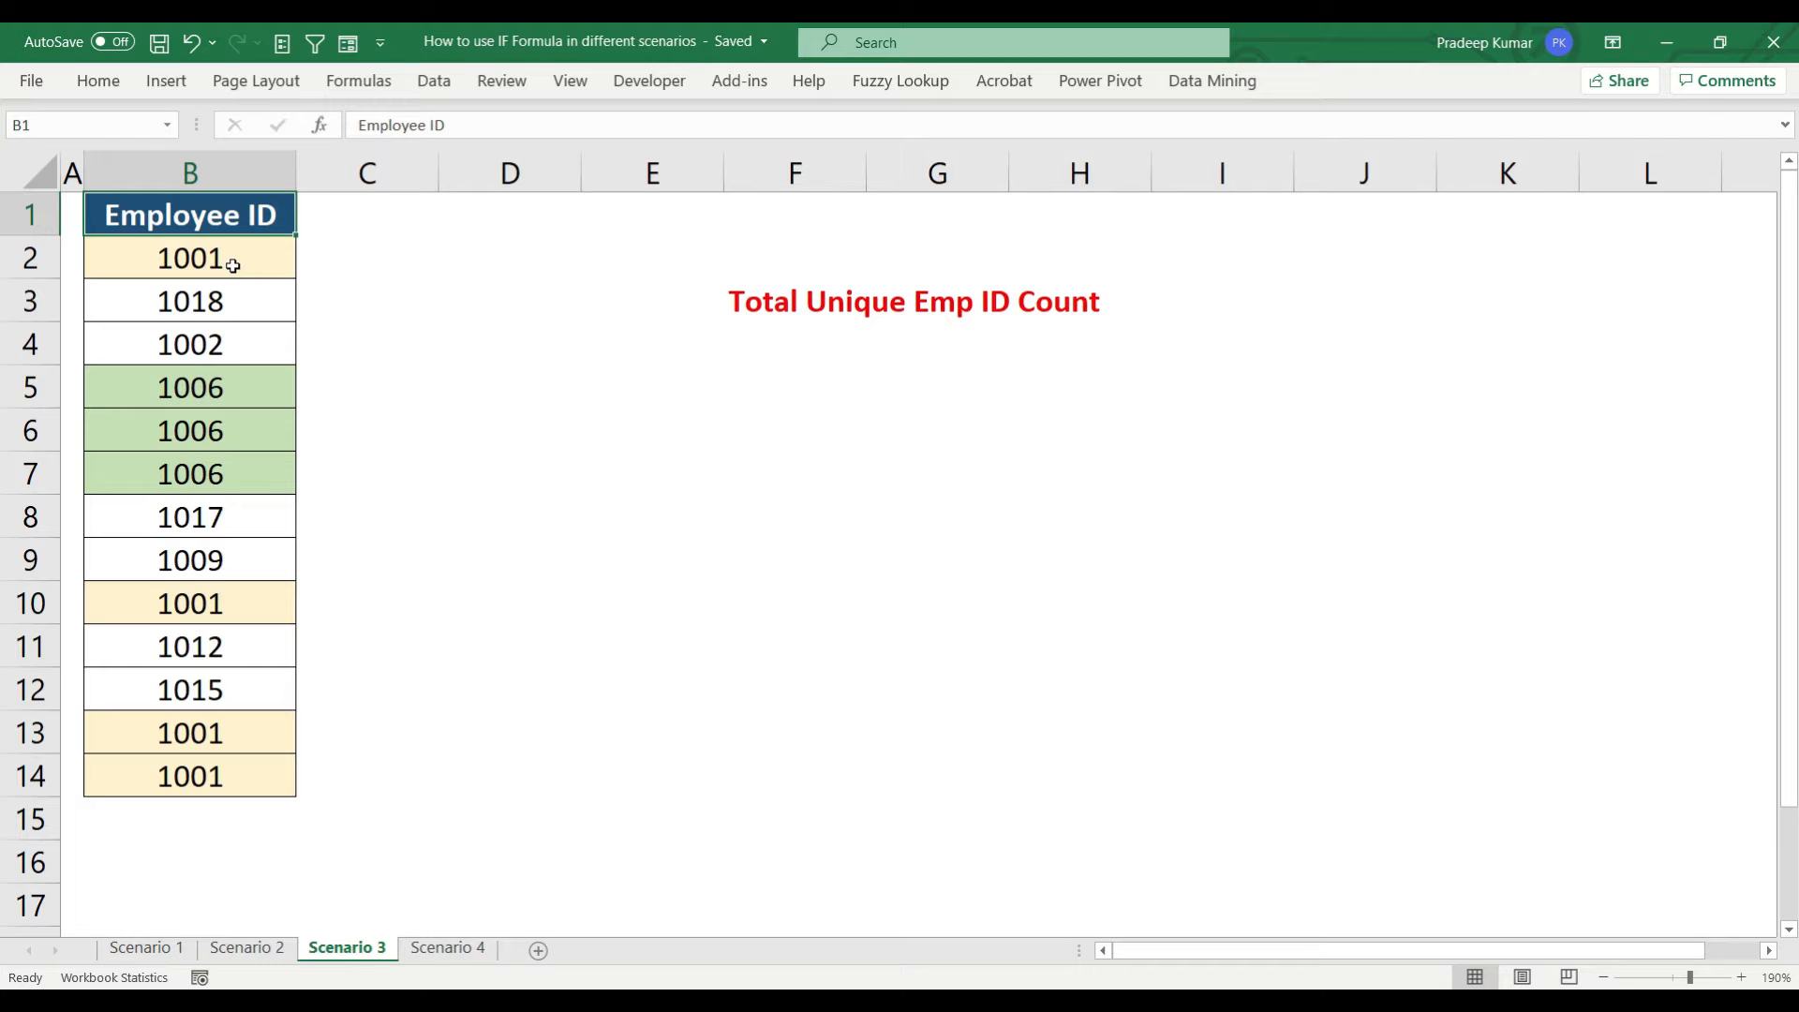
left_click(448, 948)
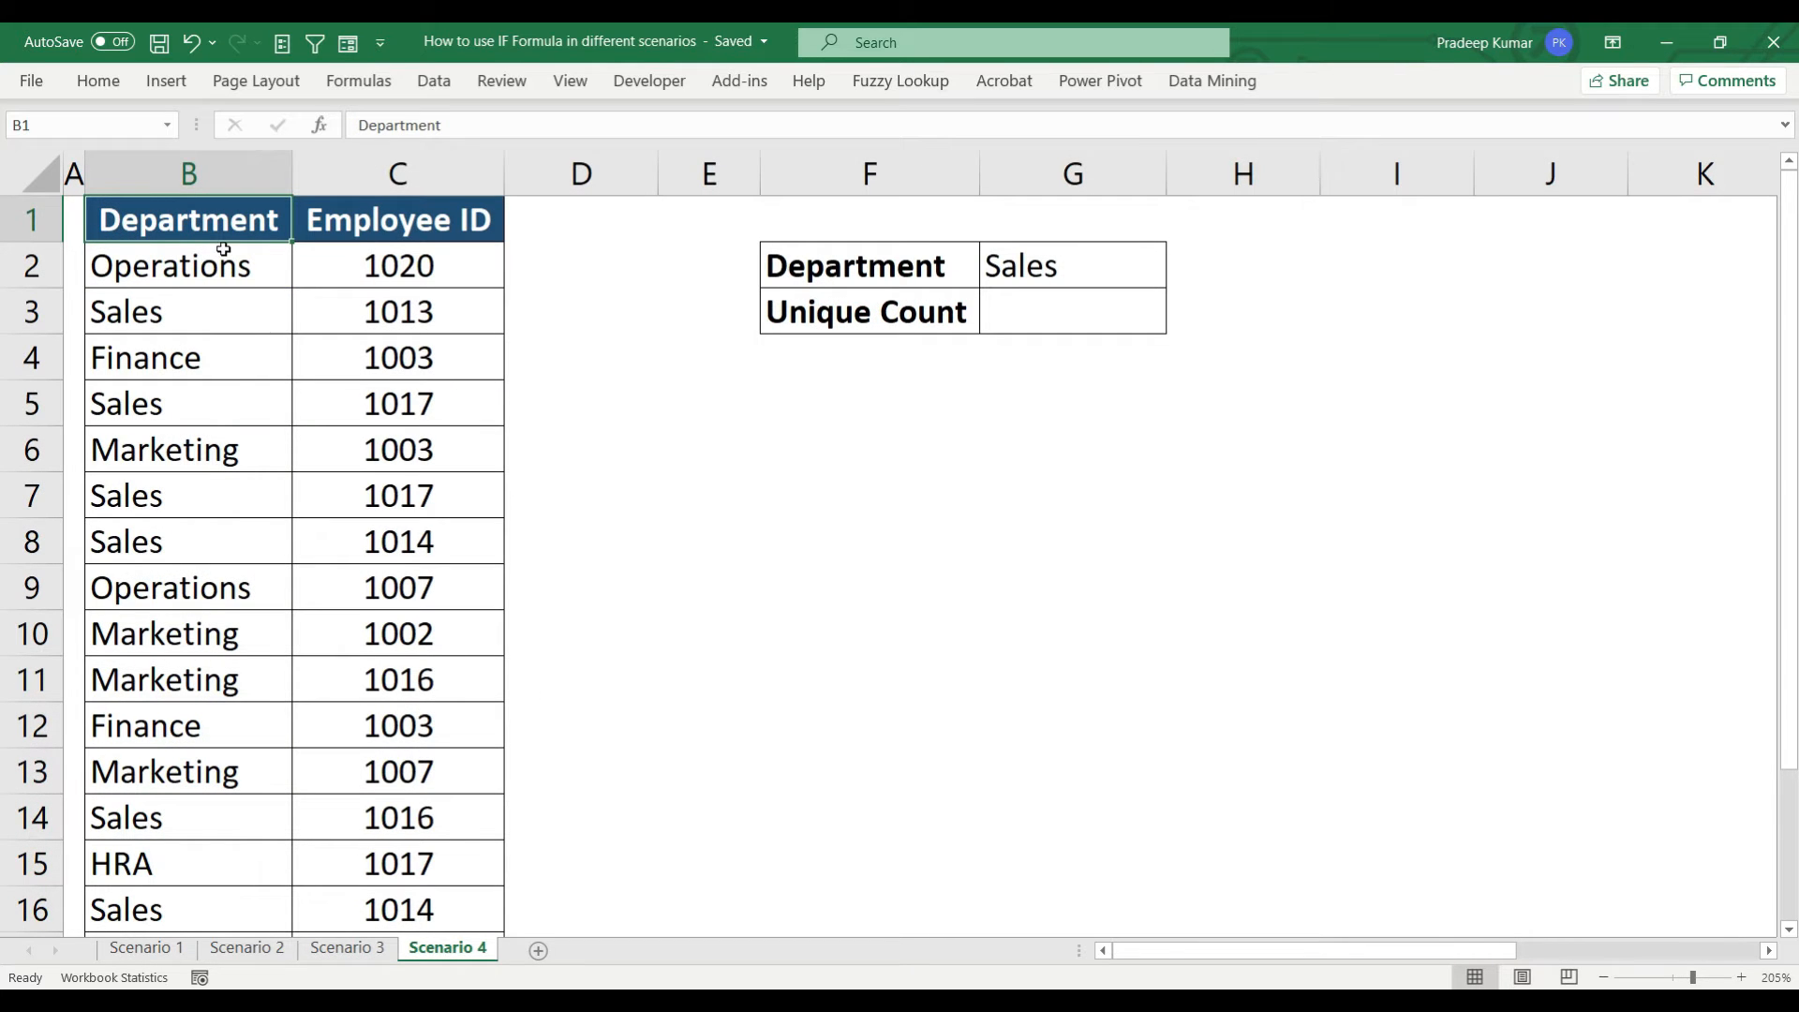
left_click(1076, 249)
left_click(1176, 279)
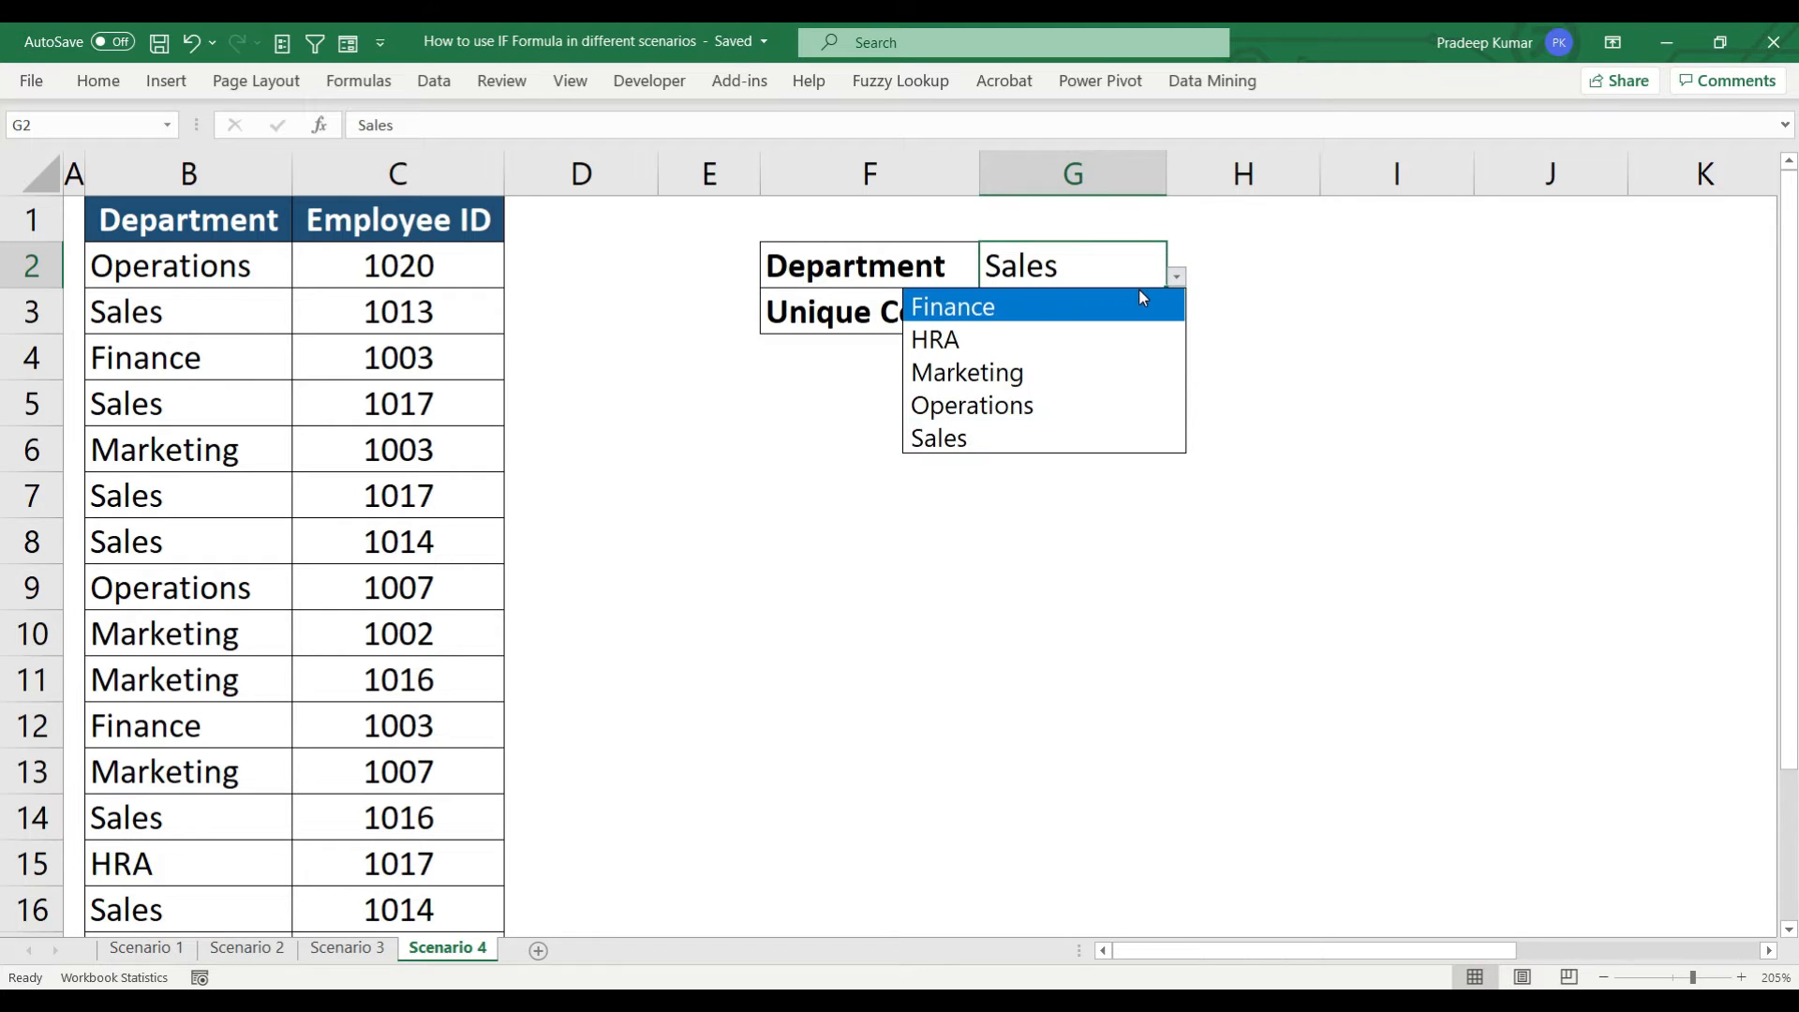
left_click(1126, 268)
left_click(1049, 312)
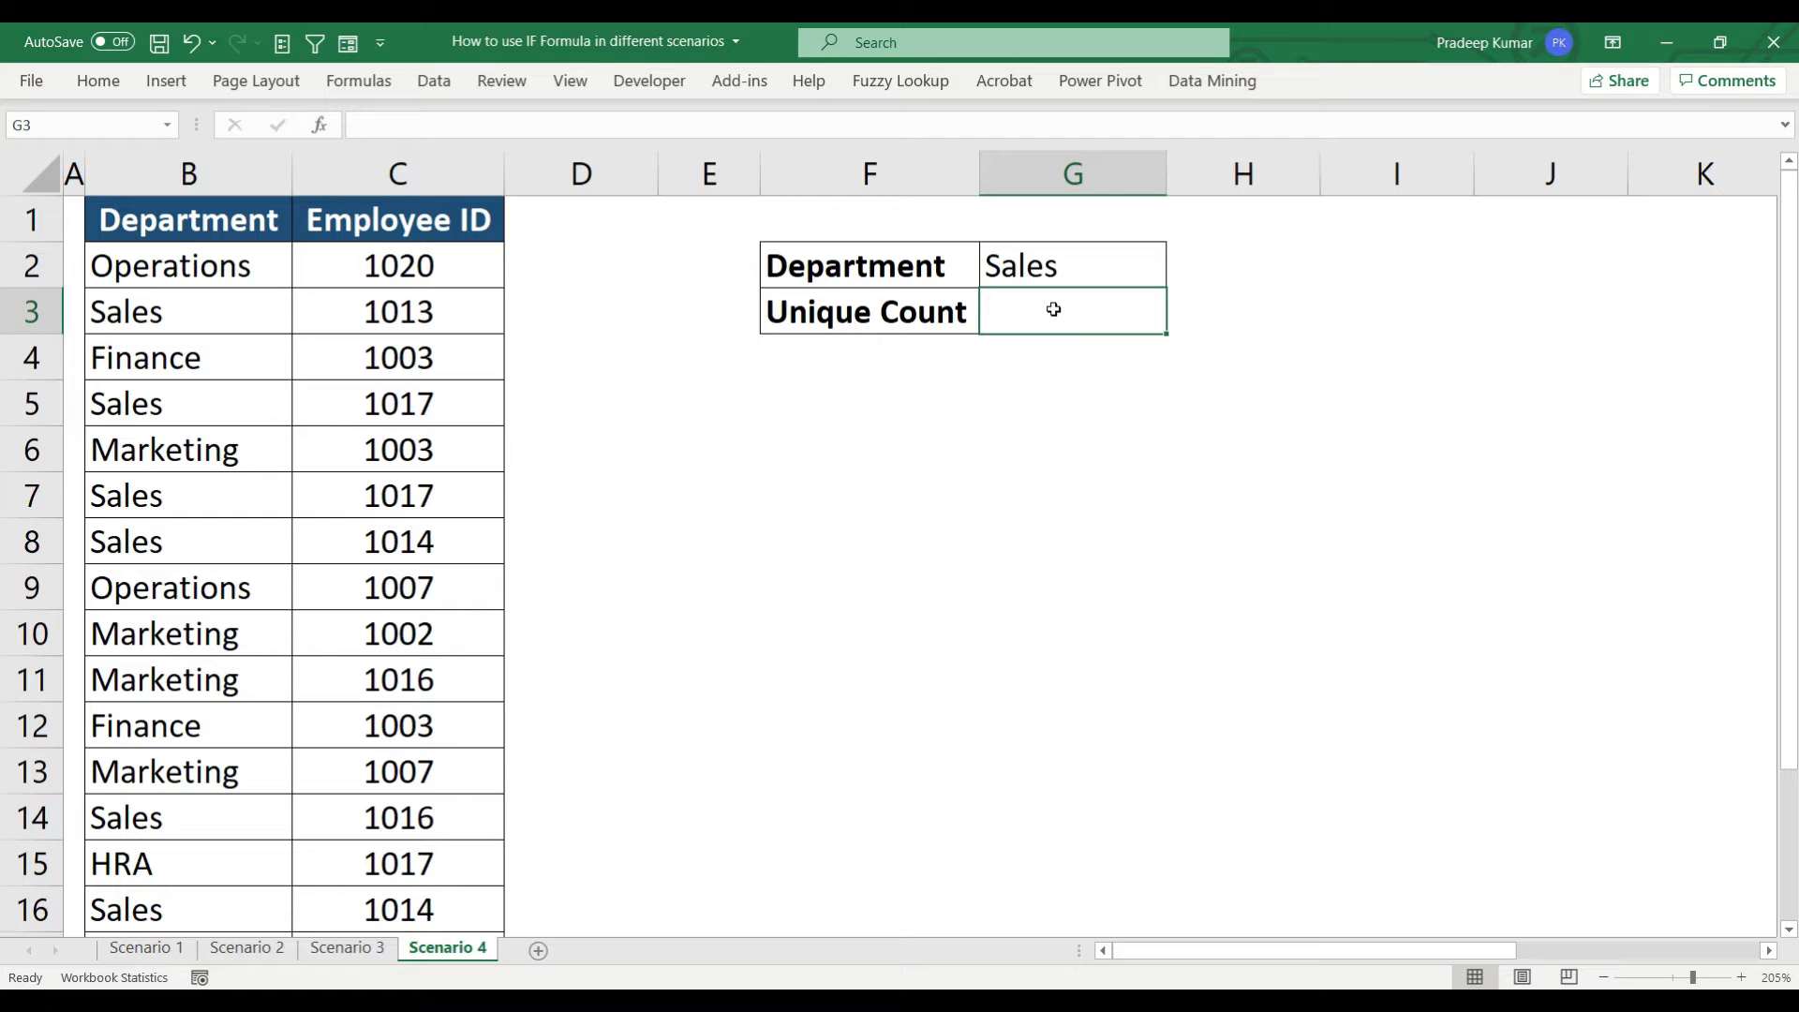
Filter the Scenario 4 table to the Finance department and examine its employee IDs
left_click(426, 225)
key("ctrl+shift+l")
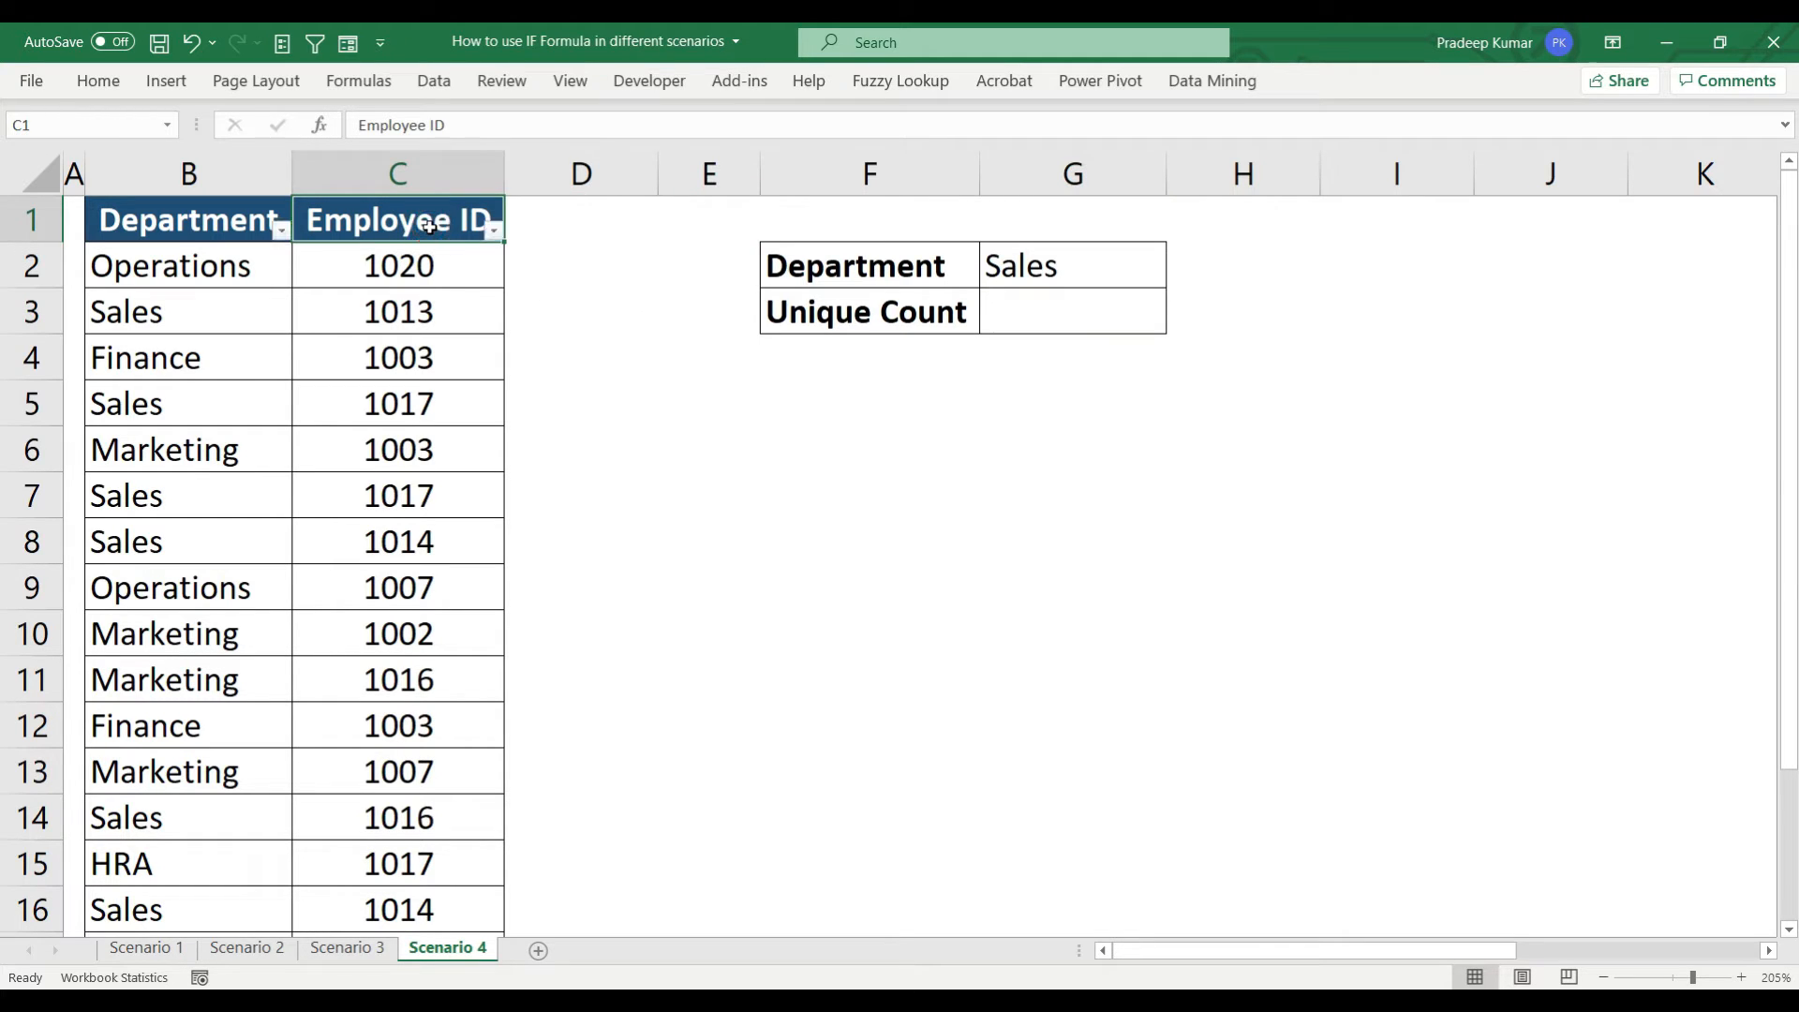
left_click(280, 229)
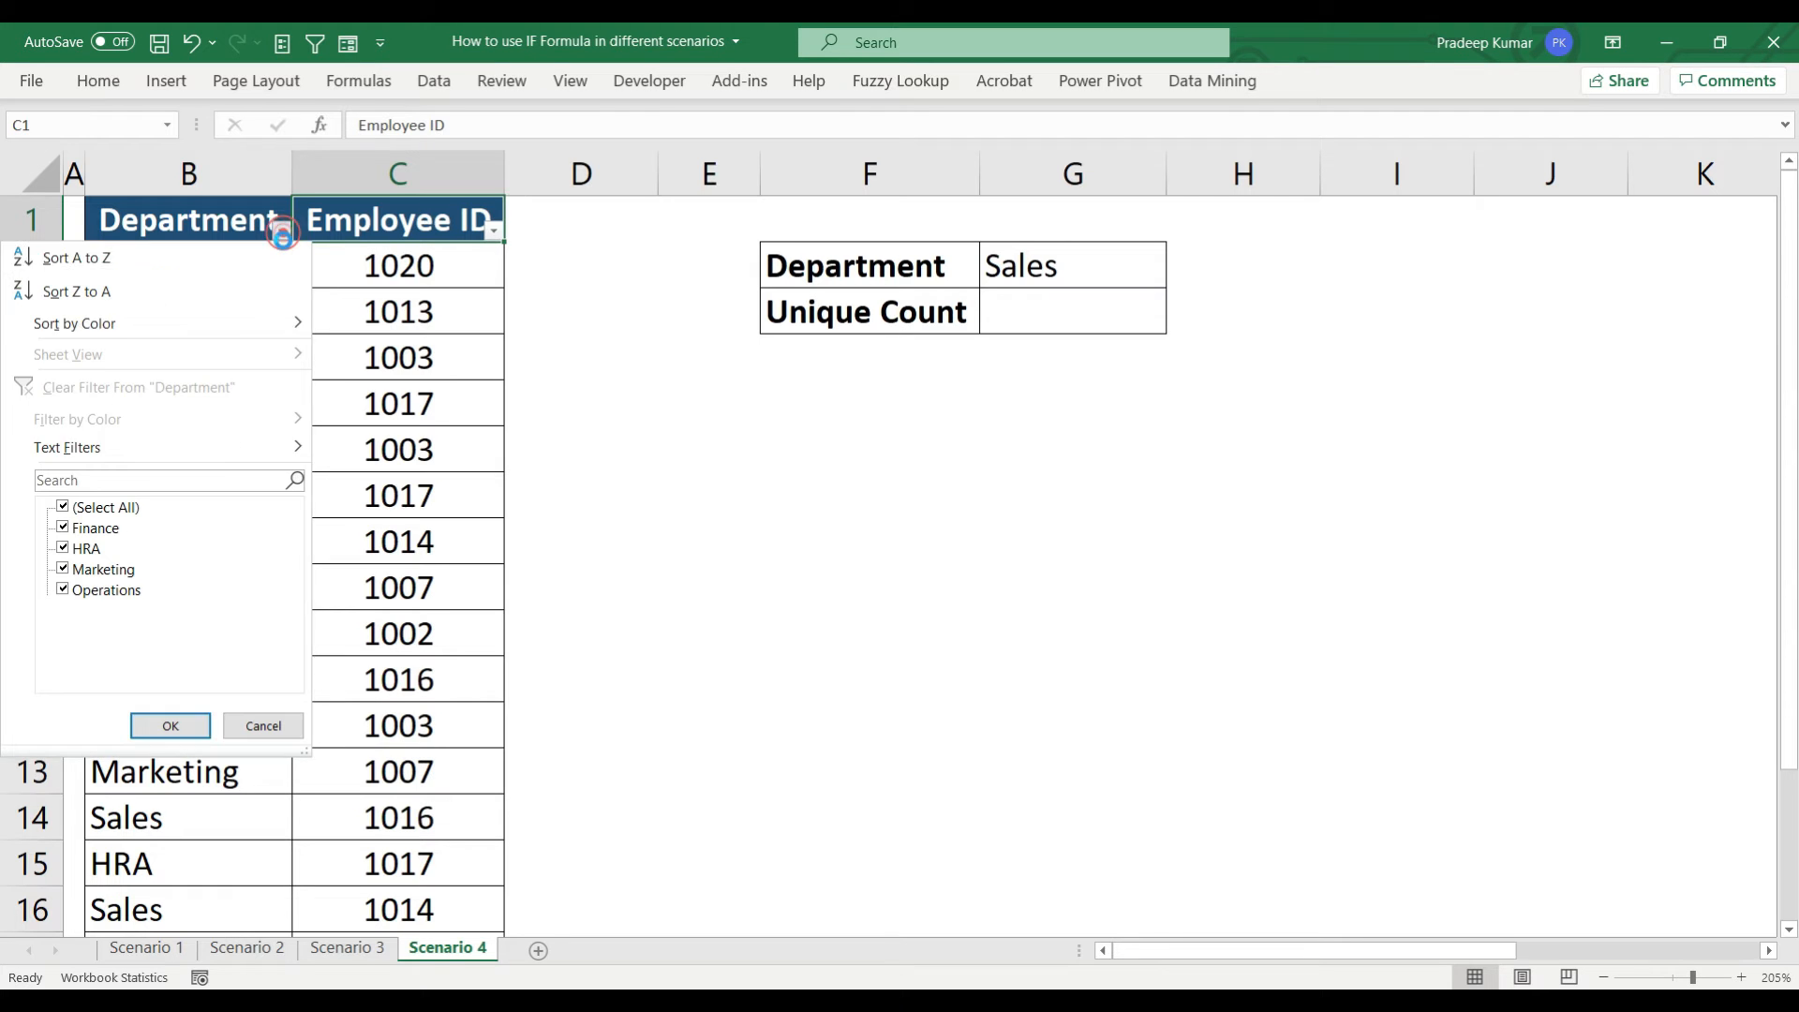
left_click(94, 507)
left_click(104, 527)
left_click(170, 725)
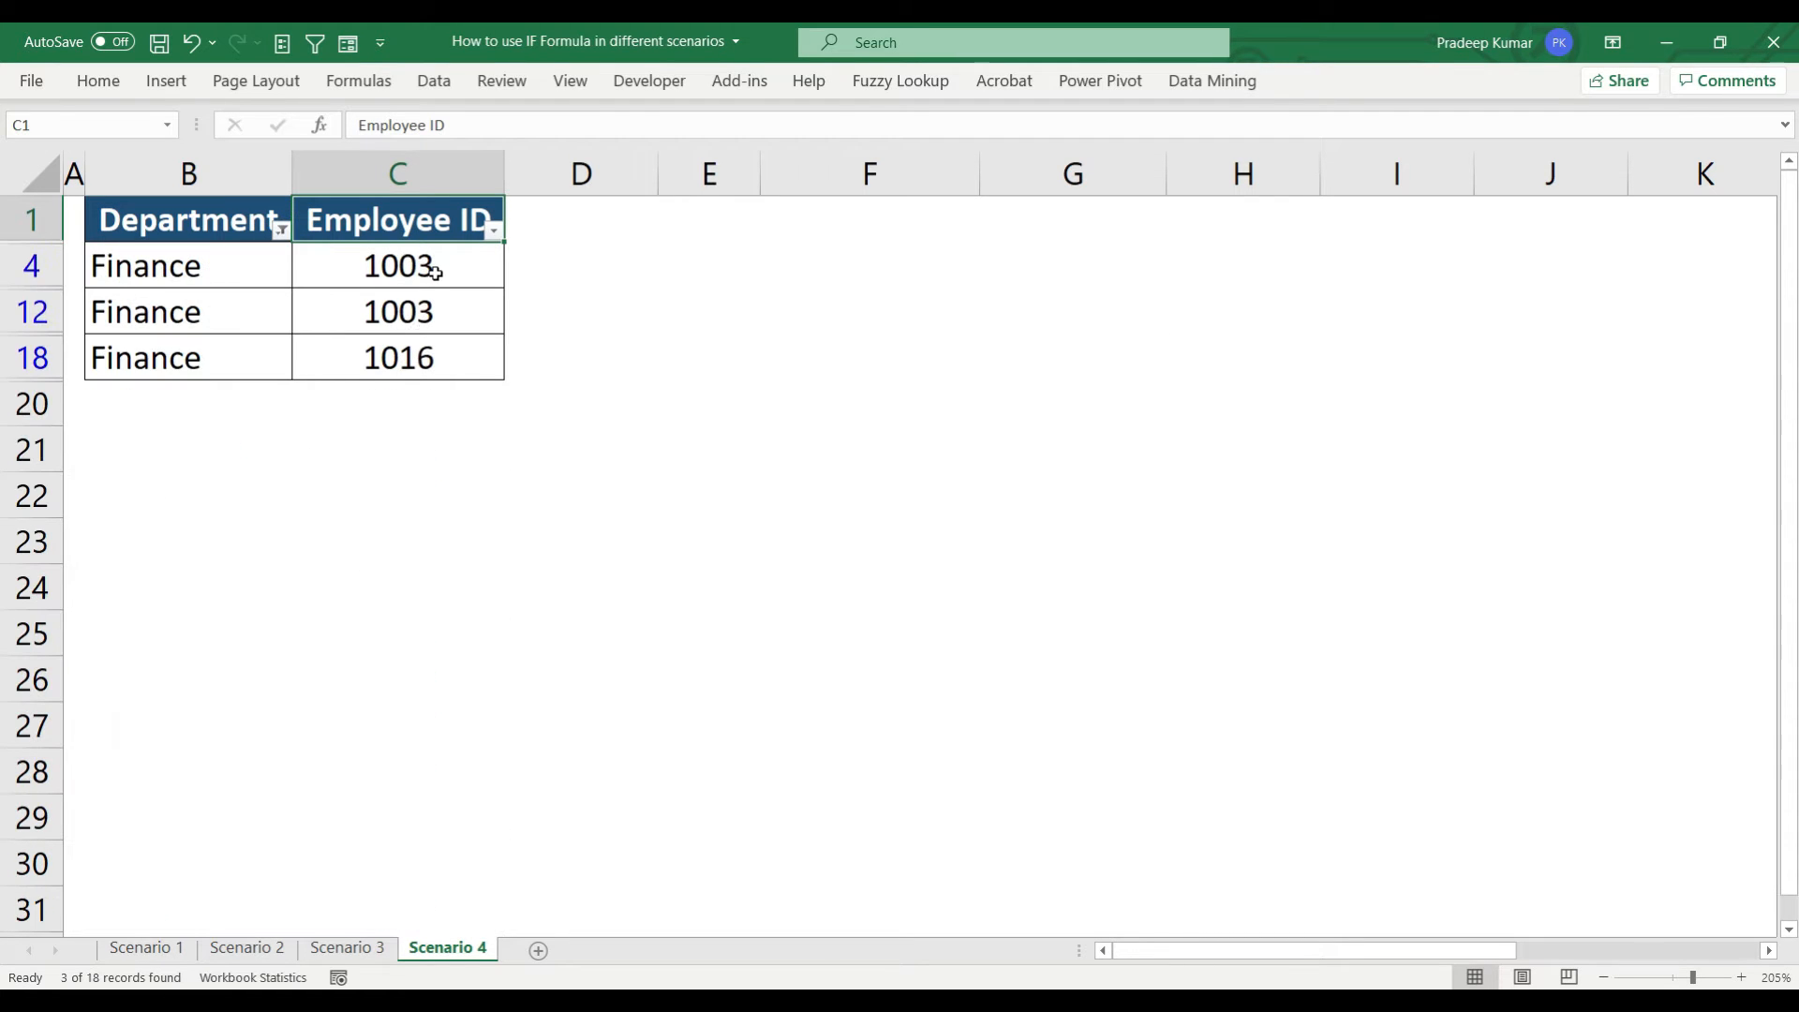
left_click_drag(435, 272, 437, 350)
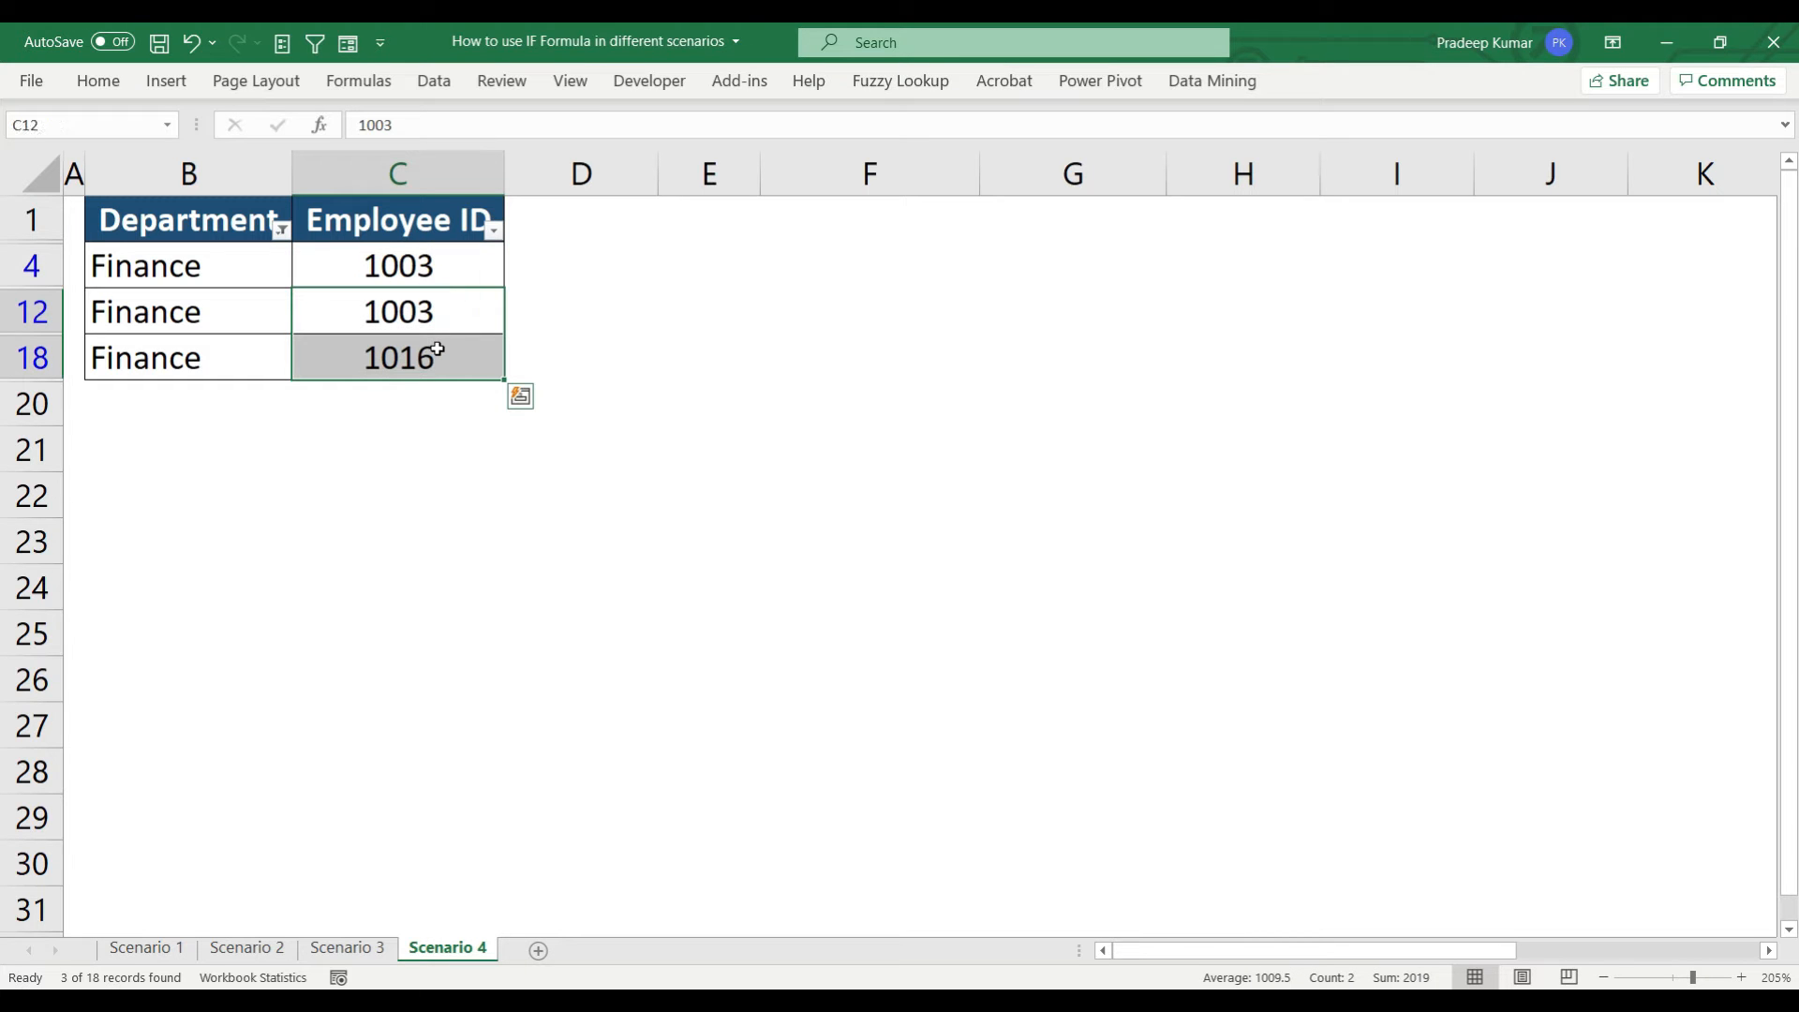
Remove the filter from the Department and Employee ID table
left_click(434, 216)
key("ctrl+shift+l")
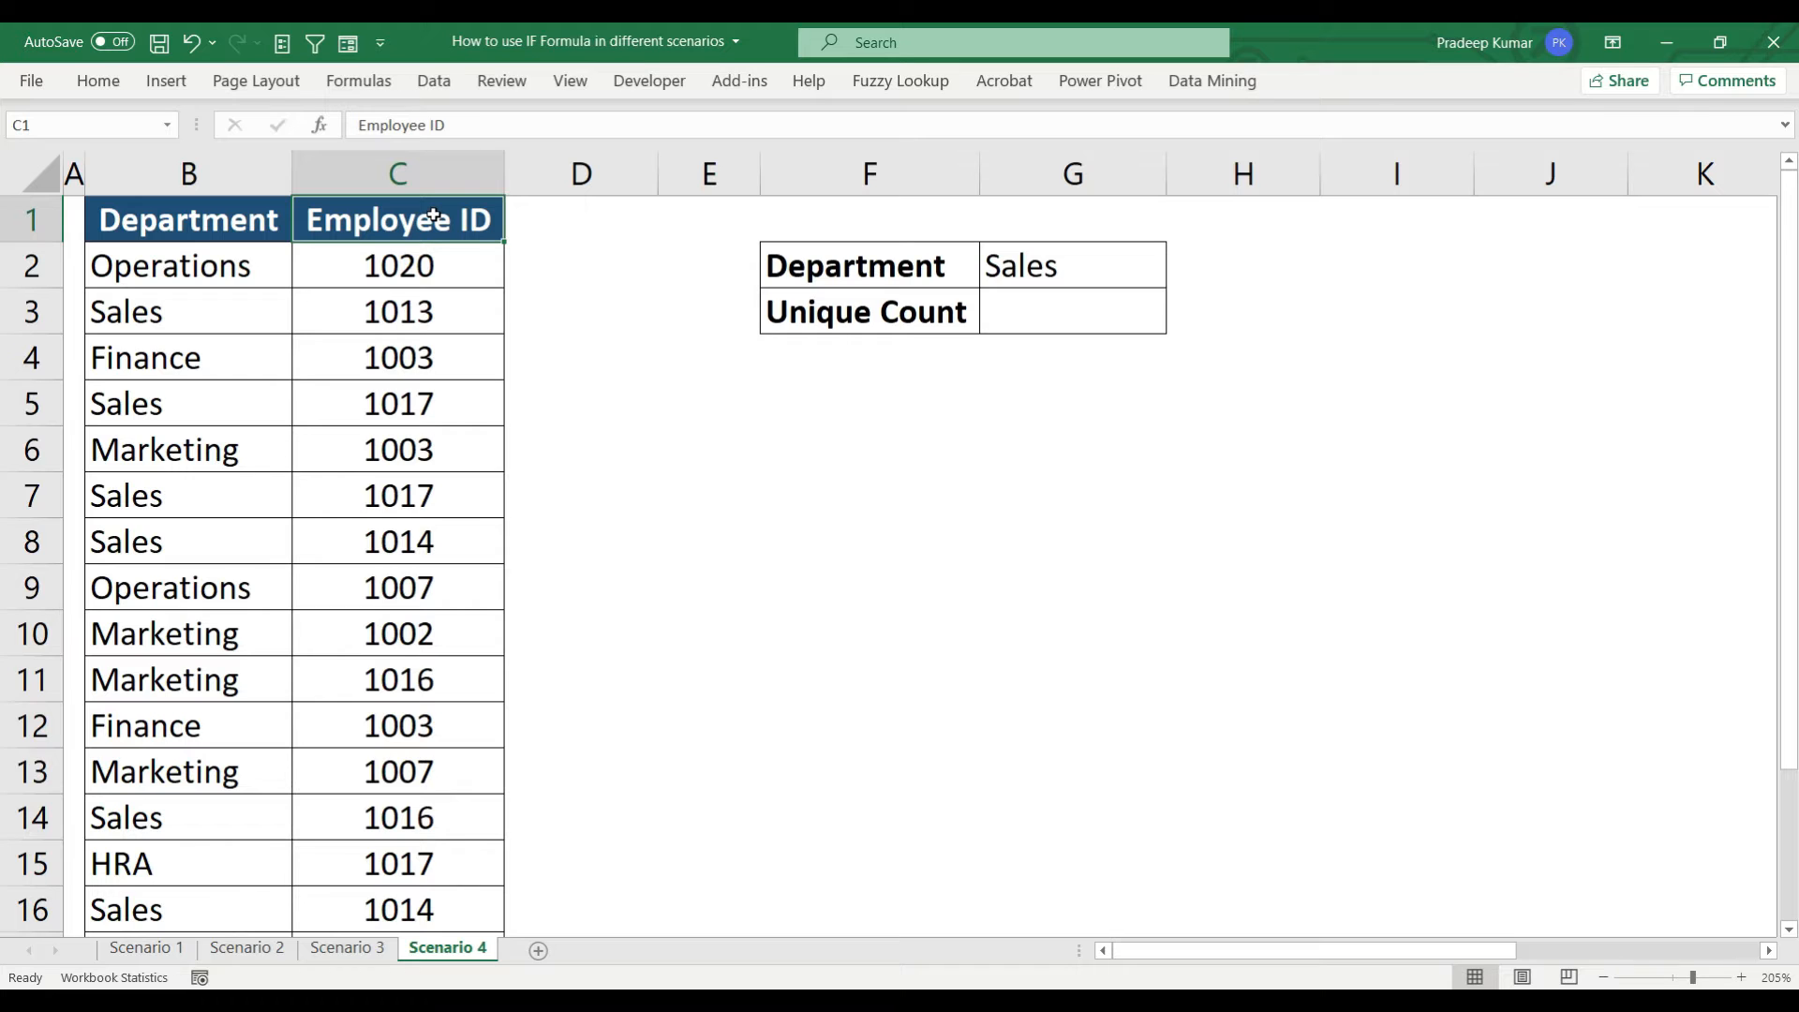
Return to the Scenario 1 sheet and review the Doctor Name column and the blank cells below the first doctor
left_click(147, 947)
left_click(300, 329)
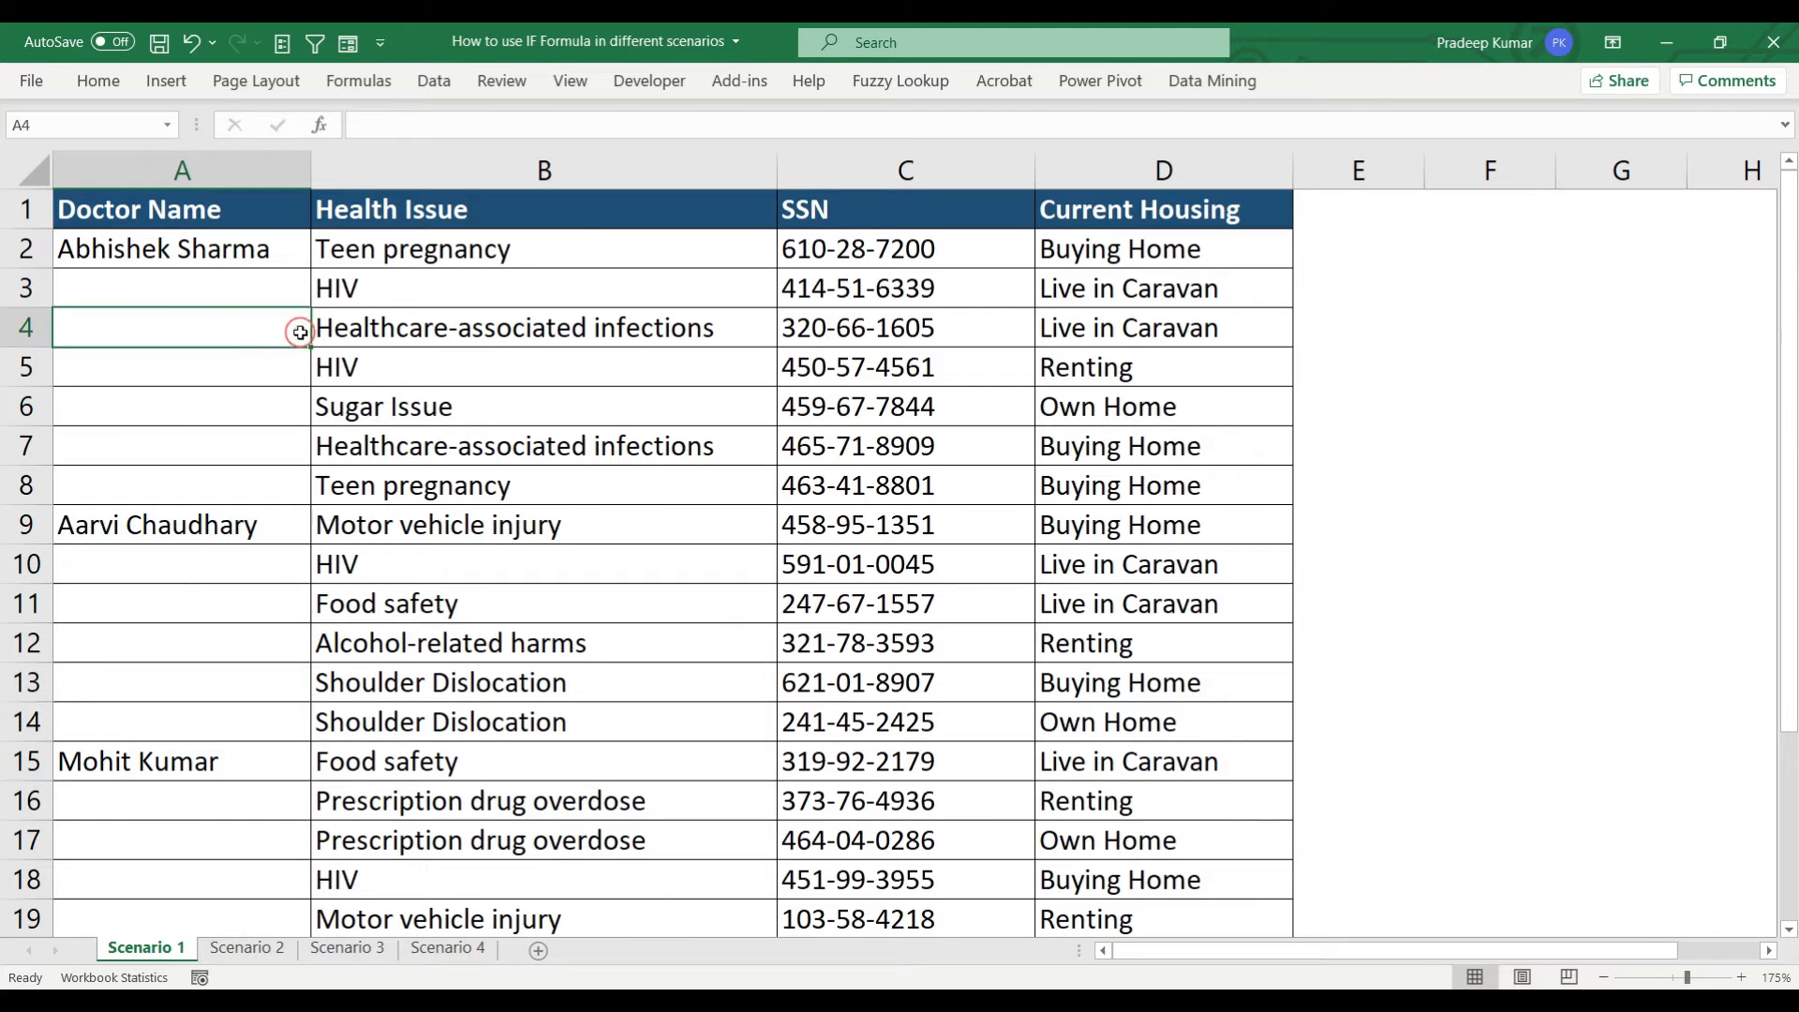
left_click(232, 242)
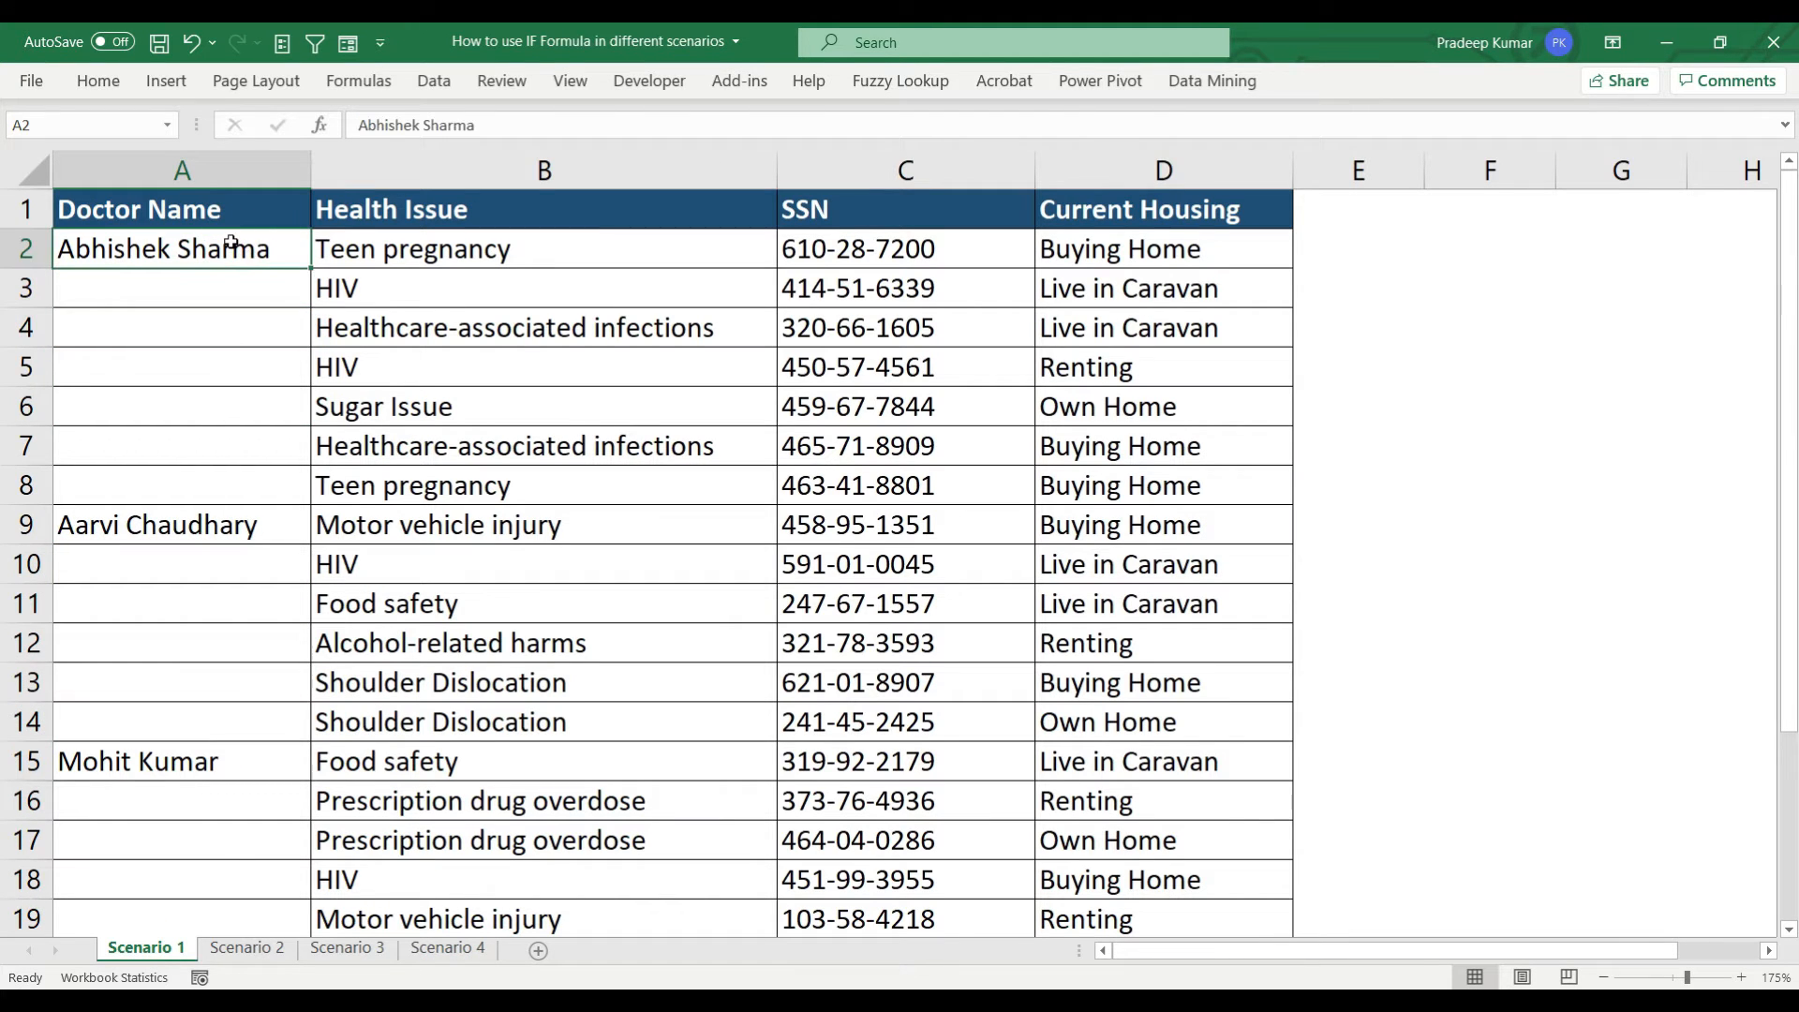
left_click_drag(228, 281, 212, 482)
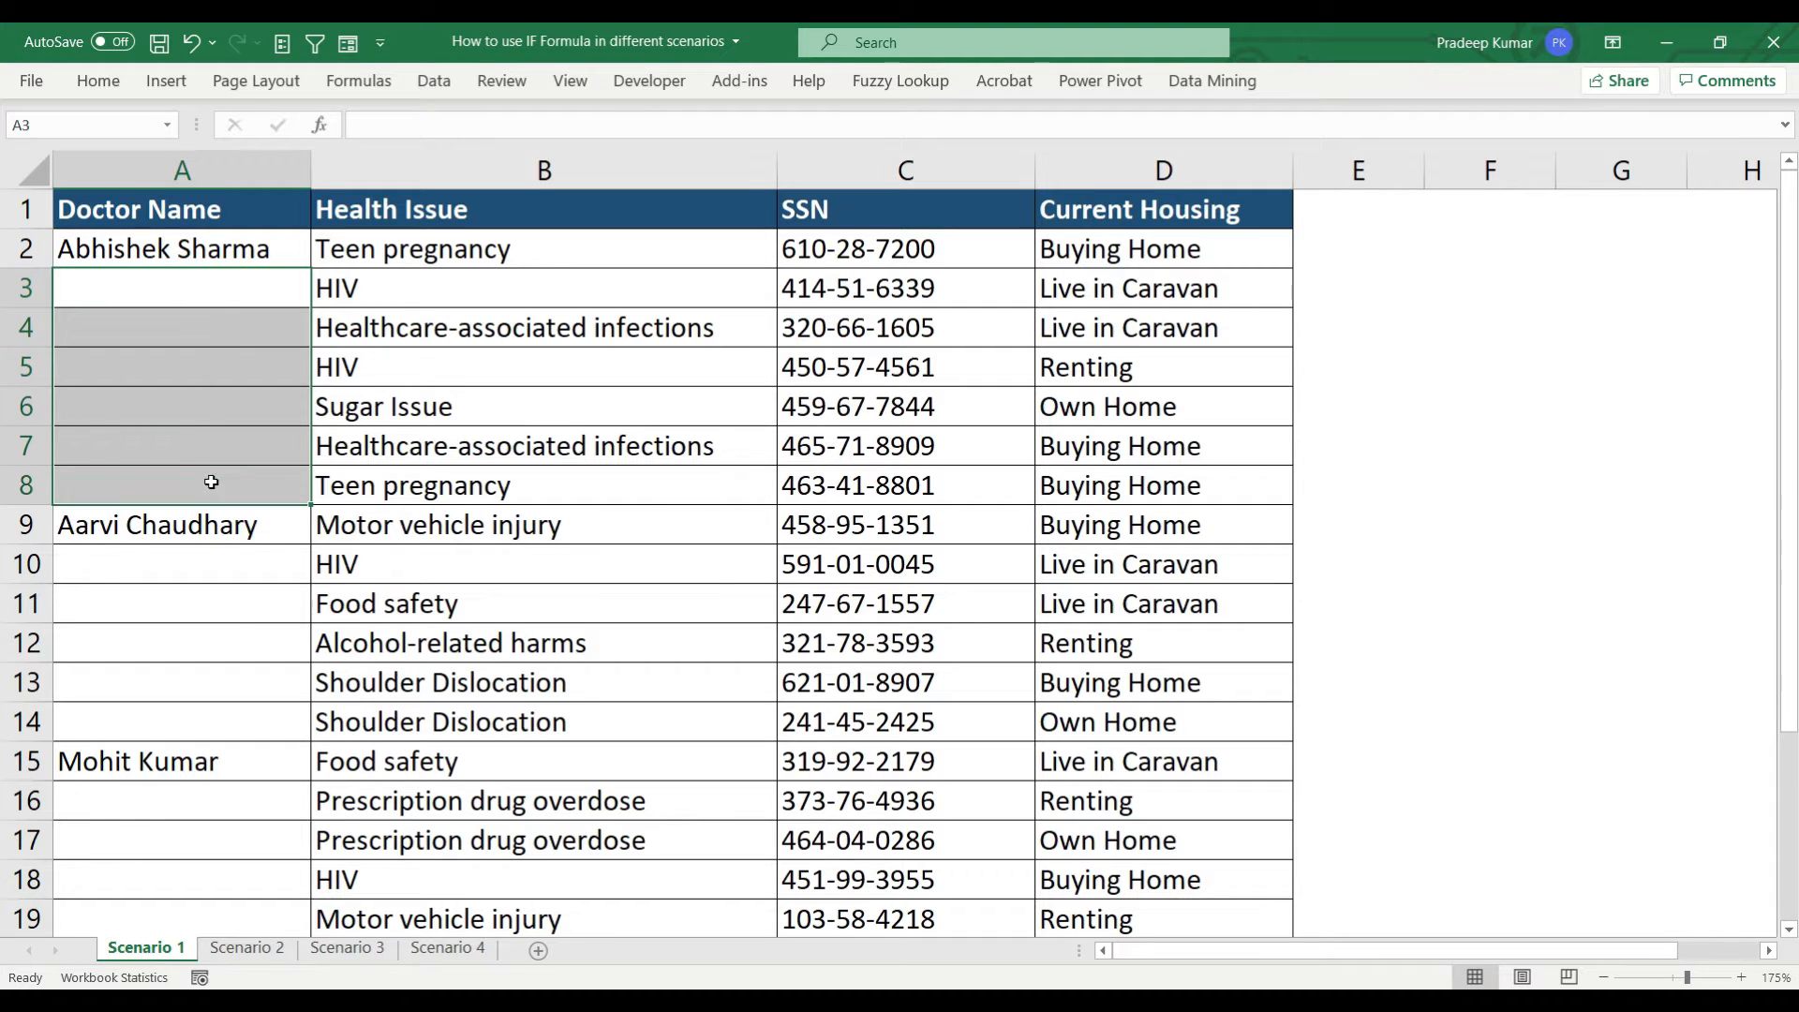
left_click(229, 272)
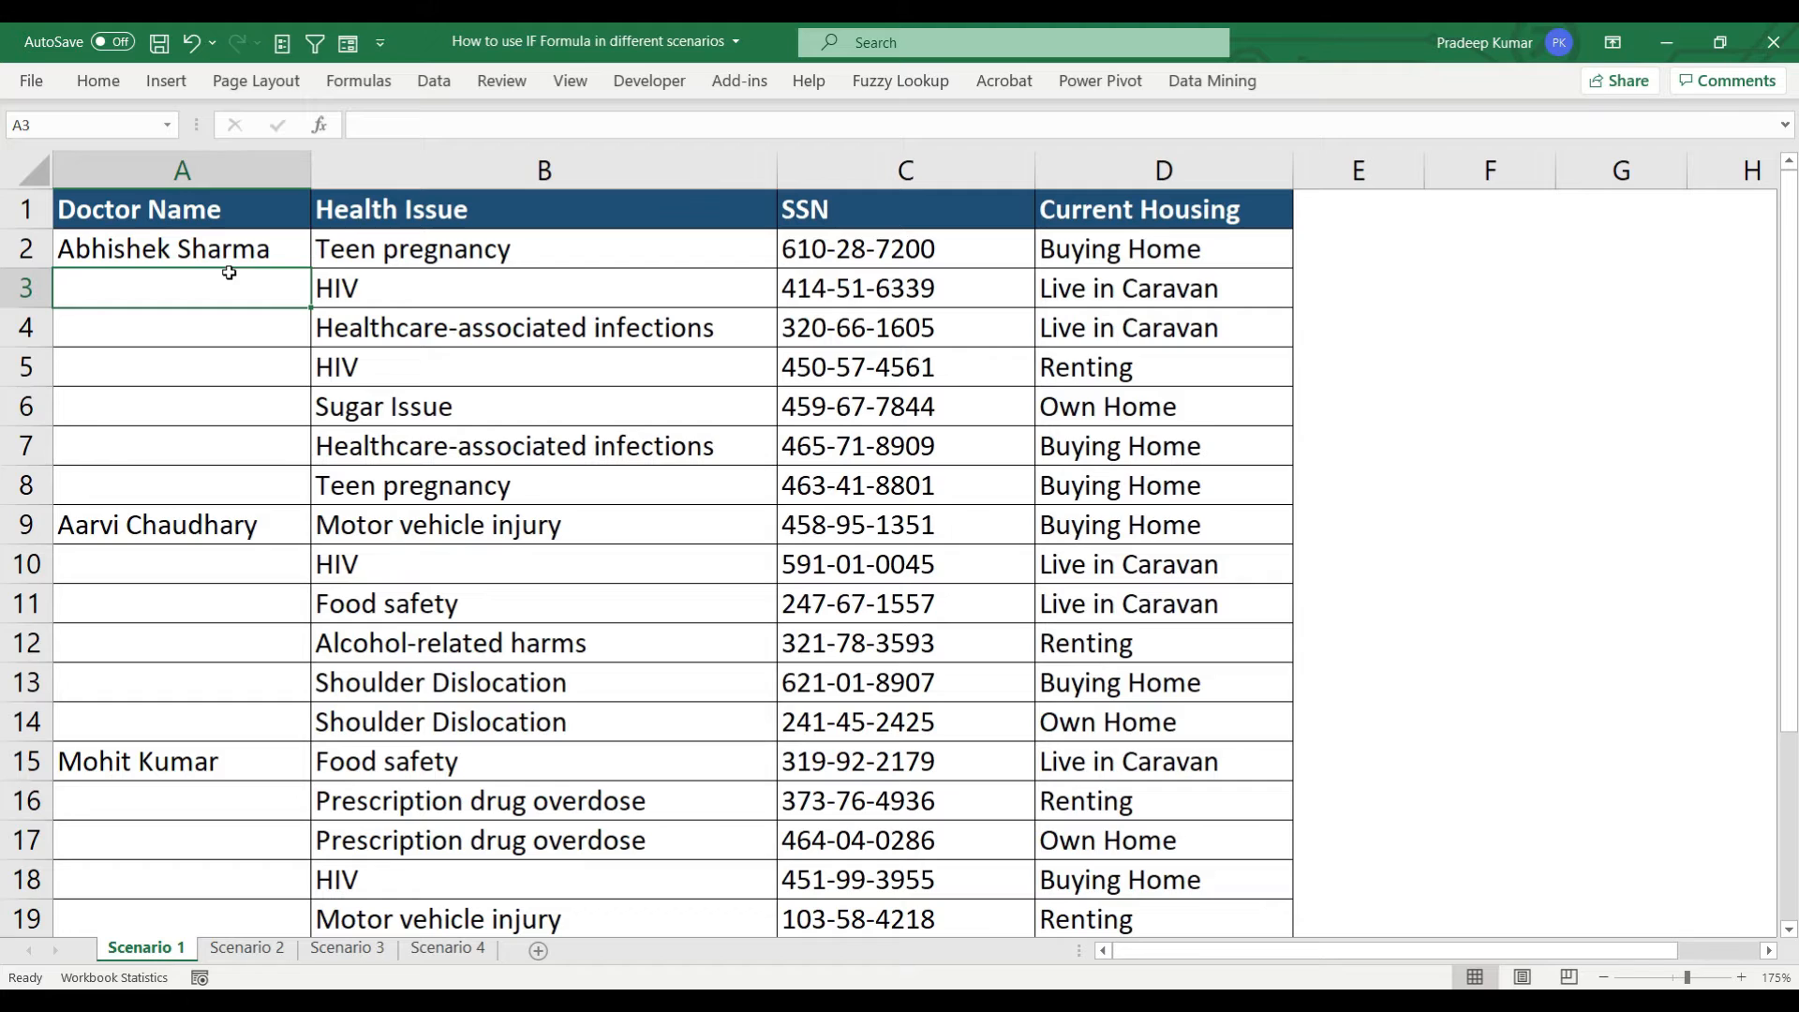
left_click(229, 175)
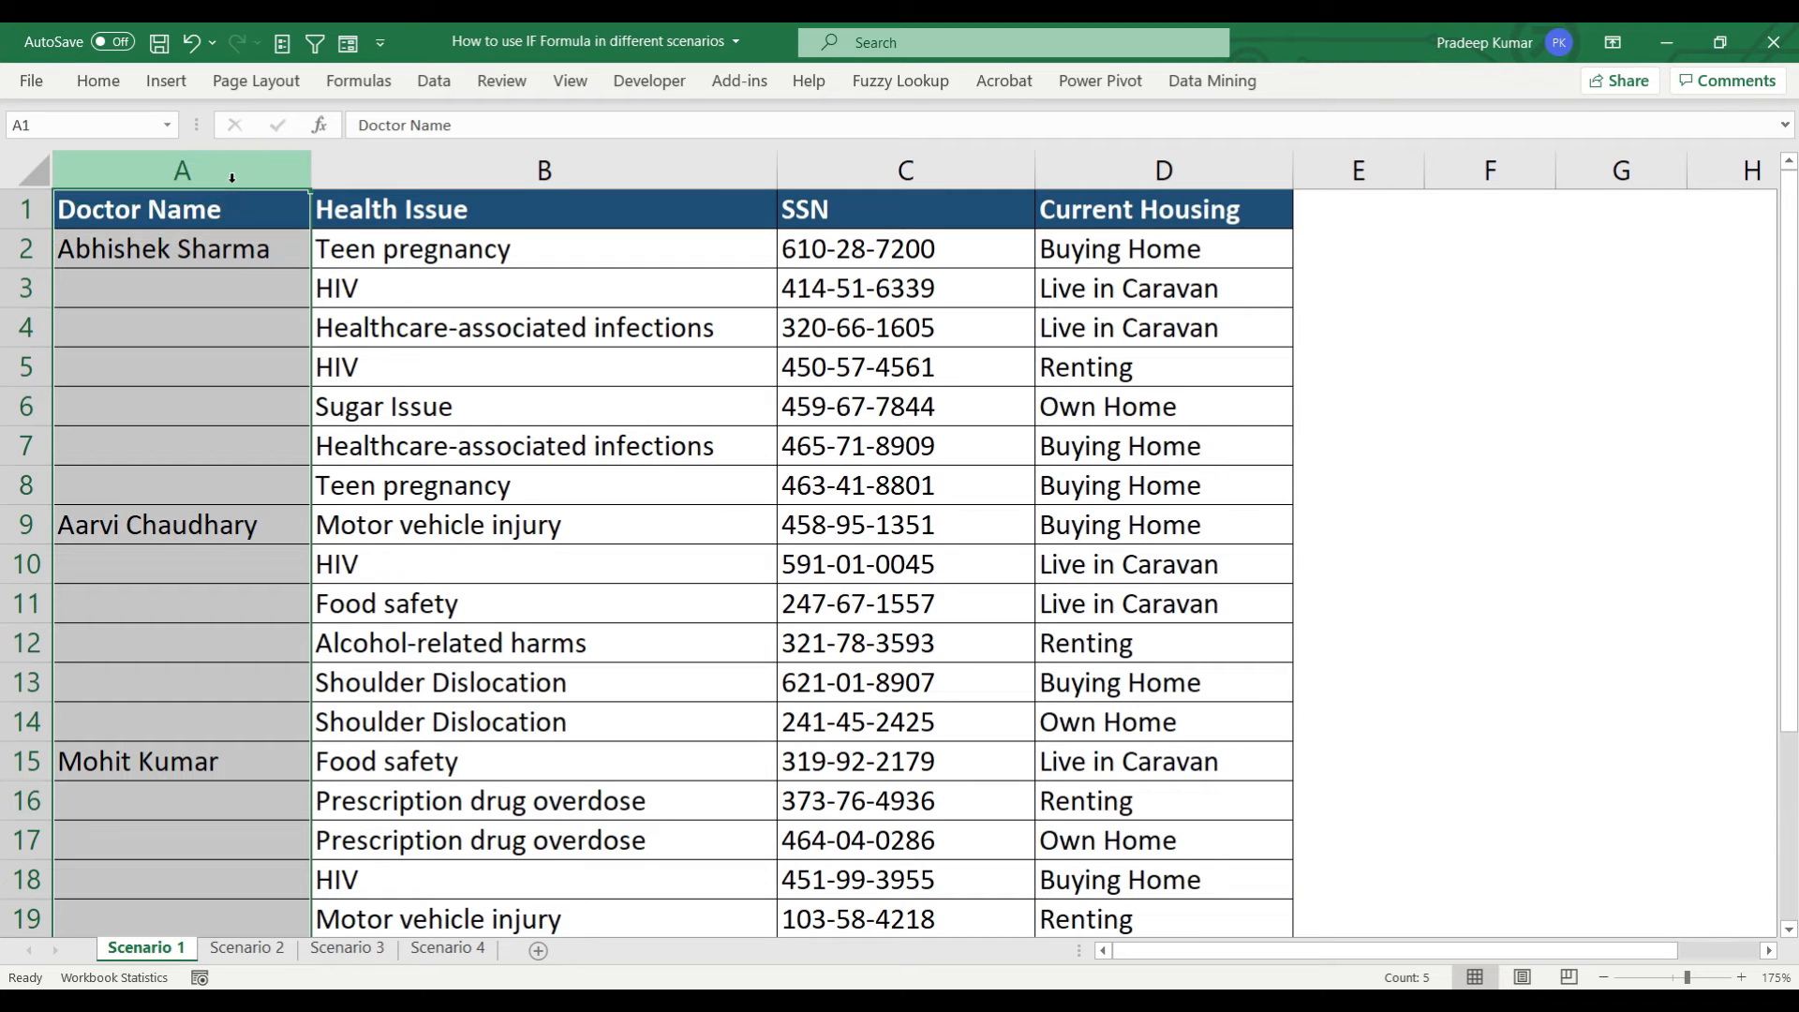
Copy the Doctor Name header into cell E1 and widen column E to fit it
left_click(225, 210)
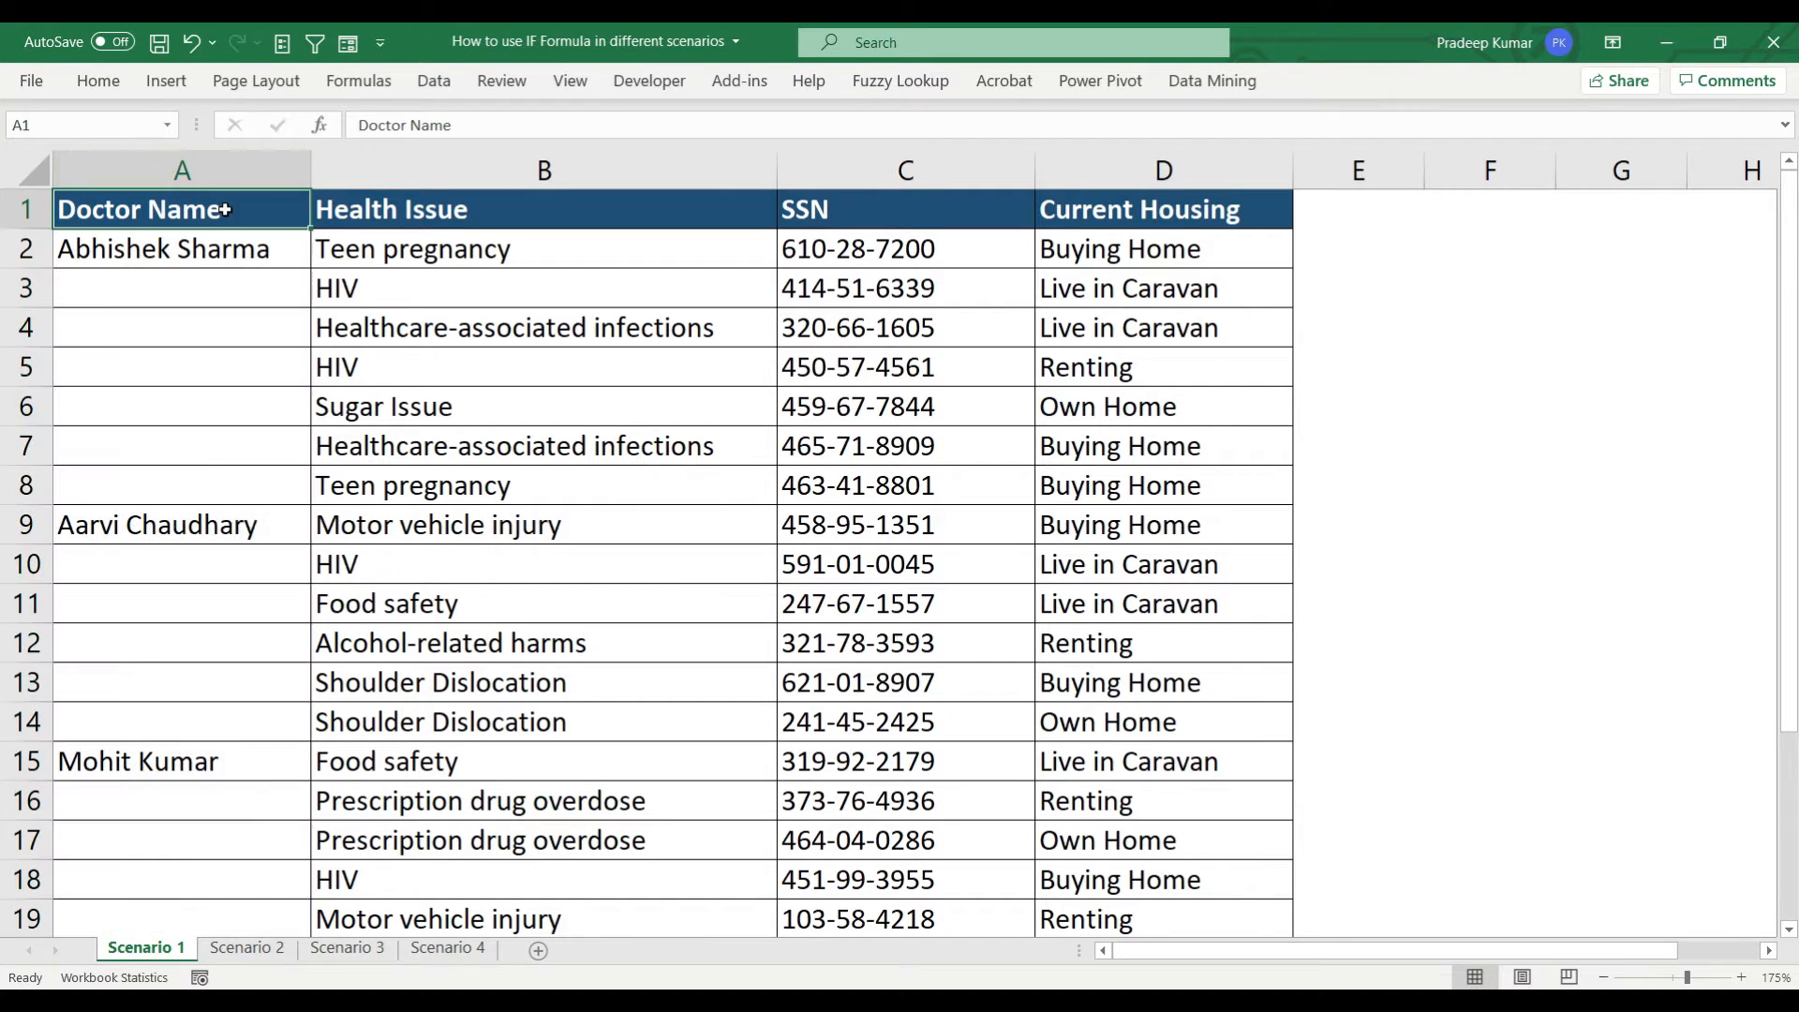
key("ctrl+c")
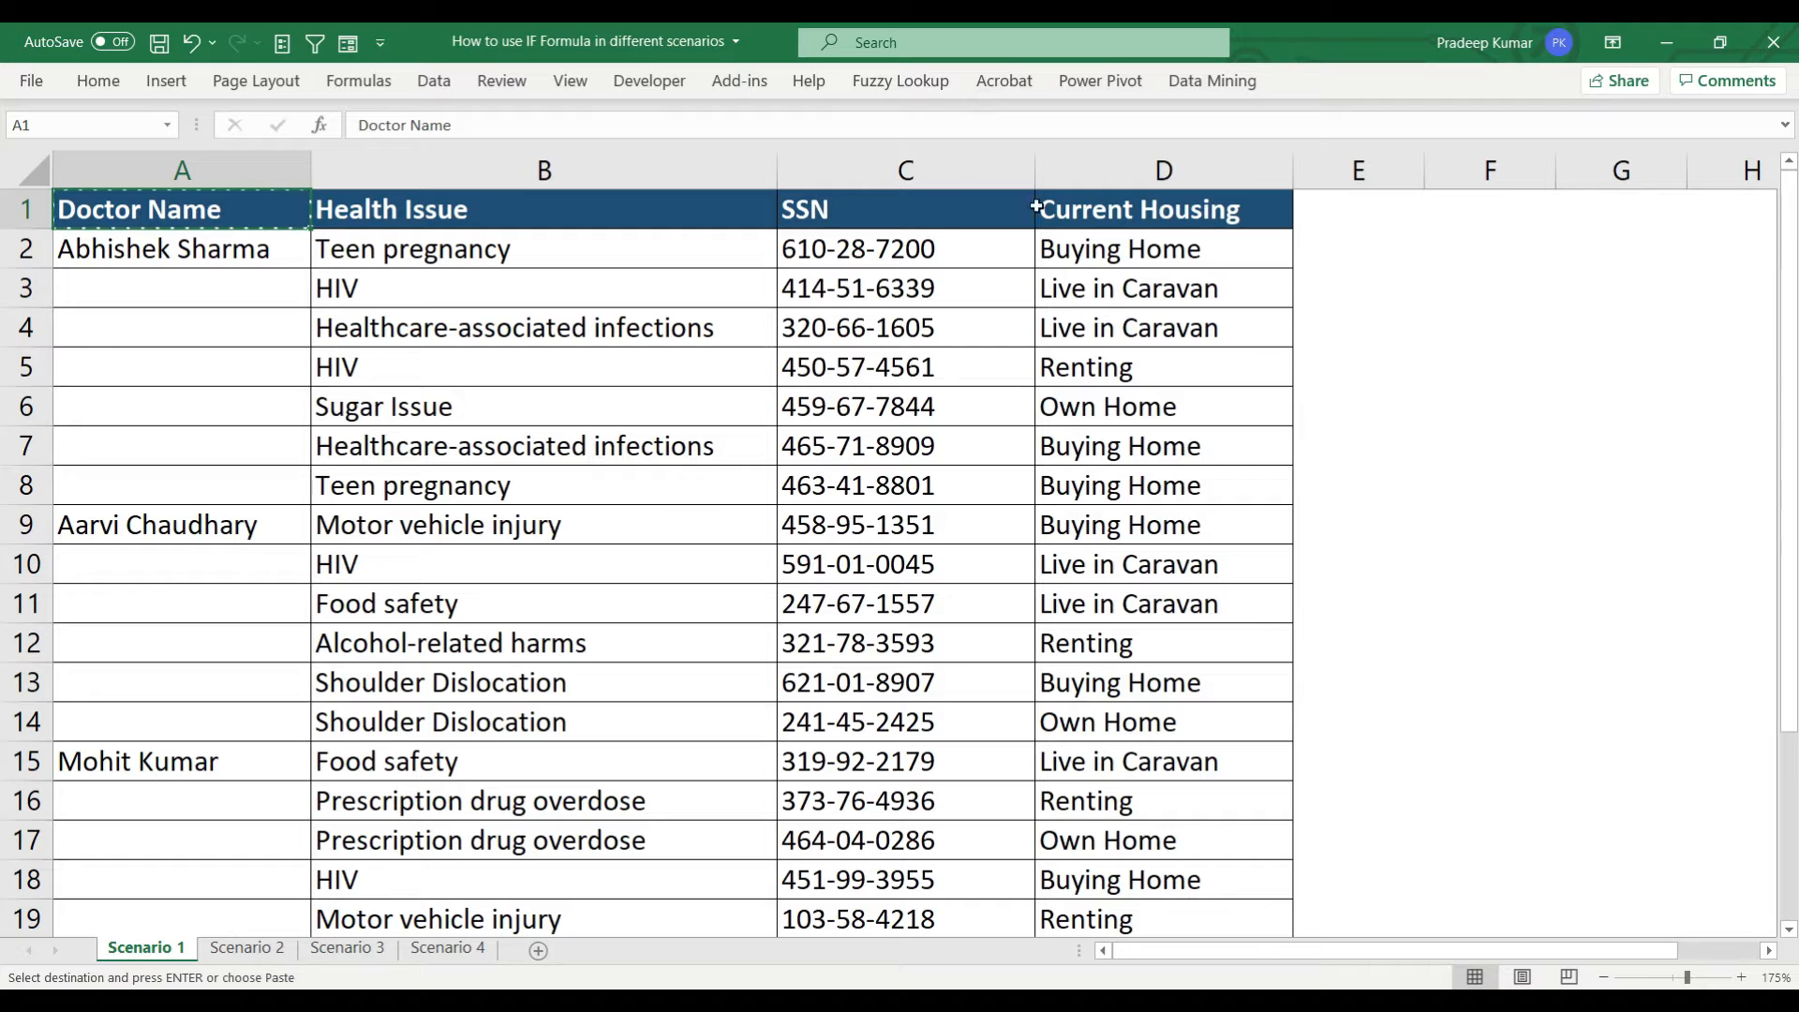
left_click(1378, 216)
key("ctrl+v")
left_click_drag(1415, 175, 1488, 175)
left_click(1441, 253)
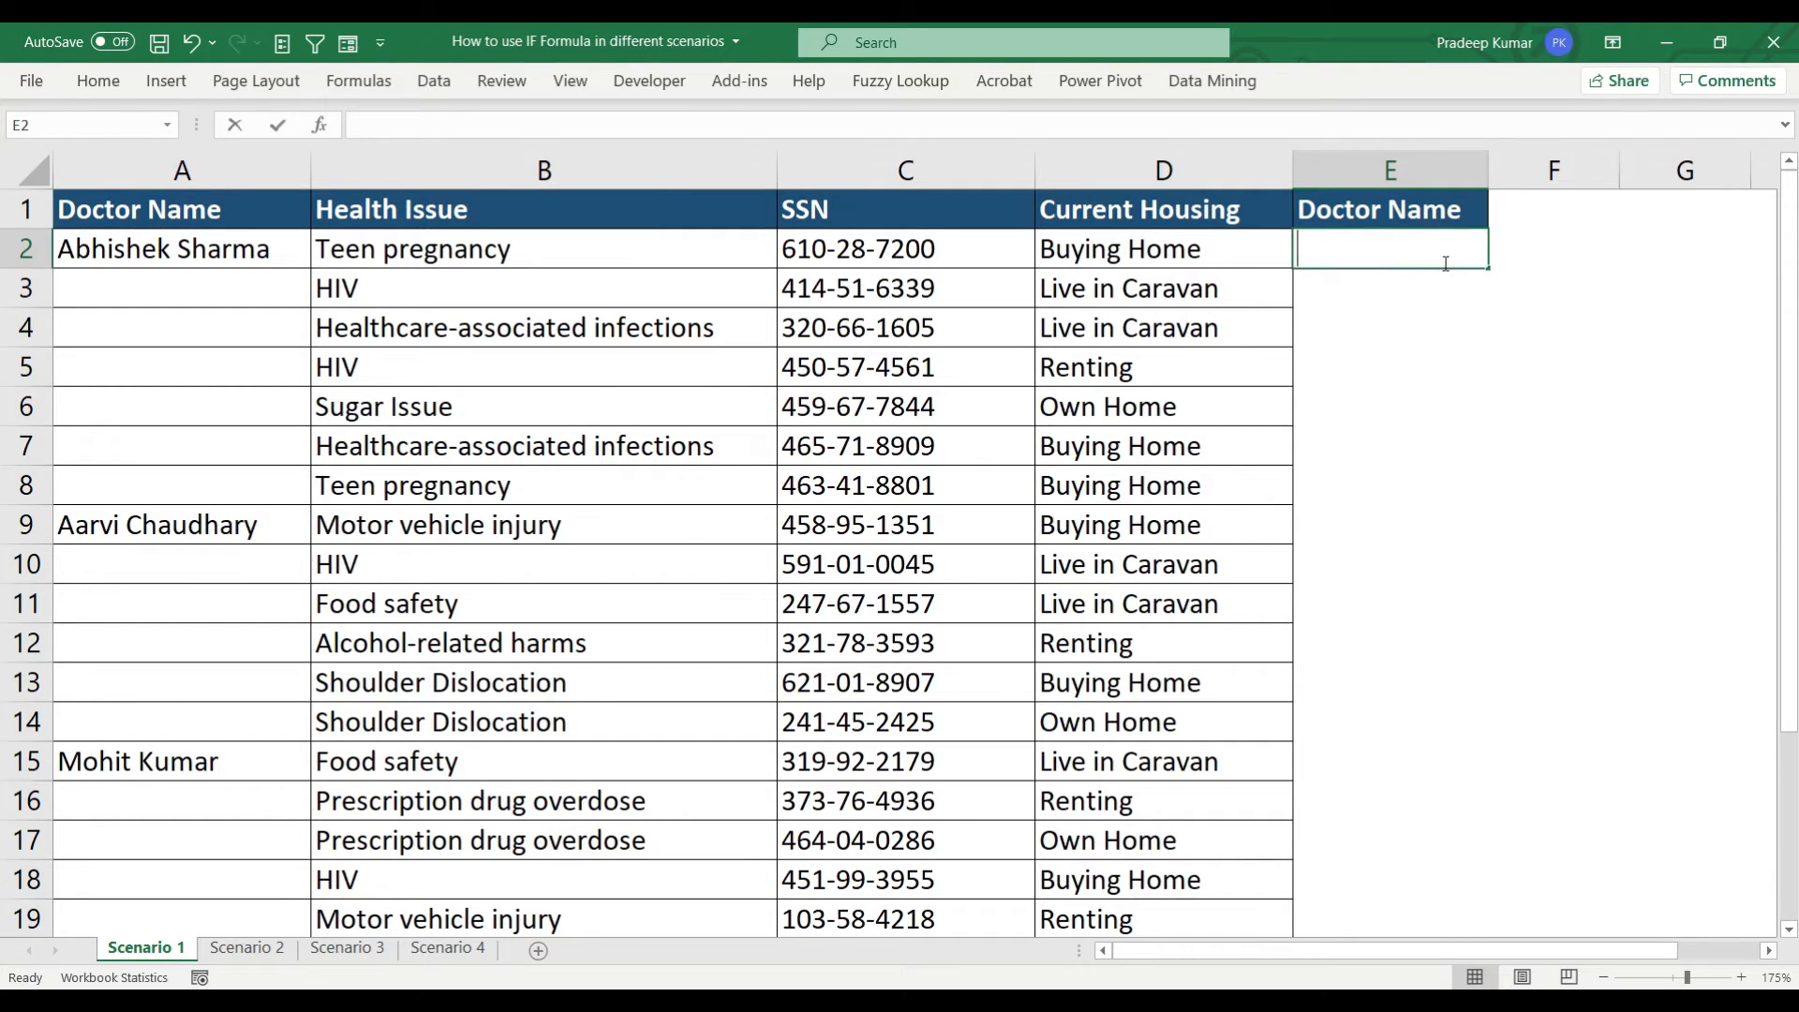
type("=if")
key("Tab")
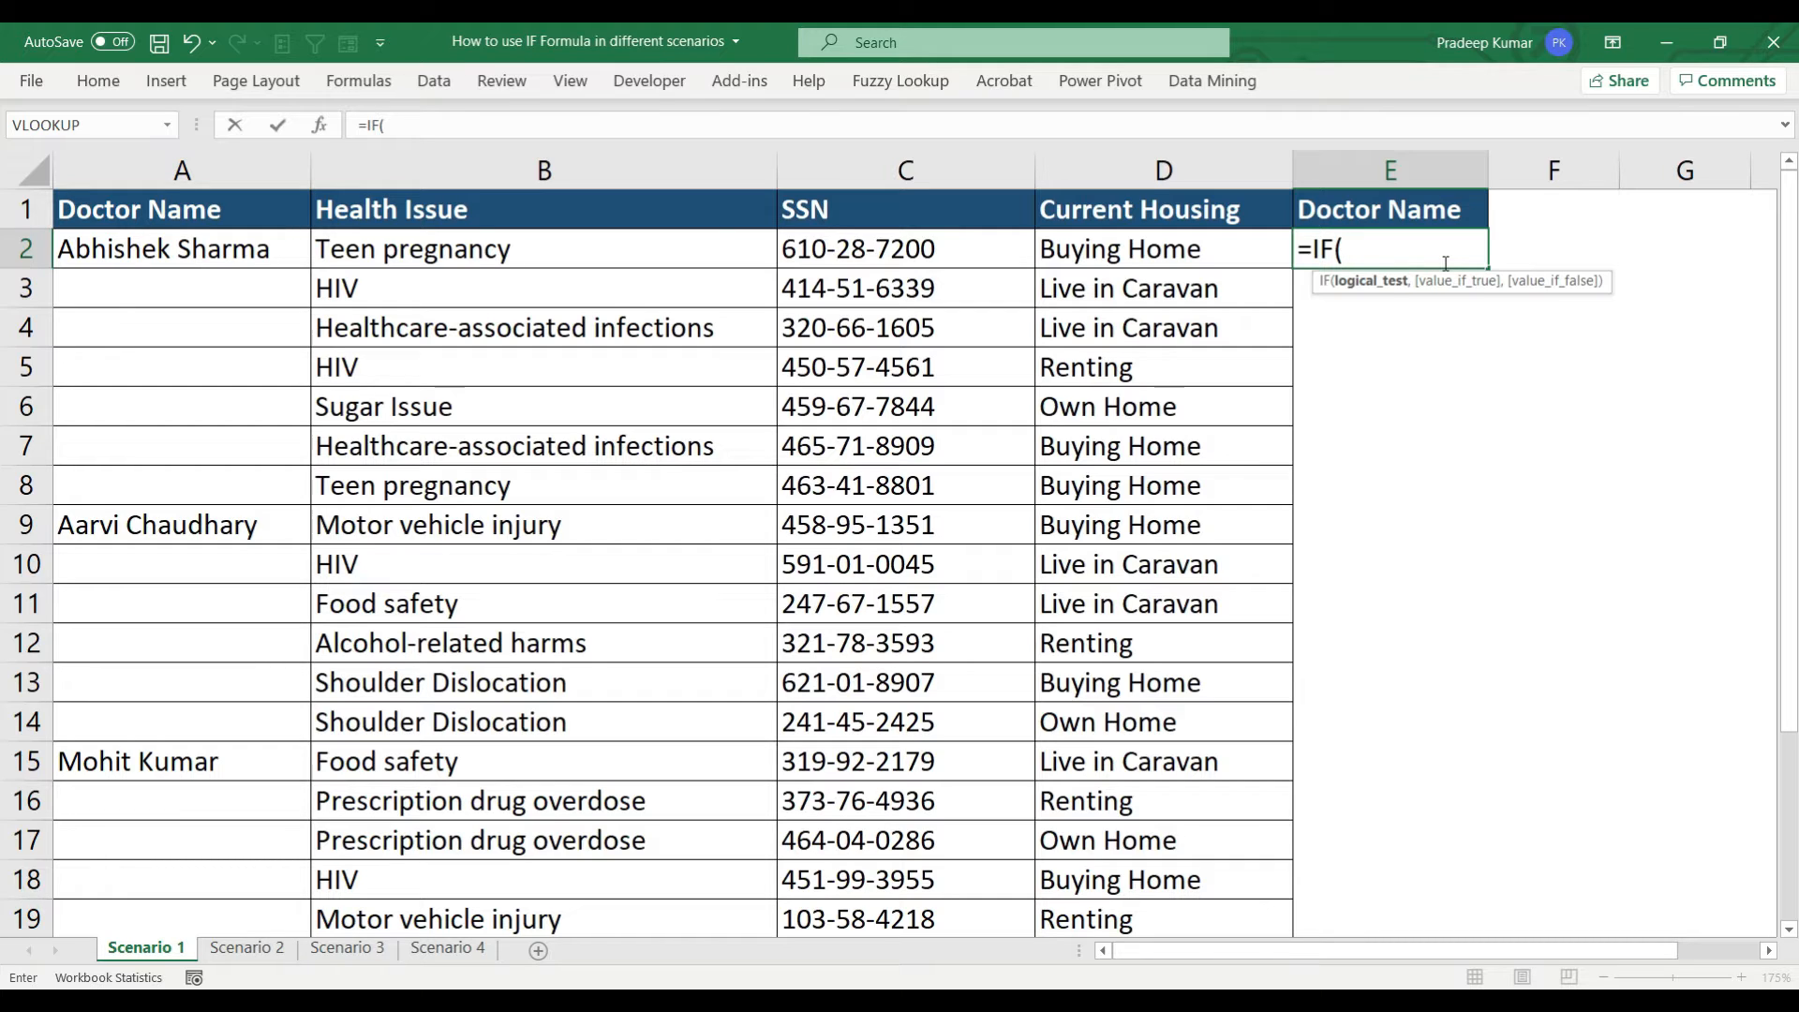
key("Escape")
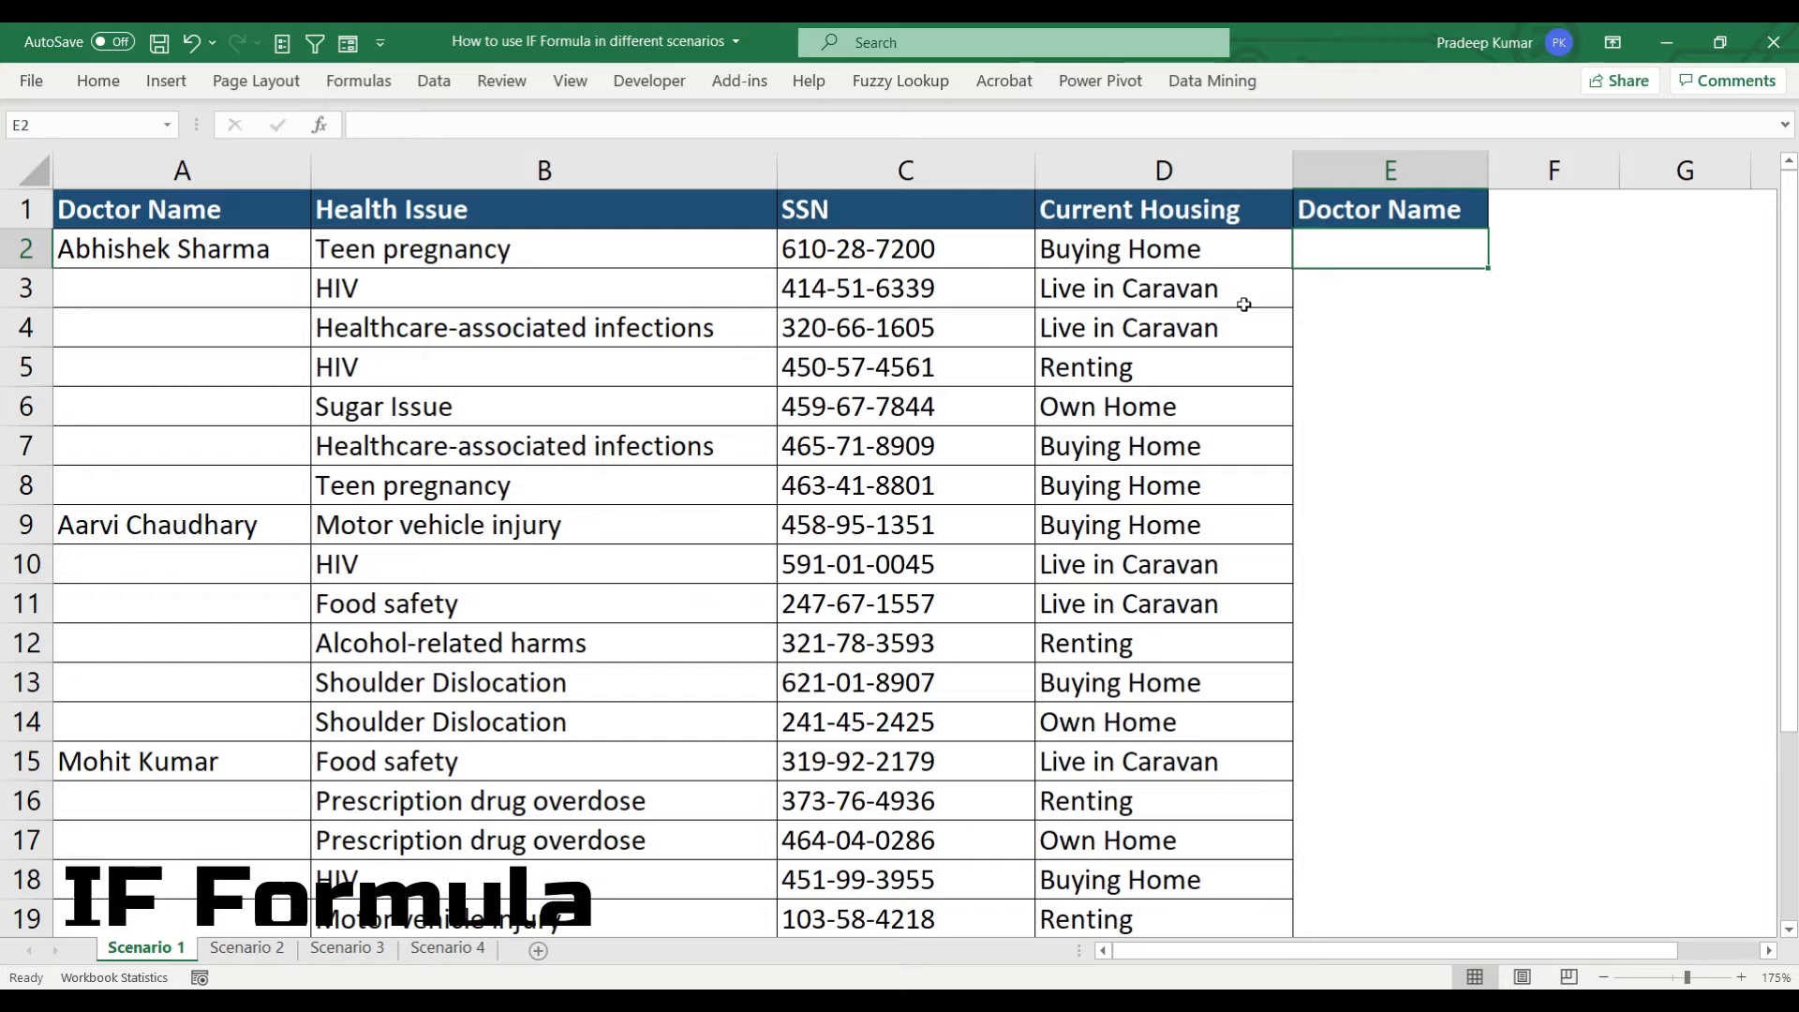
Enter the formula =IF(A2="",E1,A2) in cell E2 of the new Doctor Name column
type("=if")
key("Tab")
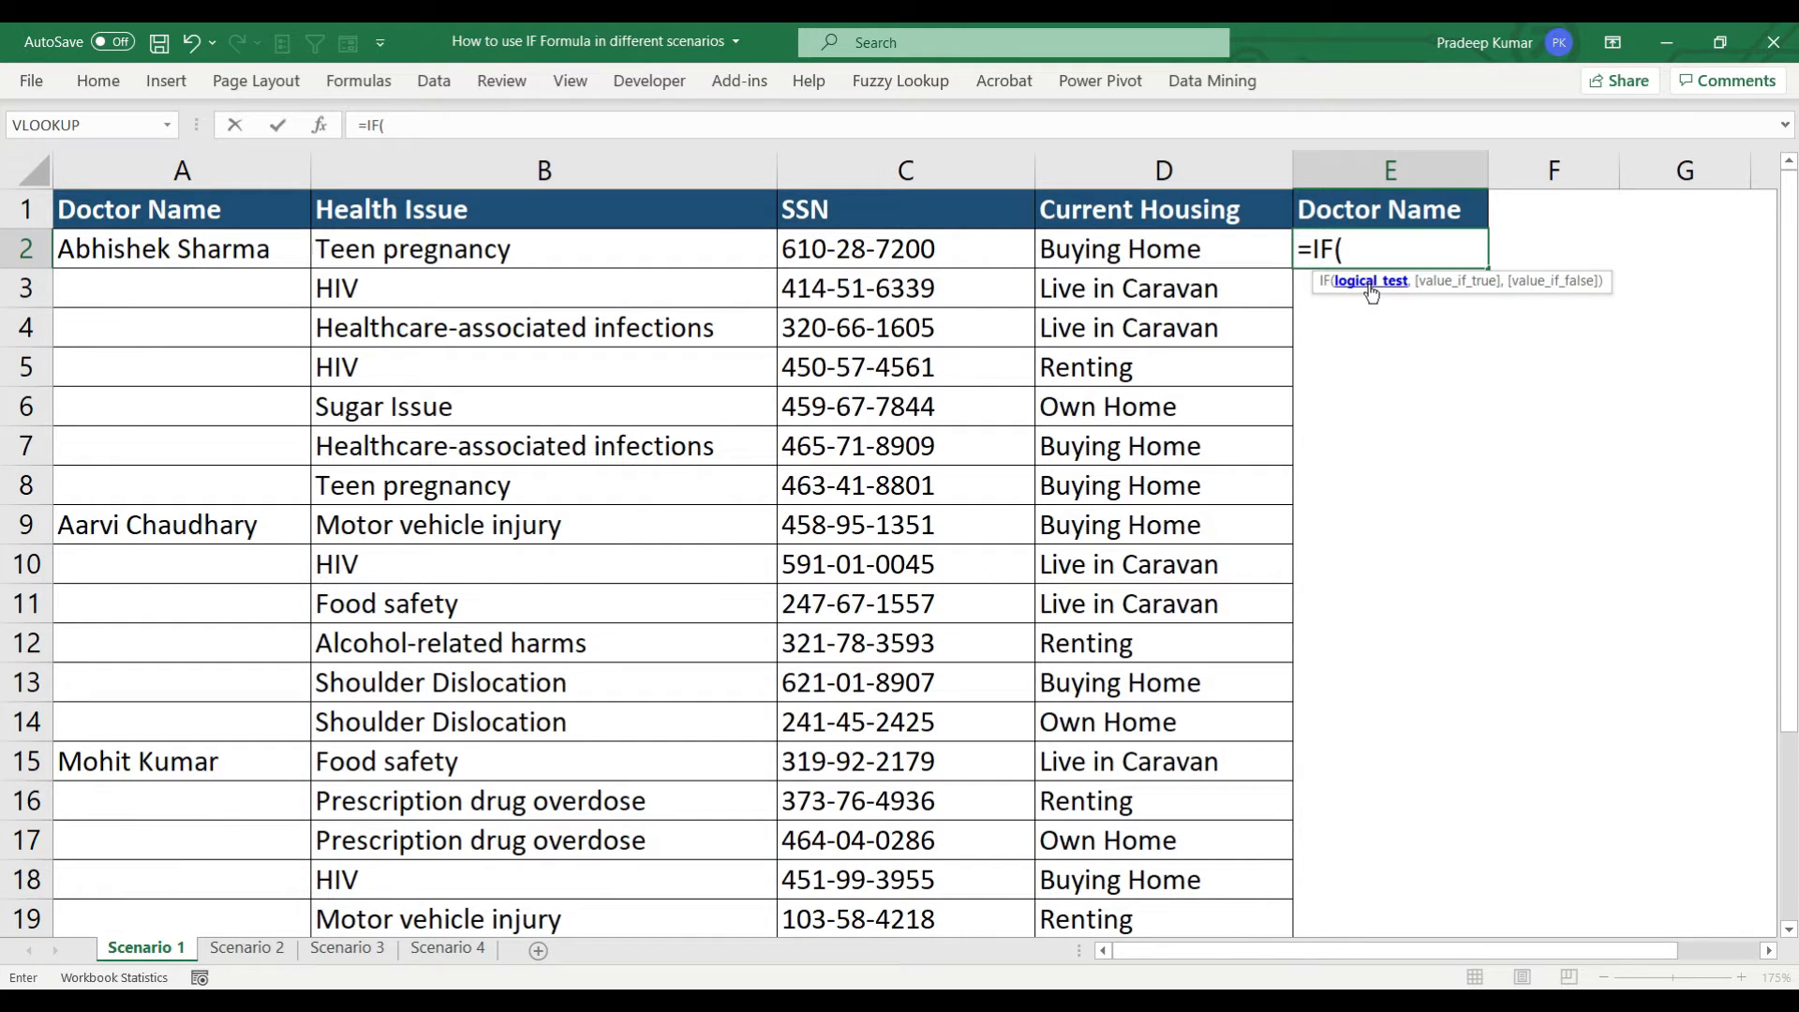
left_click(127, 249)
type("=")
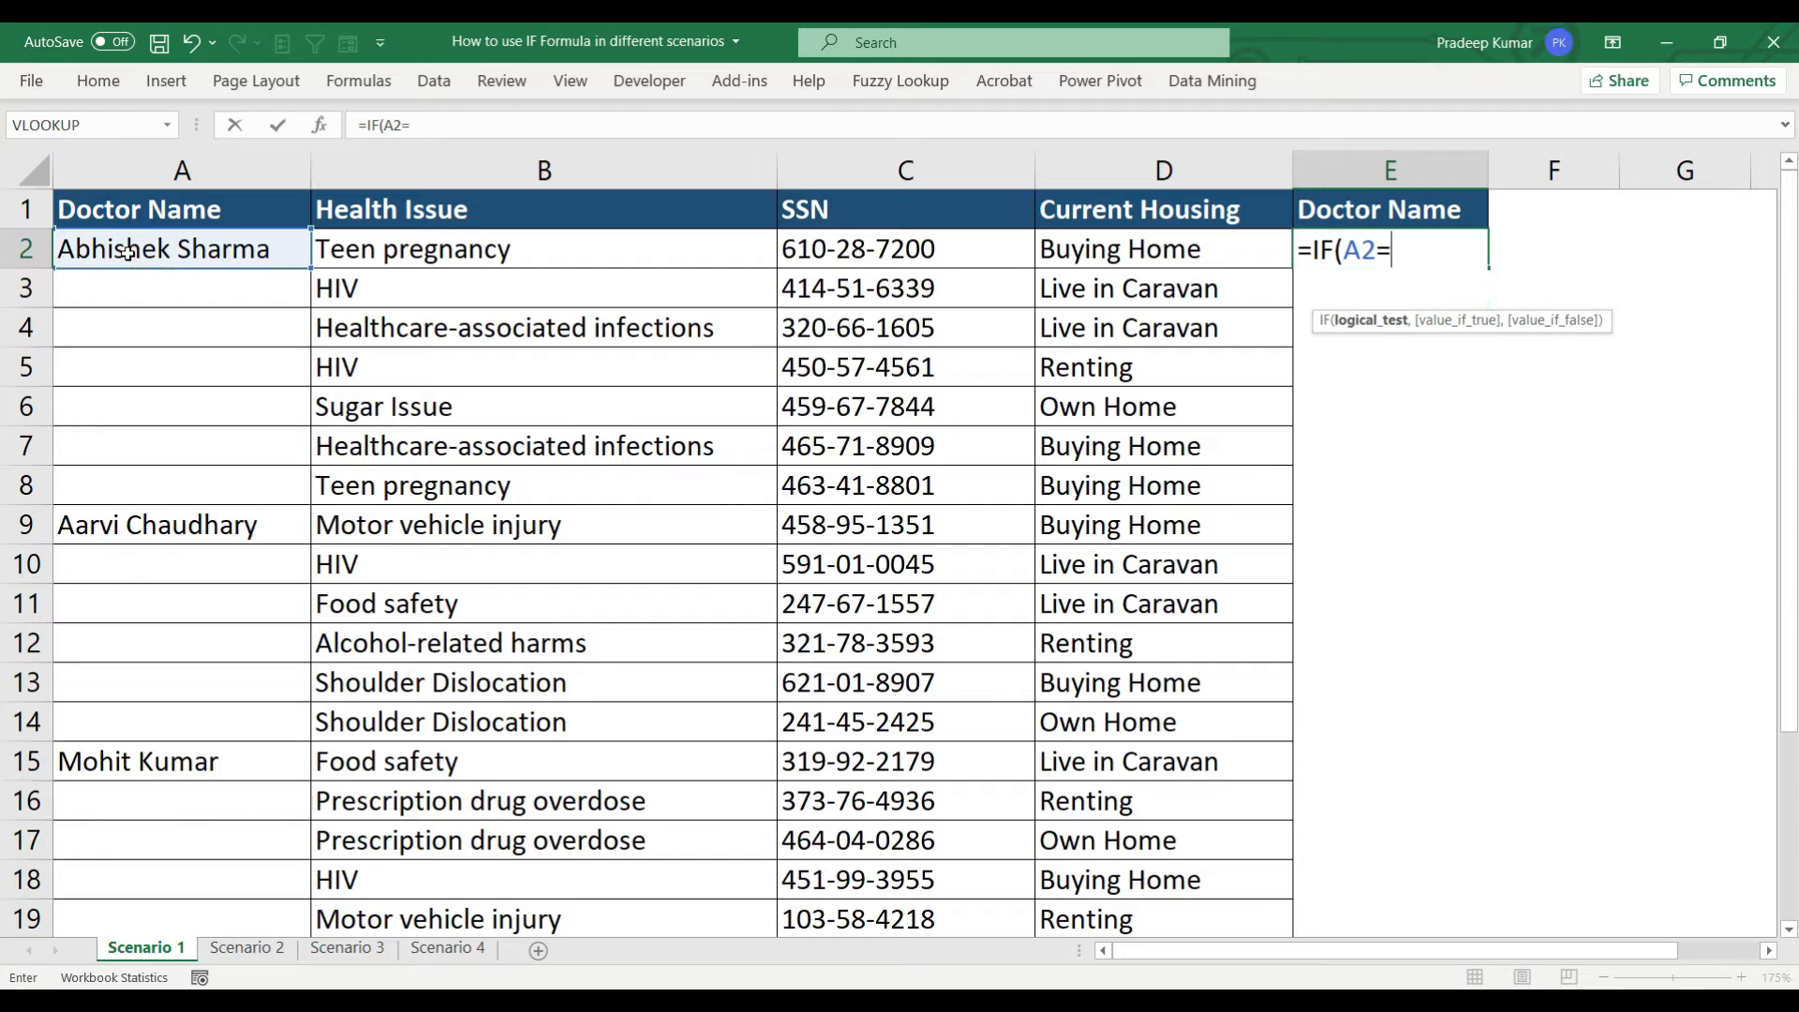
type("\"\",")
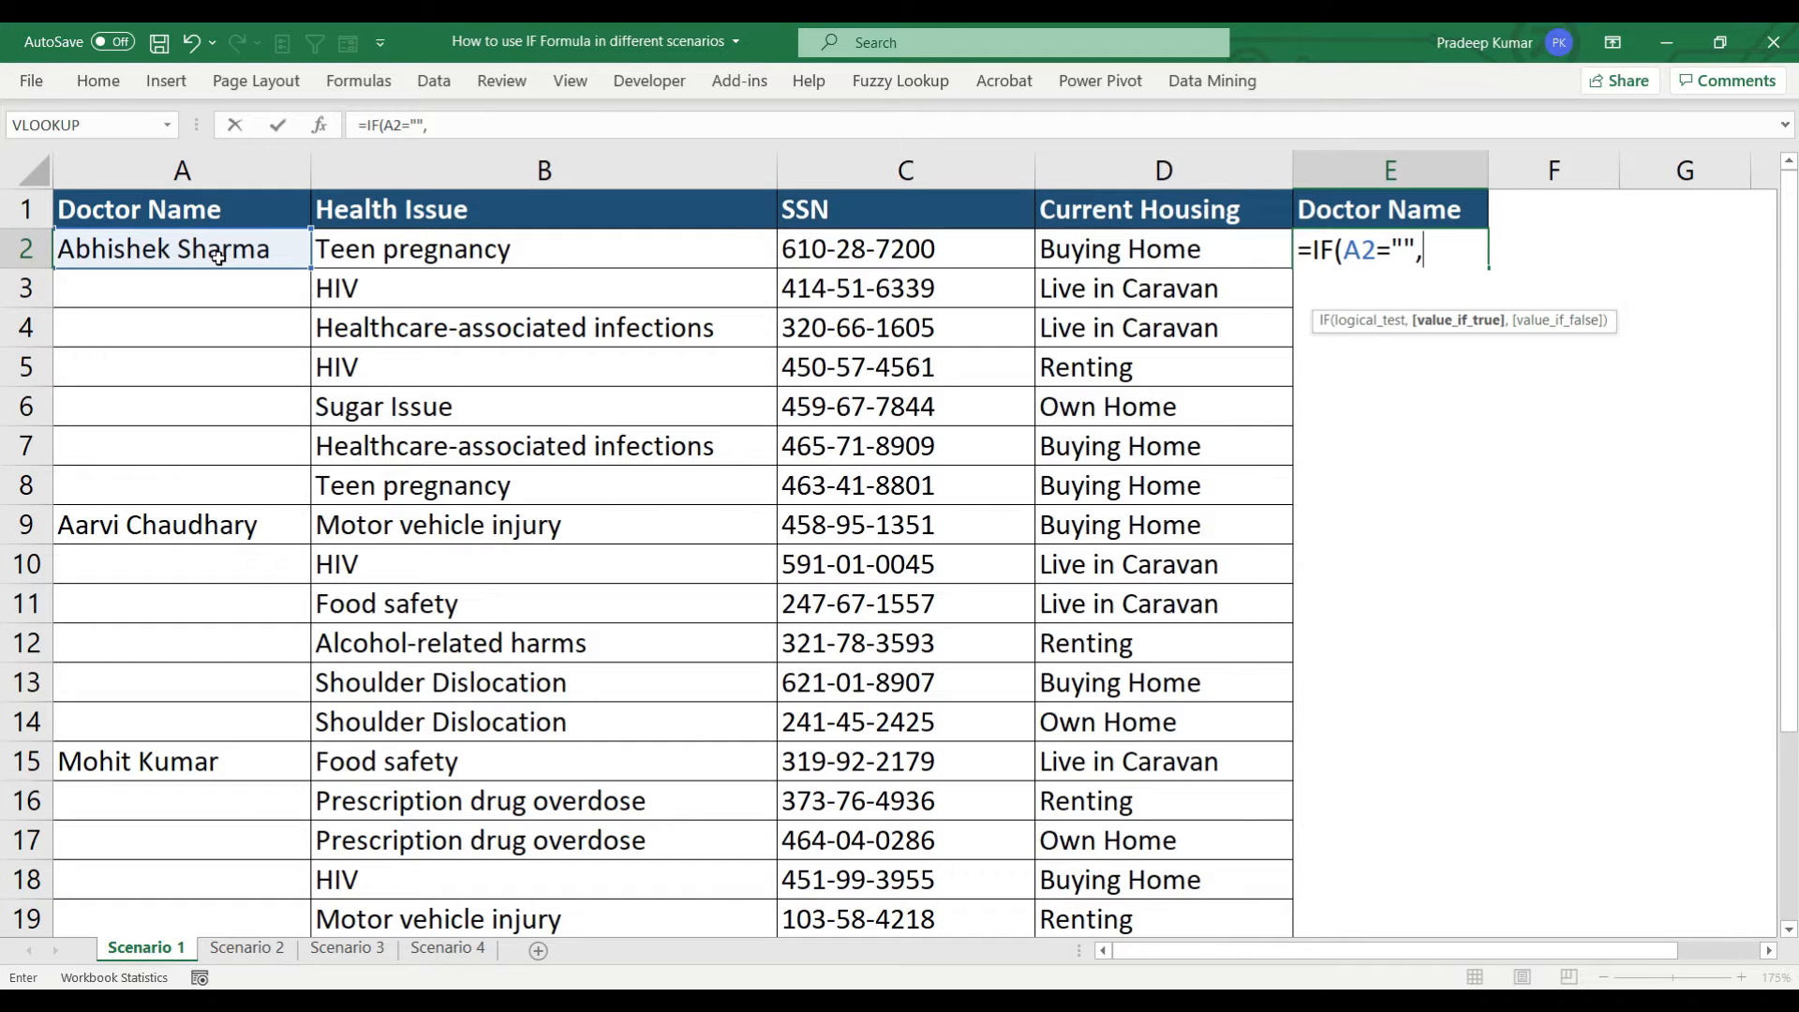
left_click(1350, 208)
type(",")
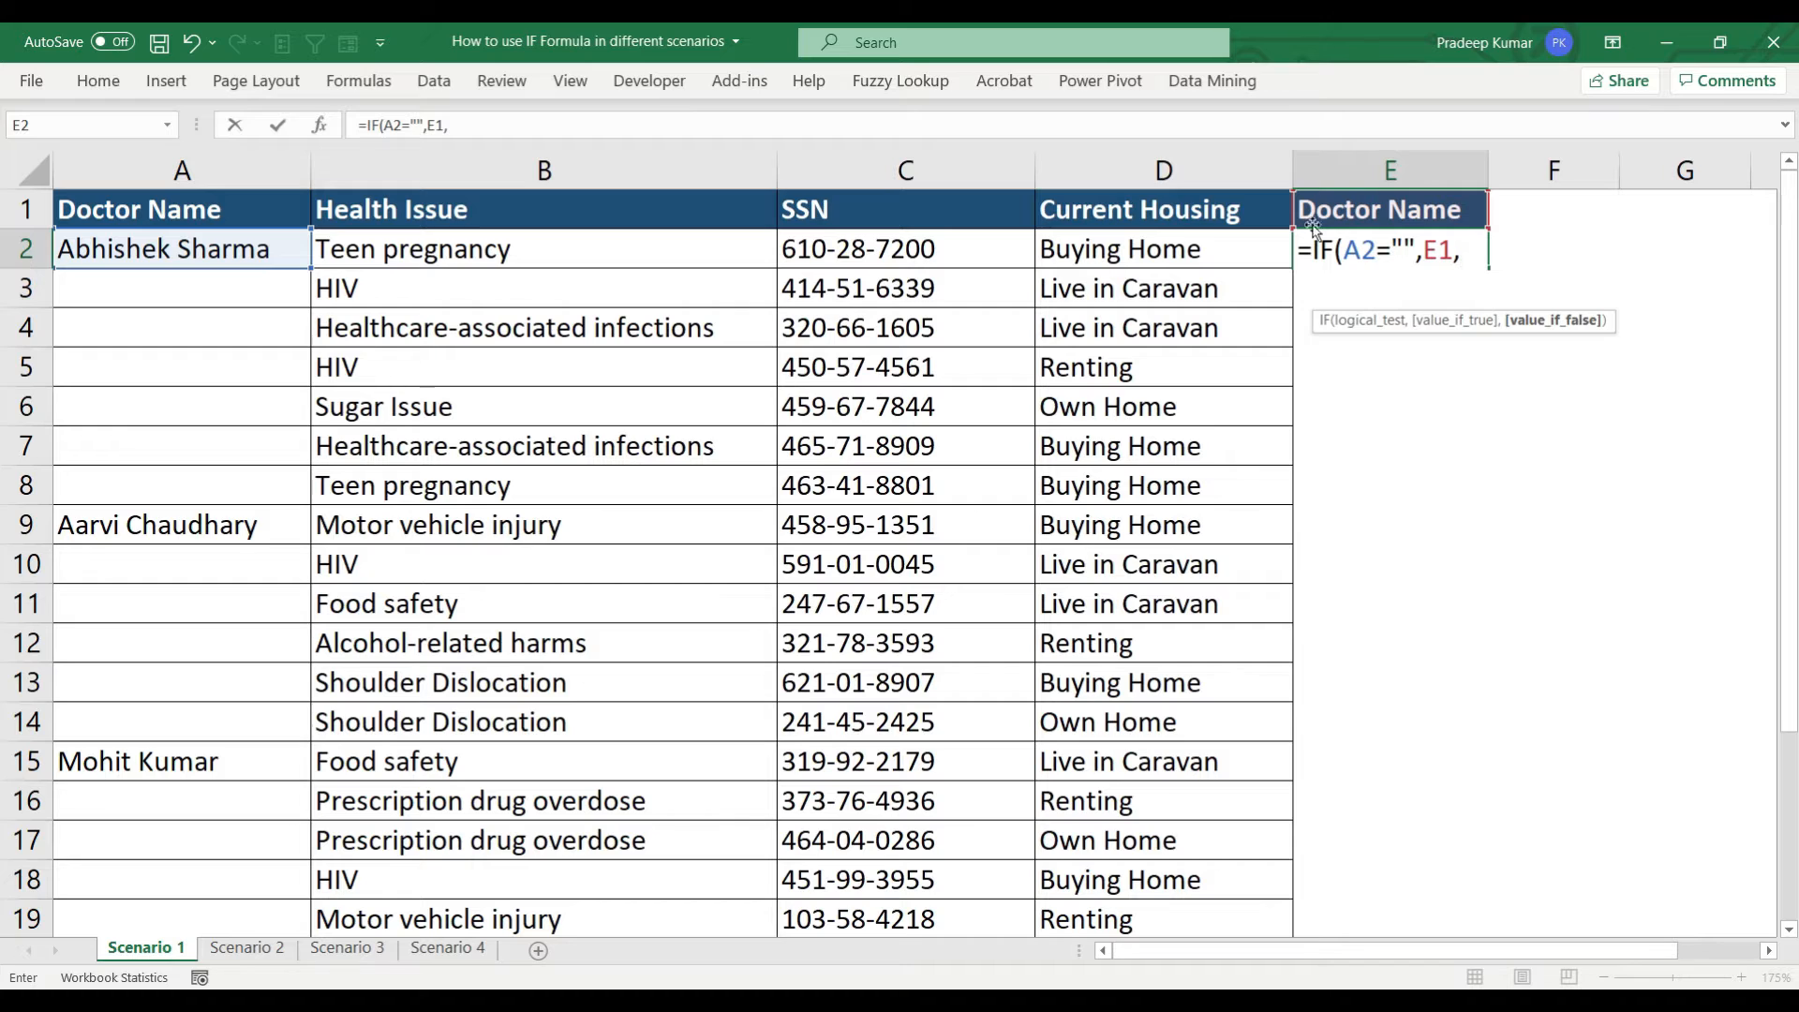
left_click(262, 247)
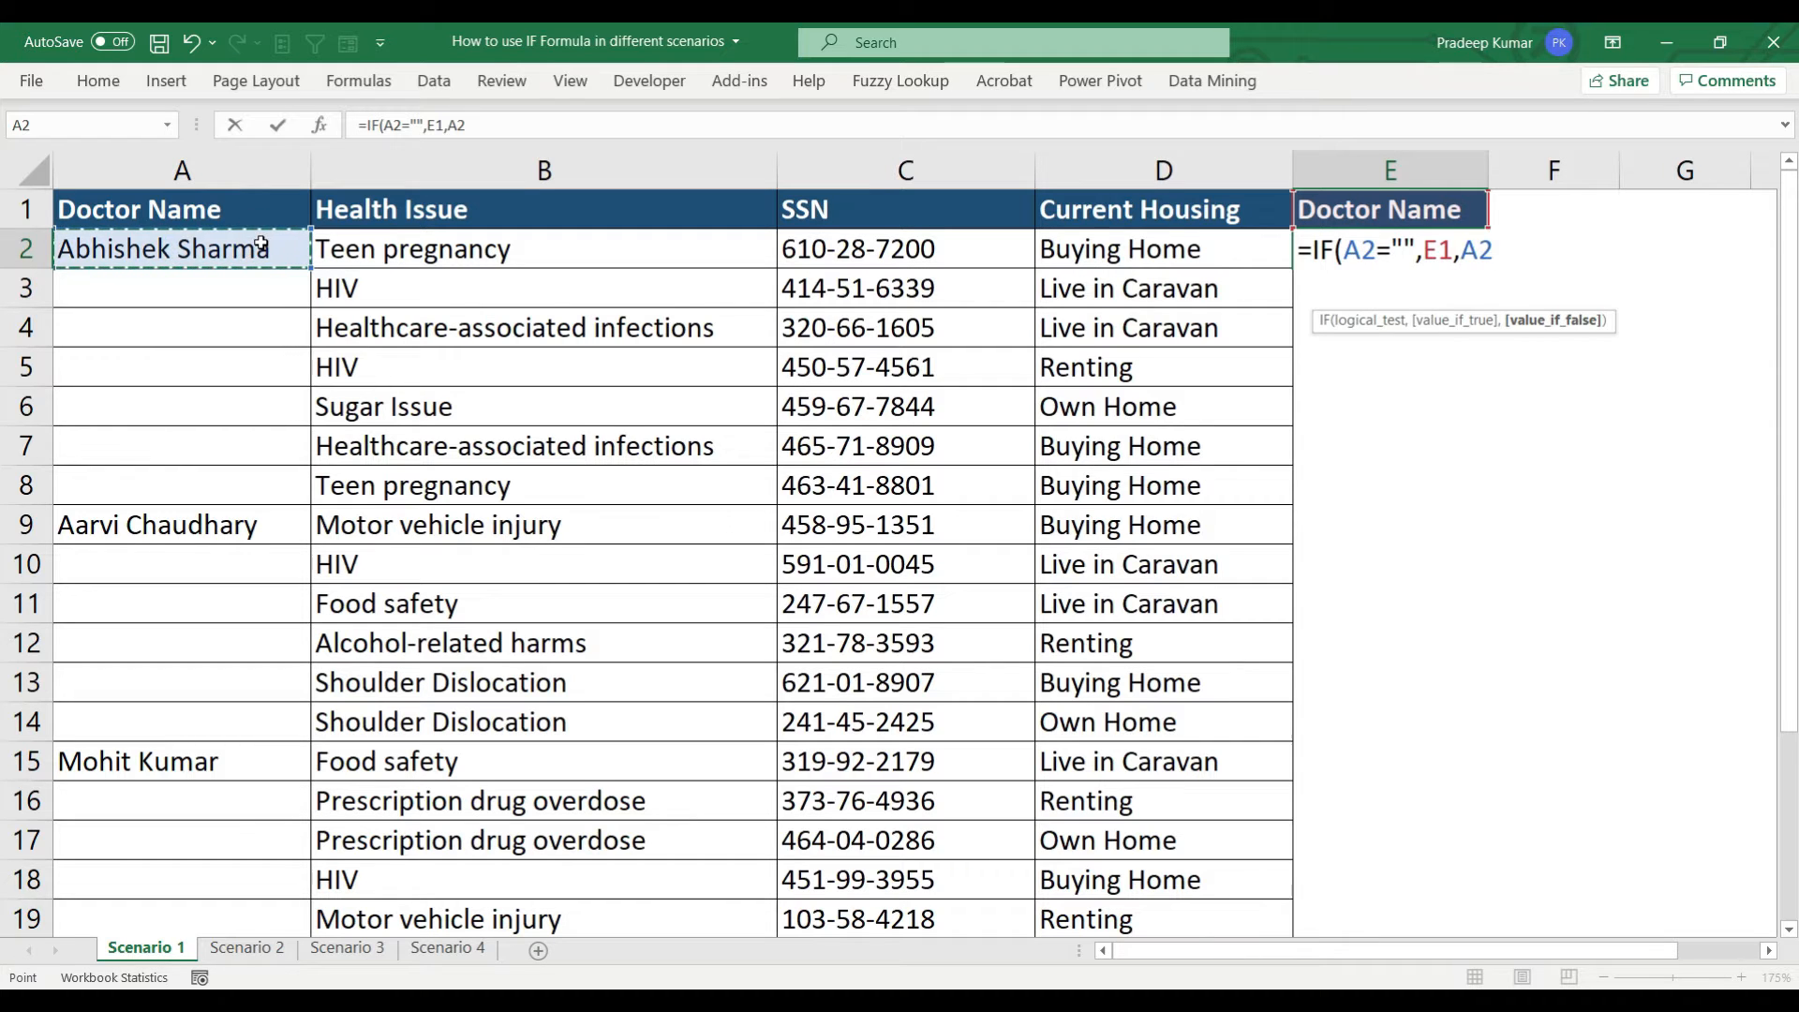
type(")")
key("Return")
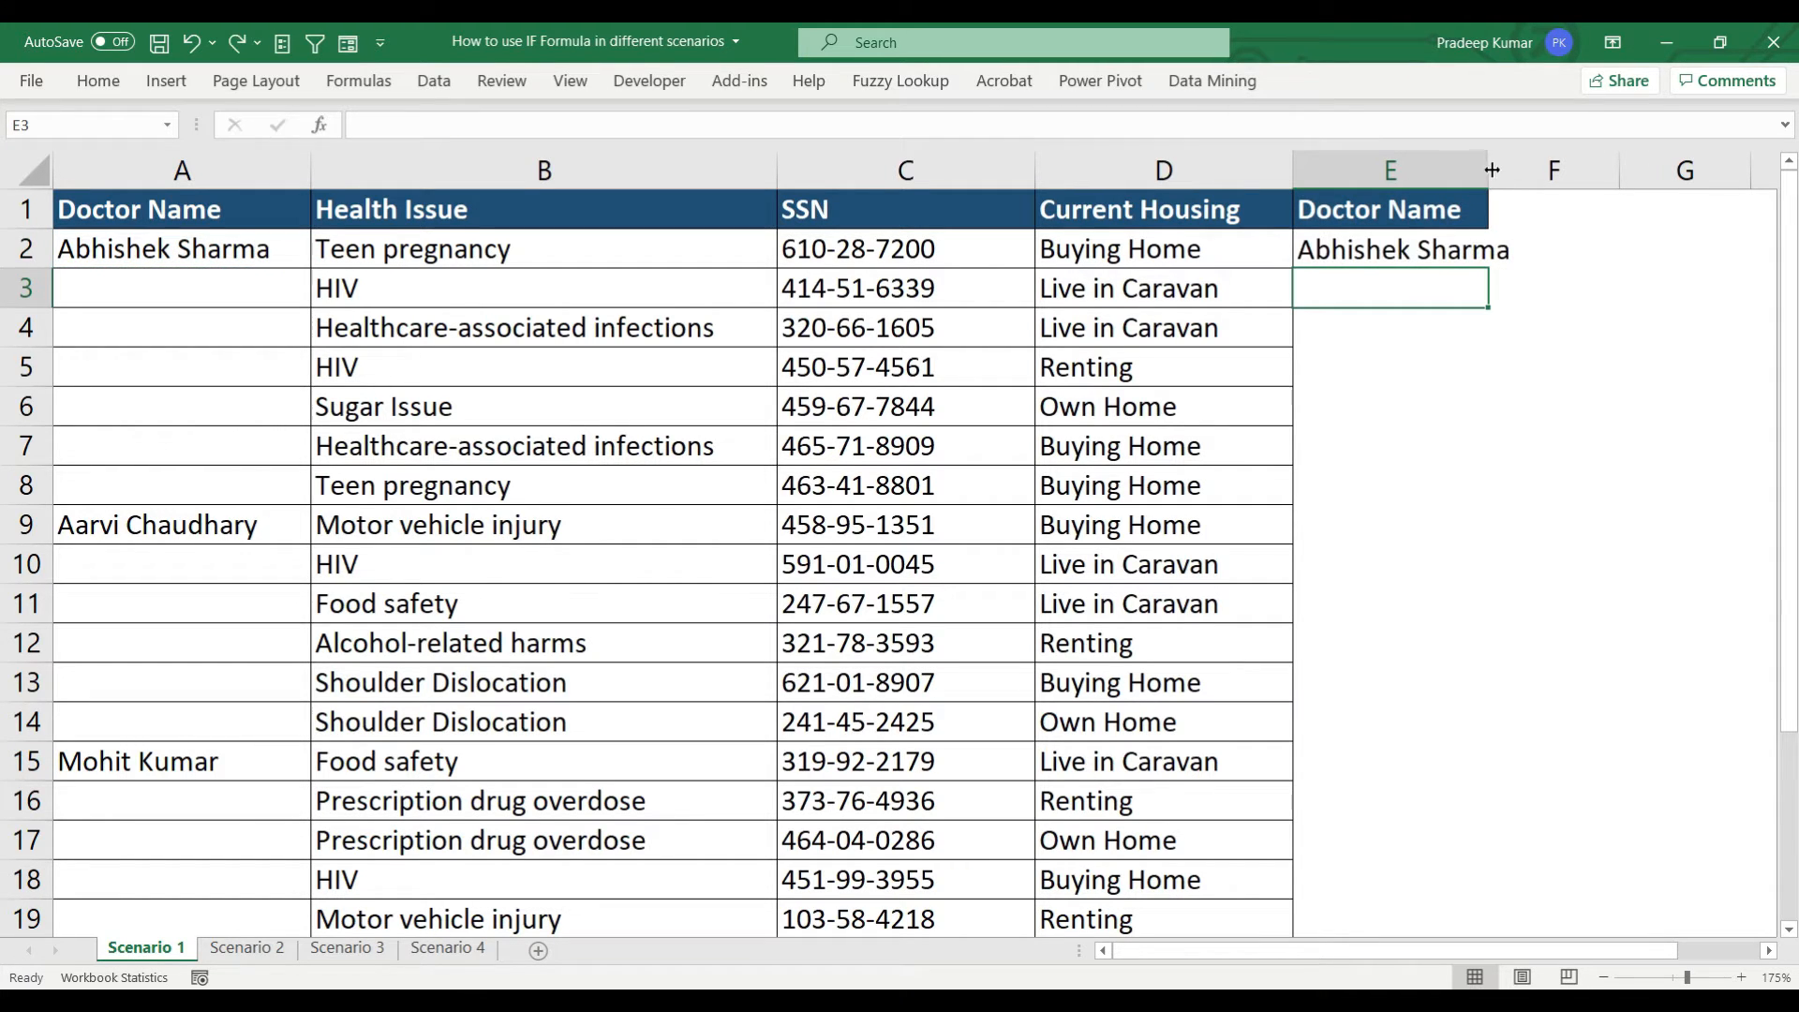
Widen column E to fit the doctor names and fill the E2 formula down the rest of the new Doctor Name column
left_click_drag(1488, 171, 1539, 174)
left_click(1462, 244)
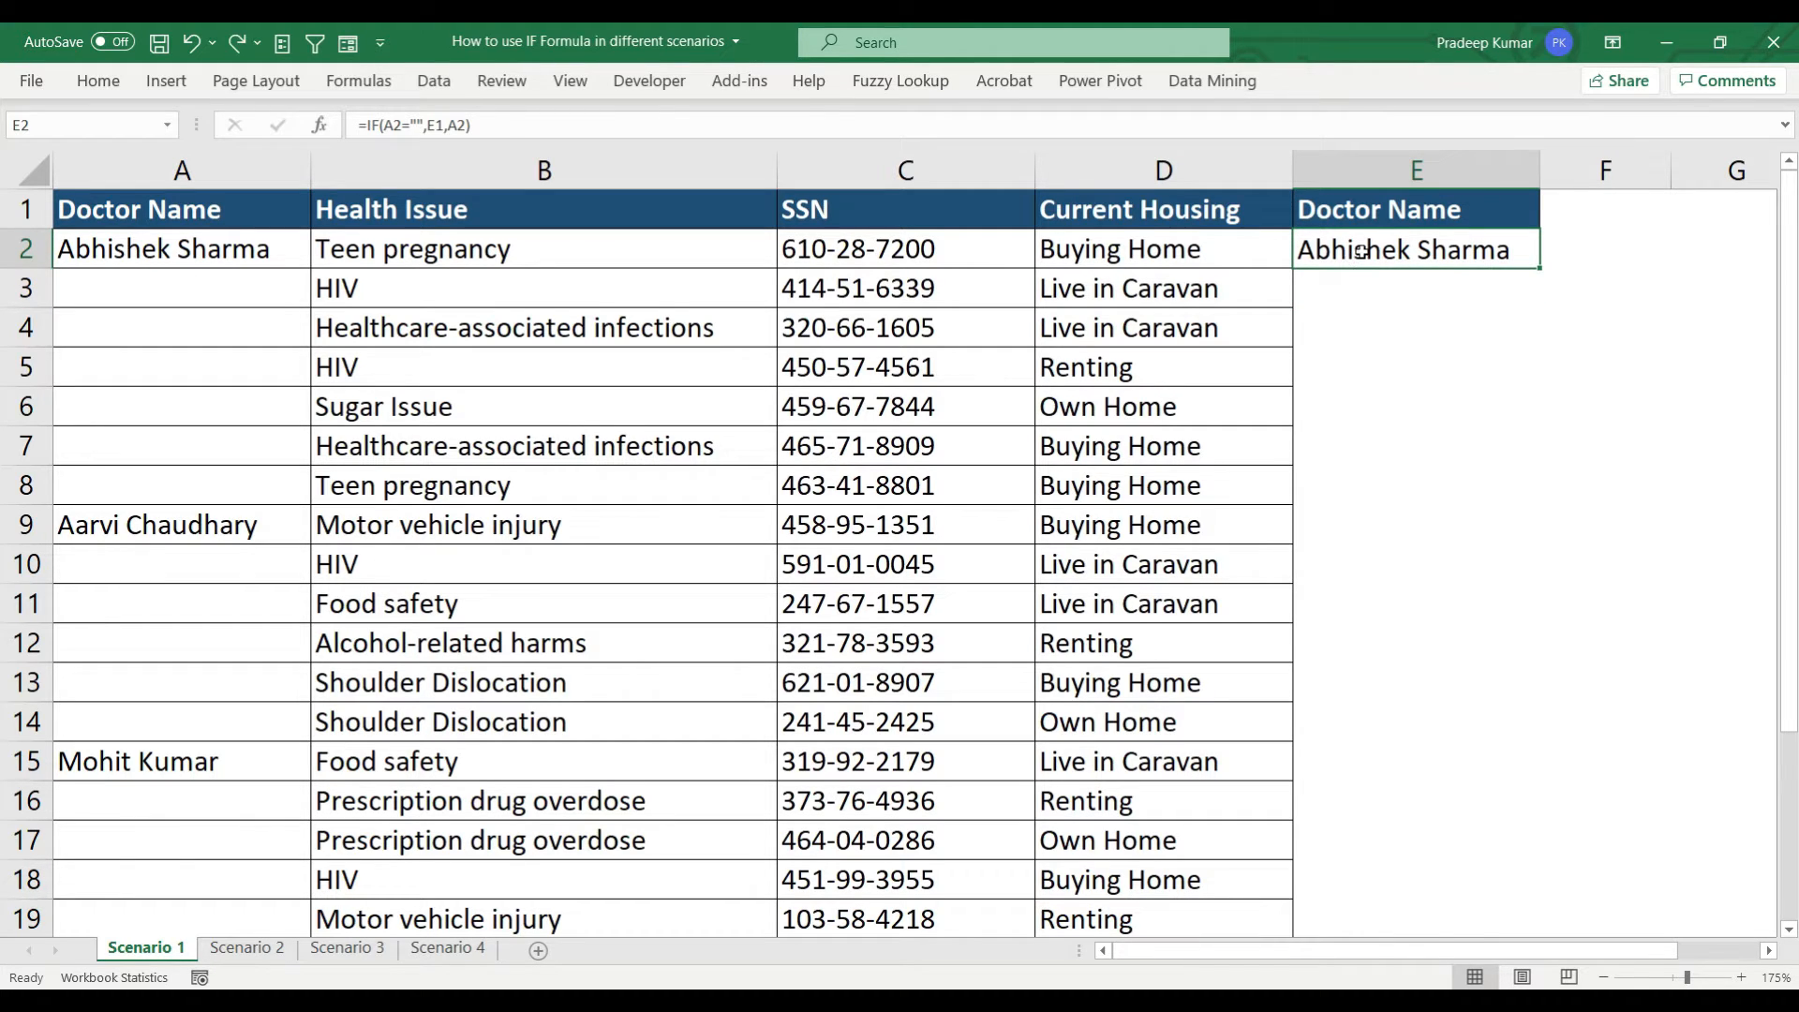
key("ctrl+c")
left_click(1361, 285)
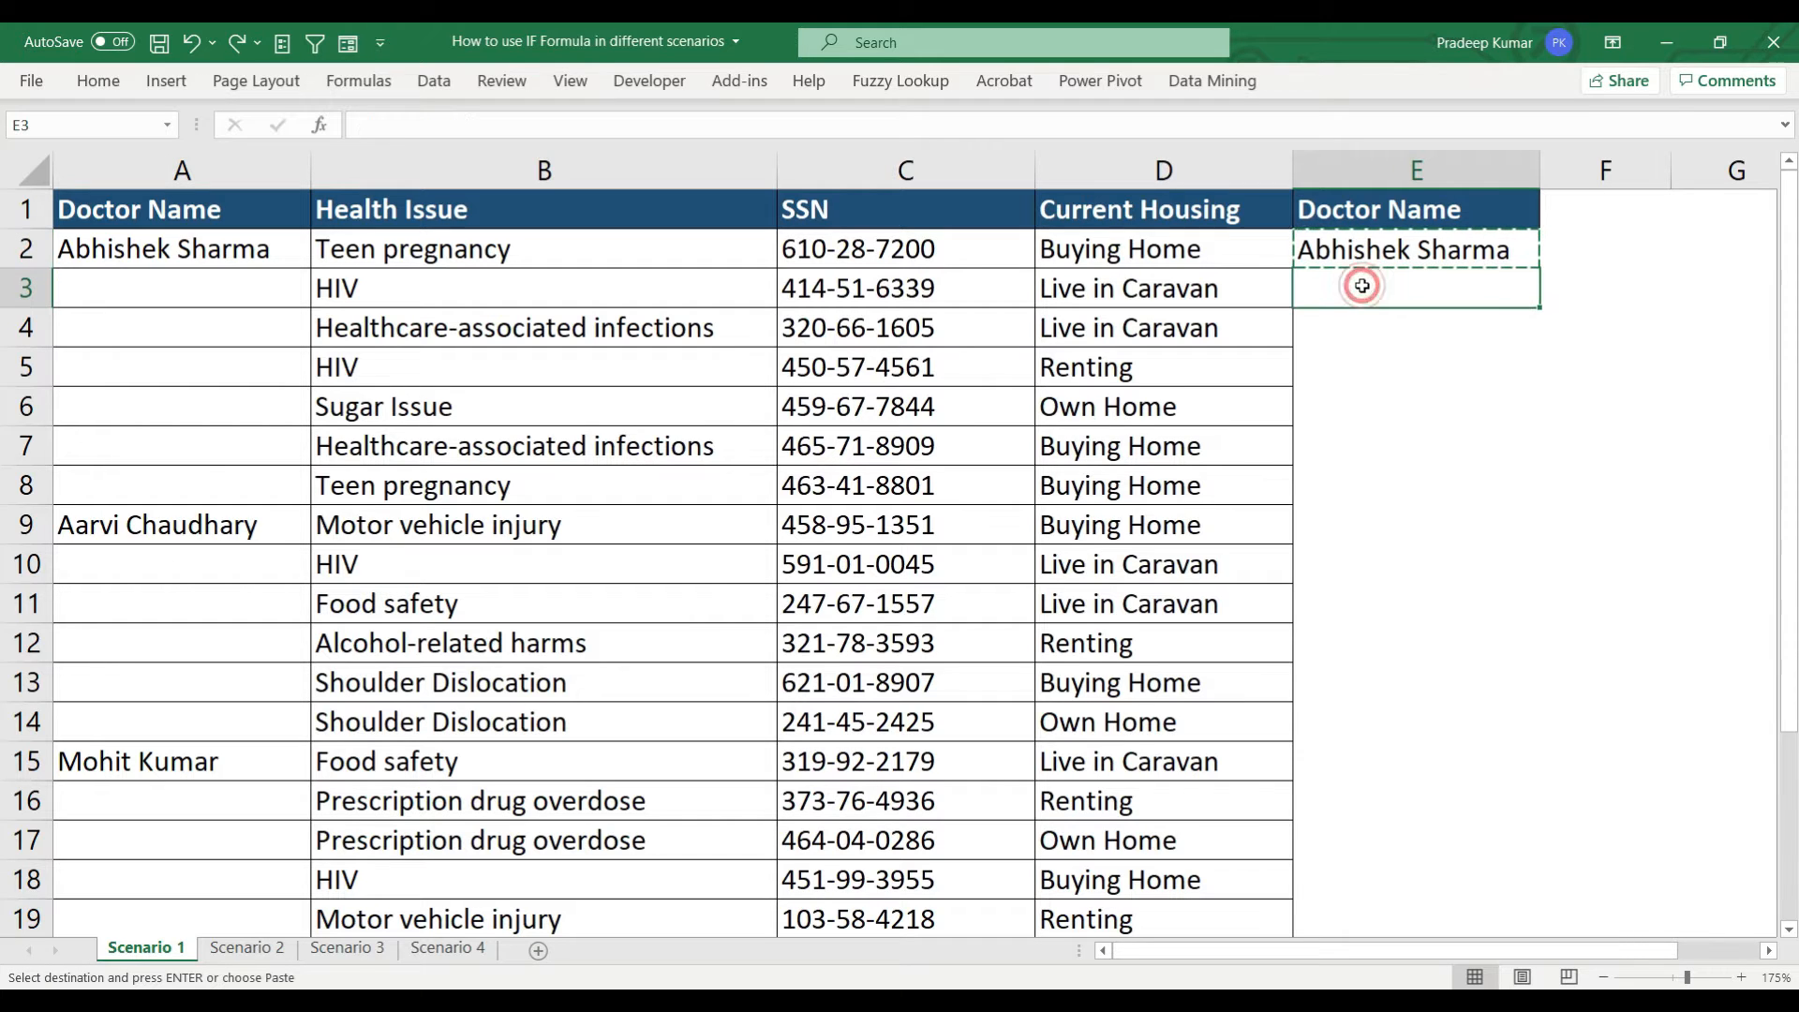
key("ctrl+v")
key("F2")
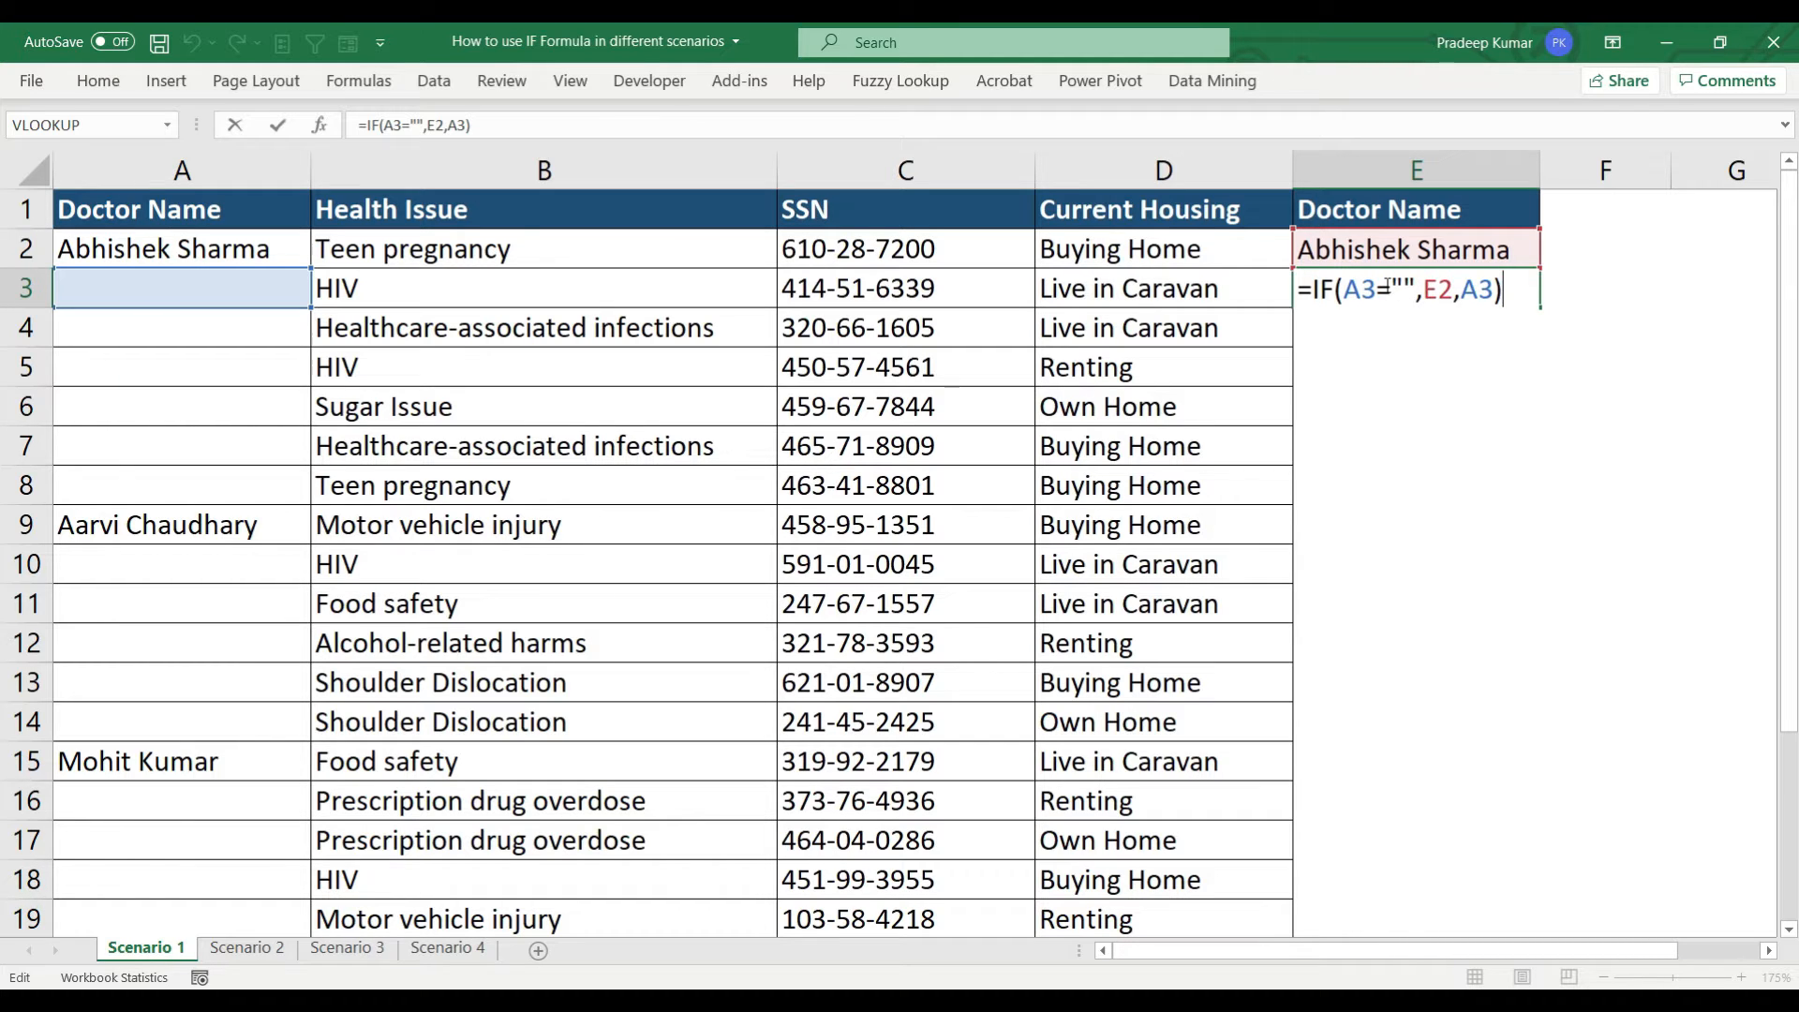
key("ctrl+Return")
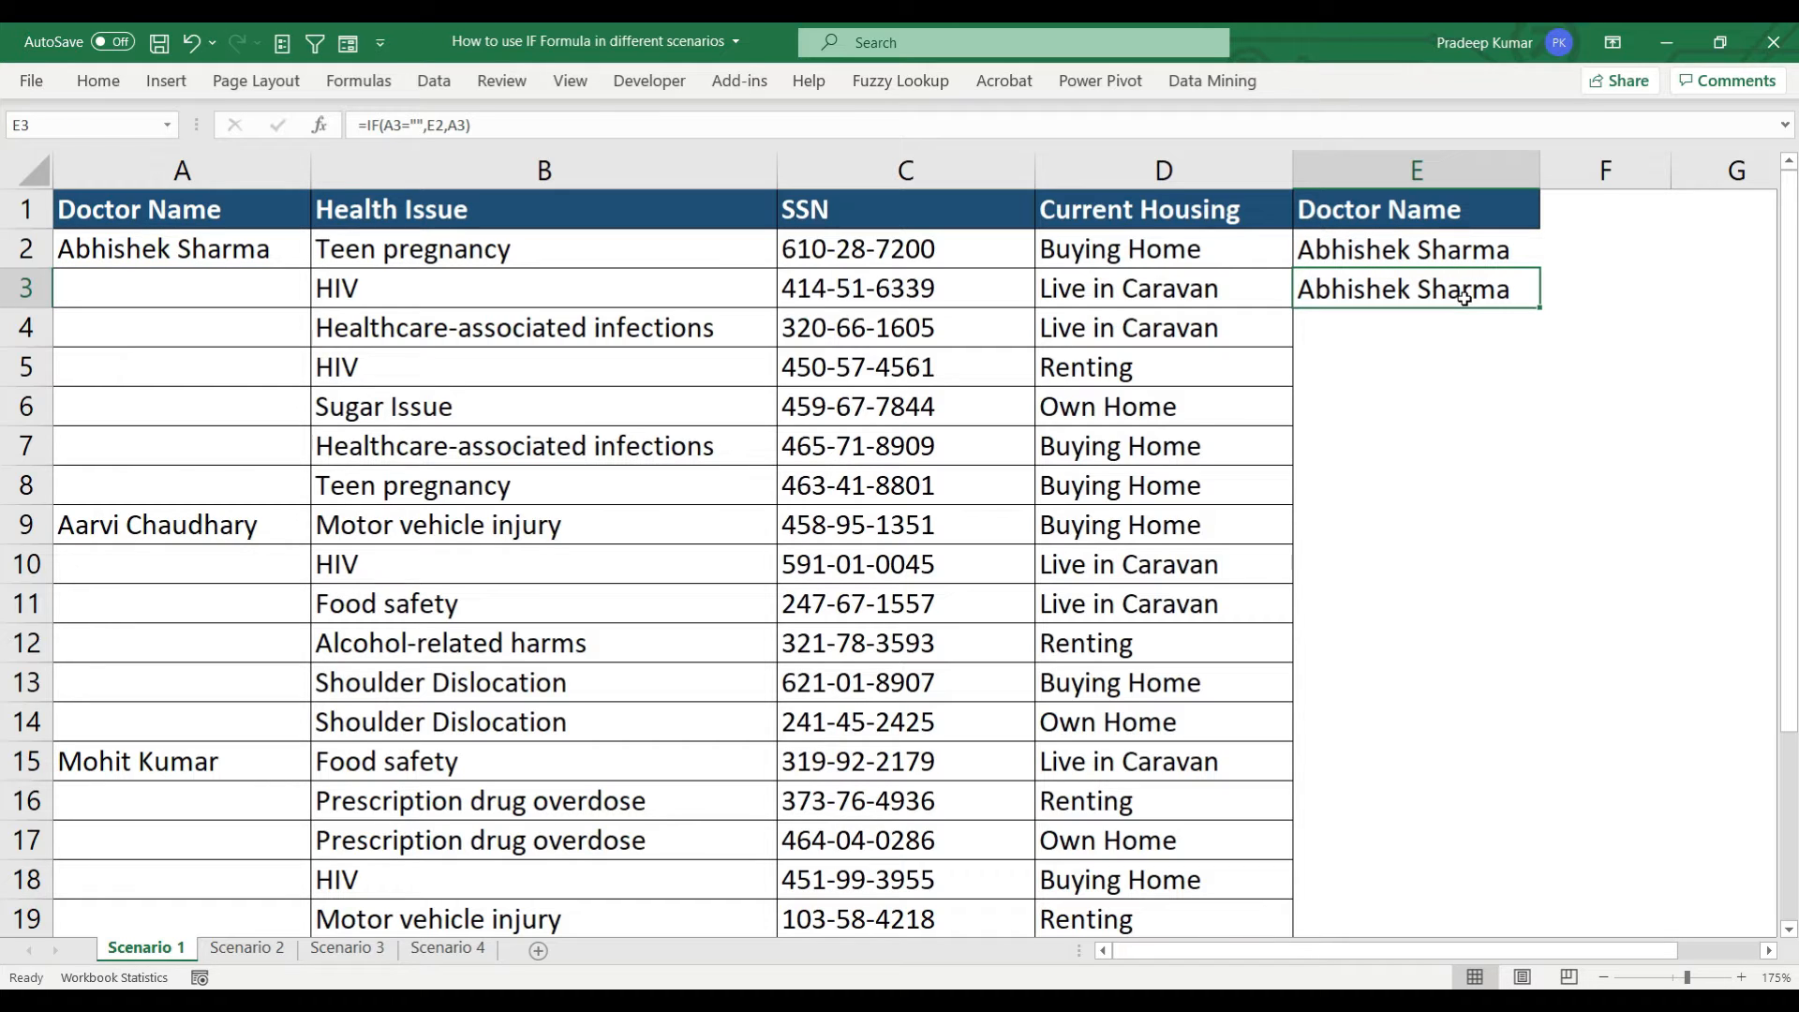
double_click(1535, 311)
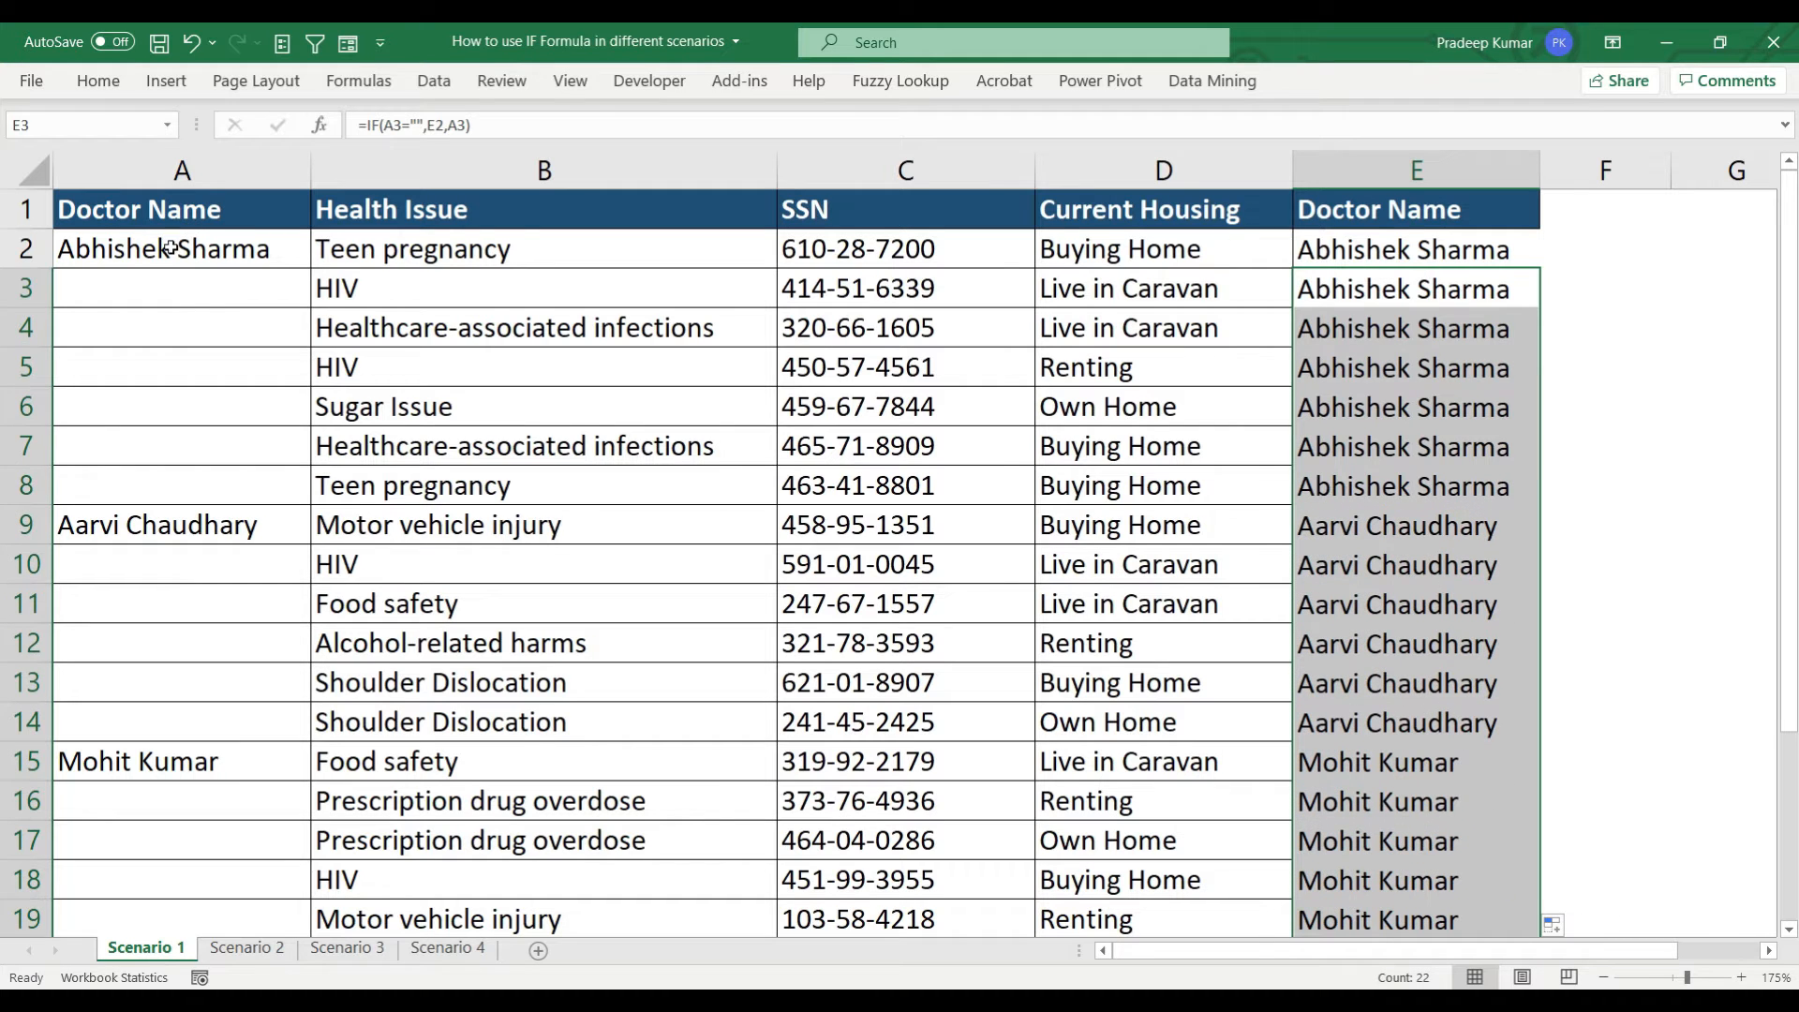
Compare the first two doctors' row blocks in column A with the filled names in column E
left_click_drag(170, 246, 171, 478)
key("ctrl+shift+Right")
key("ctrl+shift+Right")
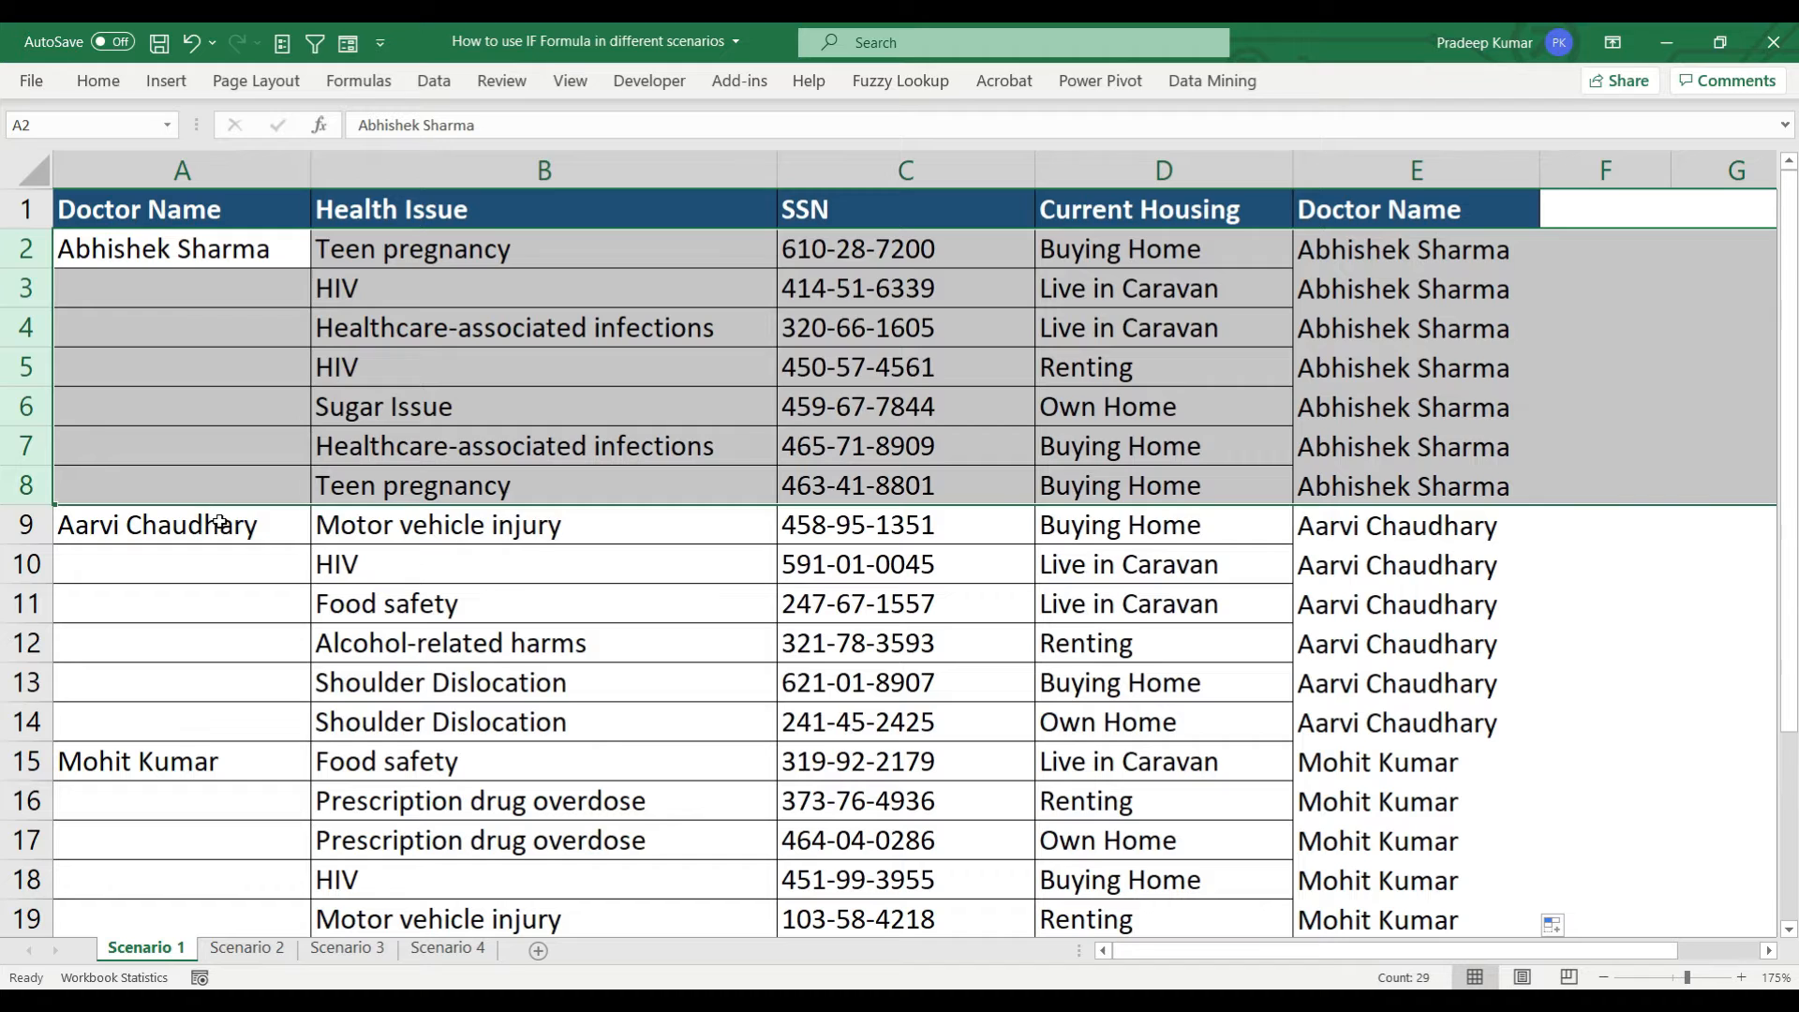
left_click_drag(221, 522, 200, 712)
key("ctrl+shift+Right")
key("ctrl+shift+Right")
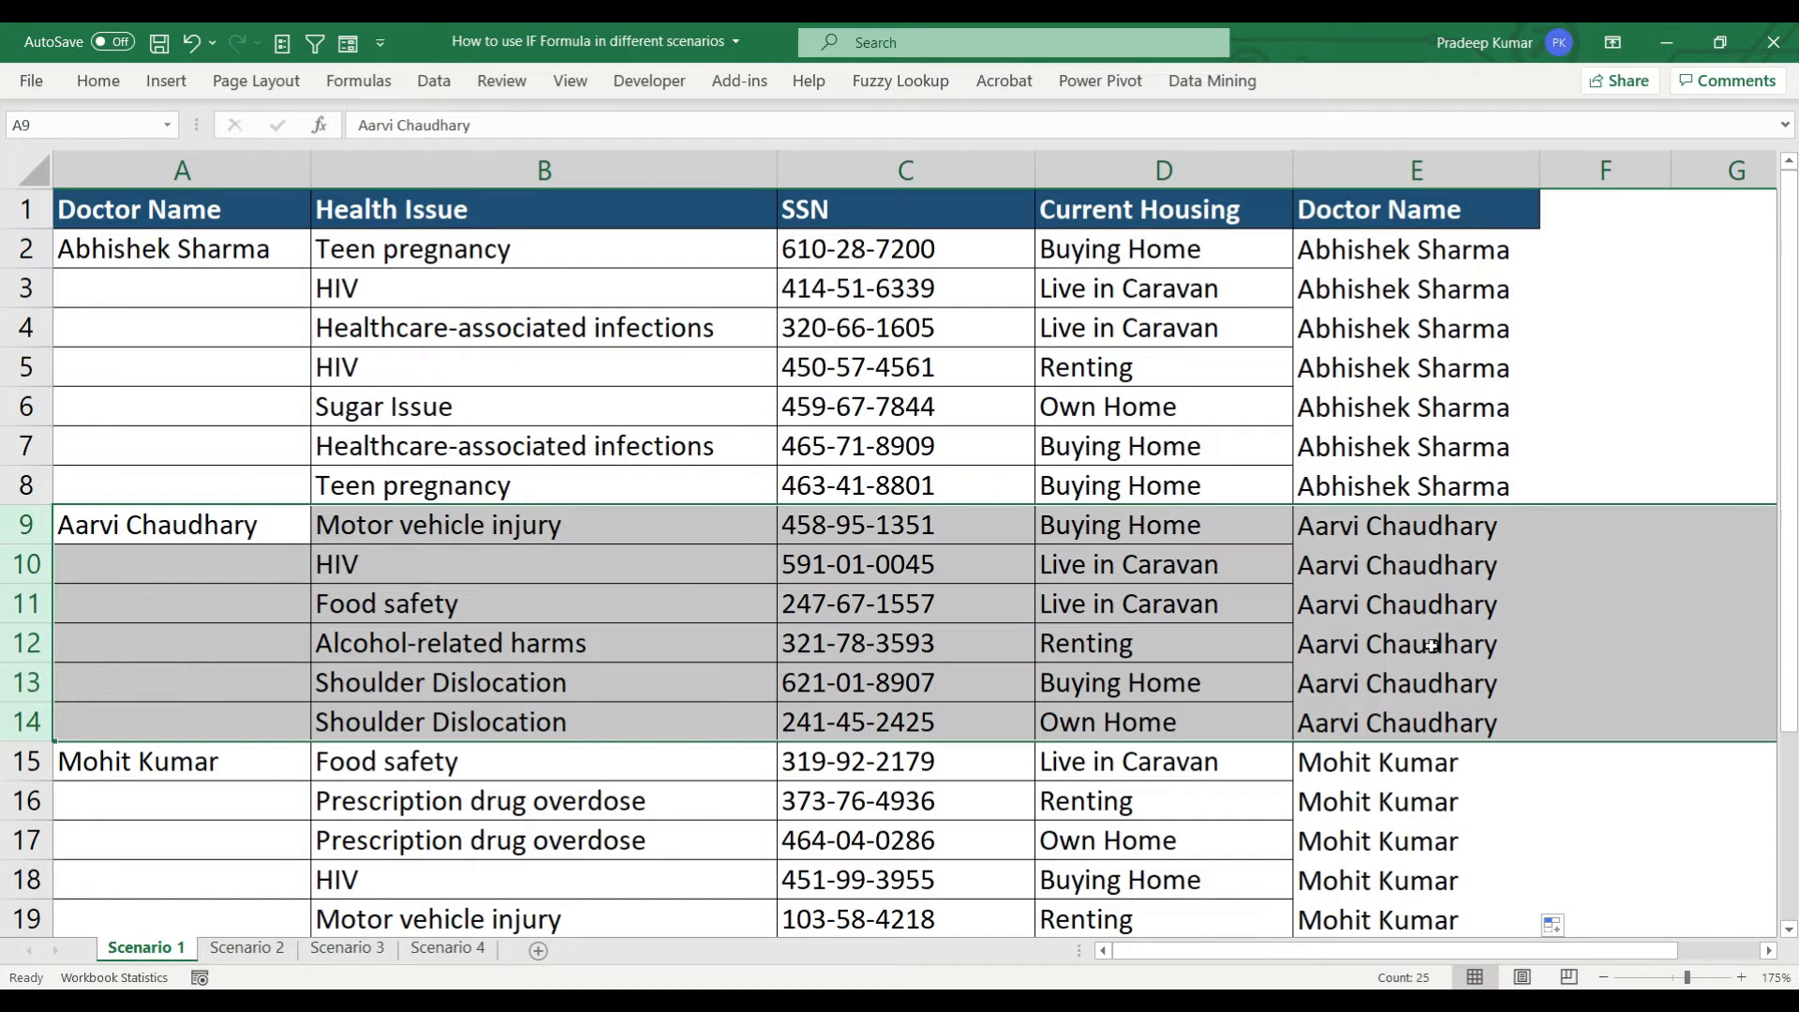
scroll(1430, 646, "down", 2)
scroll(1430, 646, "up", 2)
Open the Scenario 2 sheet and enter =IF(A2="A",1,0) in cell H4 below question Q1
left_click(245, 948)
left_click(962, 357)
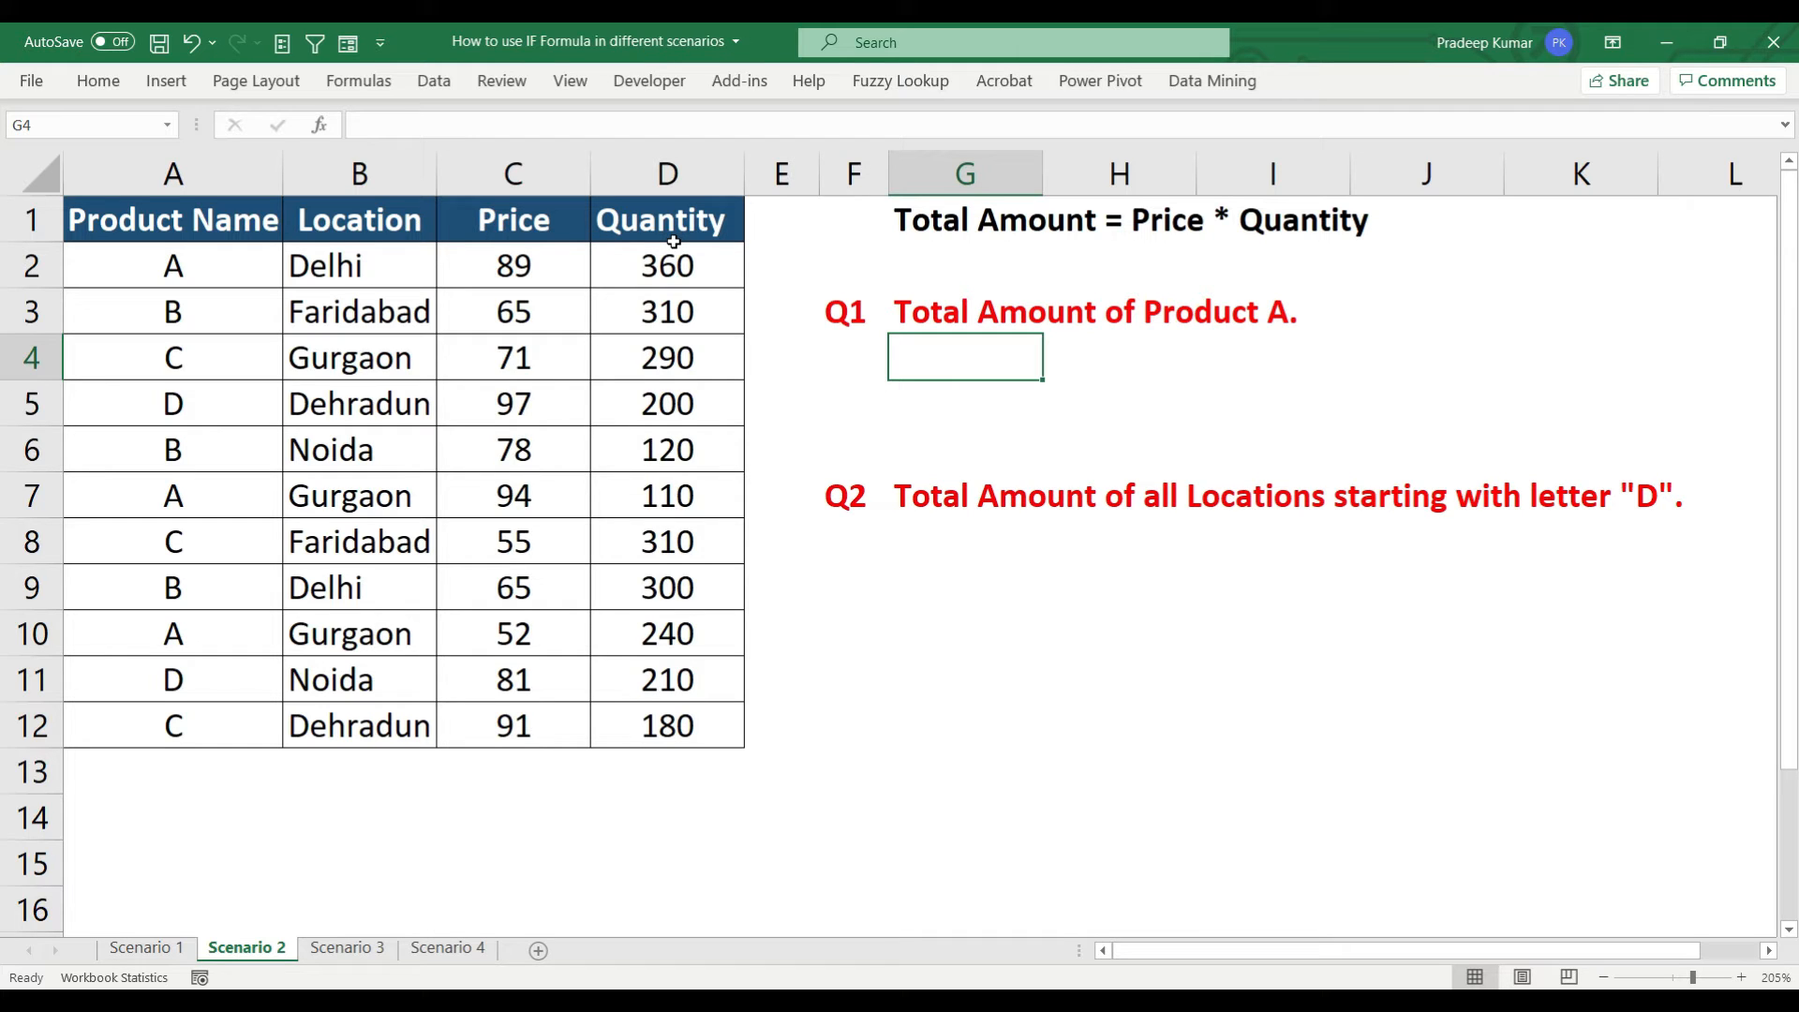
left_click(1141, 348)
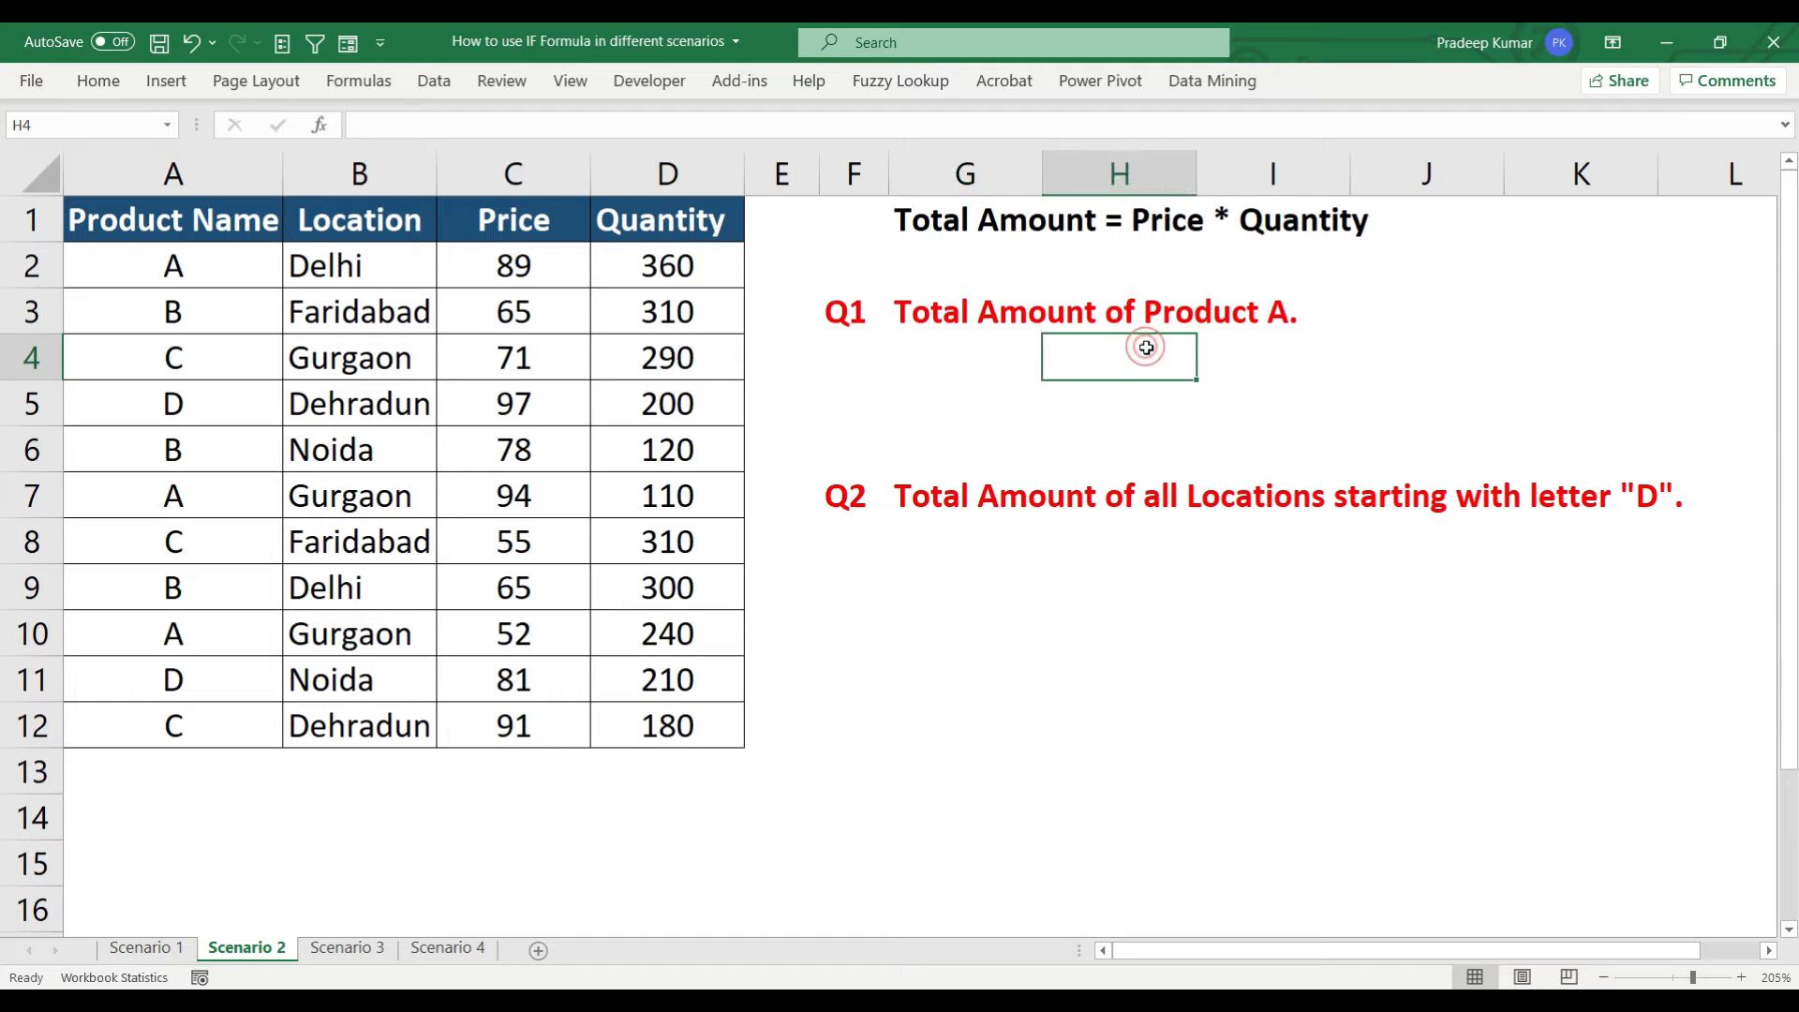
type("=if")
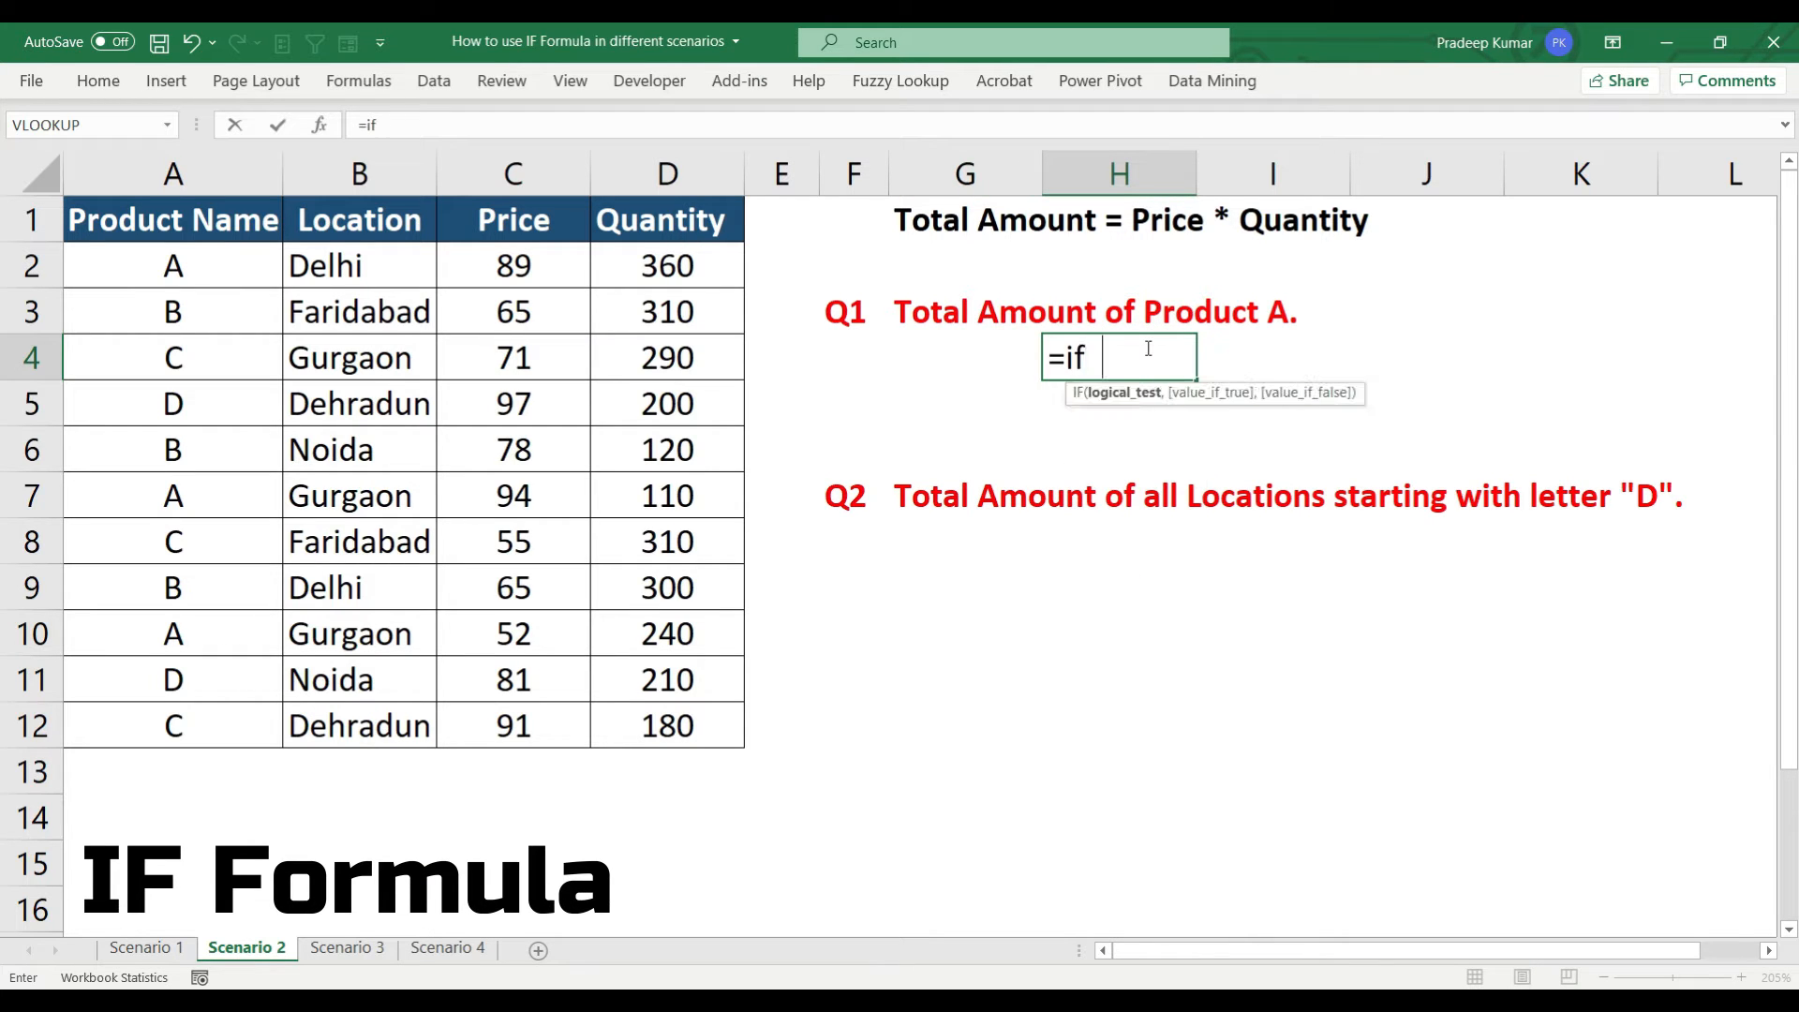
key("Tab")
left_click(261, 267)
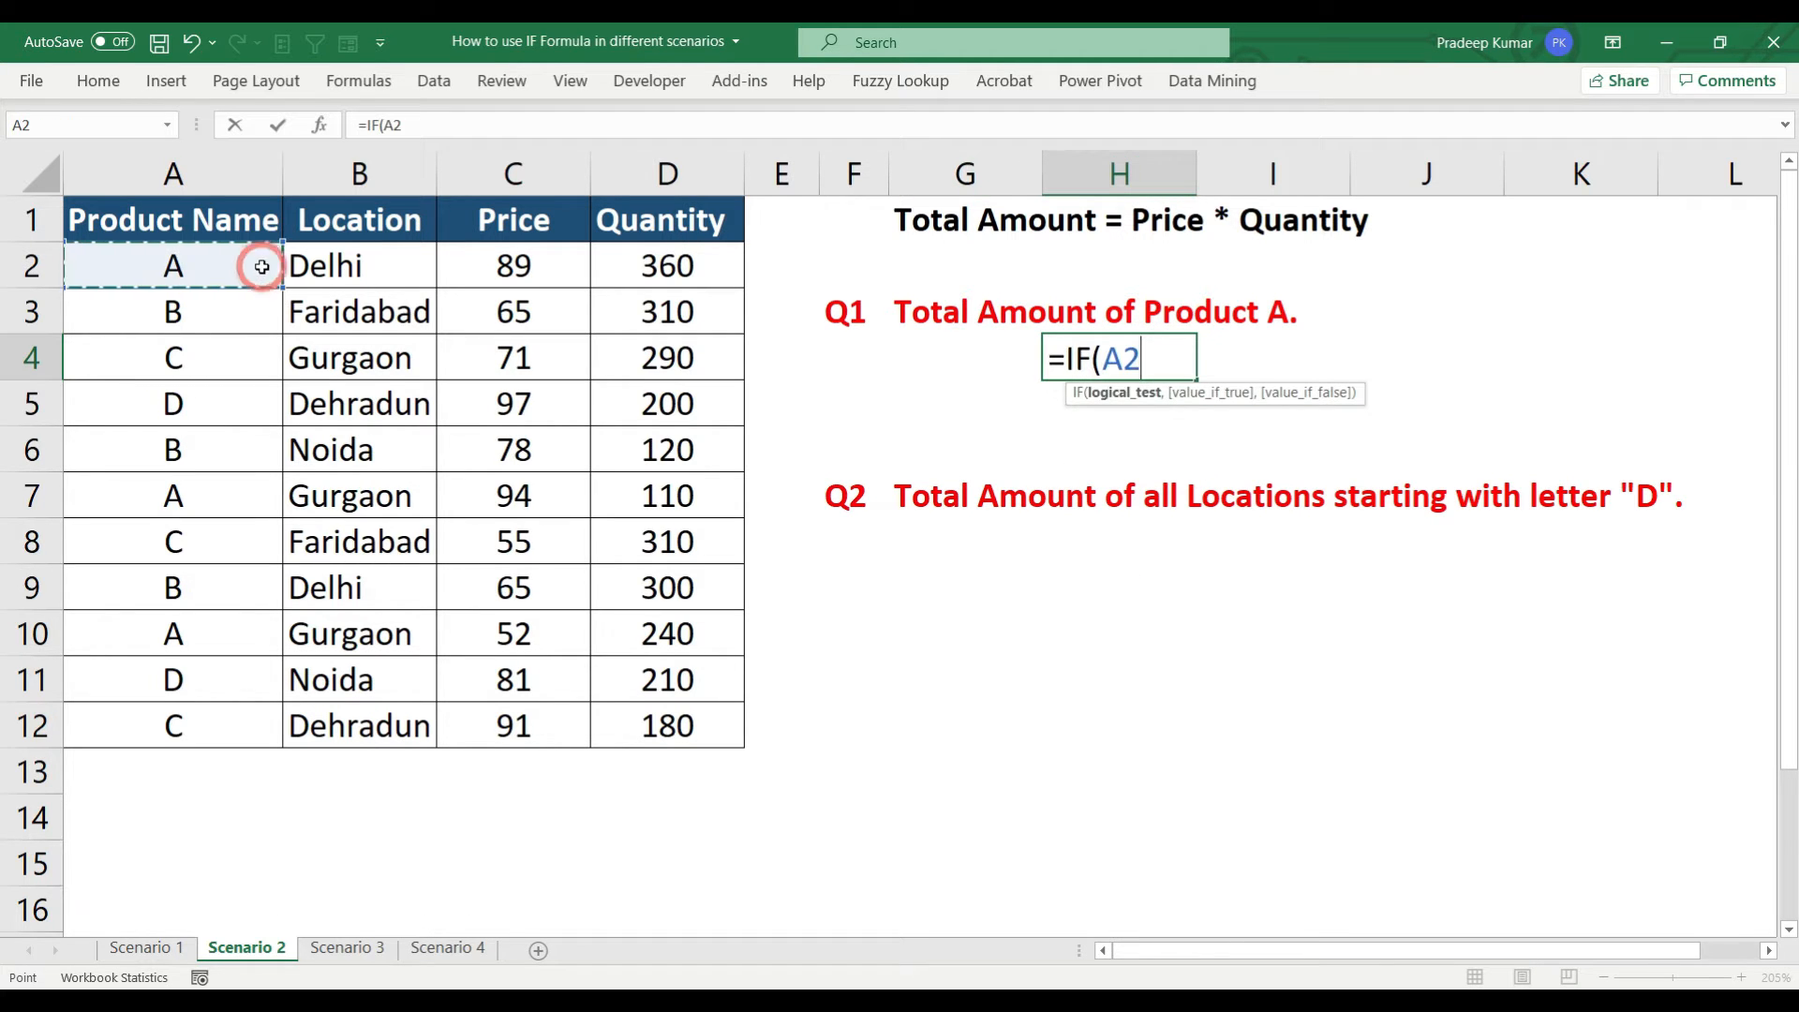
type("=\"A\"")
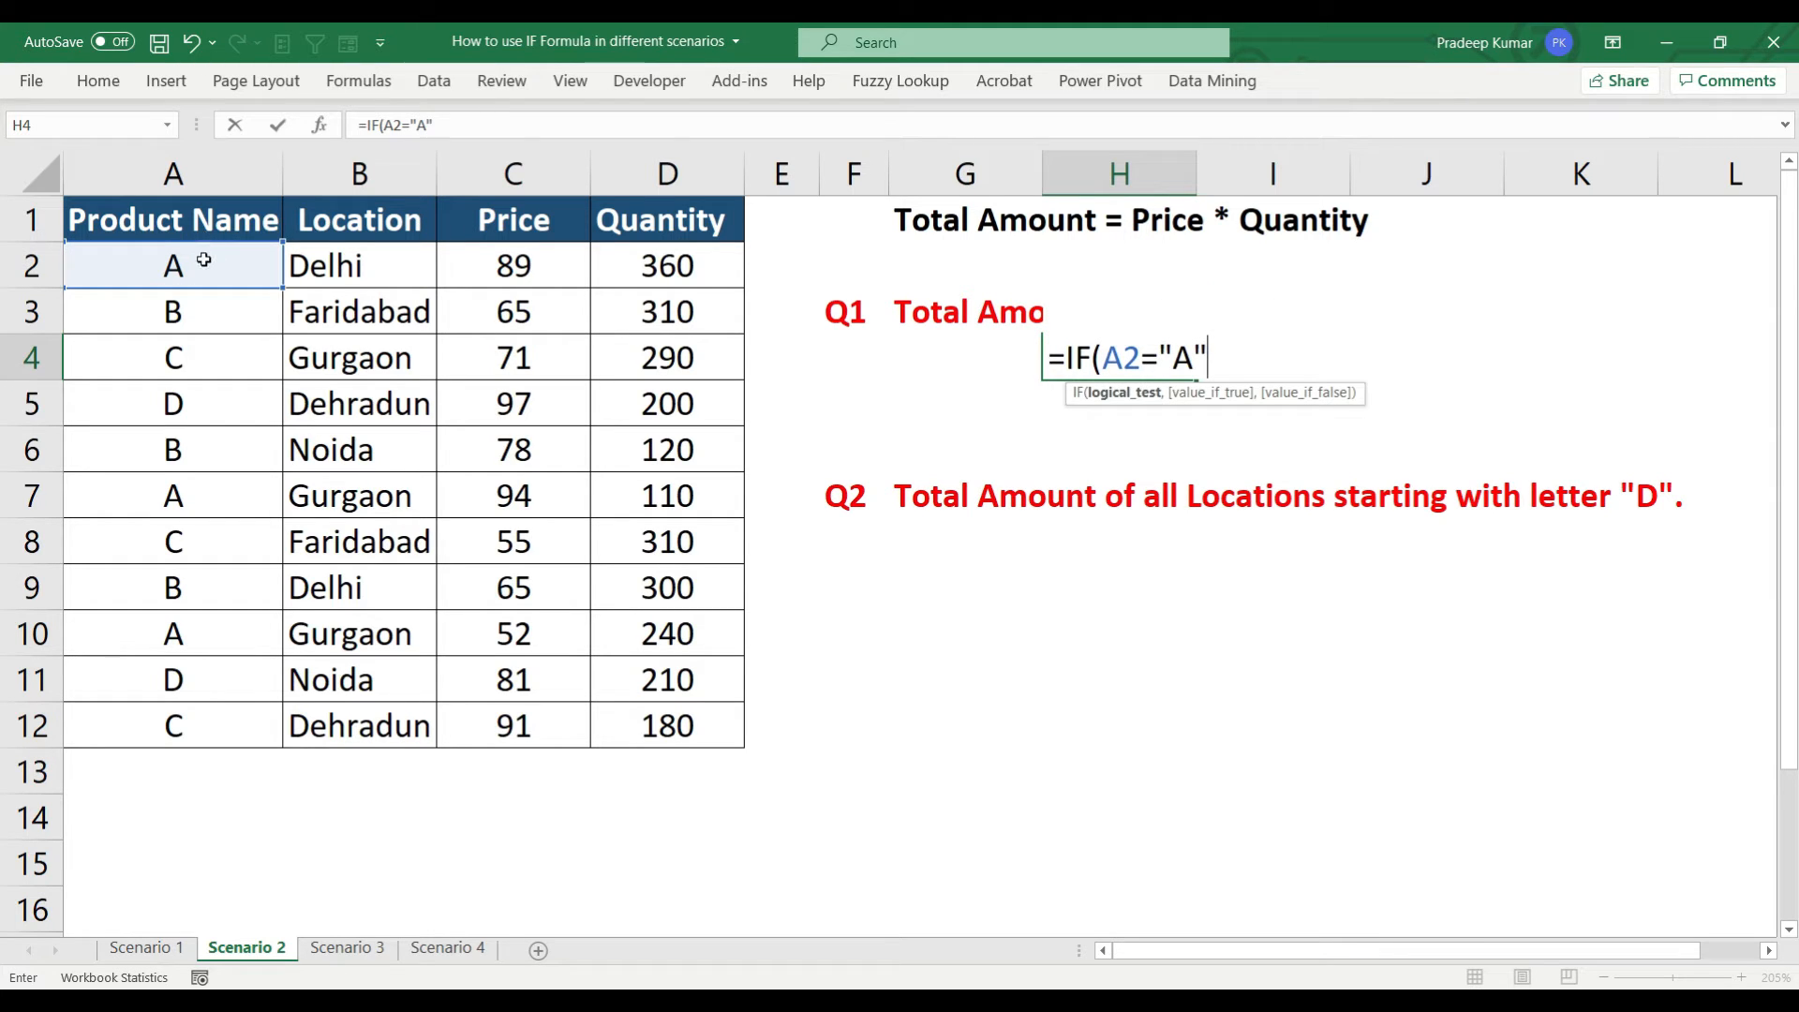
type(",1,0")
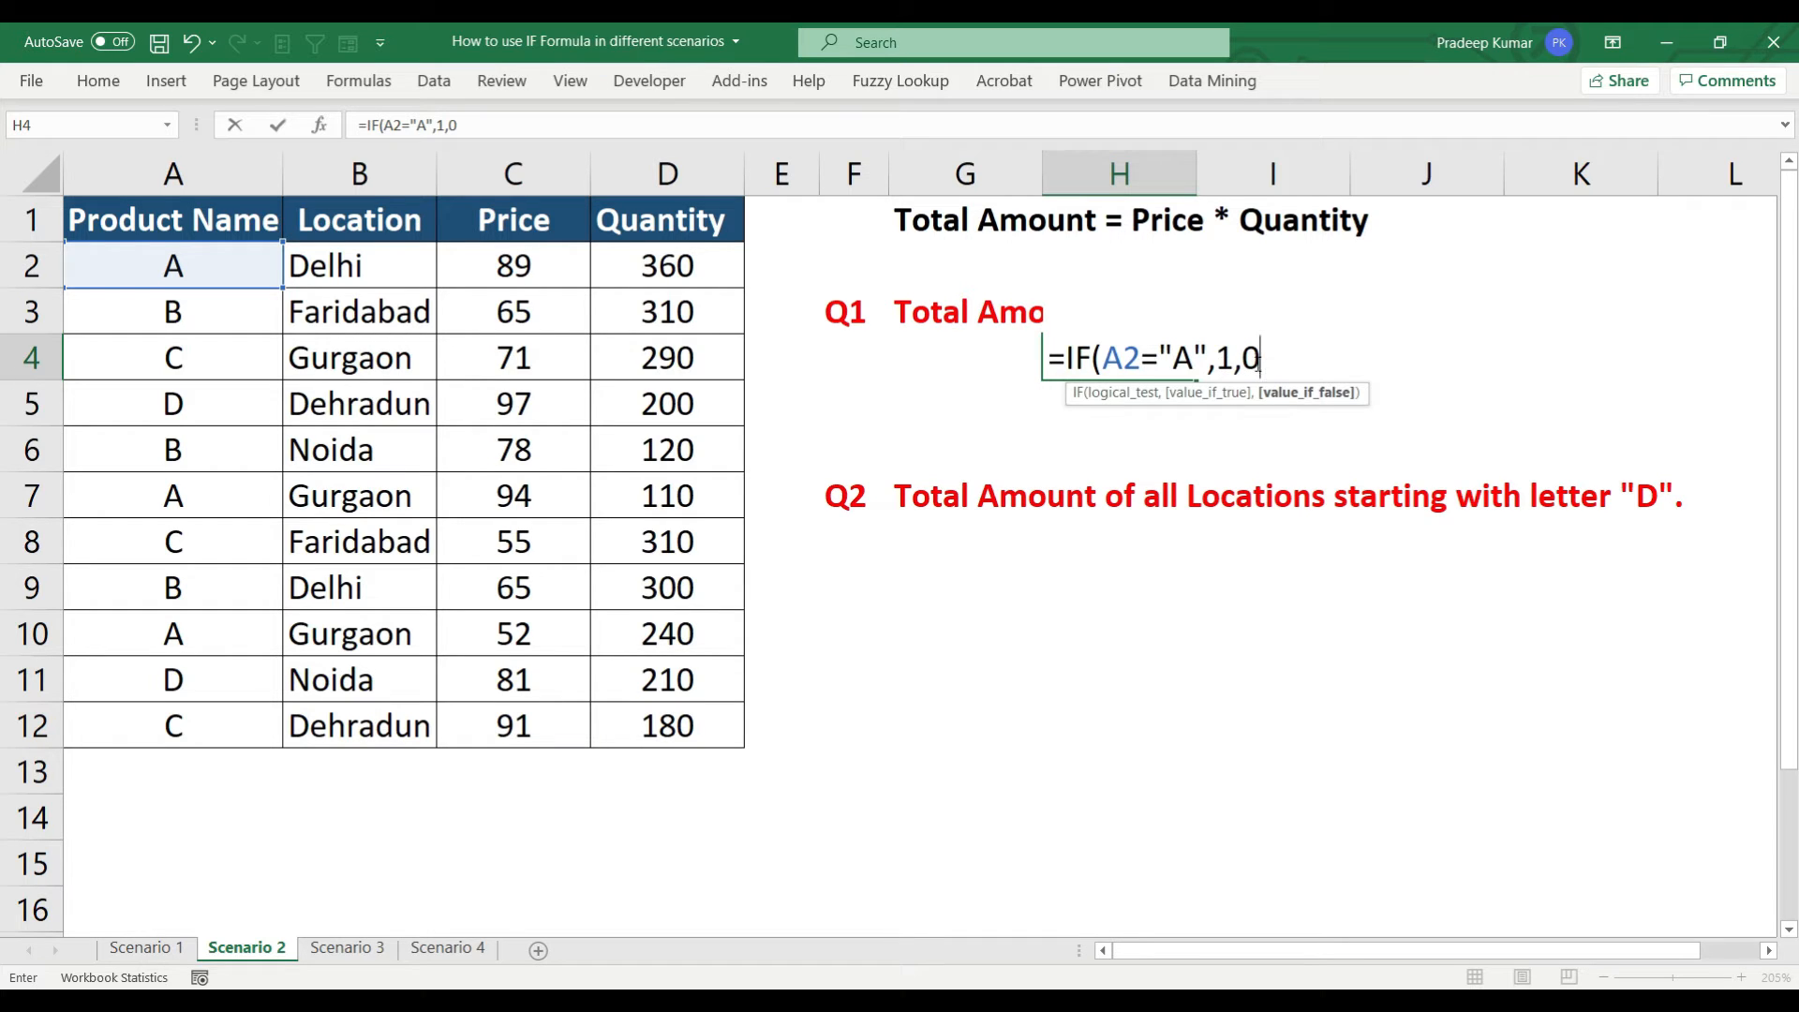
type(")")
key("Return")
Change the logical test in H4's formula to cover the whole product range, giving =IF(A2:A12="A",1,0)
left_click(1162, 352)
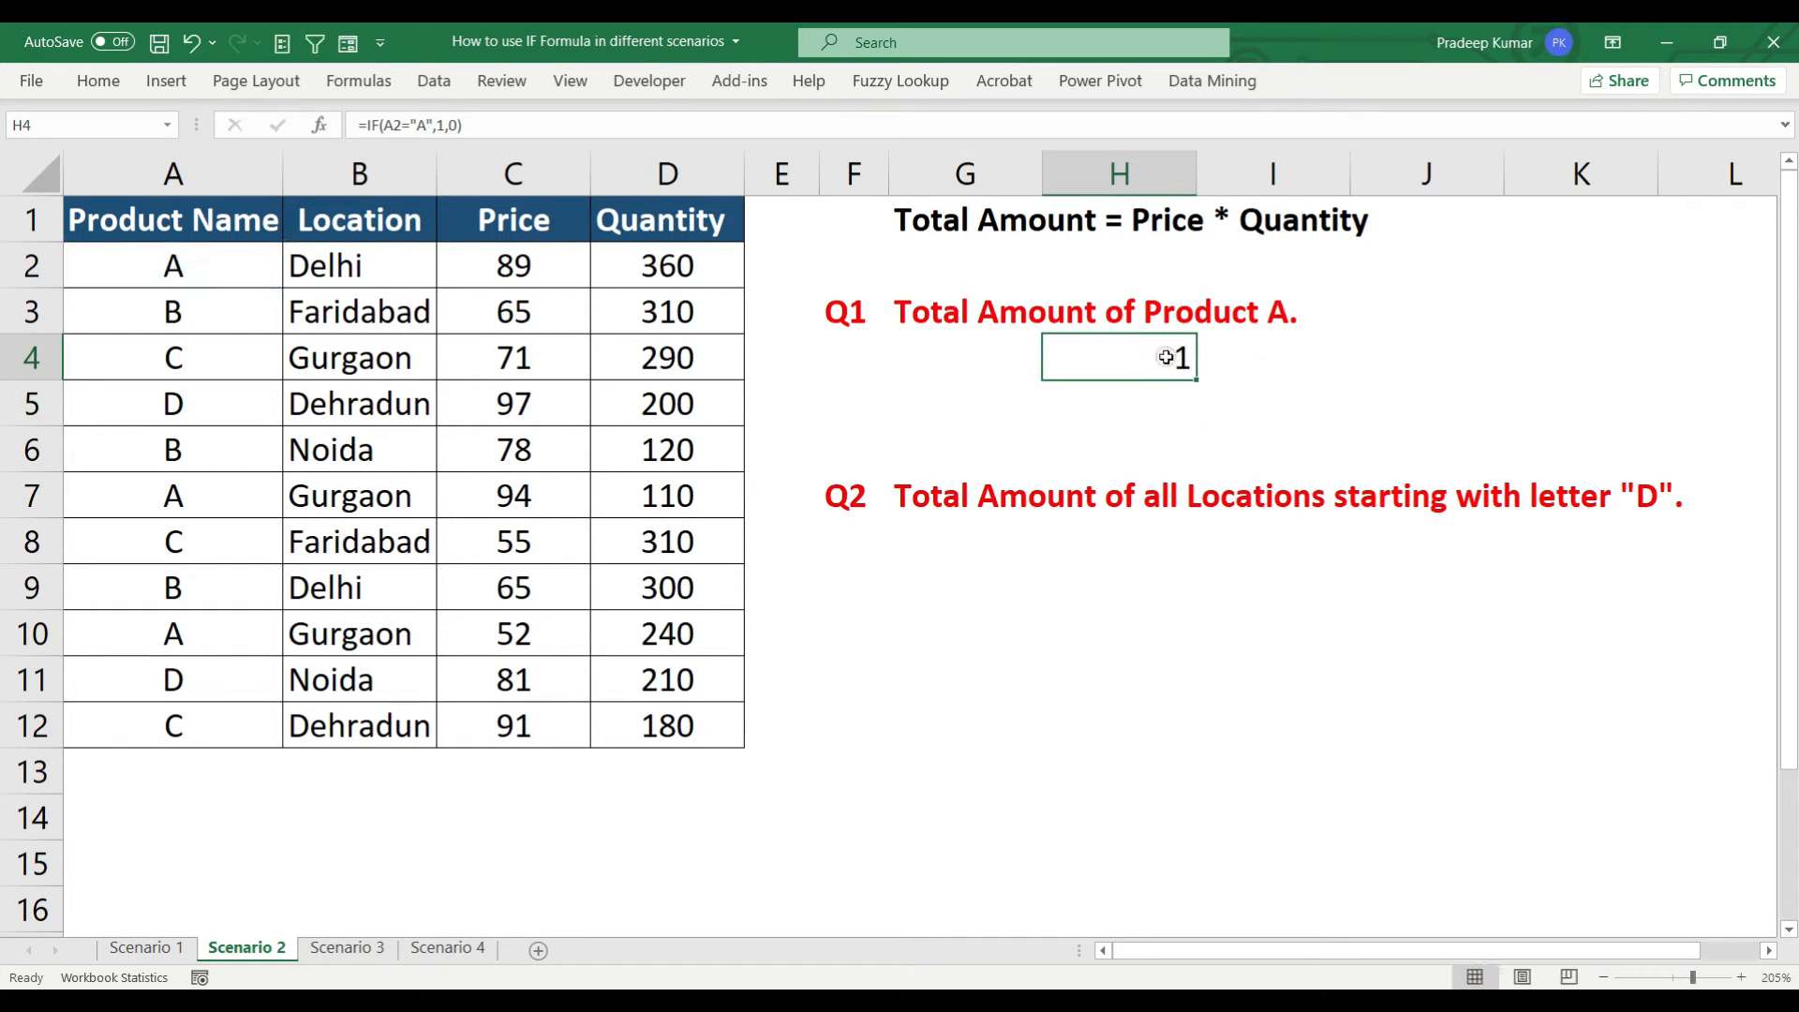
double_click(1120, 353)
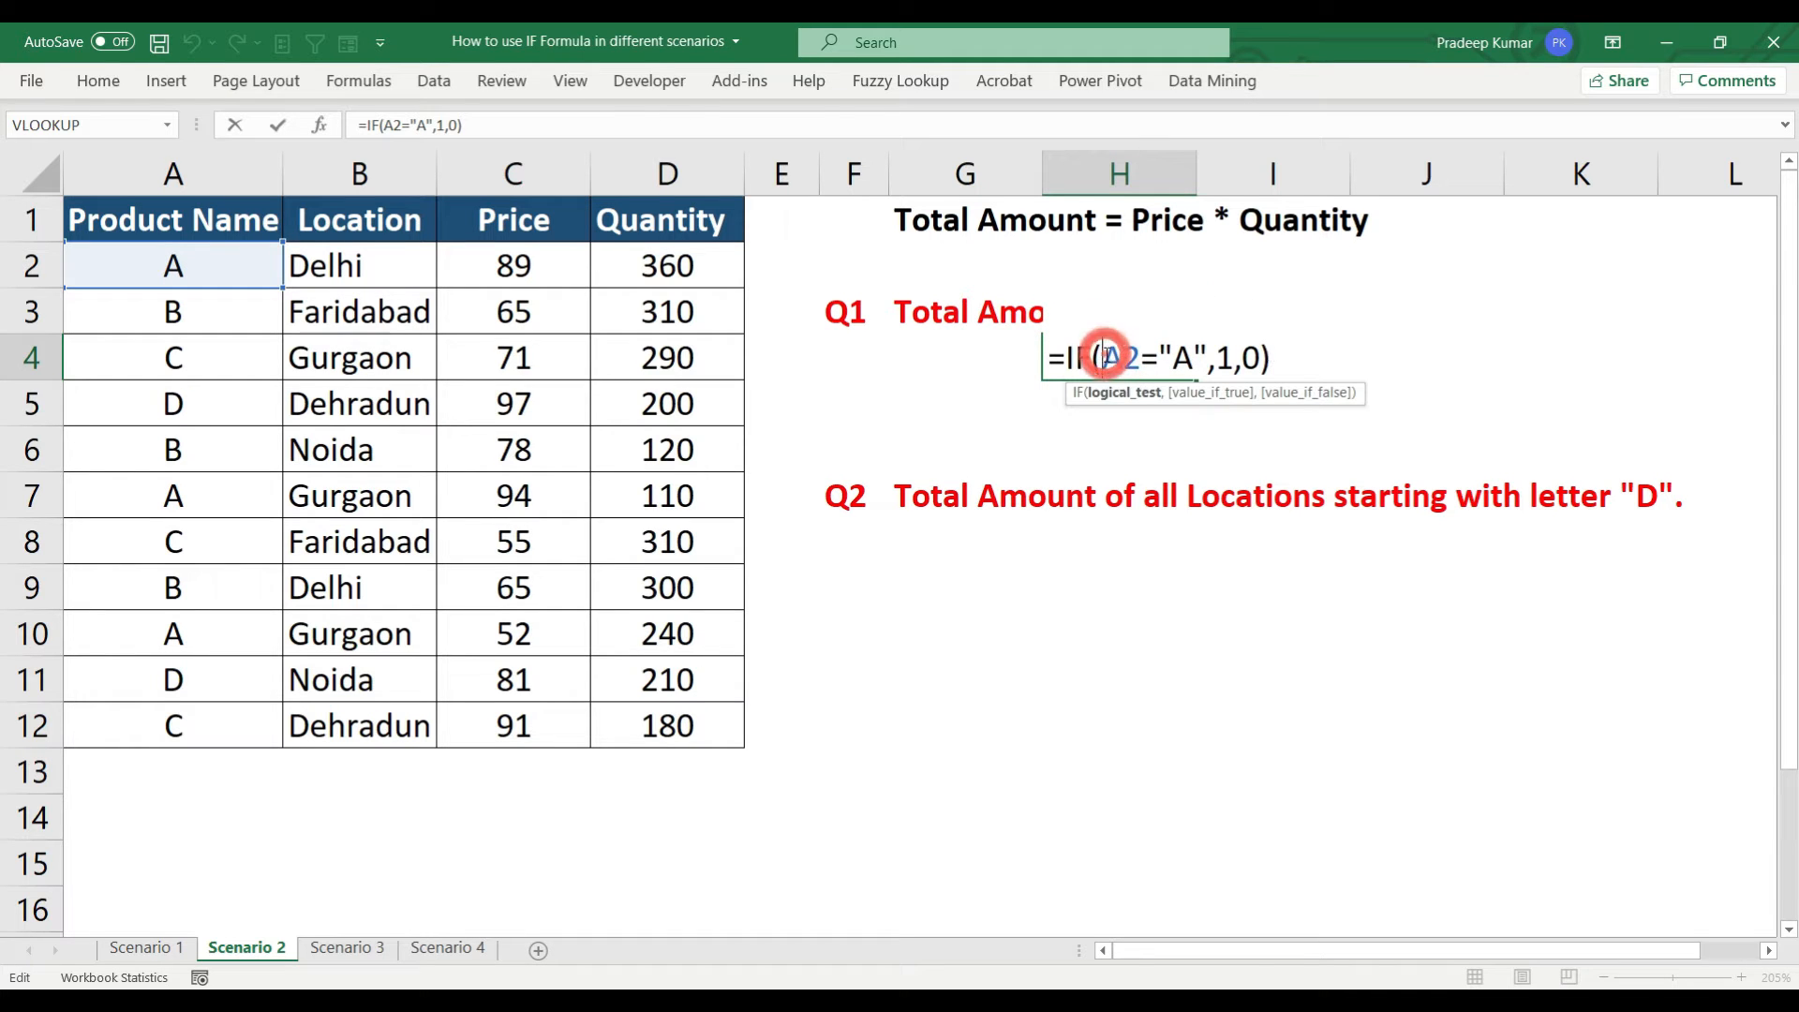
left_click_drag(1102, 357, 1135, 364)
key("BackSpace")
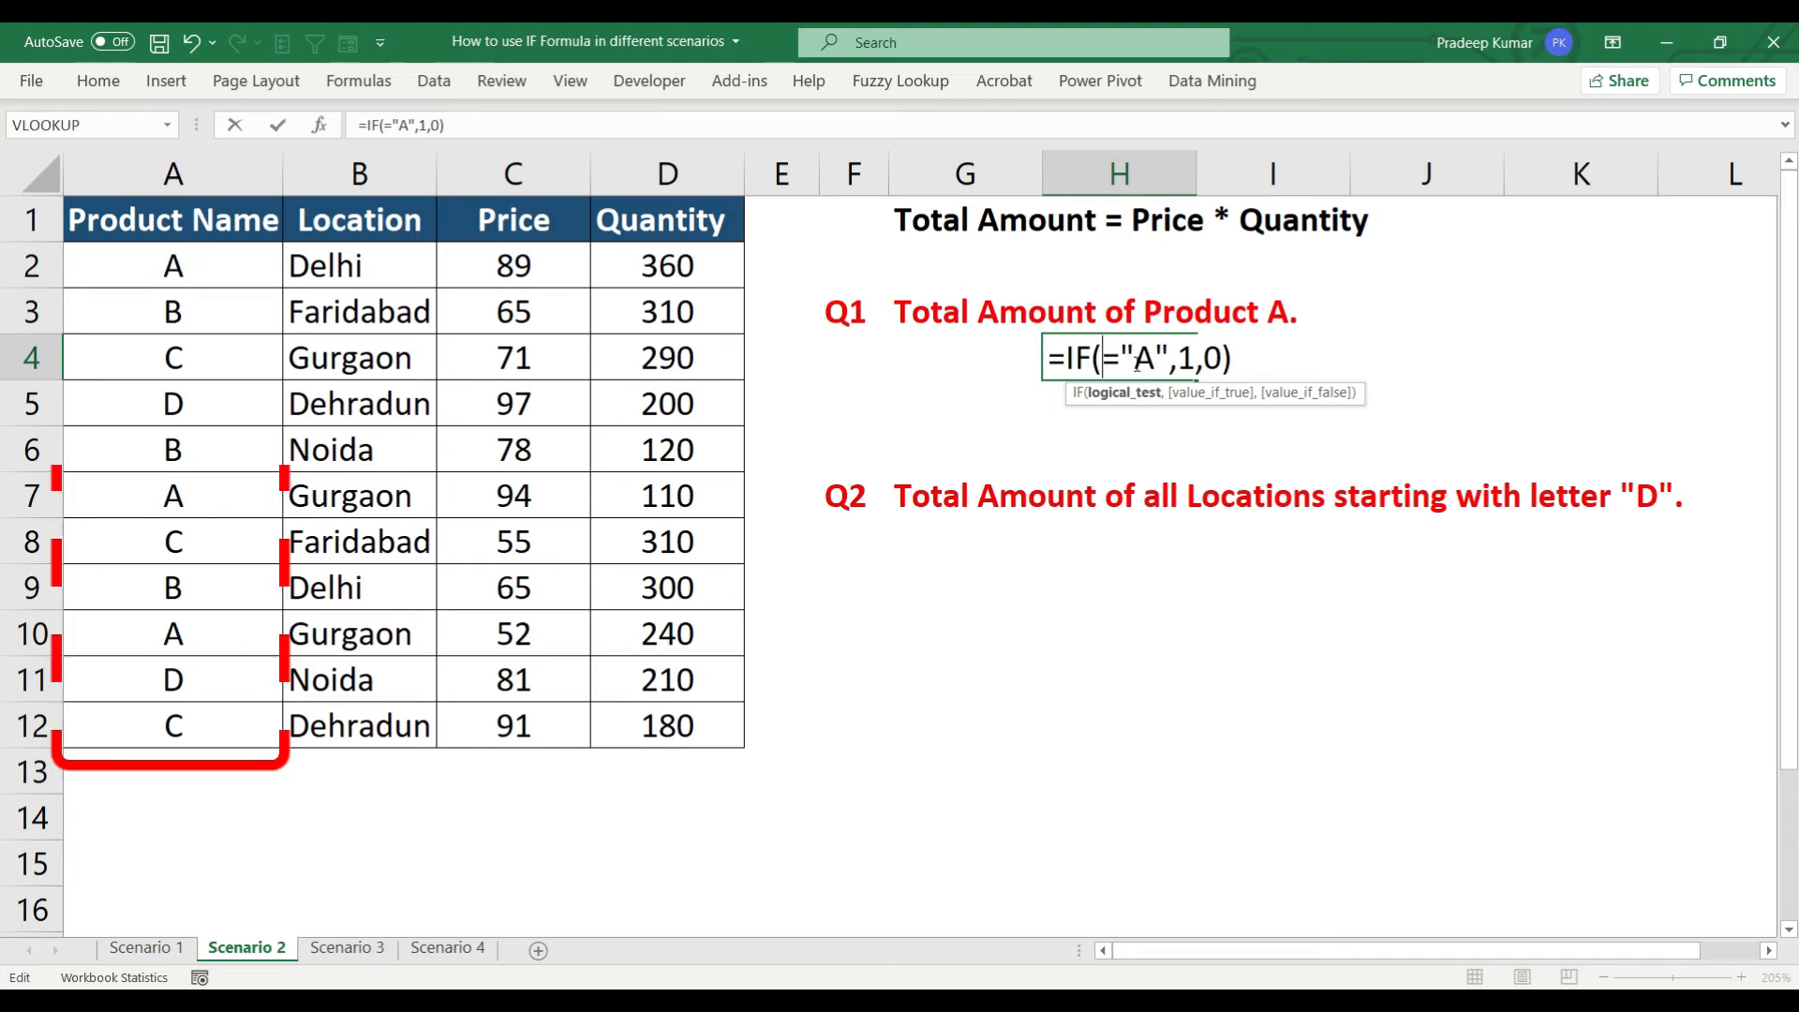
left_click_drag(160, 272, 169, 729)
left_click_drag(1276, 429, 1274, 437)
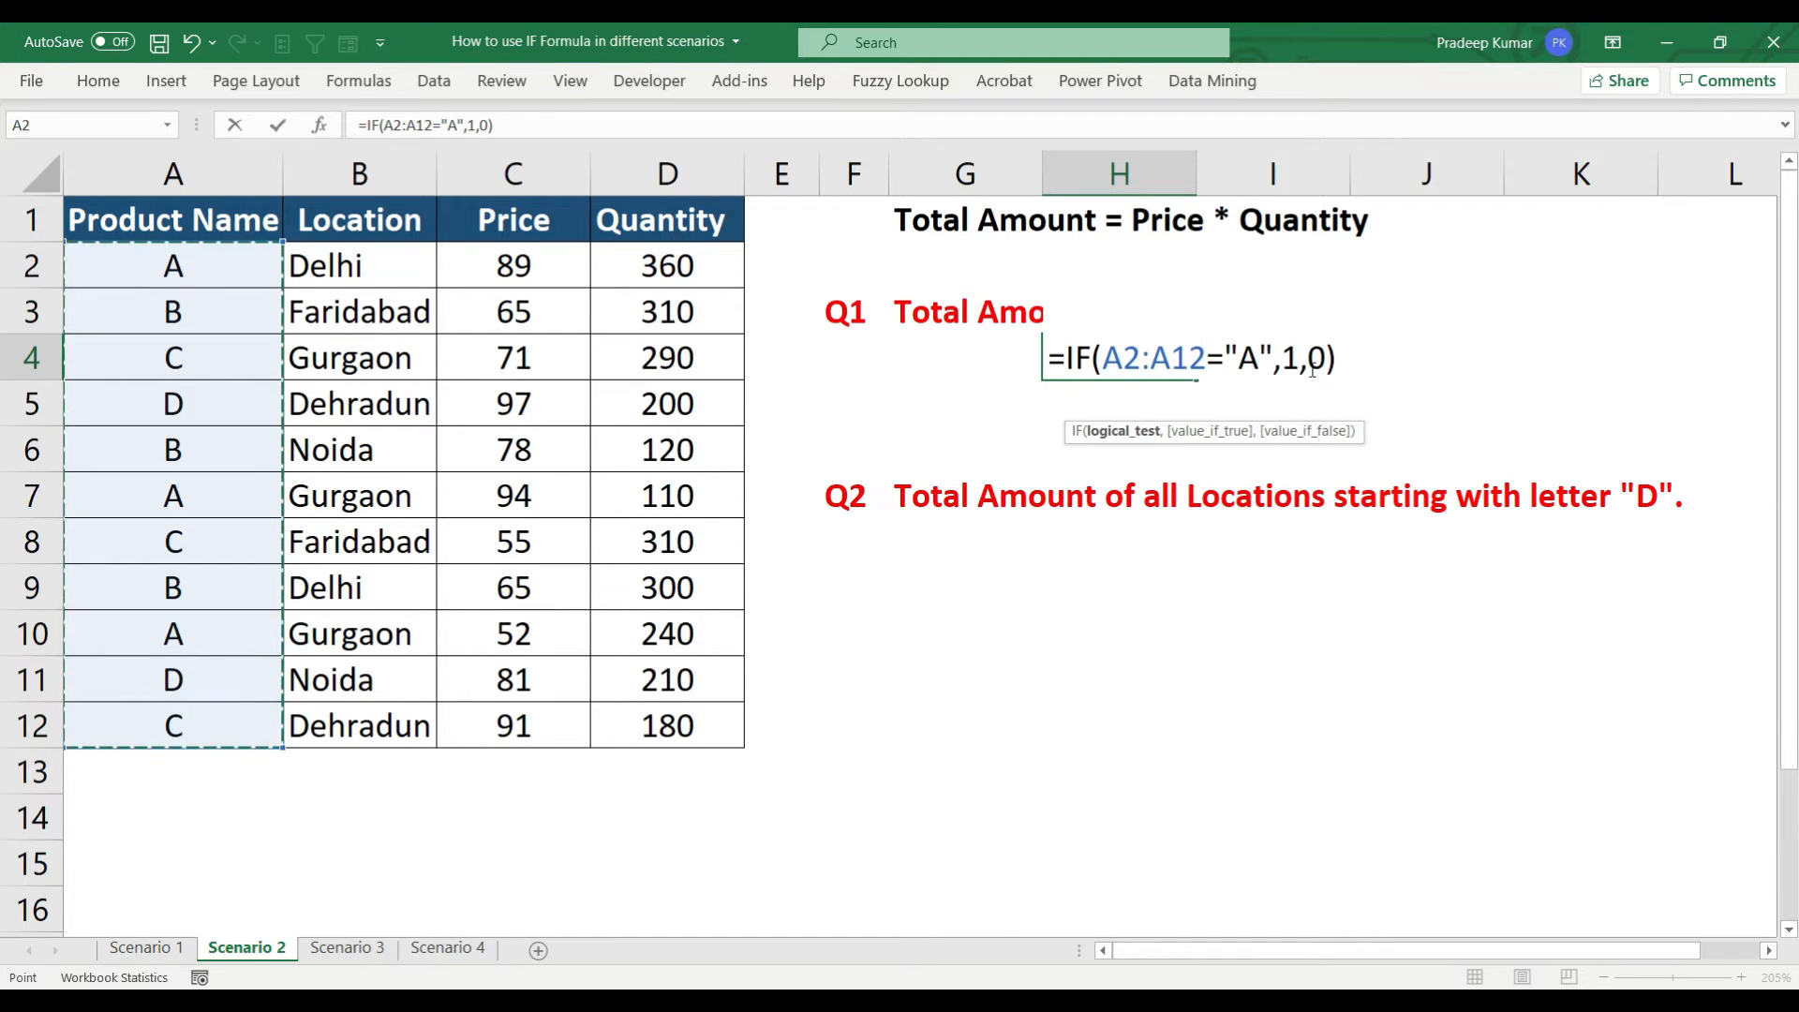
key("Return")
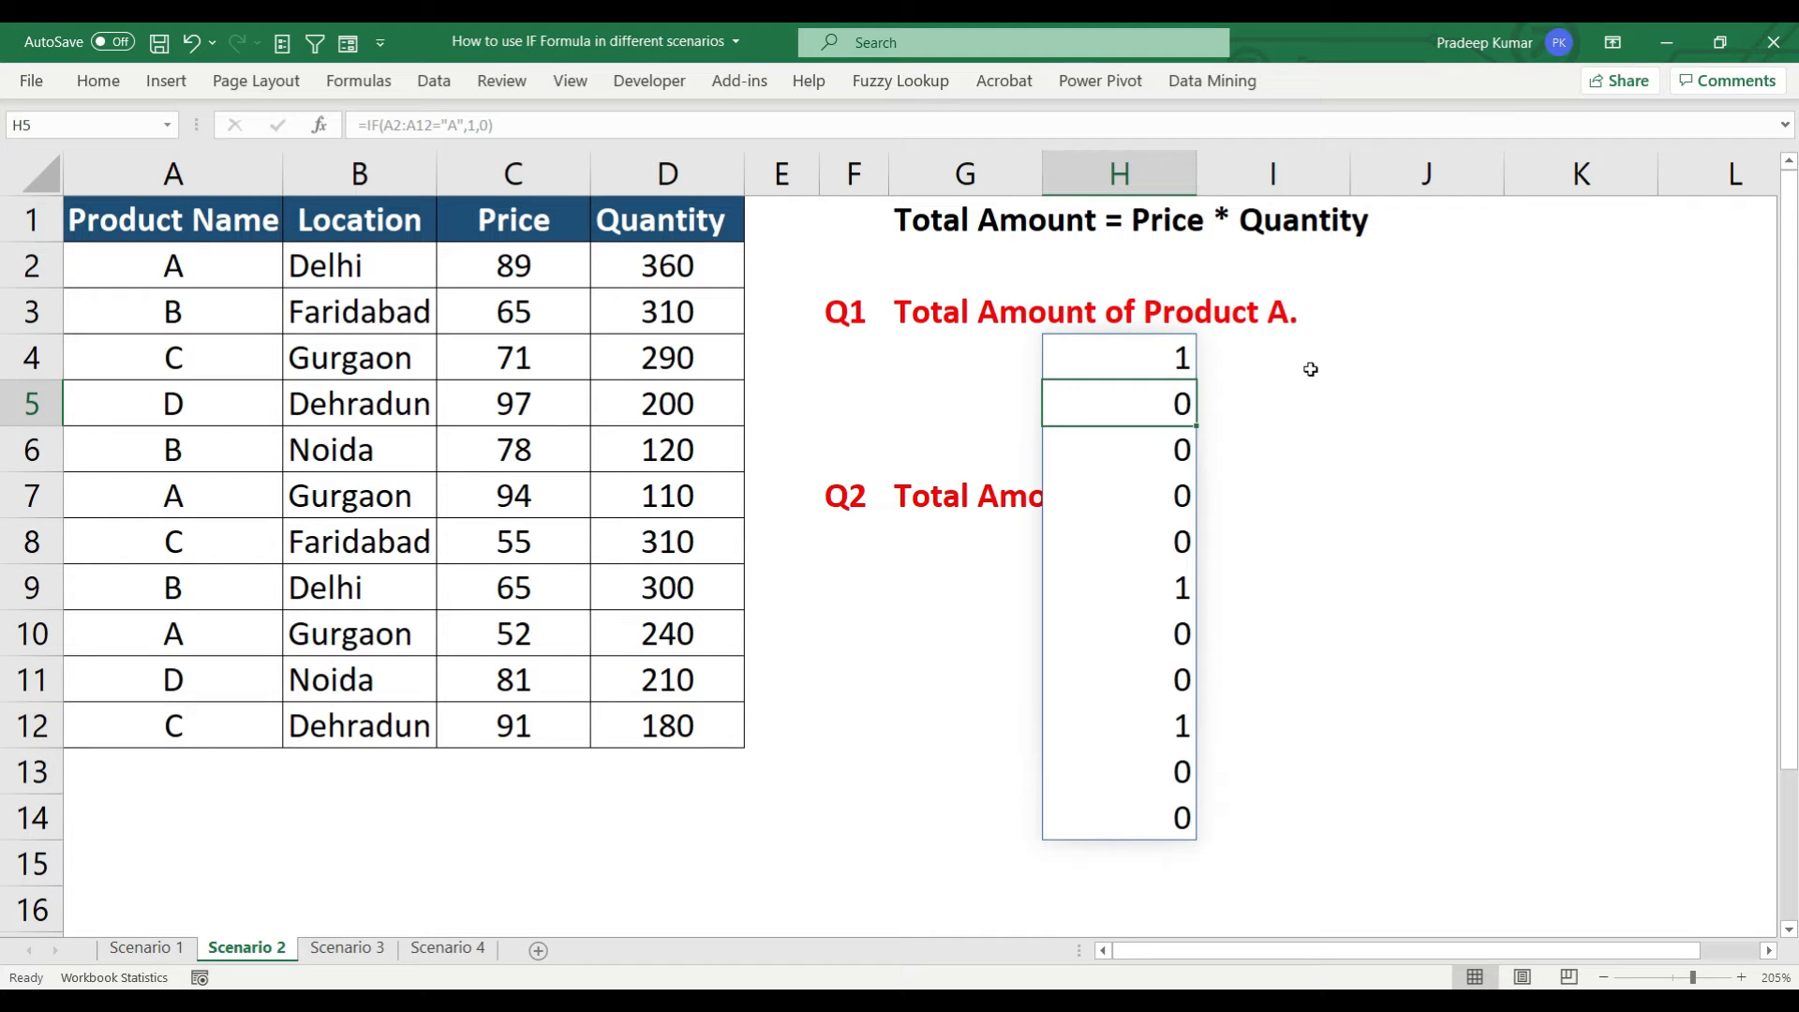
Compare the Product Name range A2:A12 with the spilled results in H4:H14
left_click(1172, 368)
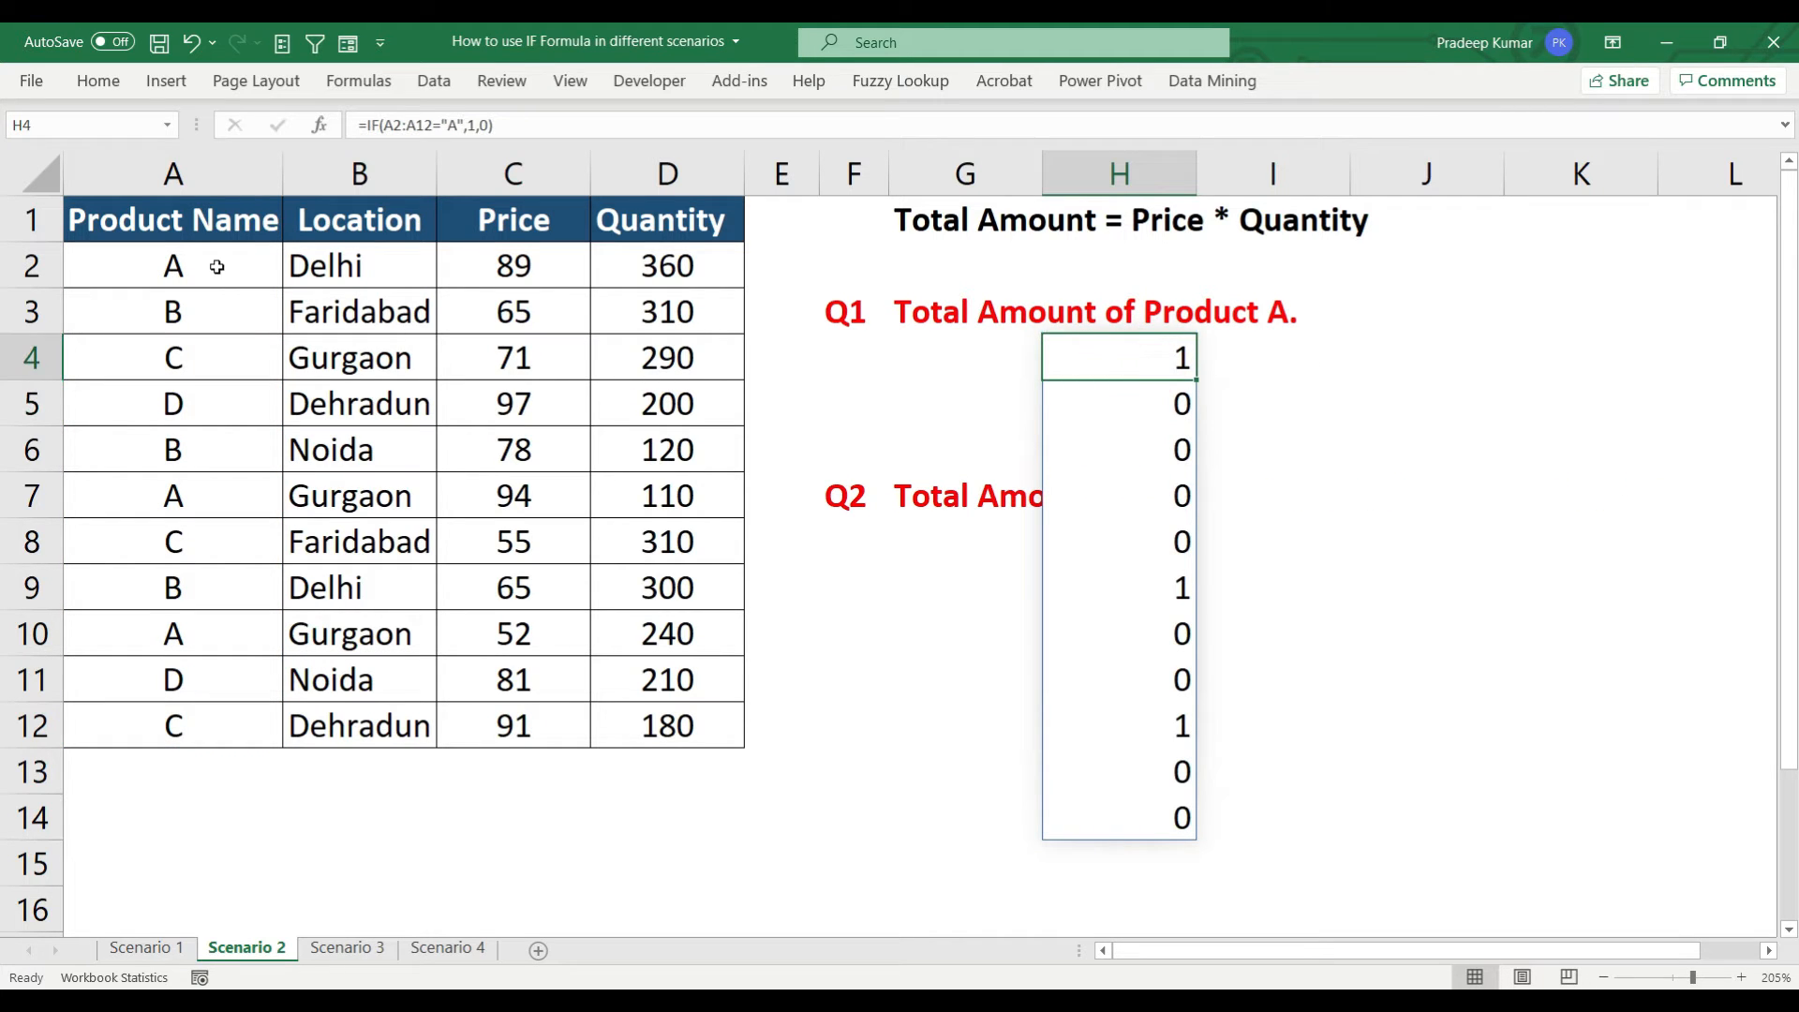
left_click_drag(216, 267, 244, 722)
left_click(1185, 361)
left_click_drag(1190, 404, 1185, 824)
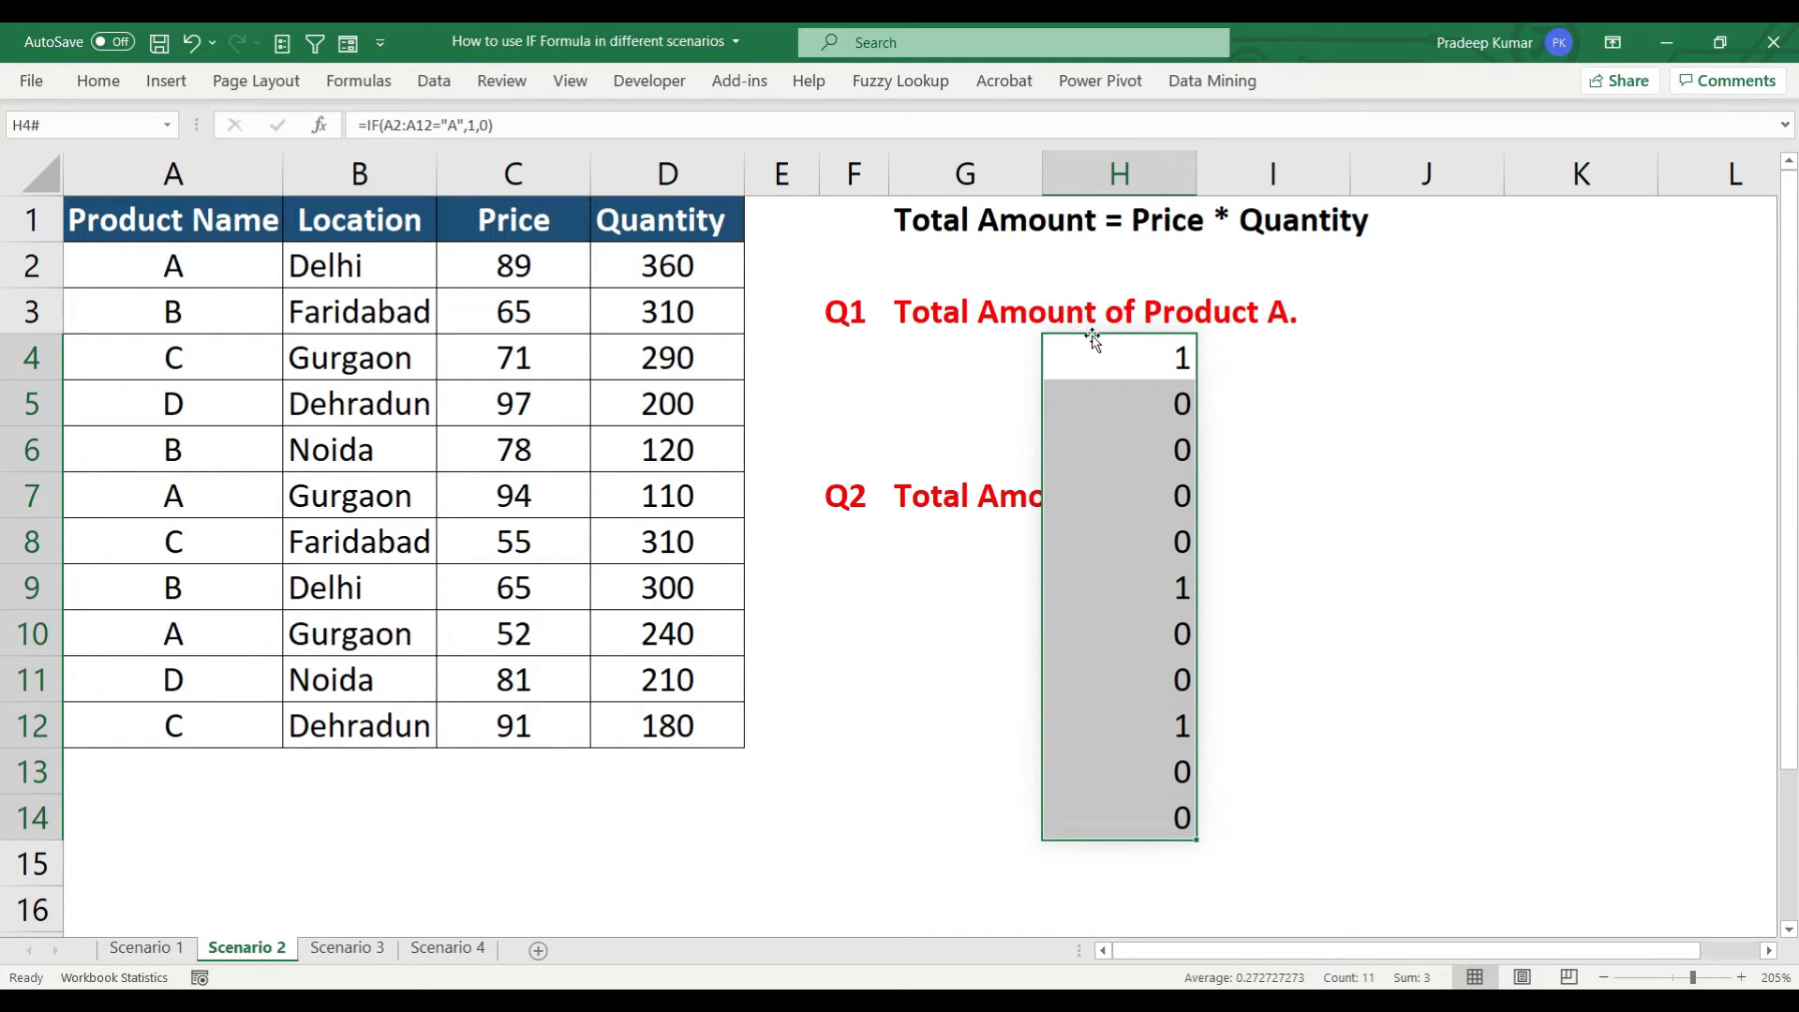
left_click(1162, 356)
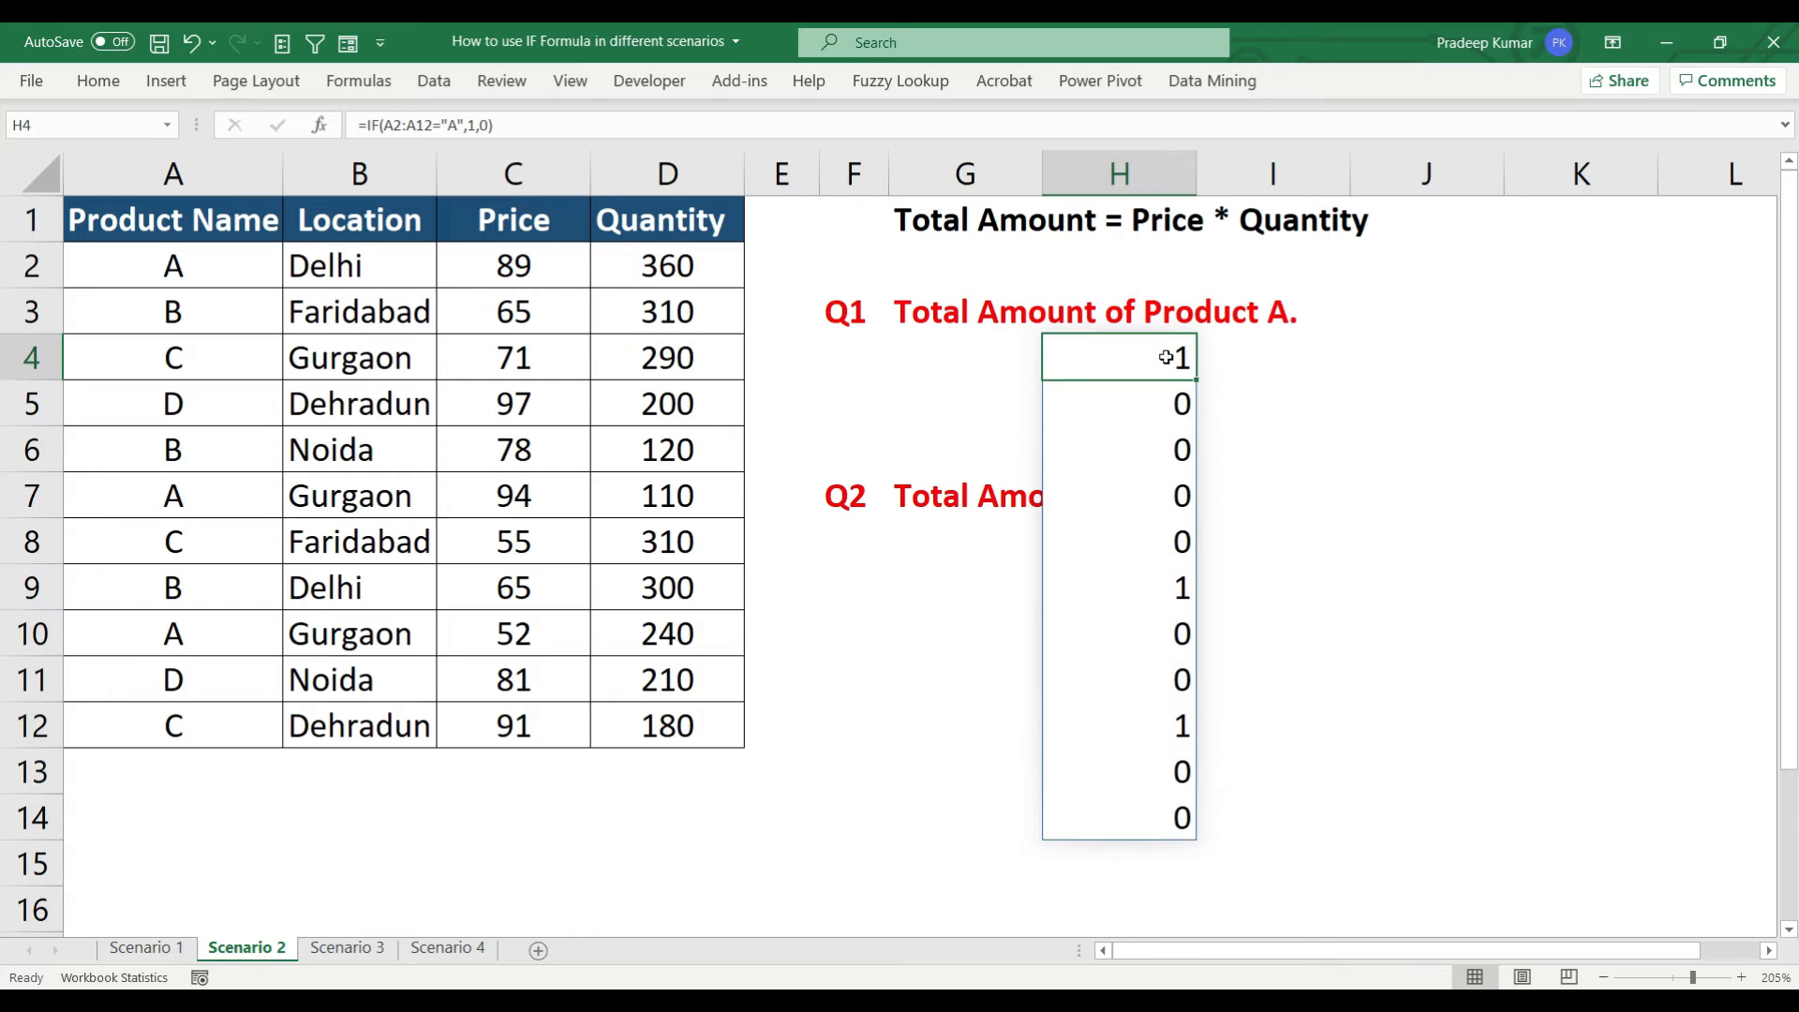
Match products A2, A3:A6 and A7 individually with their results in H4, H5:H8 and H9
left_click(157, 272)
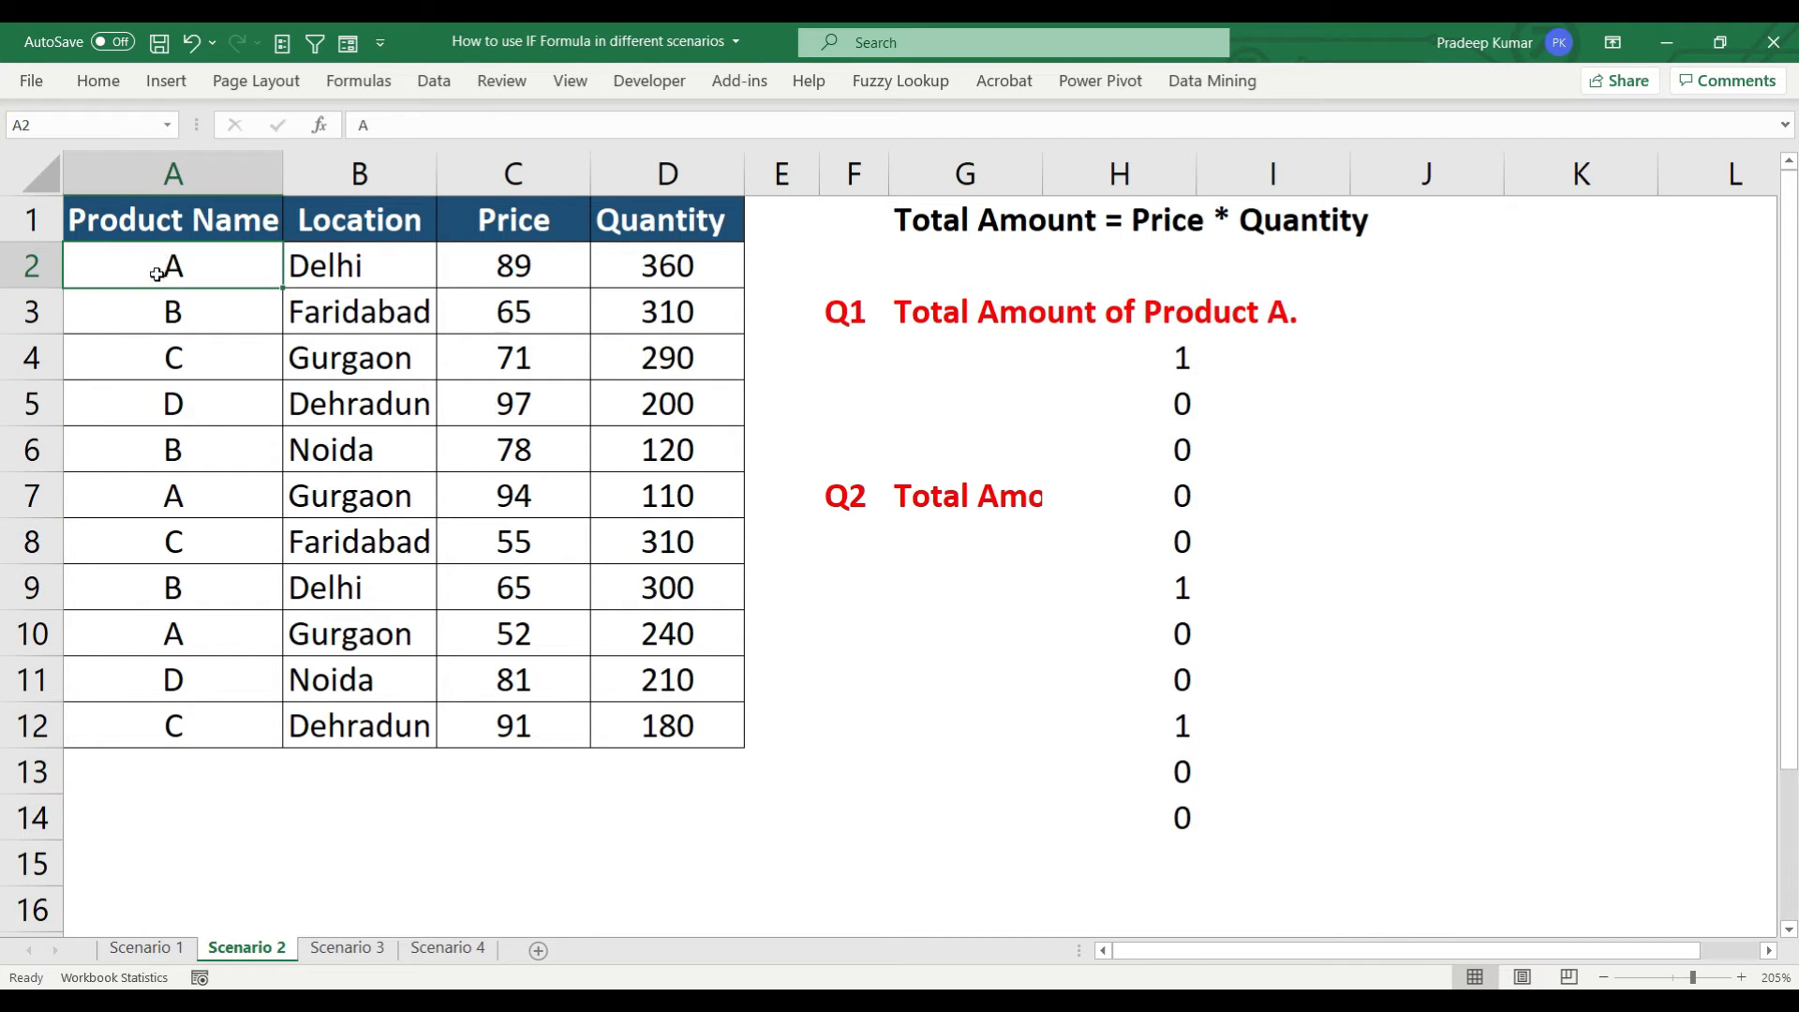
left_click(1171, 355)
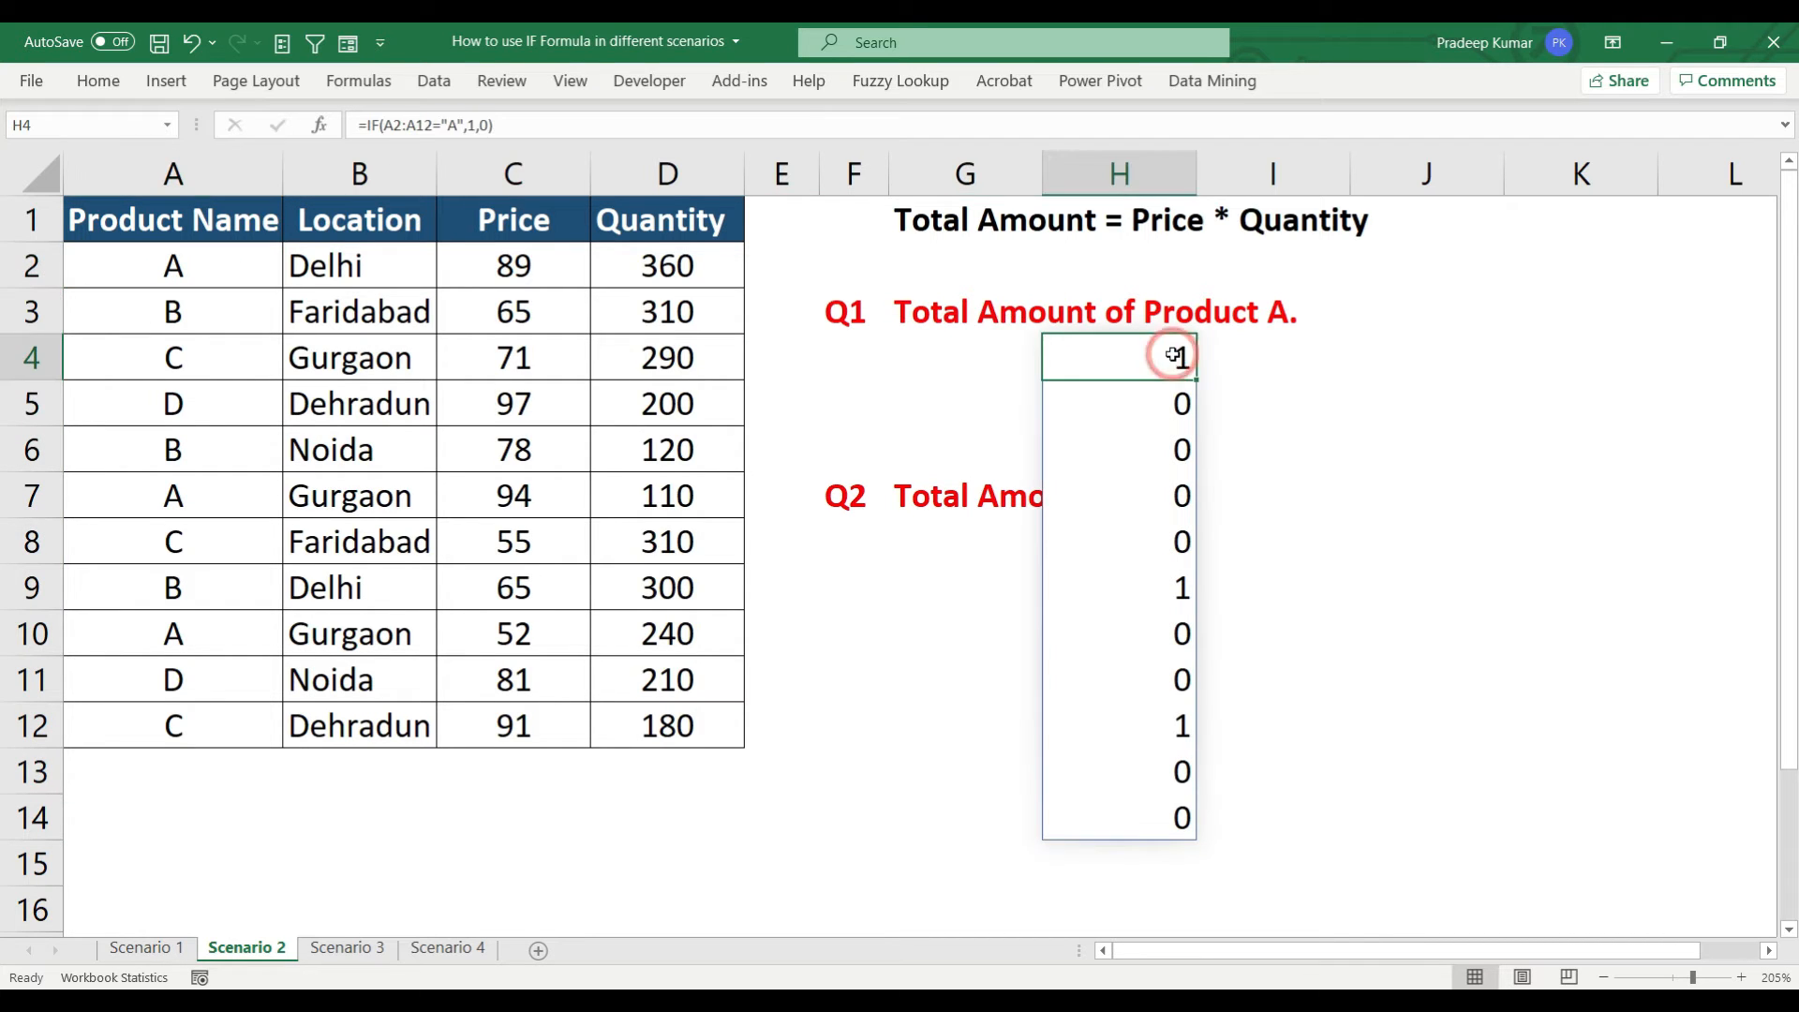
left_click_drag(1166, 399, 1161, 539)
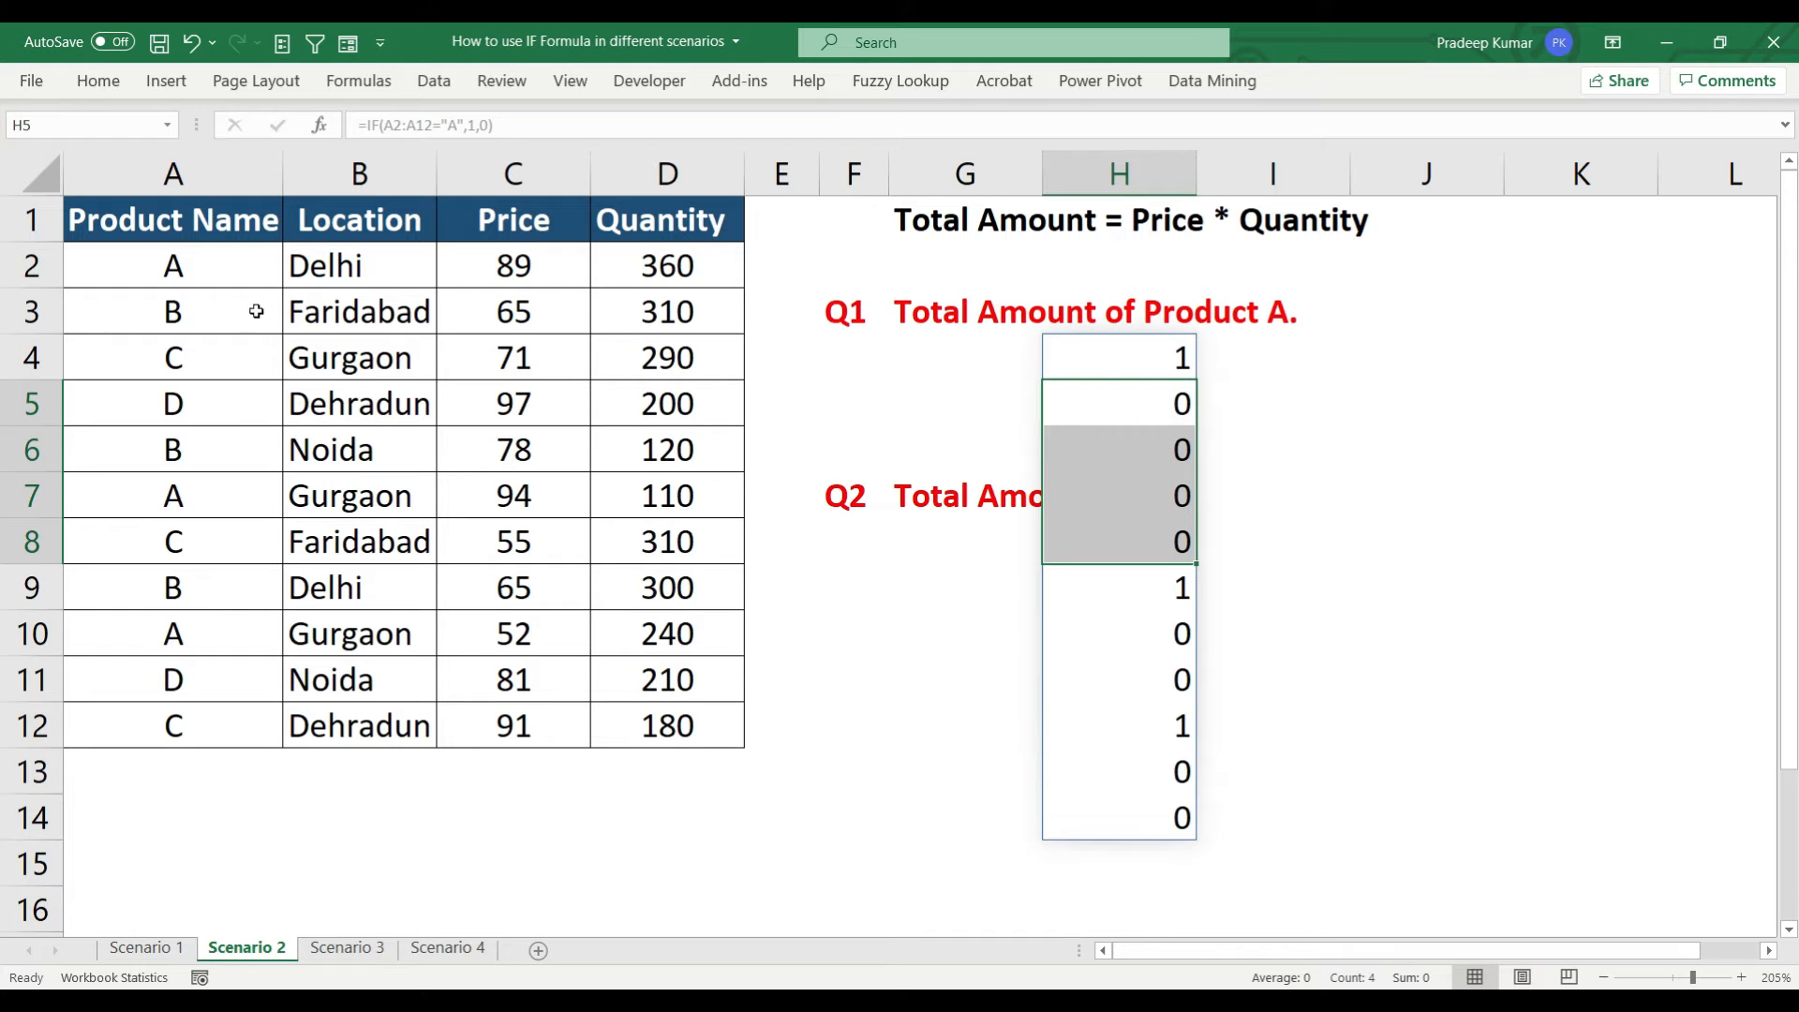
left_click_drag(256, 311, 235, 443)
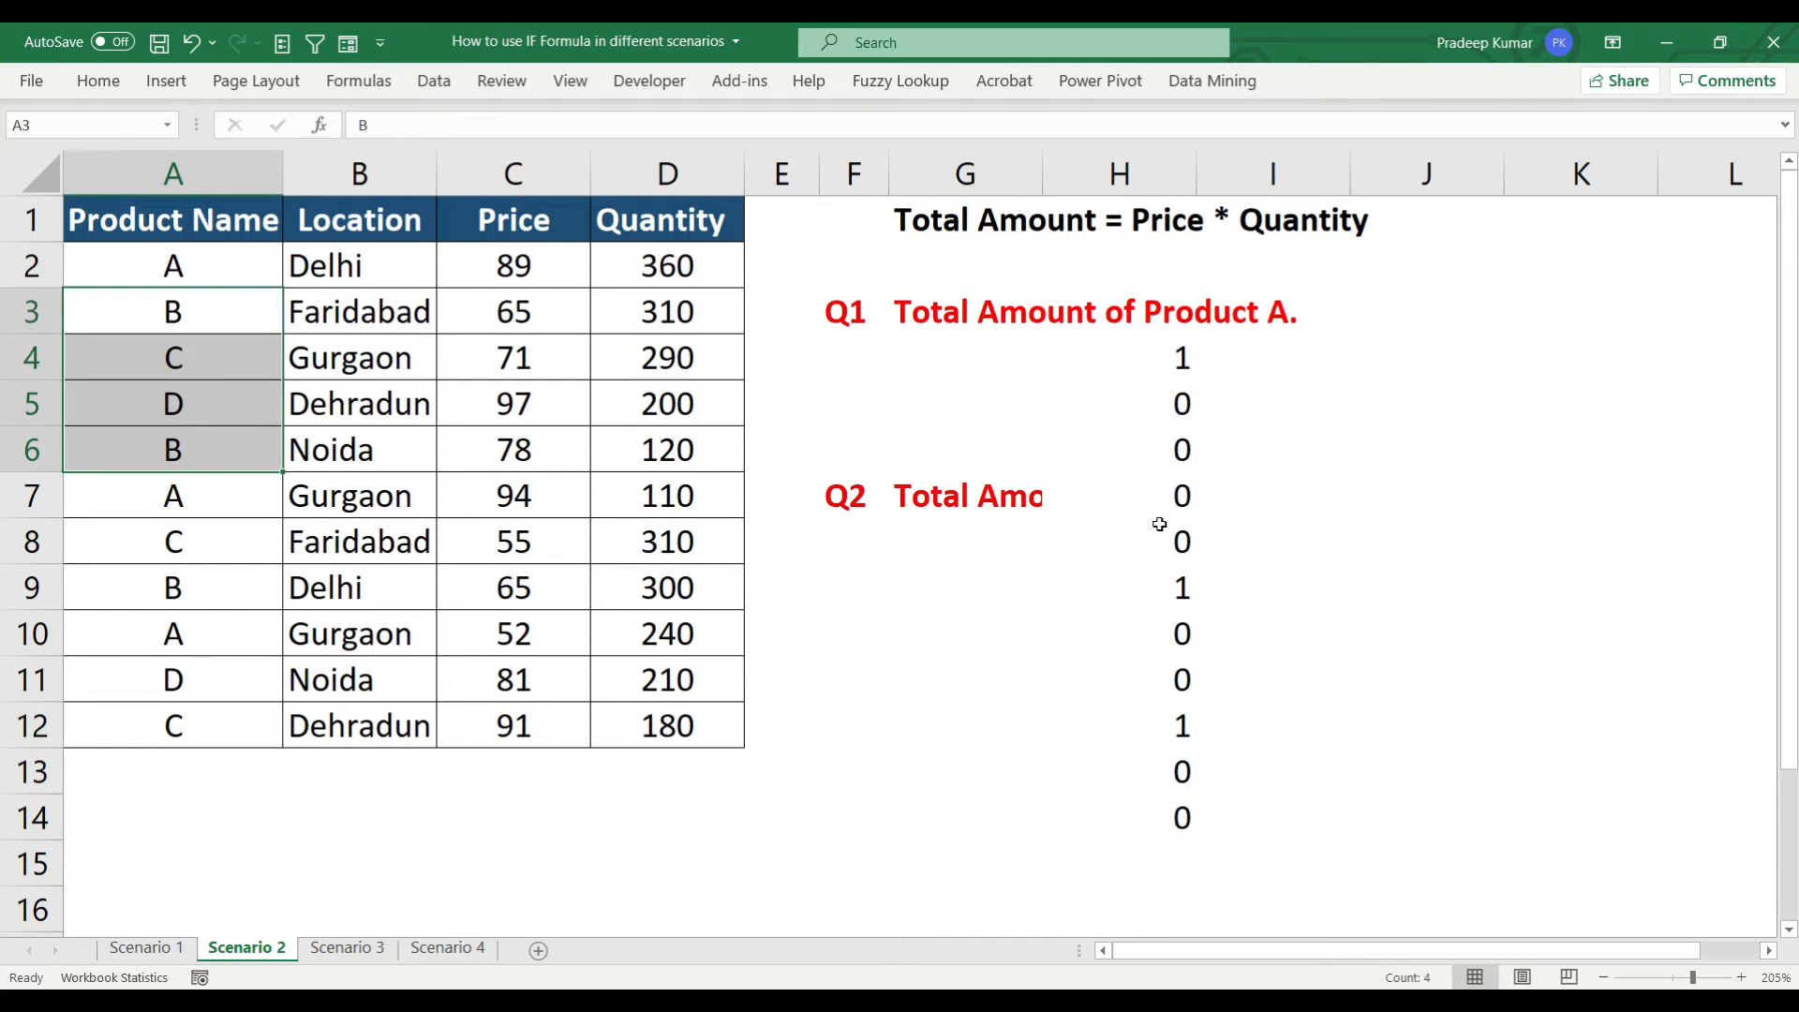
left_click(1170, 586)
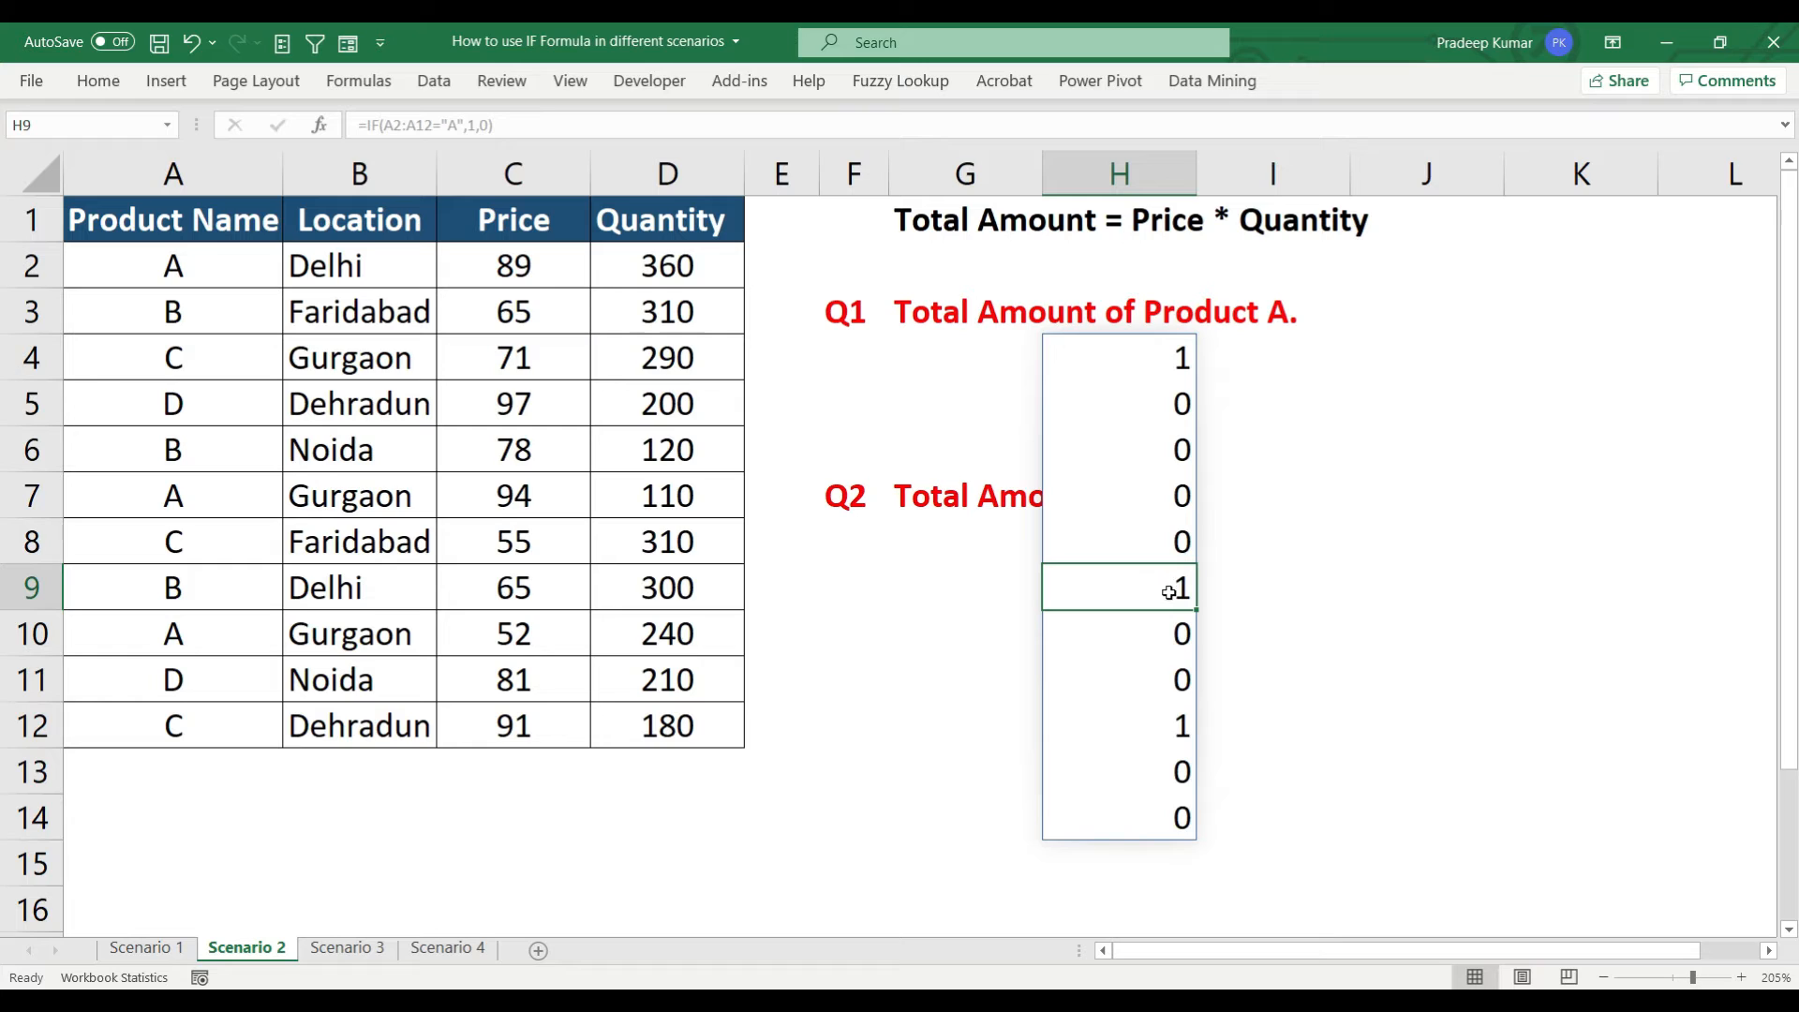
left_click(164, 491, "ctrl")
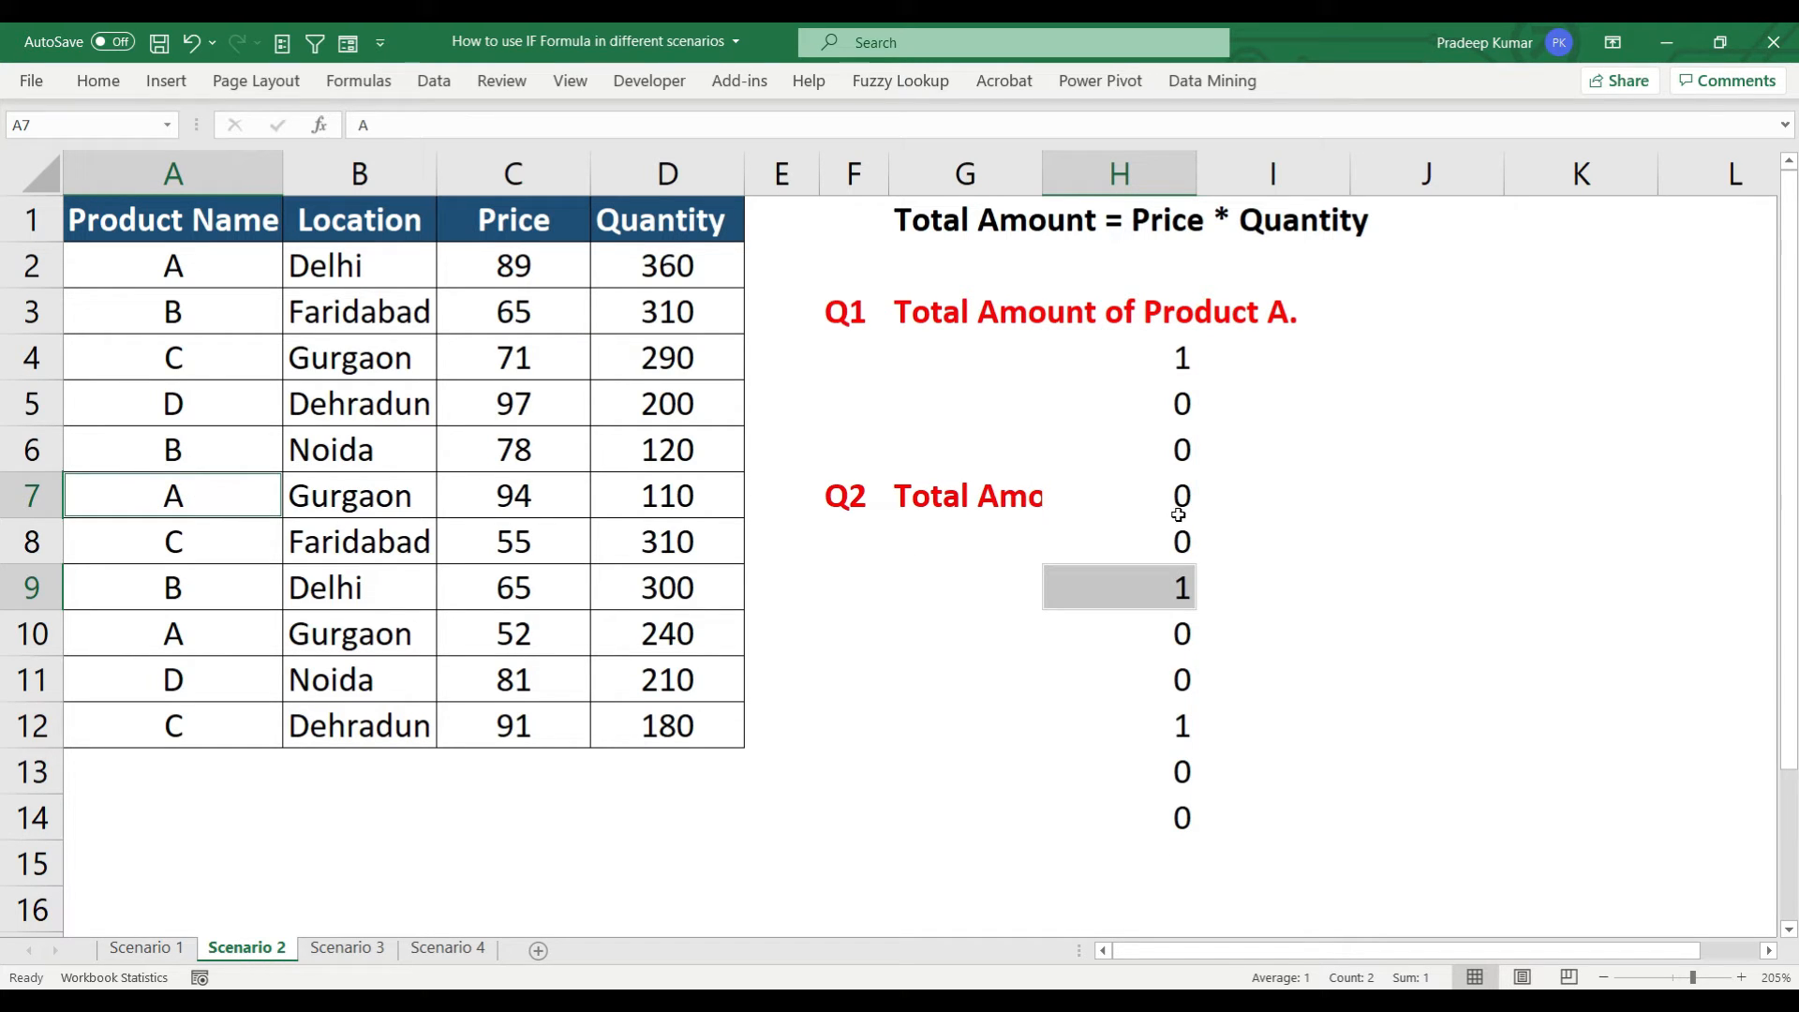
left_click(1159, 583)
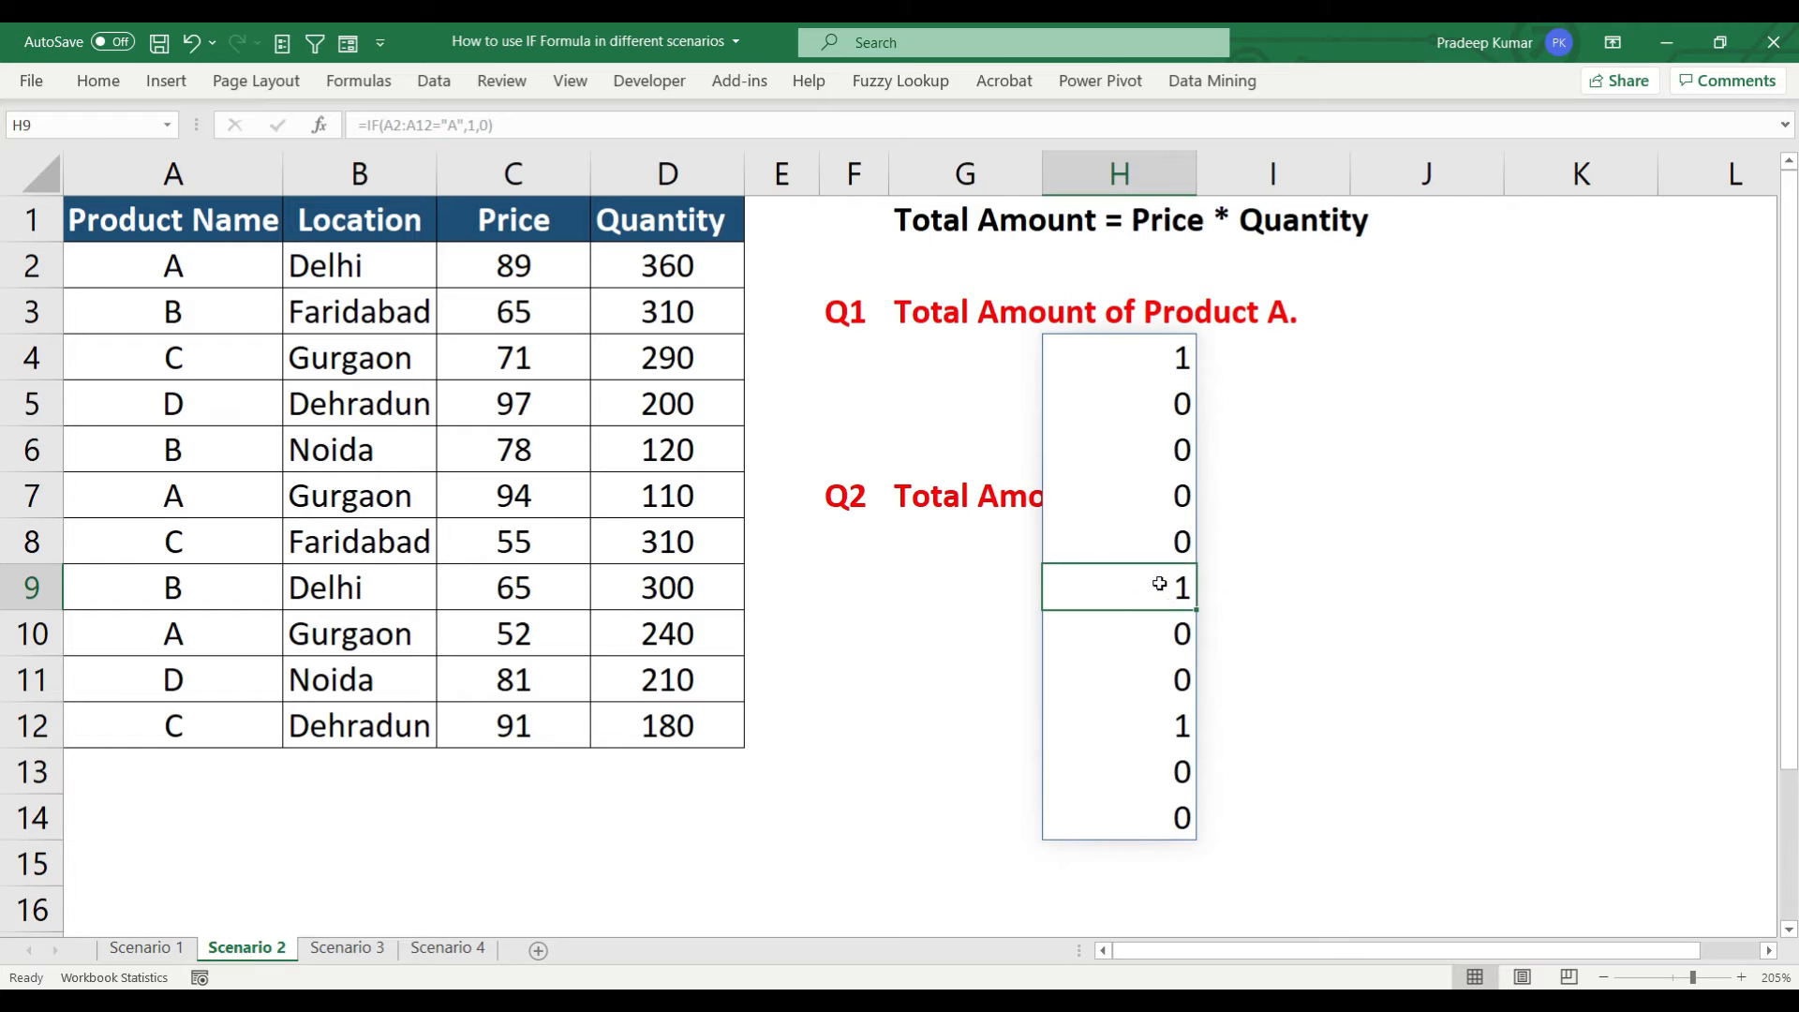
left_click(1180, 356)
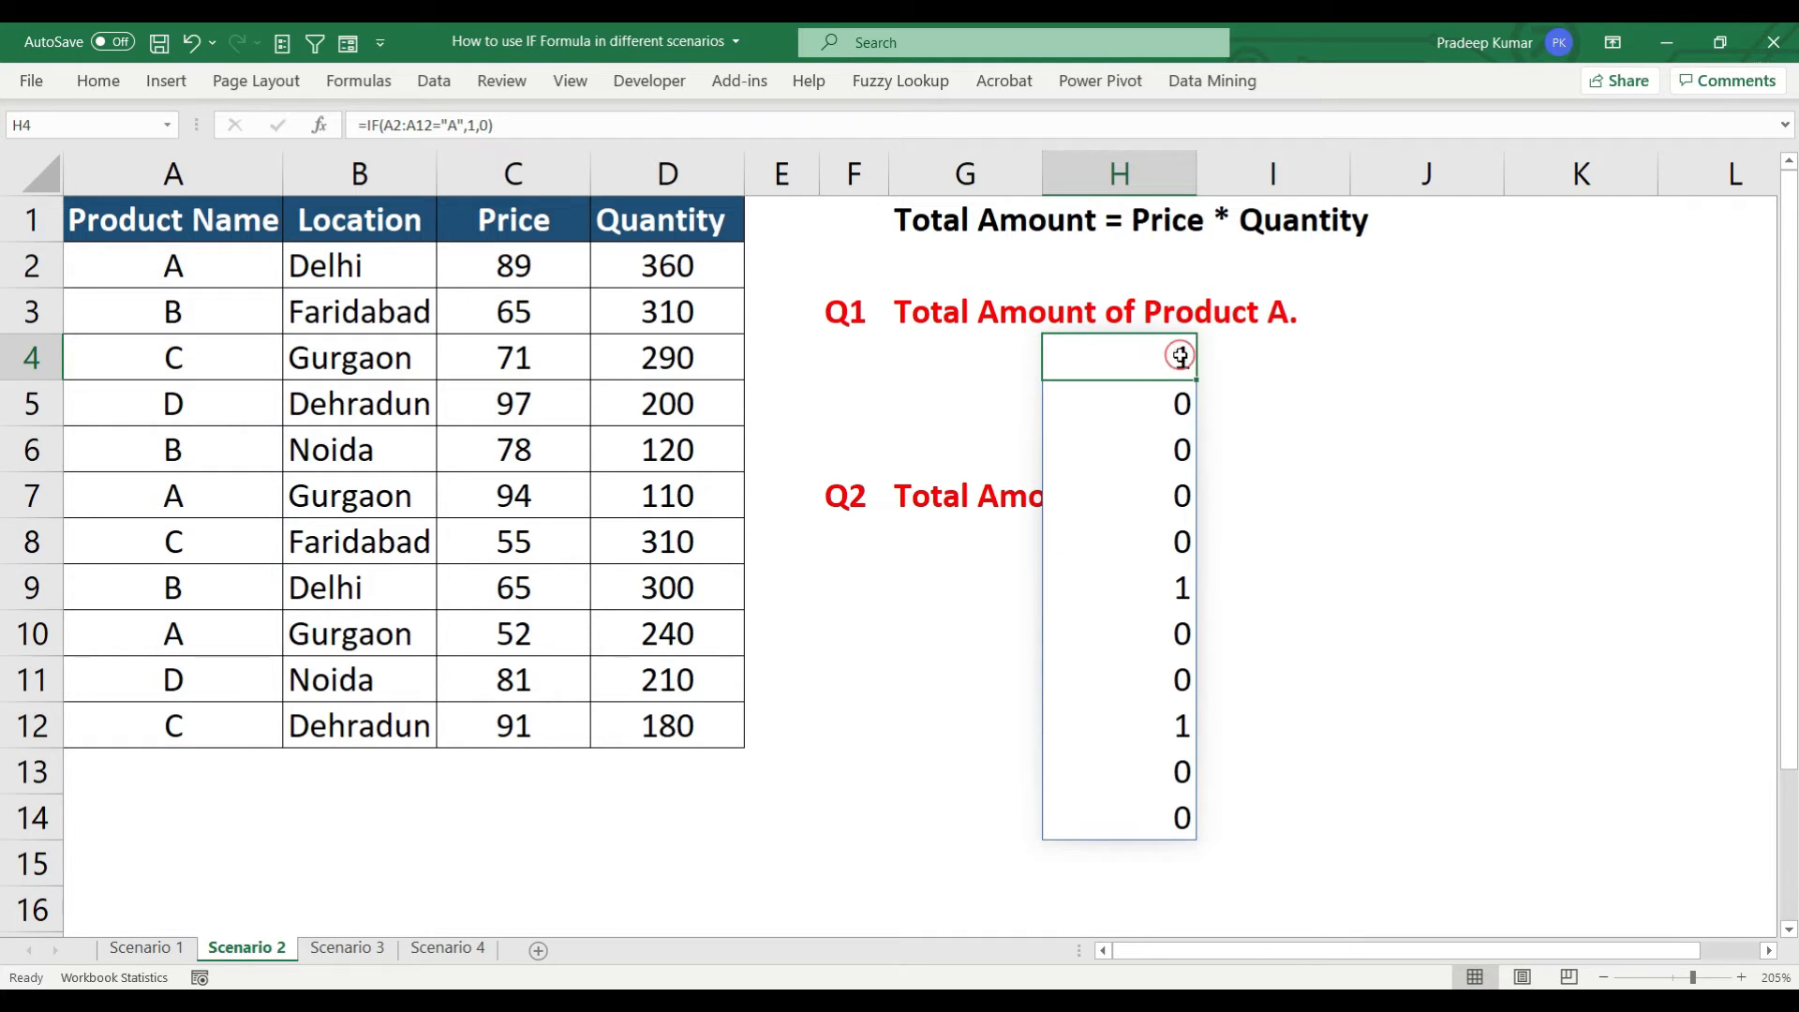
Review the arguments of the array formula in H4 without editing them
double_click(1180, 356)
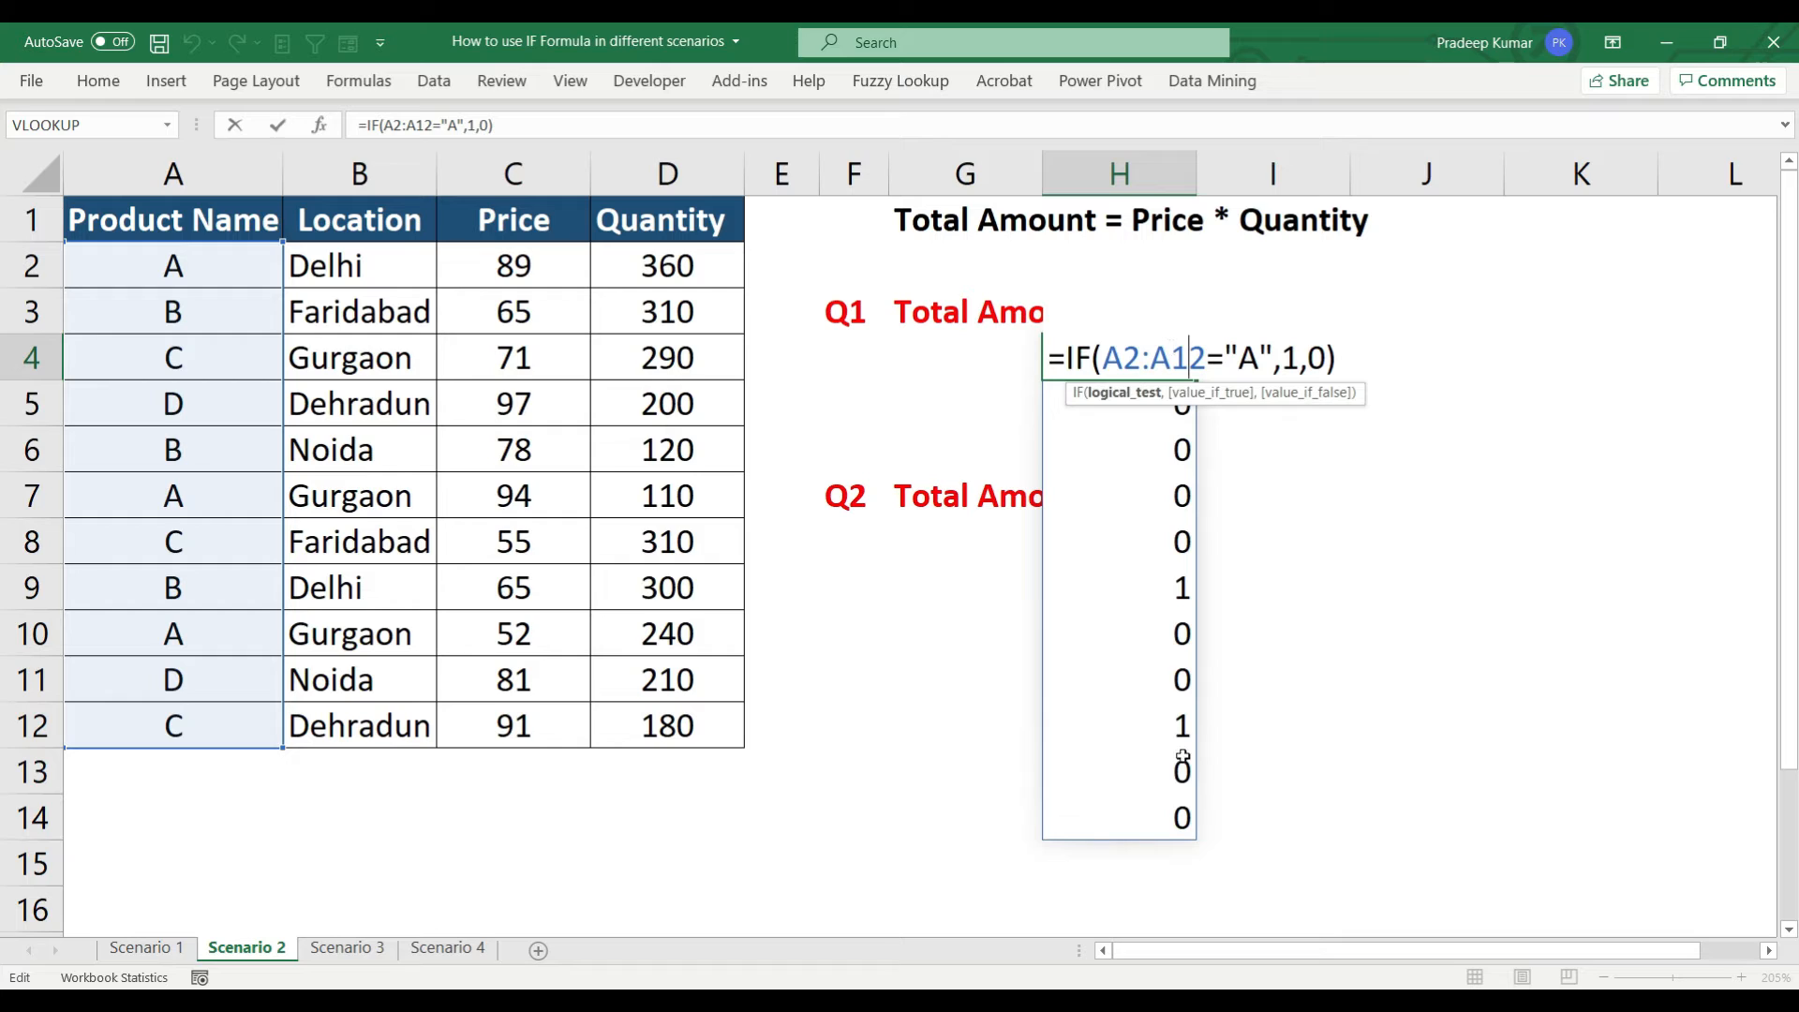
left_click(1152, 356)
key("ctrl+Return")
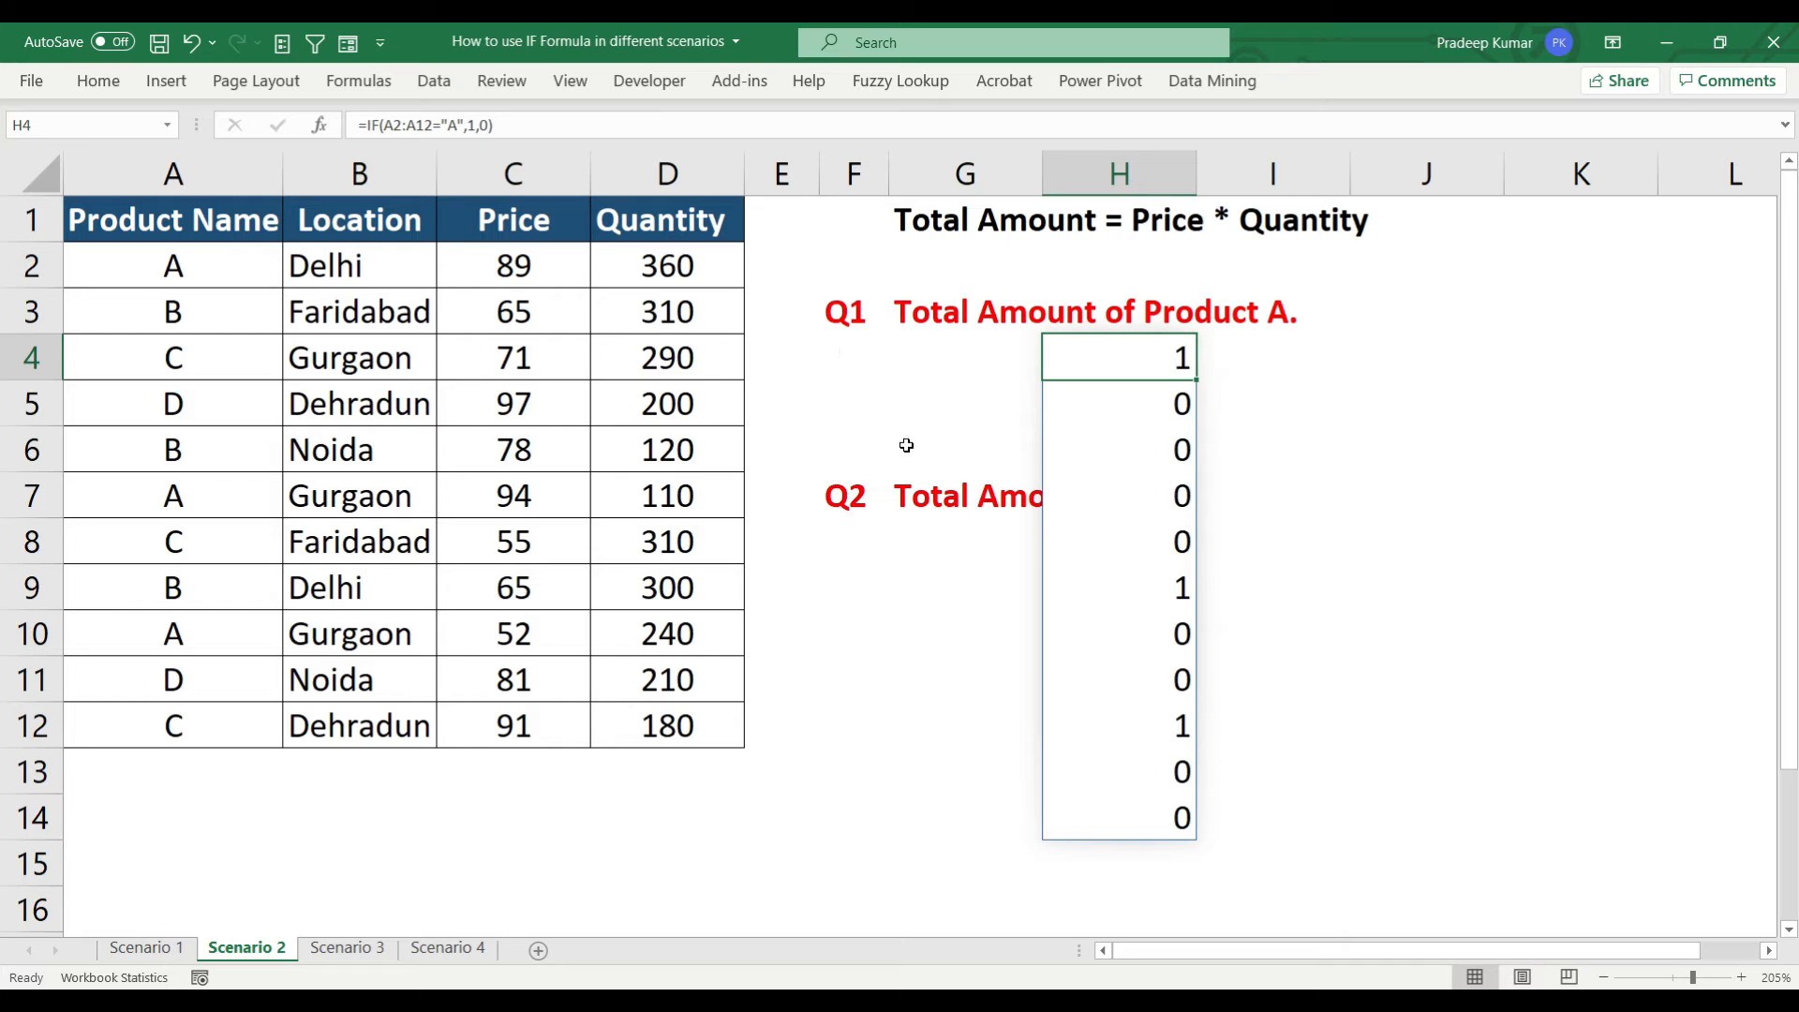
left_click(1155, 422)
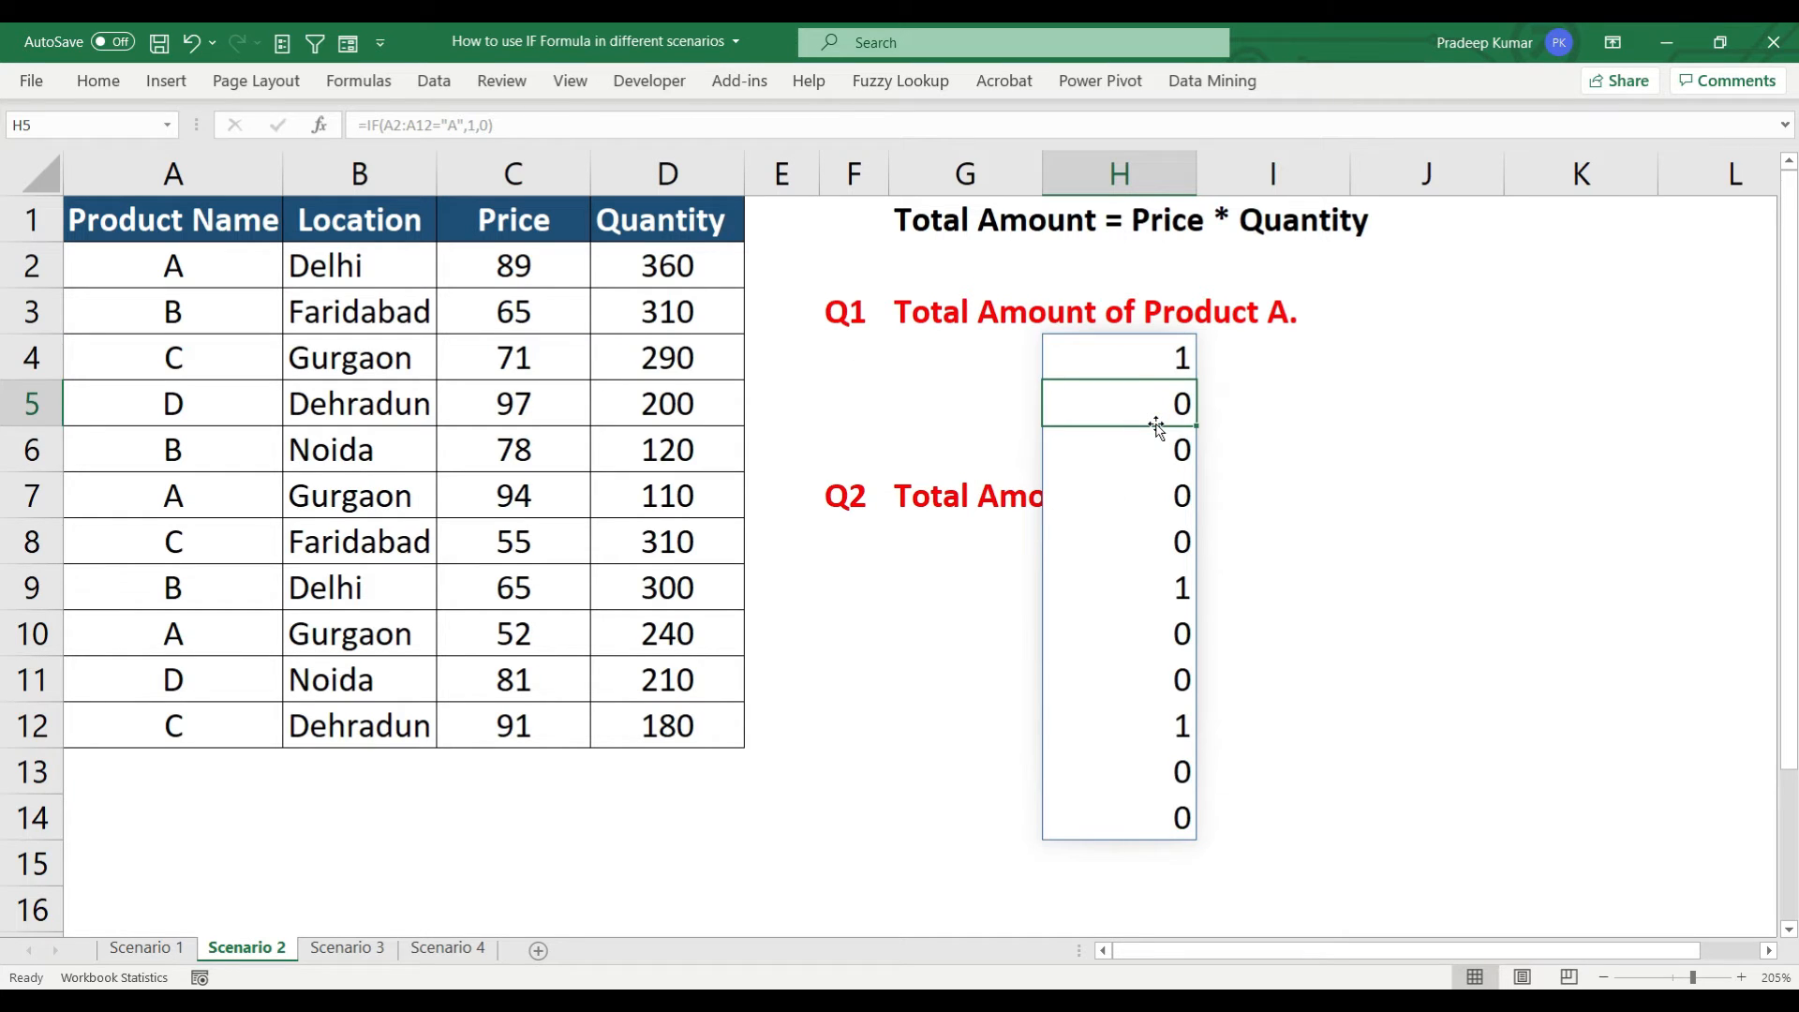
Replace the value-if-true in H4's array formula with price times quantity, giving =IF(A2:A12="A",C2:C12*D2:D12,0)
double_click(1157, 361)
double_click(1290, 357)
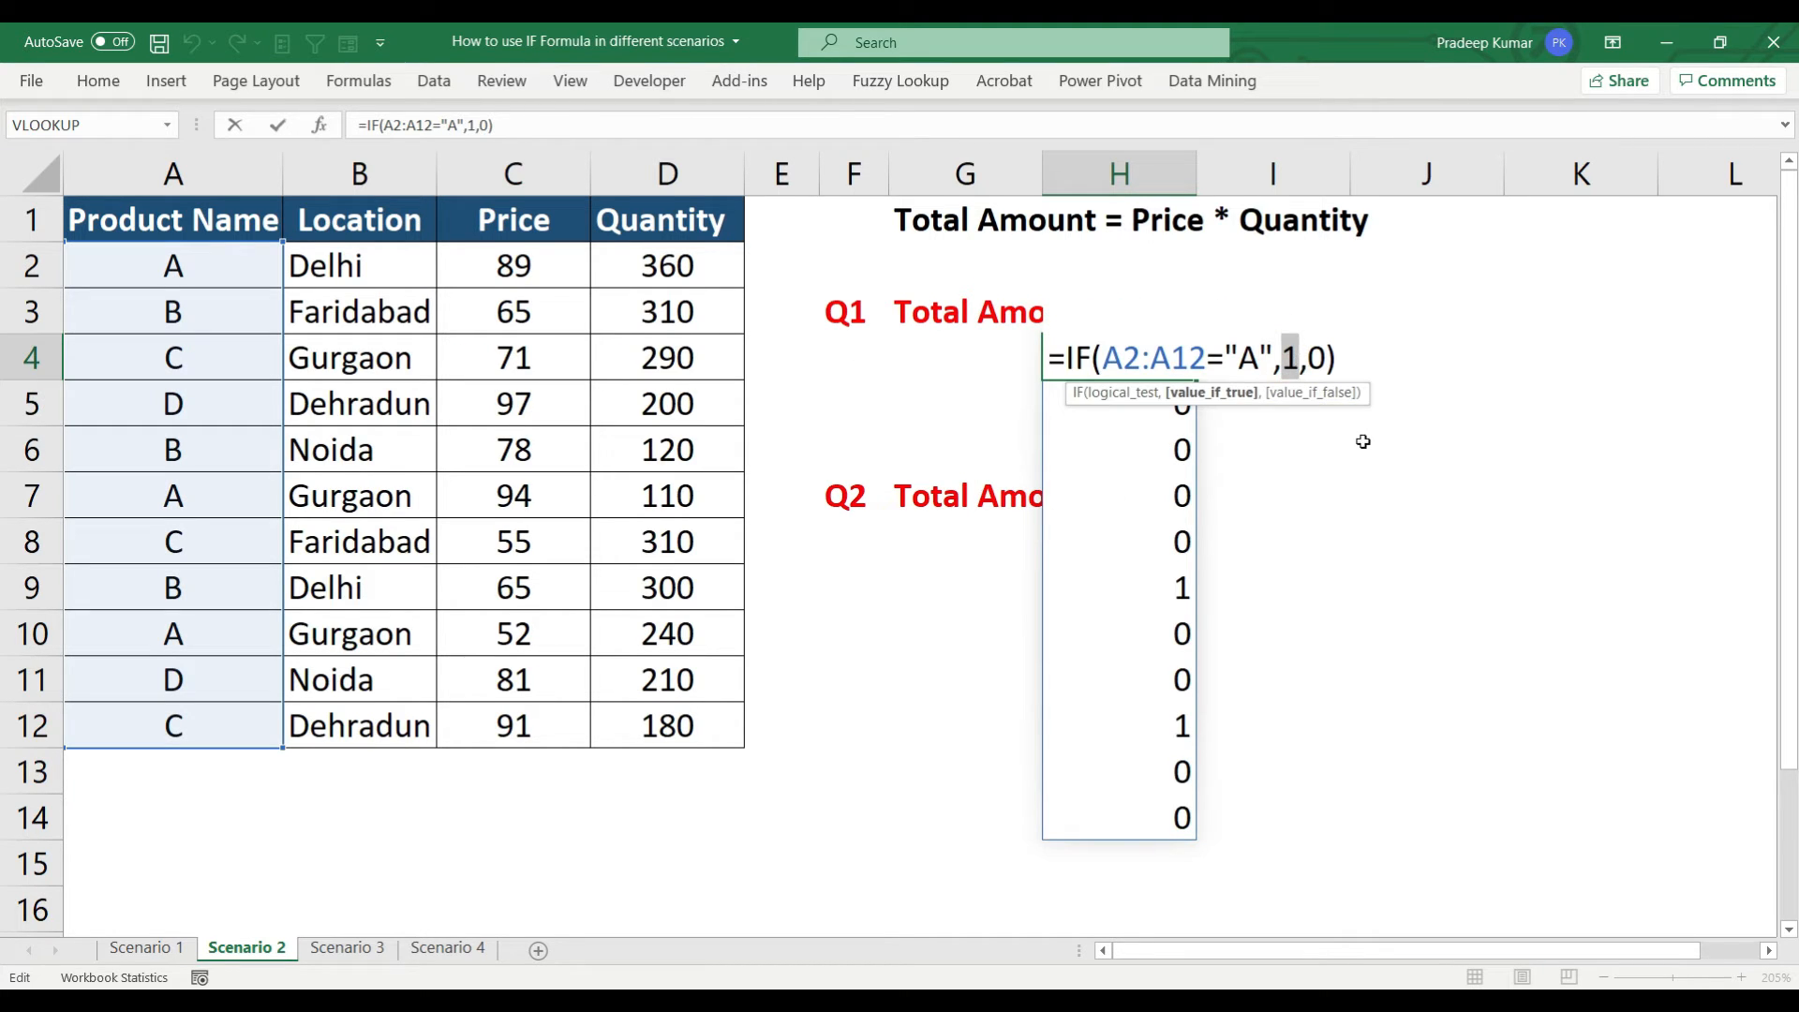
key("BackSpace")
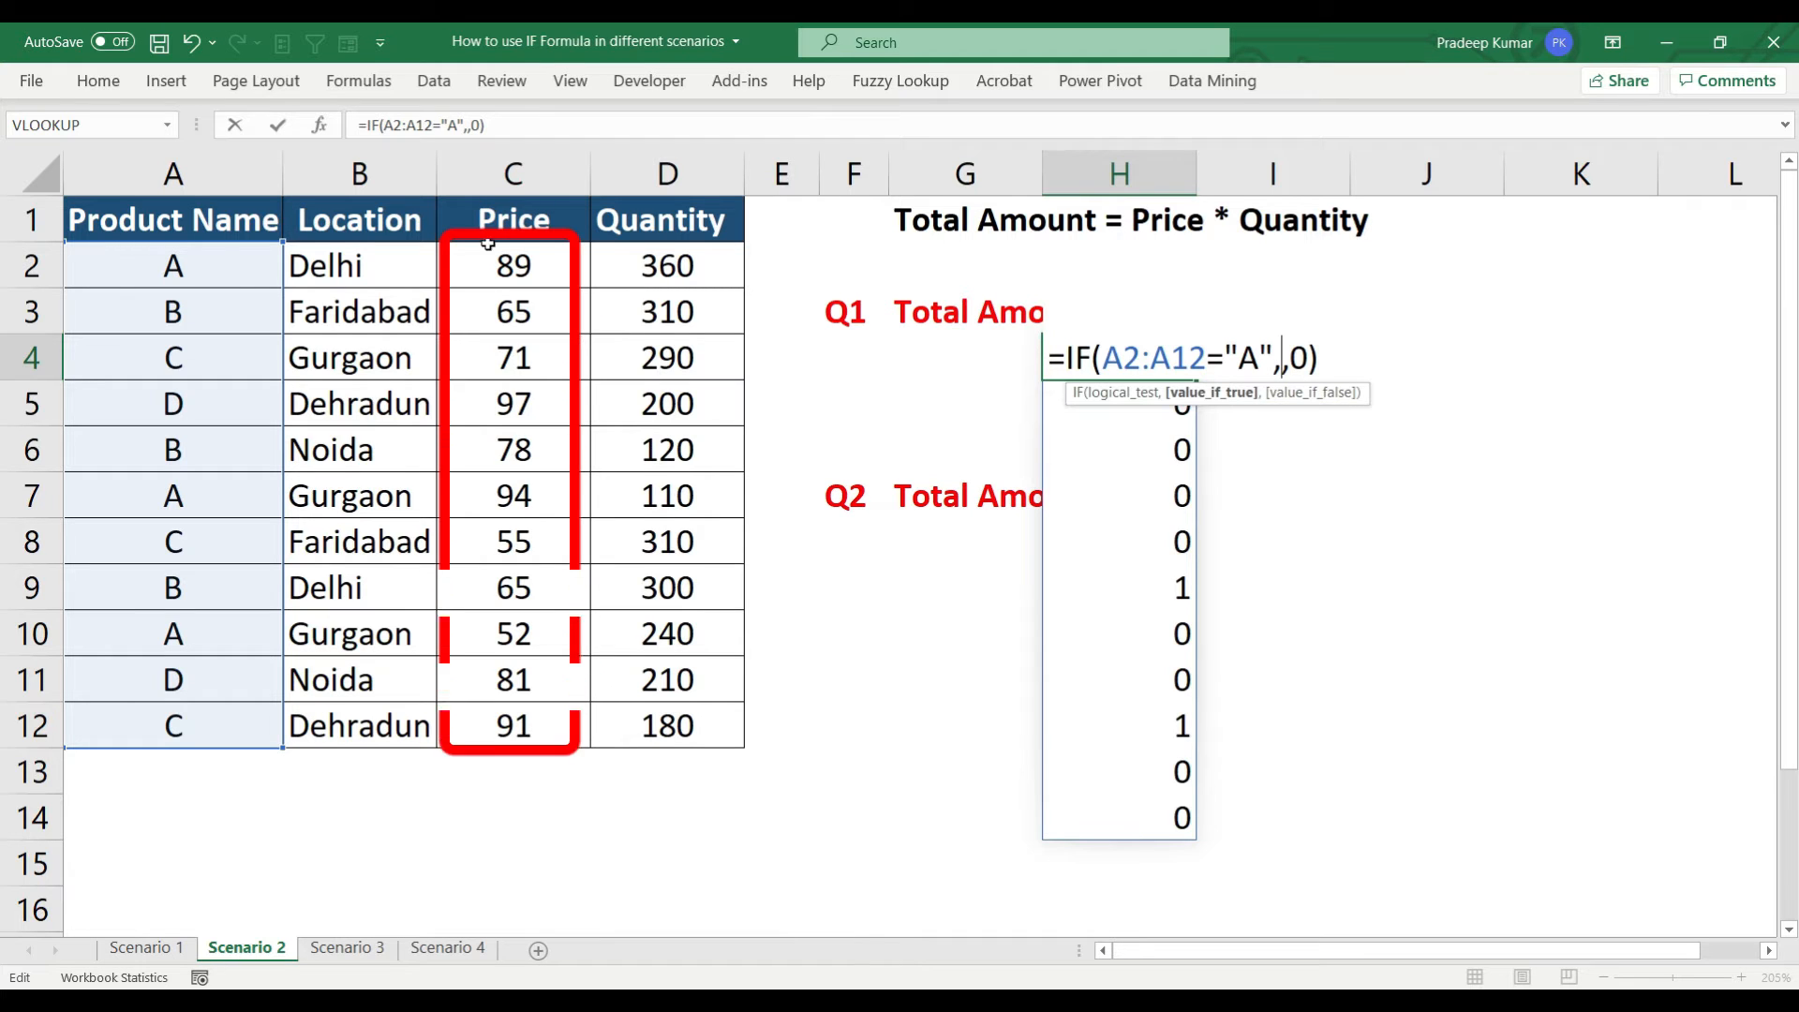
left_click_drag(488, 245, 504, 724)
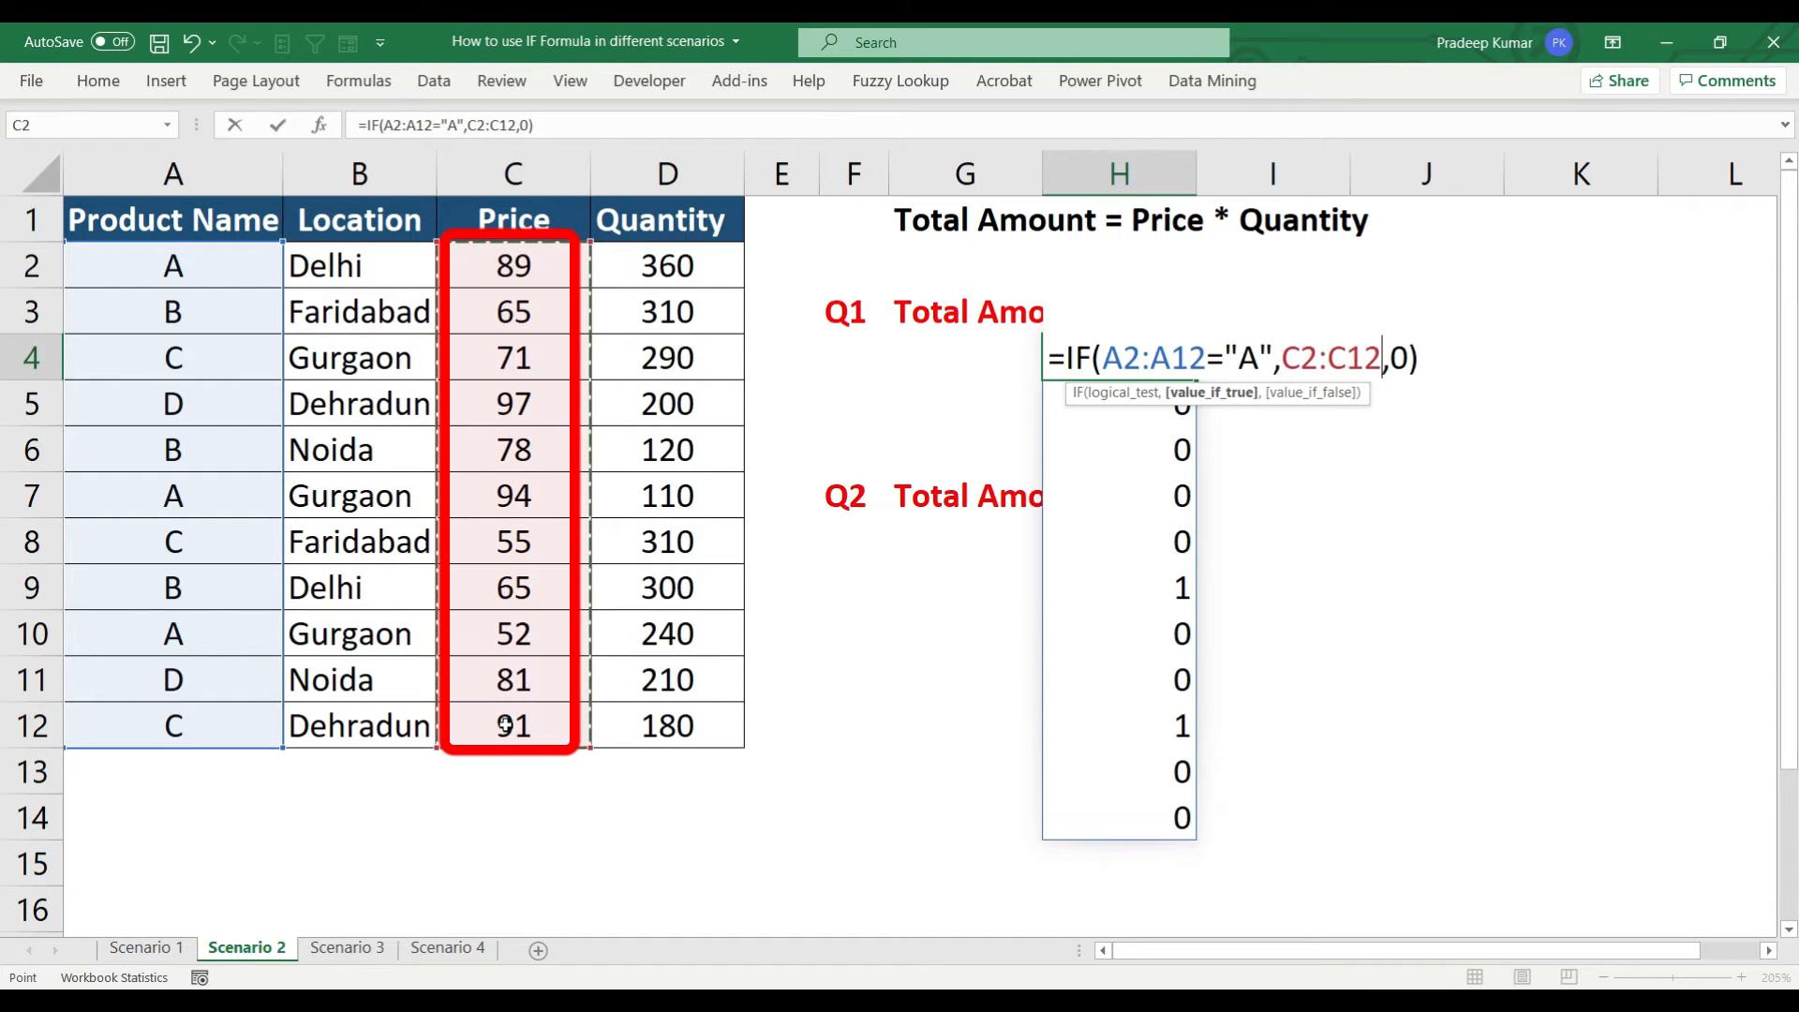
type("*")
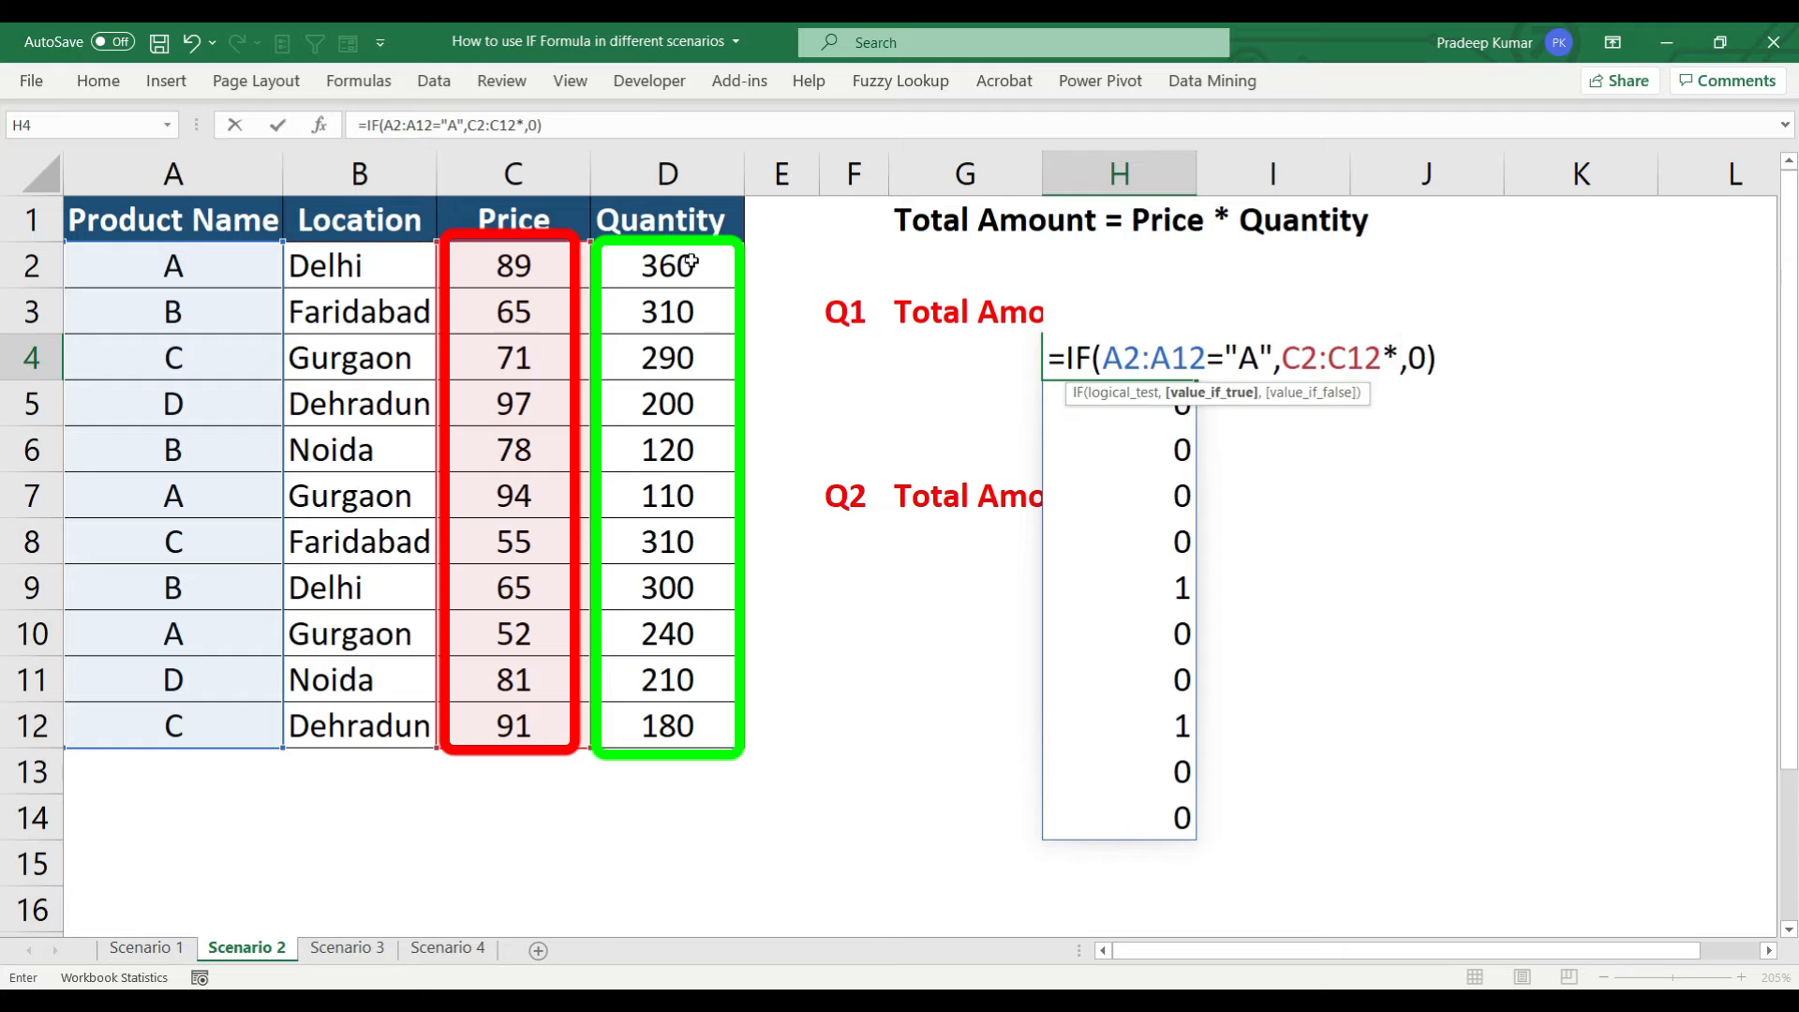
left_click_drag(690, 262, 706, 727)
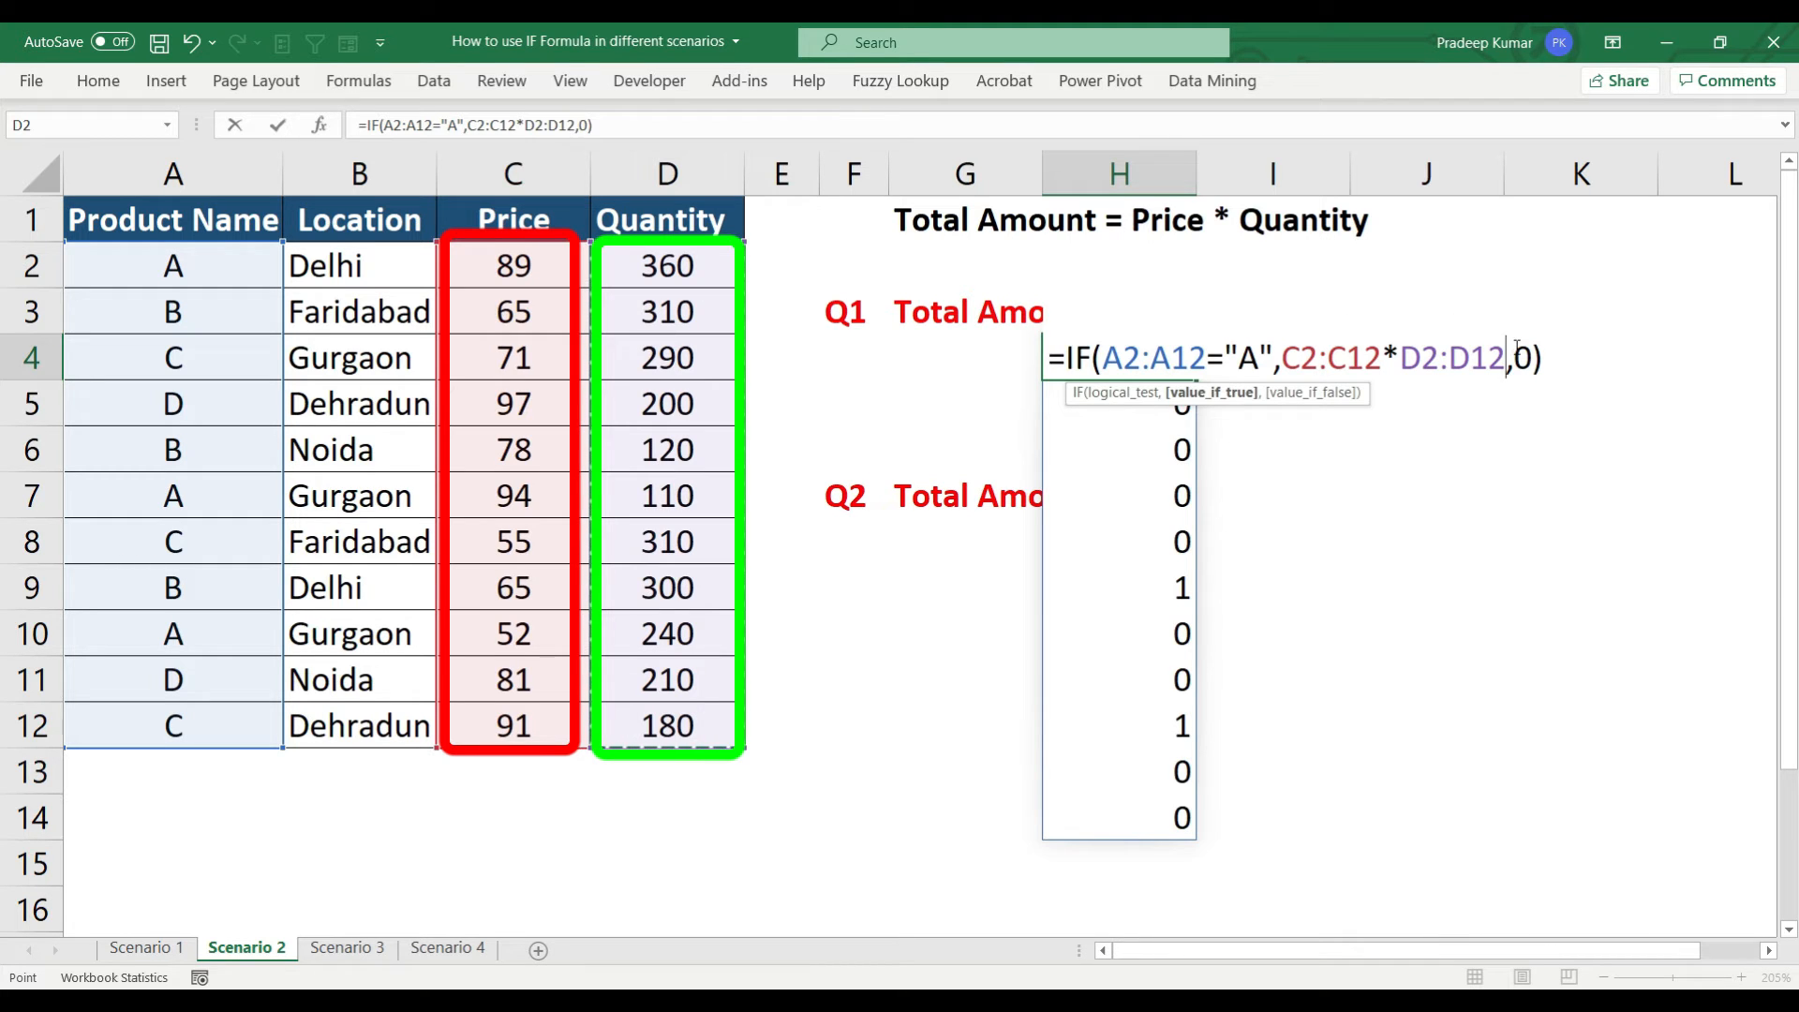
key("Return")
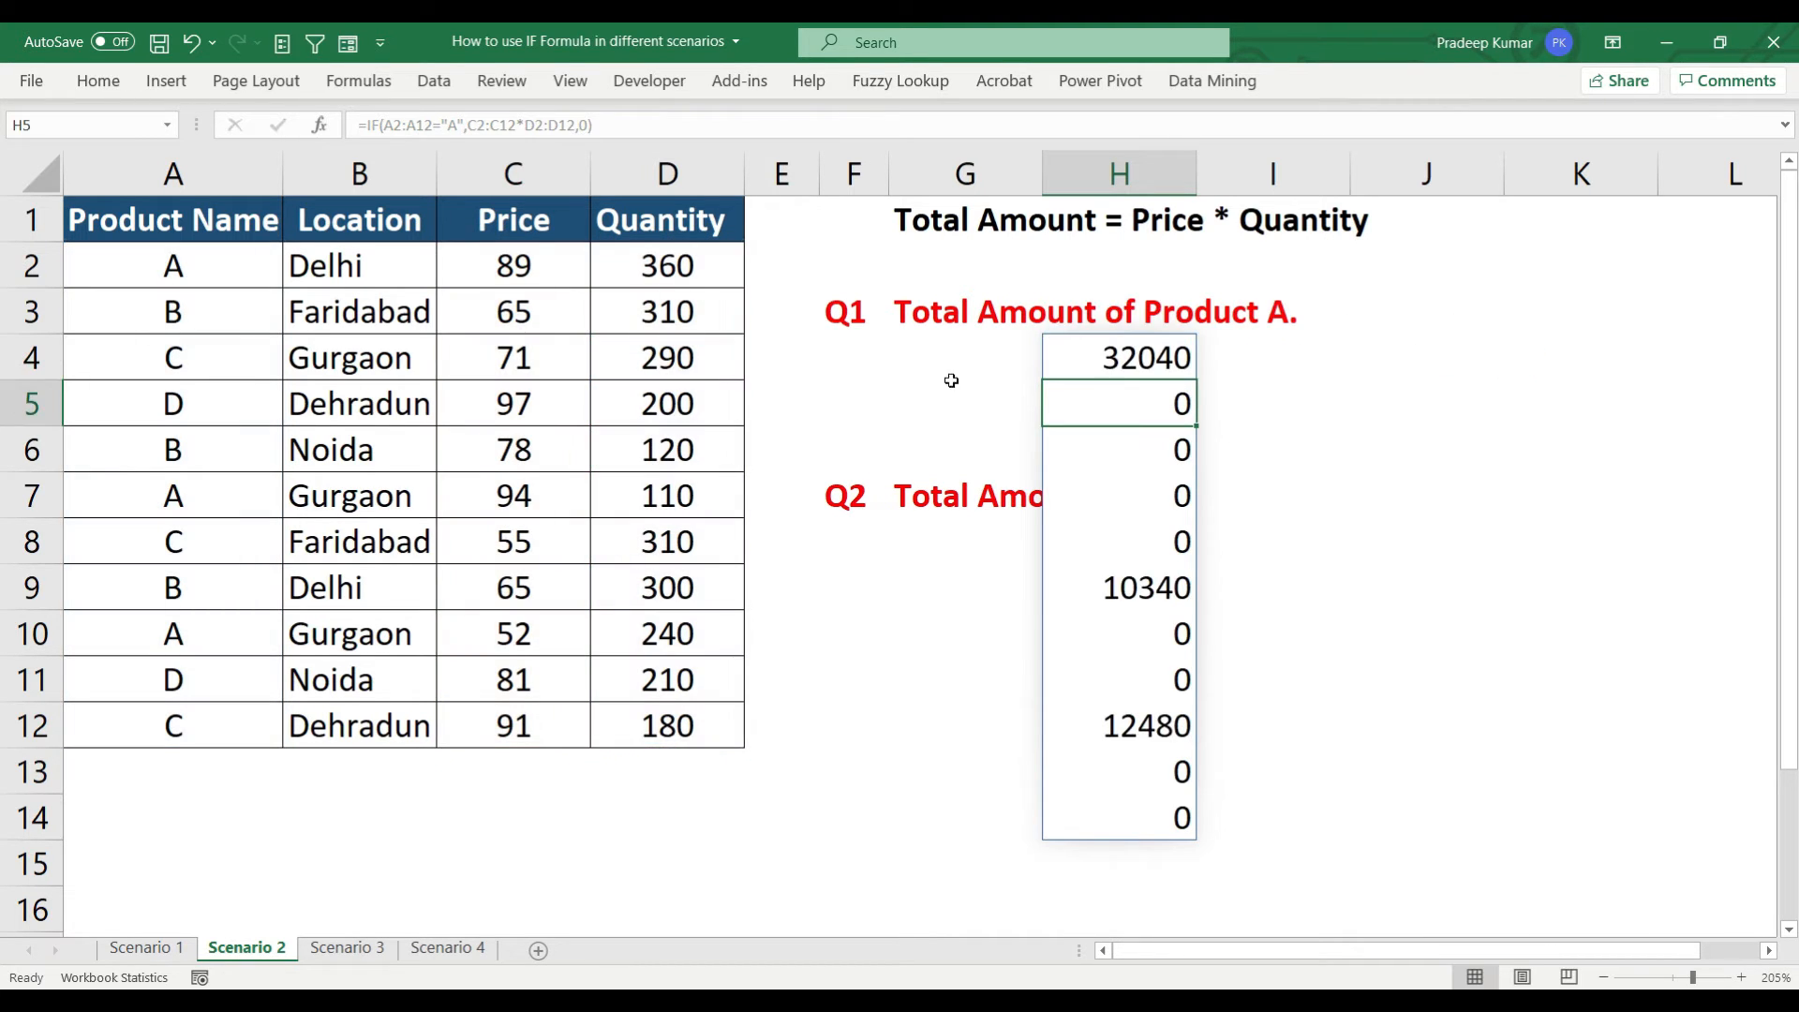
Review the spilled amounts in H4:H14, checking the Product A results in H4, H9 and H12
left_click_drag(1078, 349, 1112, 813)
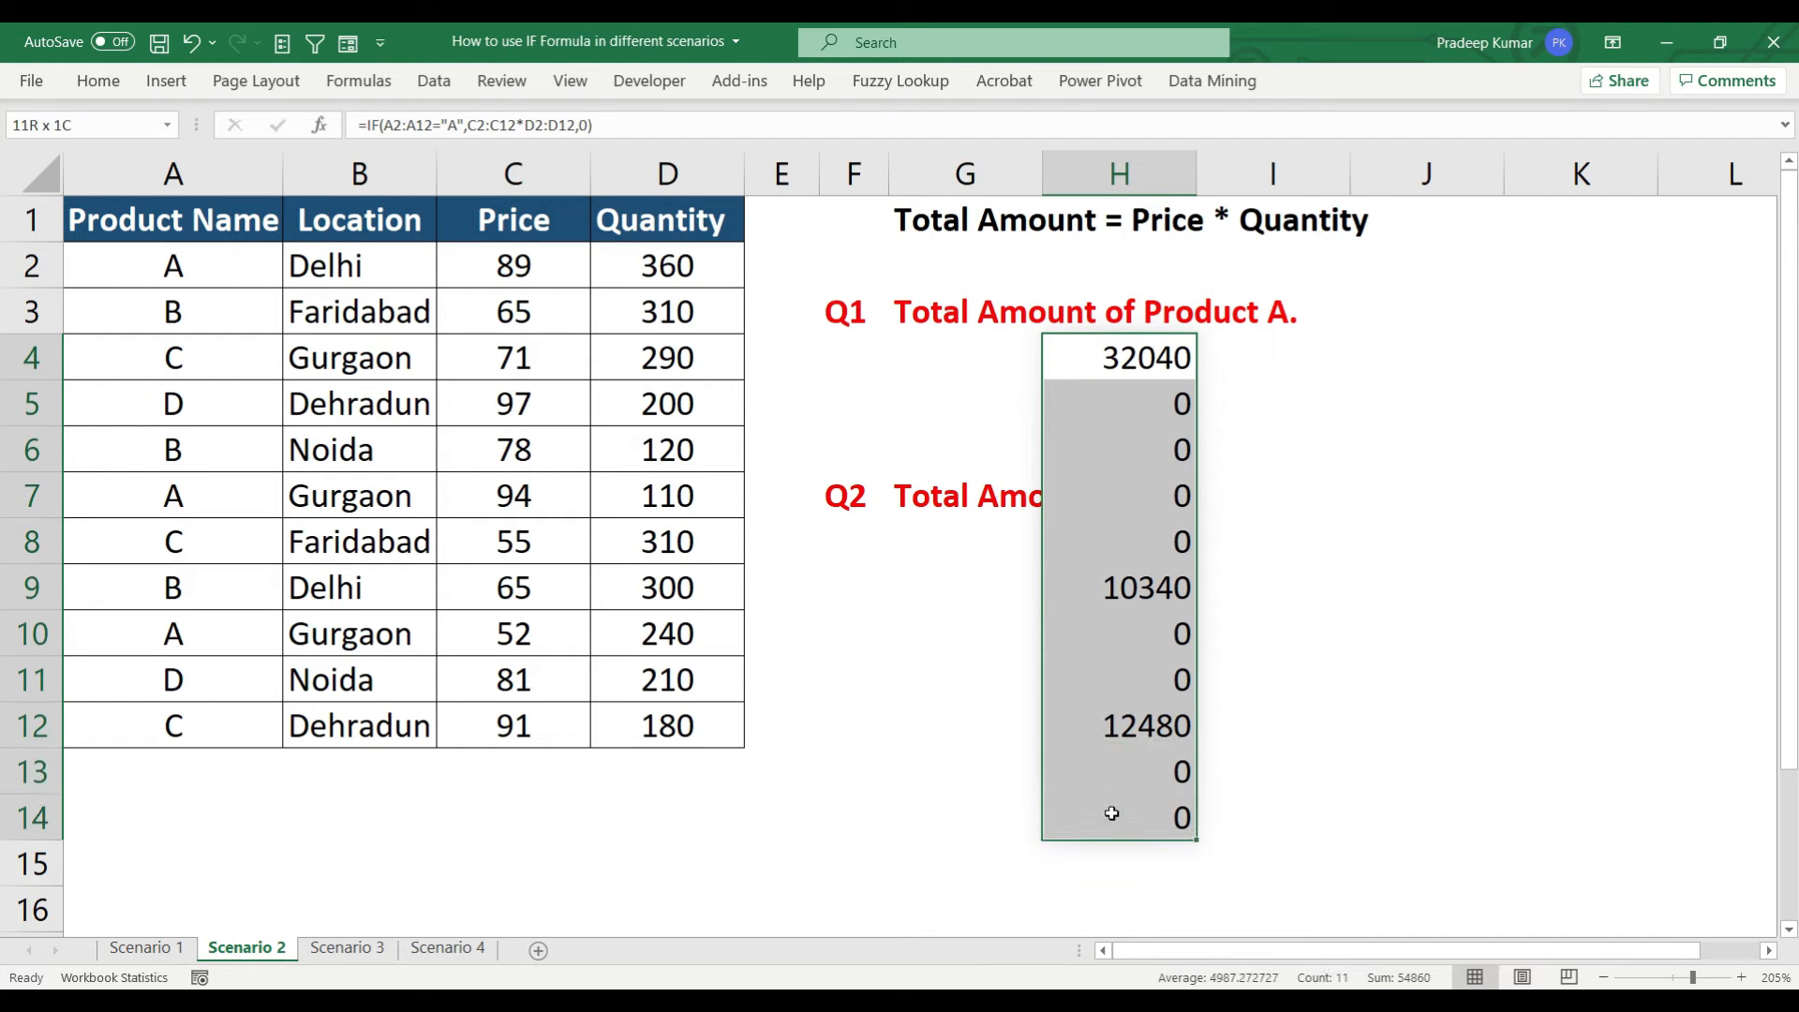
left_click(1095, 355)
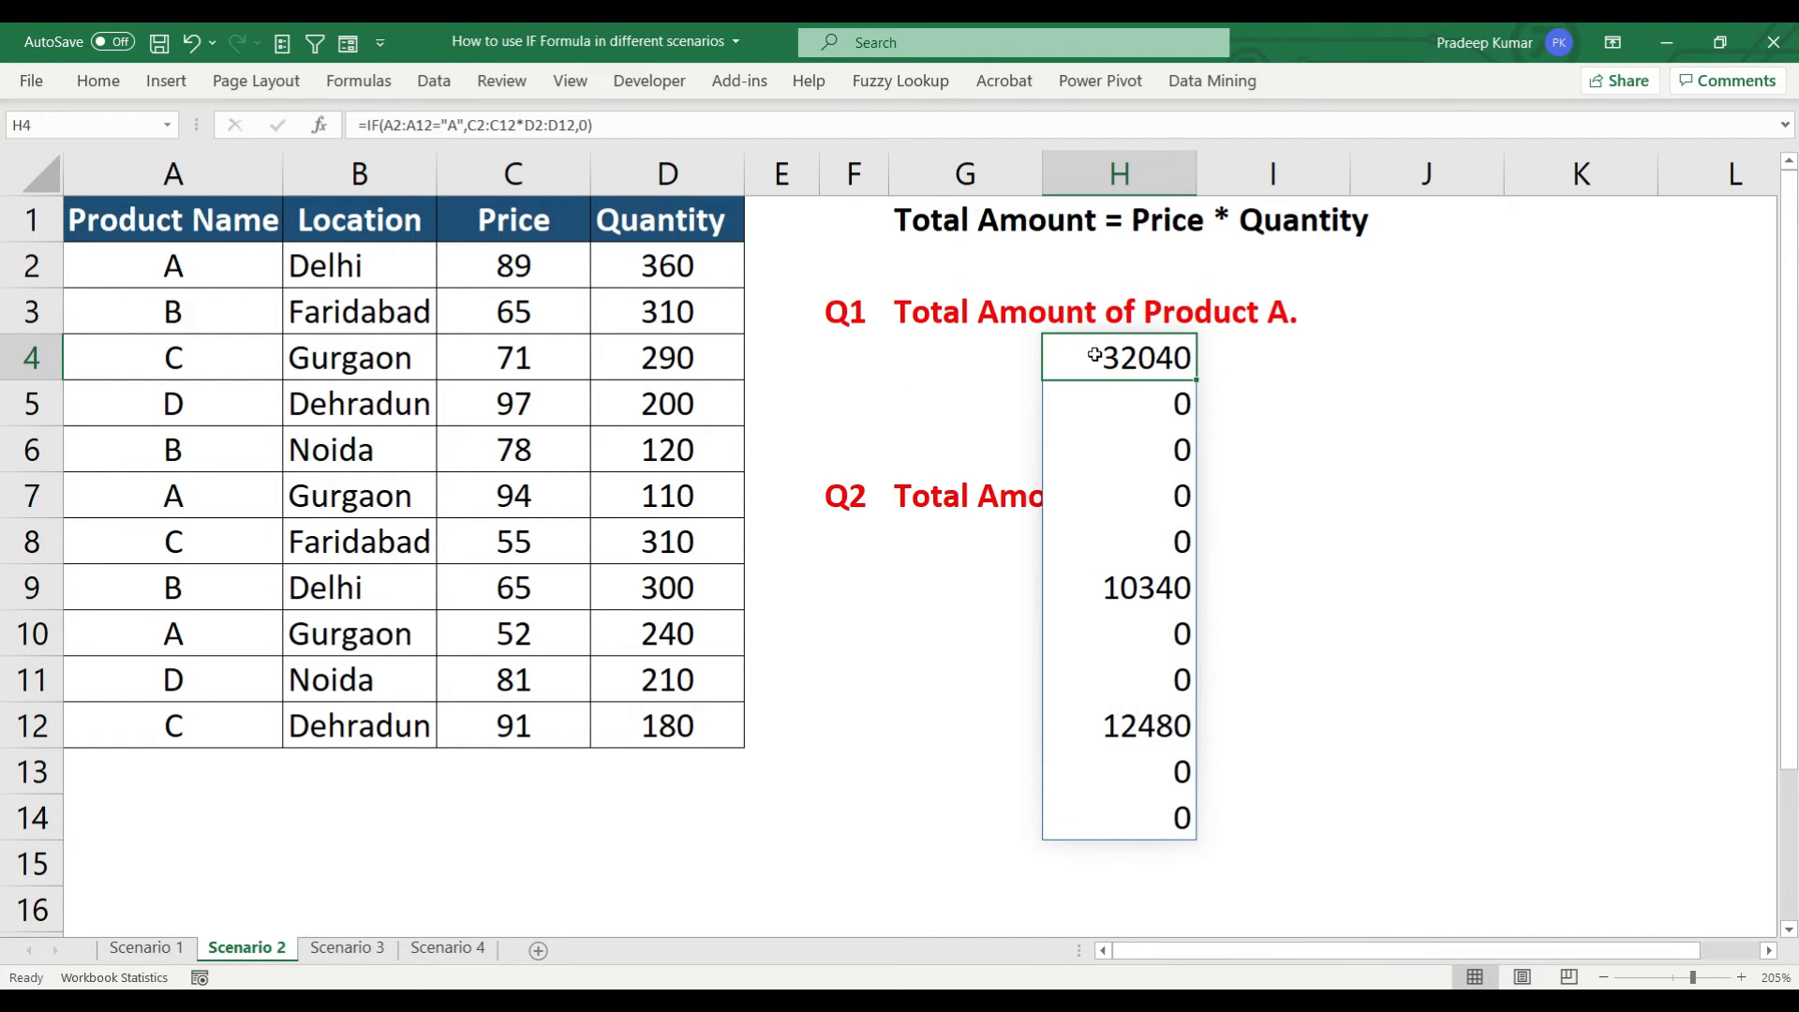
left_click(1115, 590)
left_click(1124, 724)
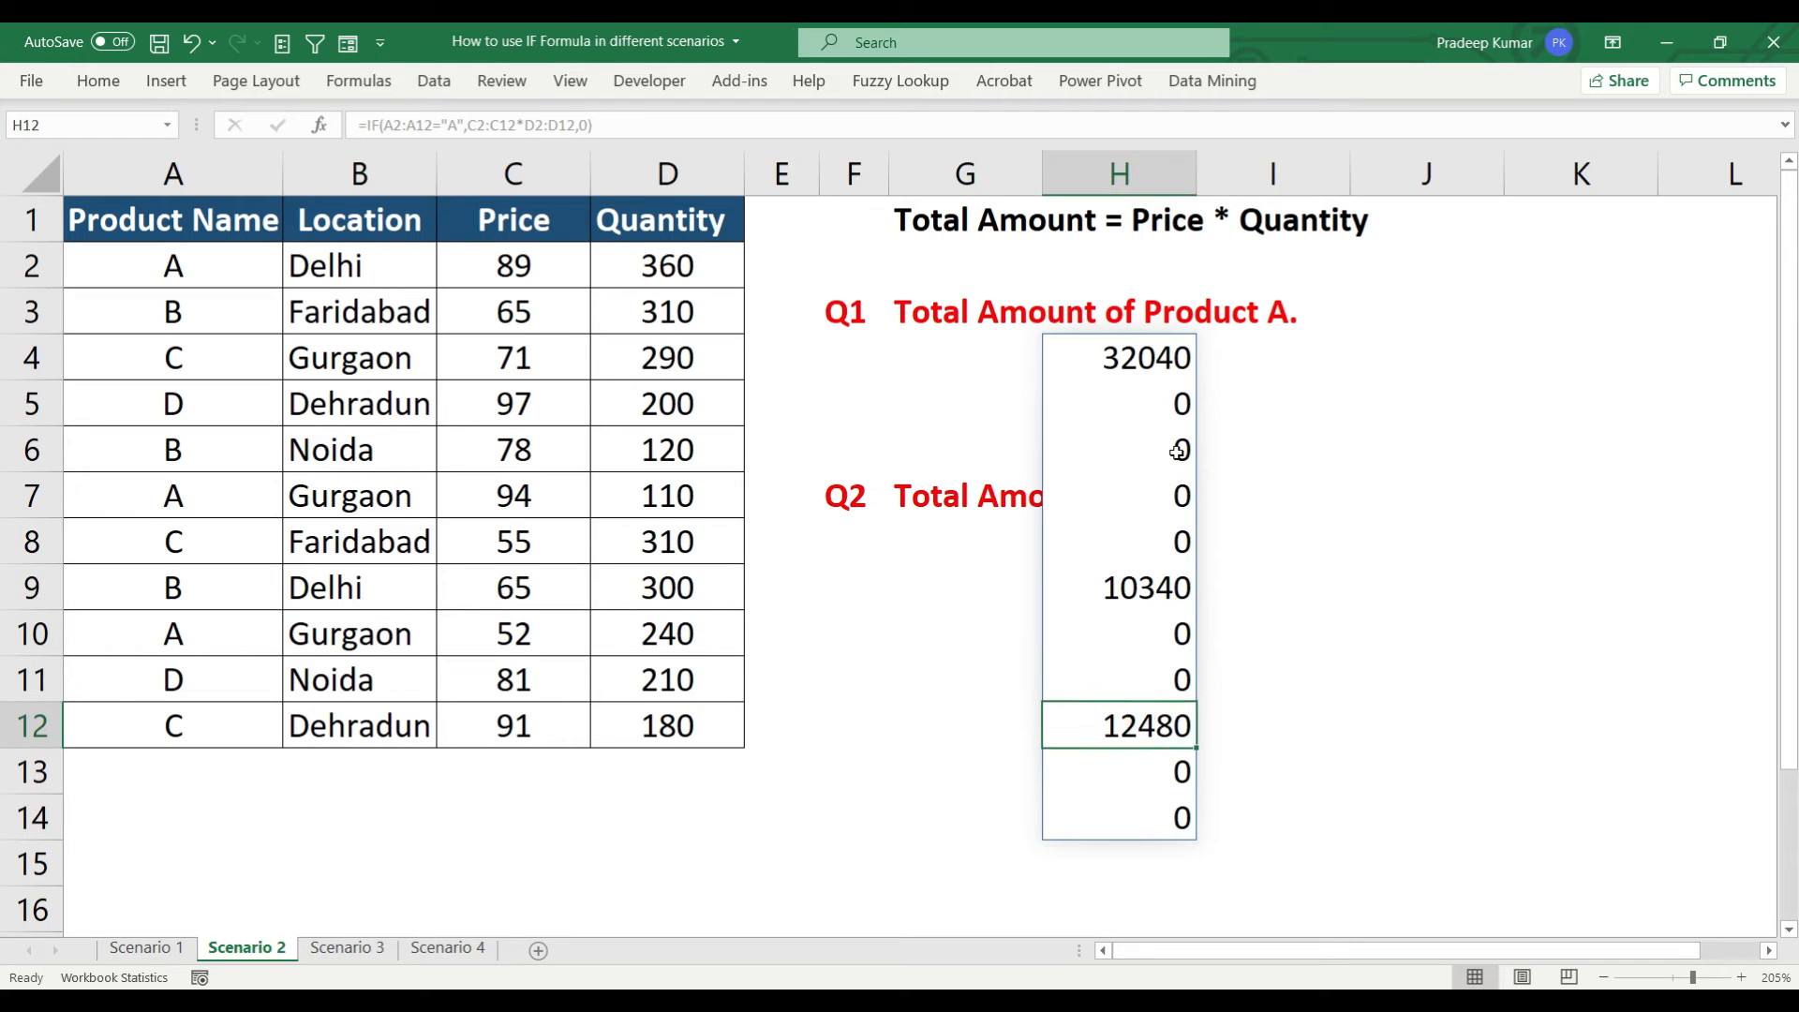
left_click(1112, 357)
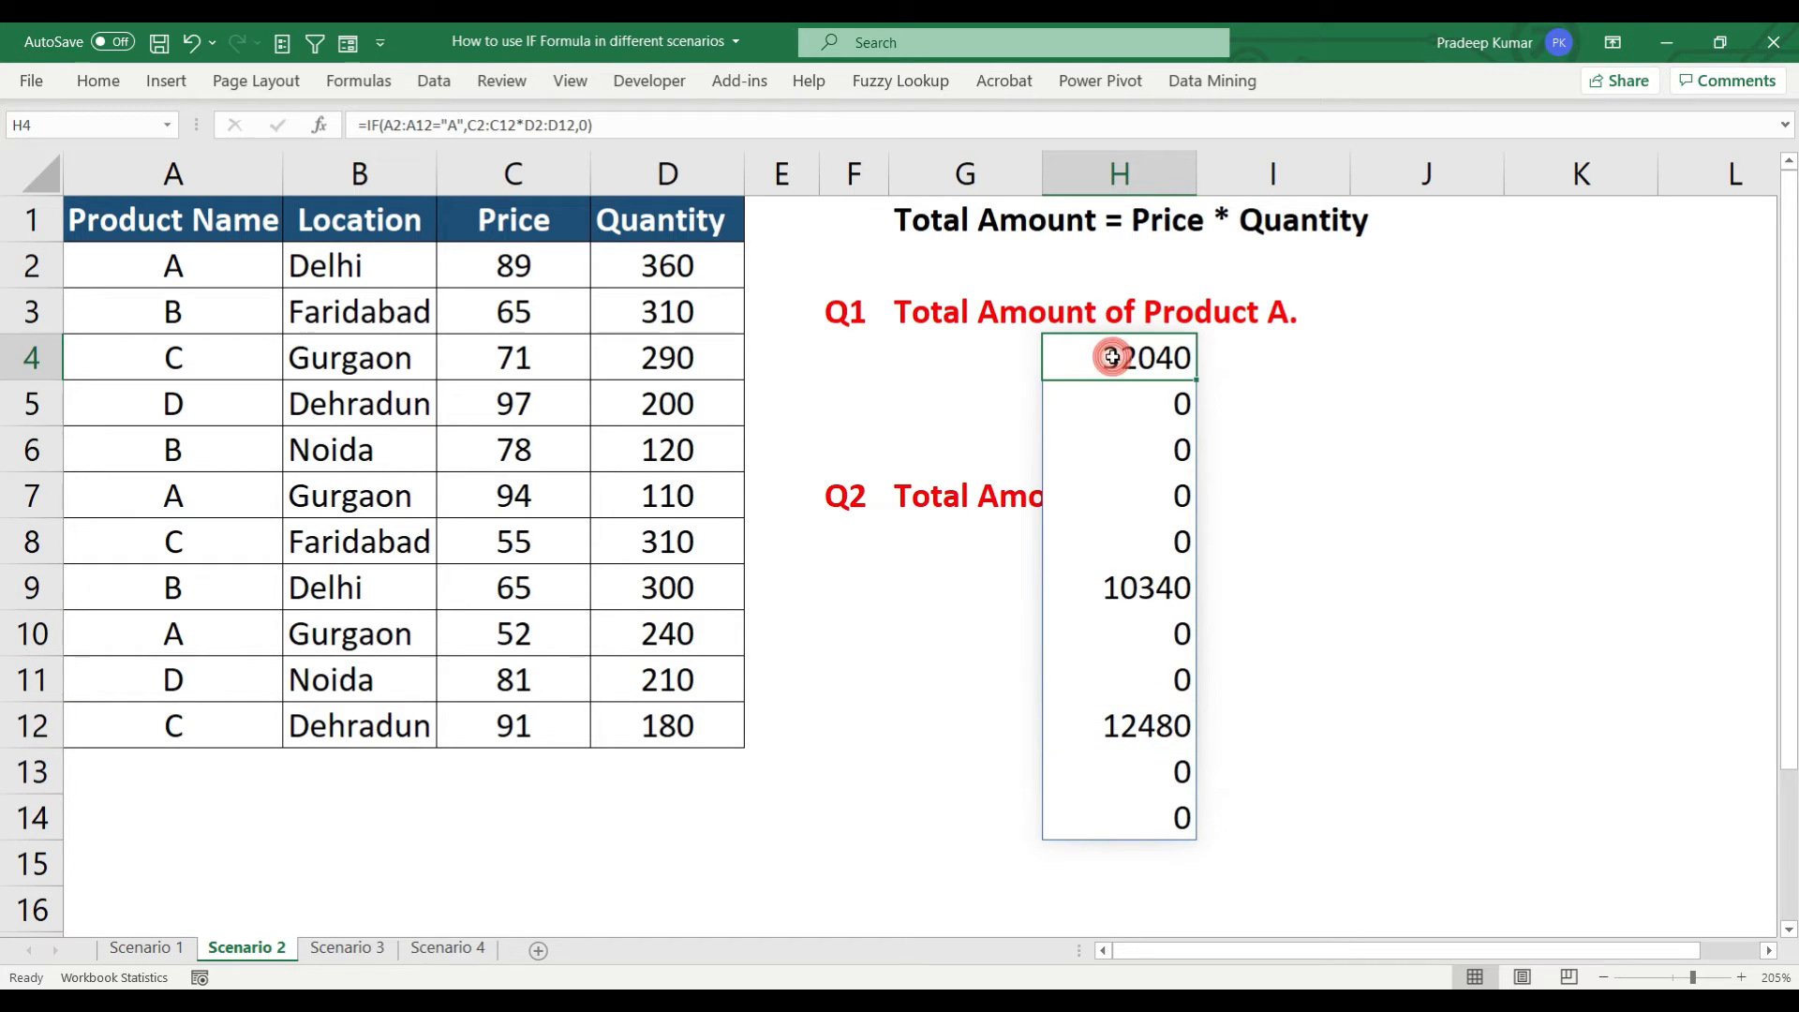
left_click(1092, 578)
left_click(1126, 716)
Wrap H4's formula in SUM, giving =SUM(IF(A2:A12="A",C2:C12*D2:D12,0))
double_click(1090, 362)
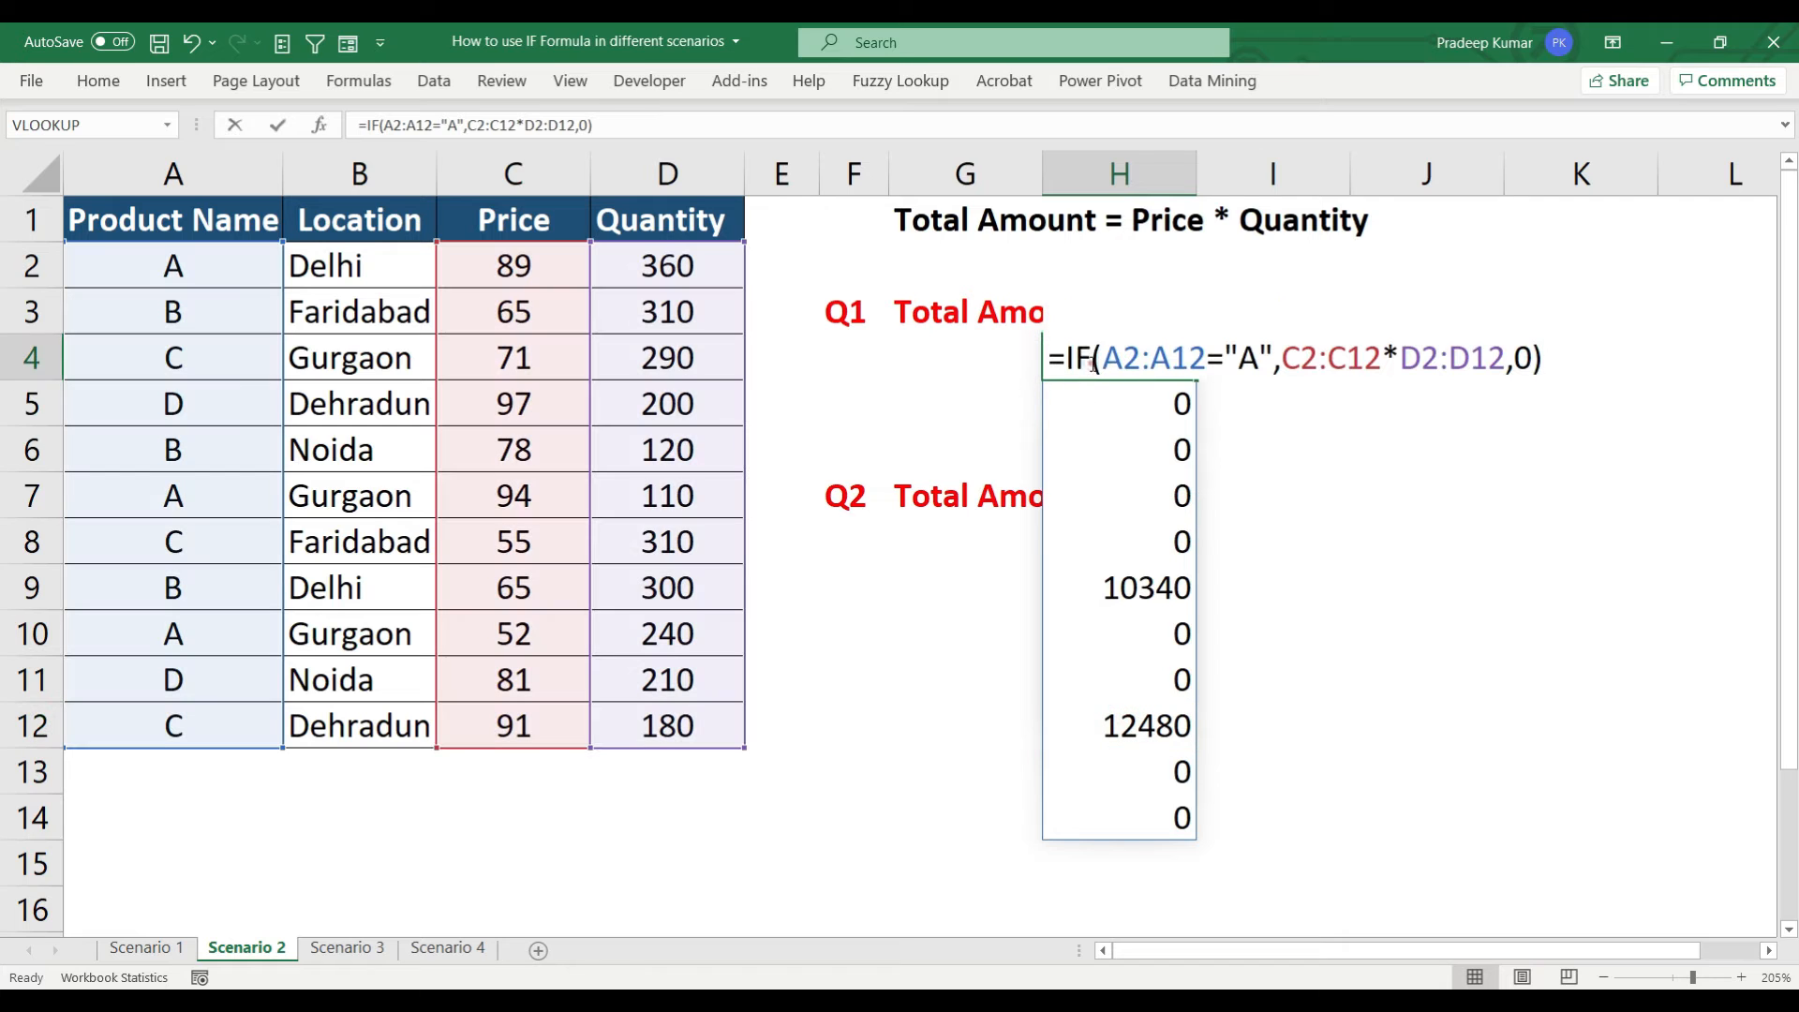
left_click(1066, 360)
type("sum")
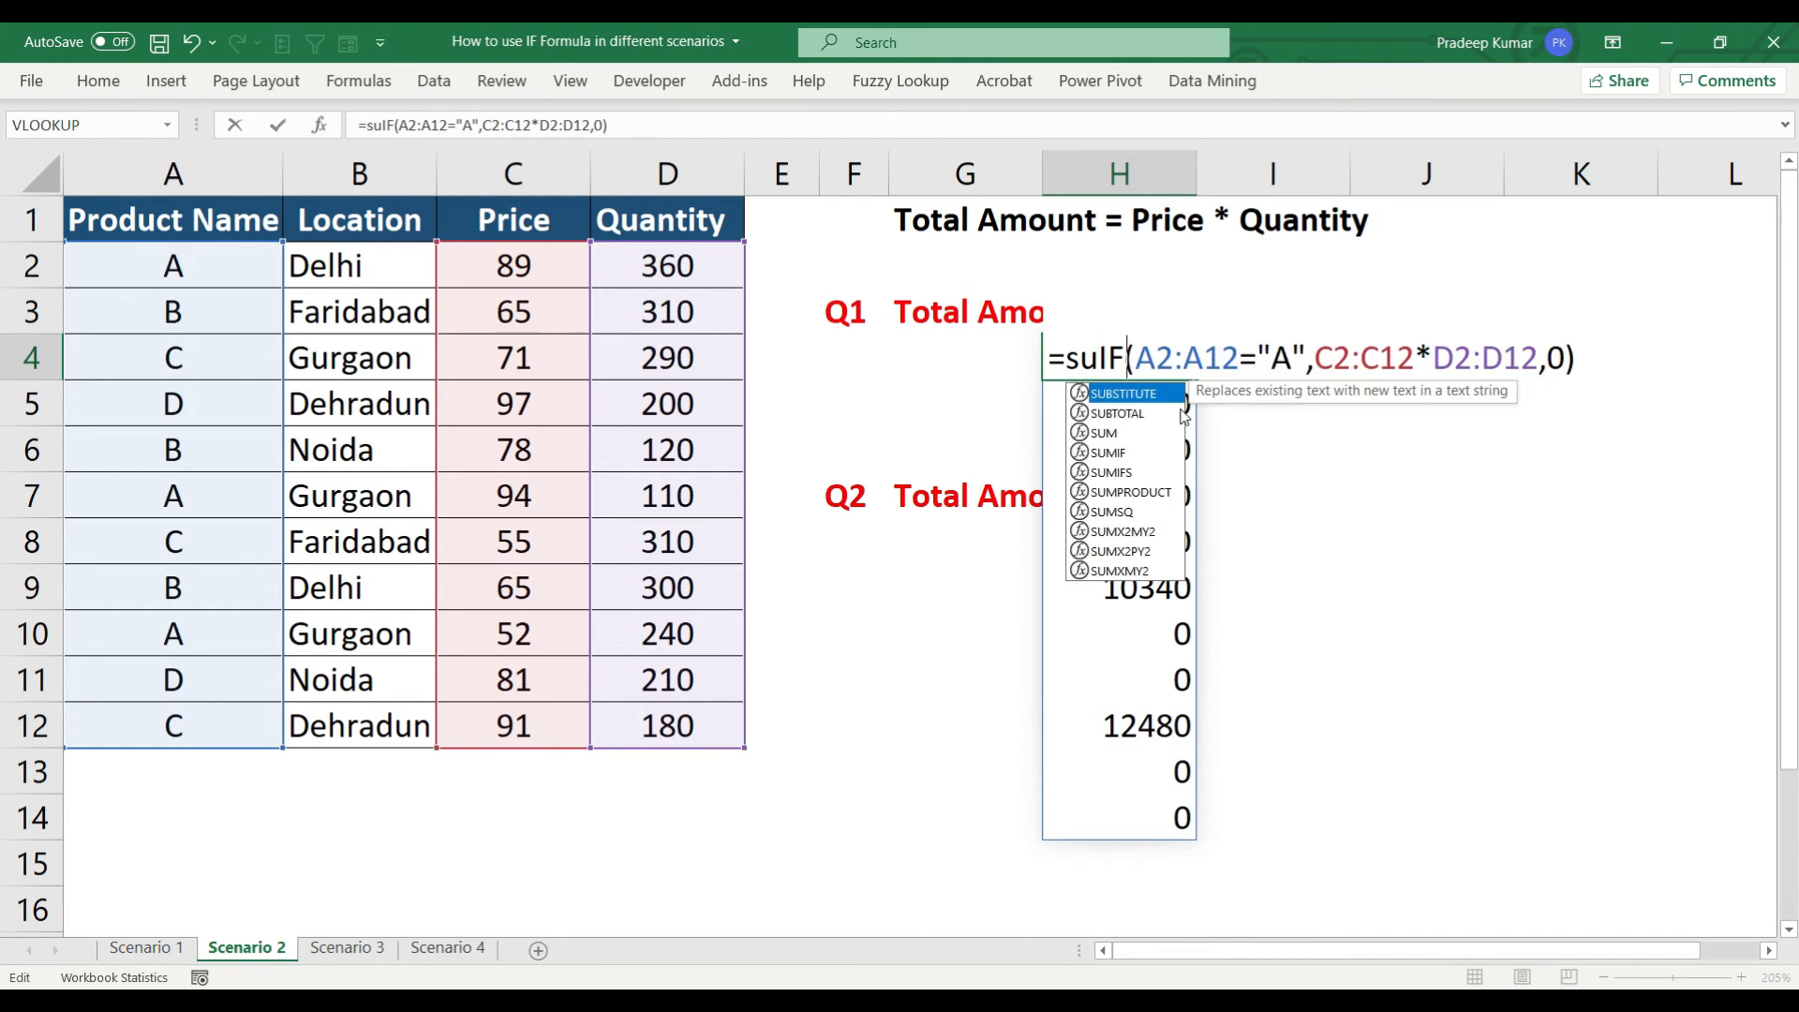
key("Tab")
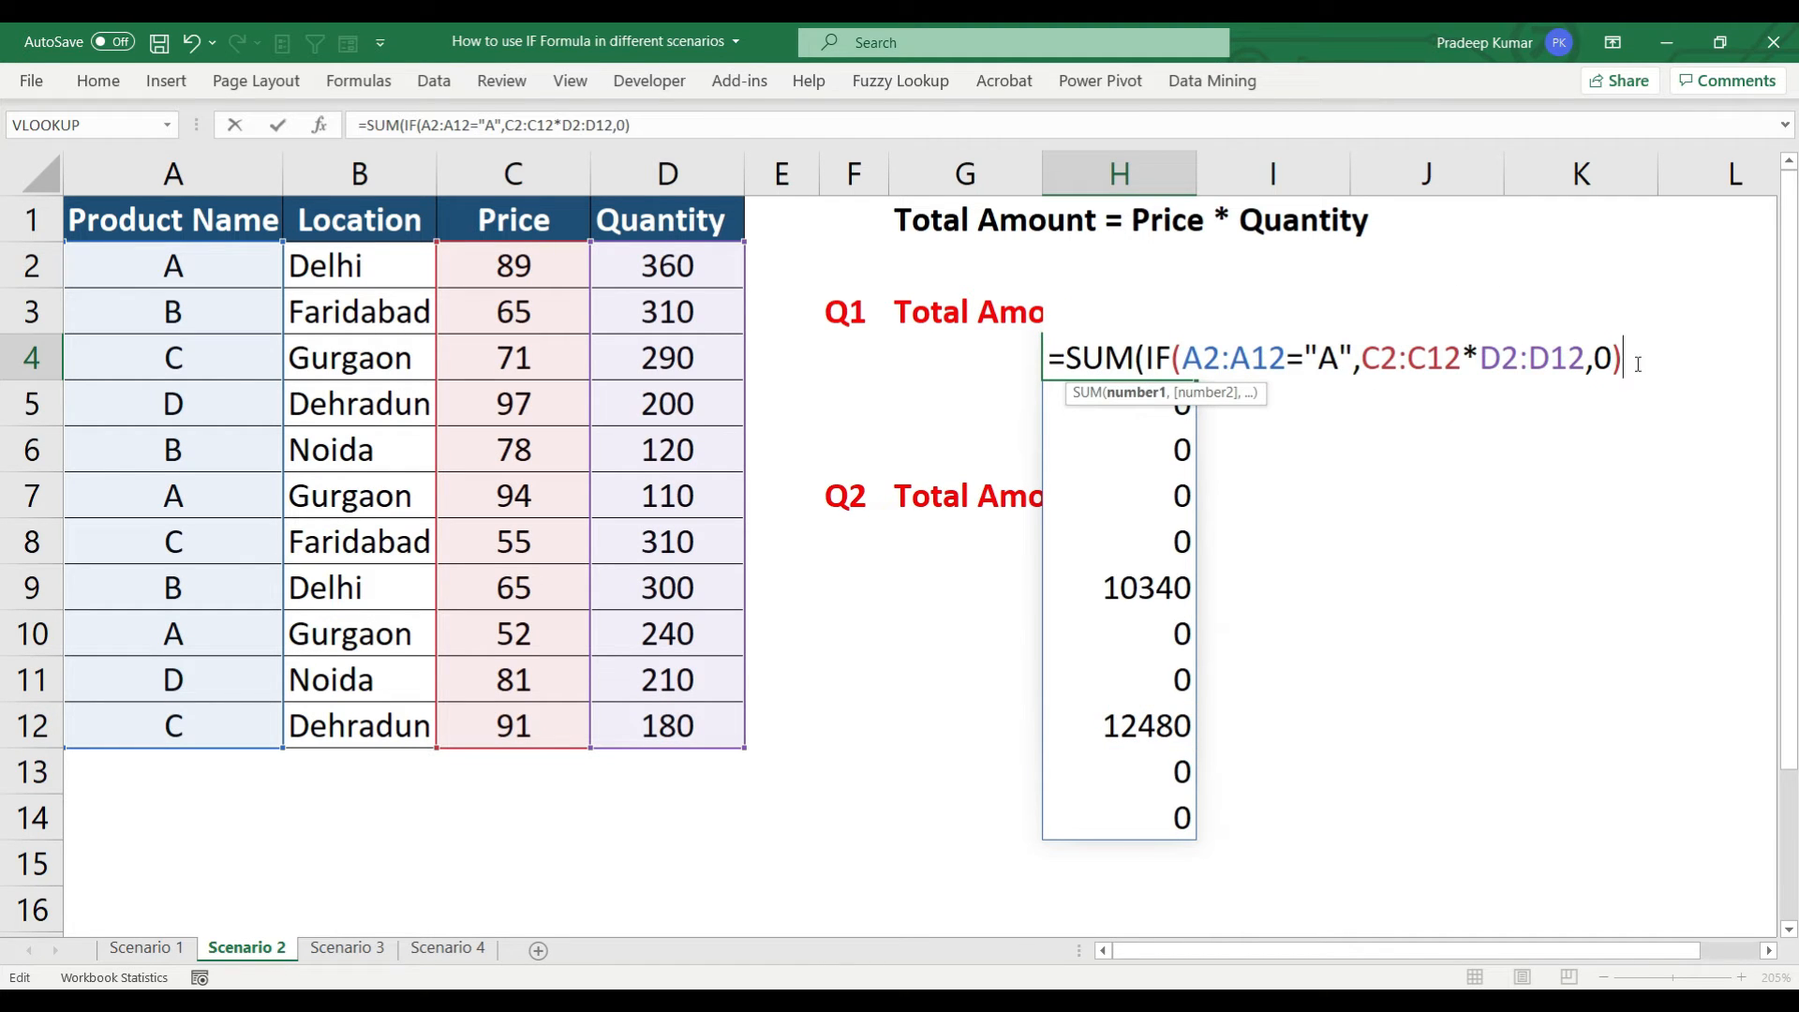
type(")")
key("Return")
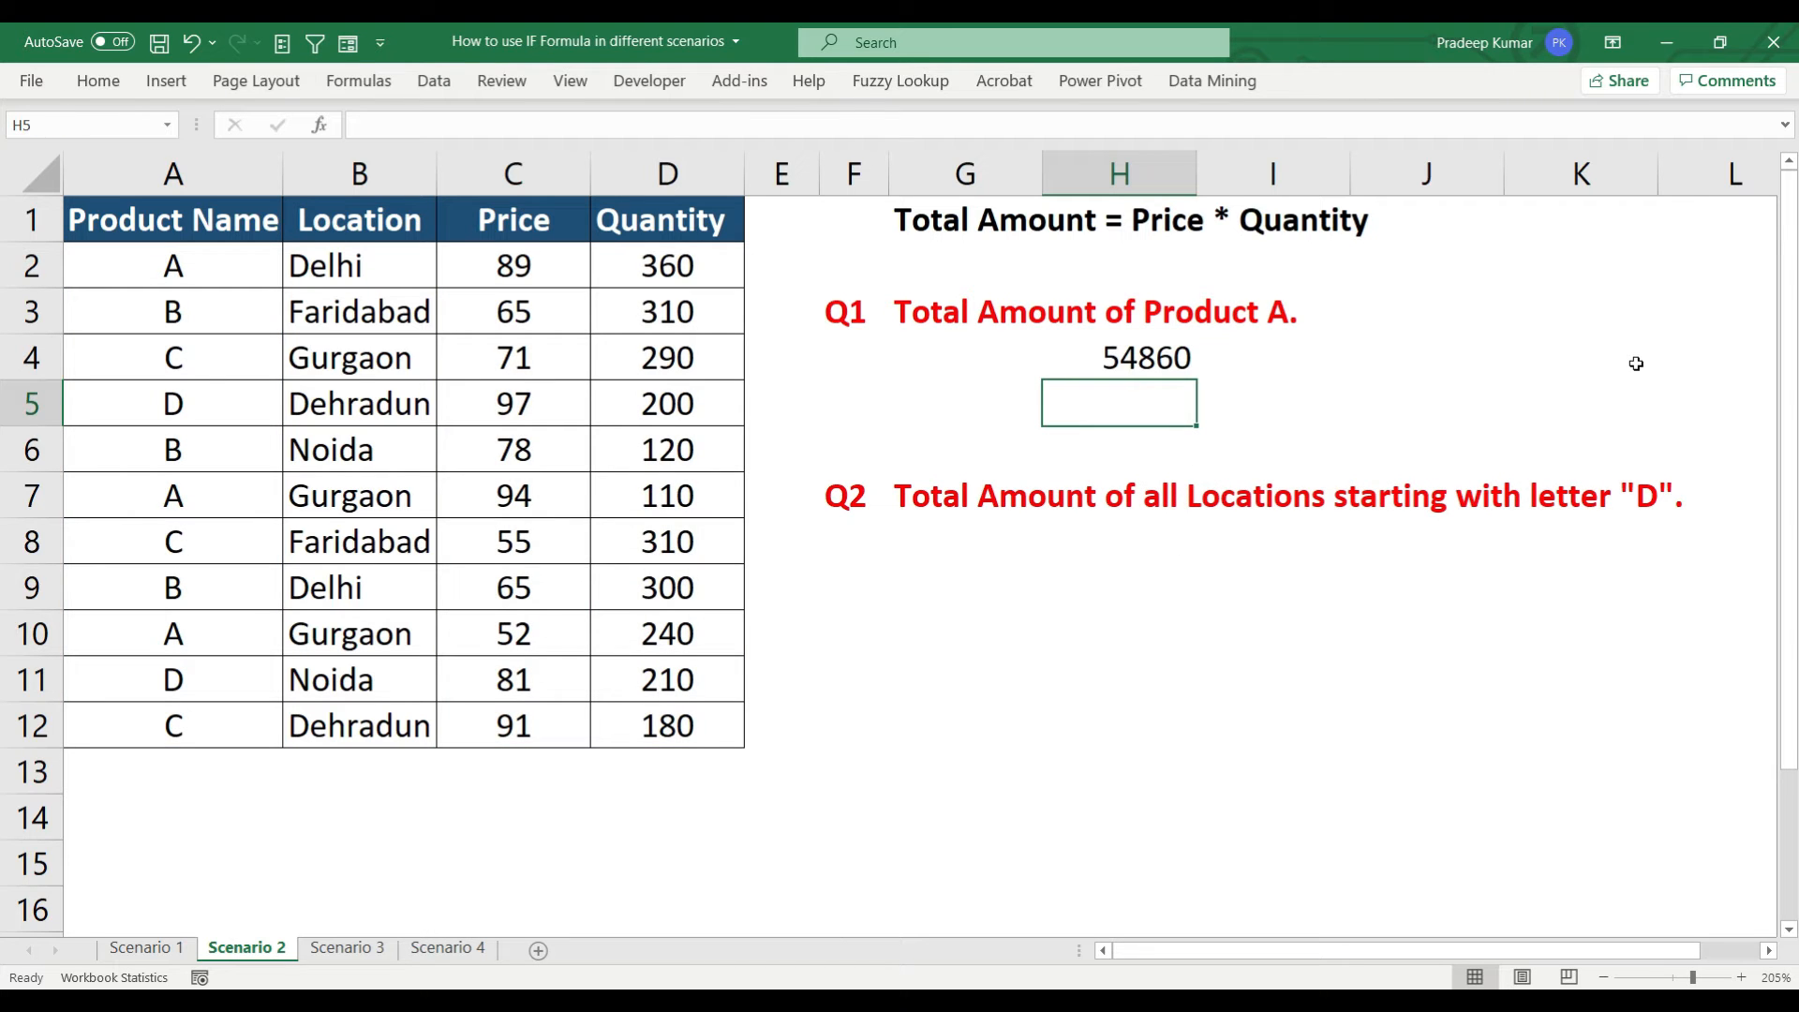
Enter the note "Locations -D" in J8 below the Q2 heading
left_click(1101, 546)
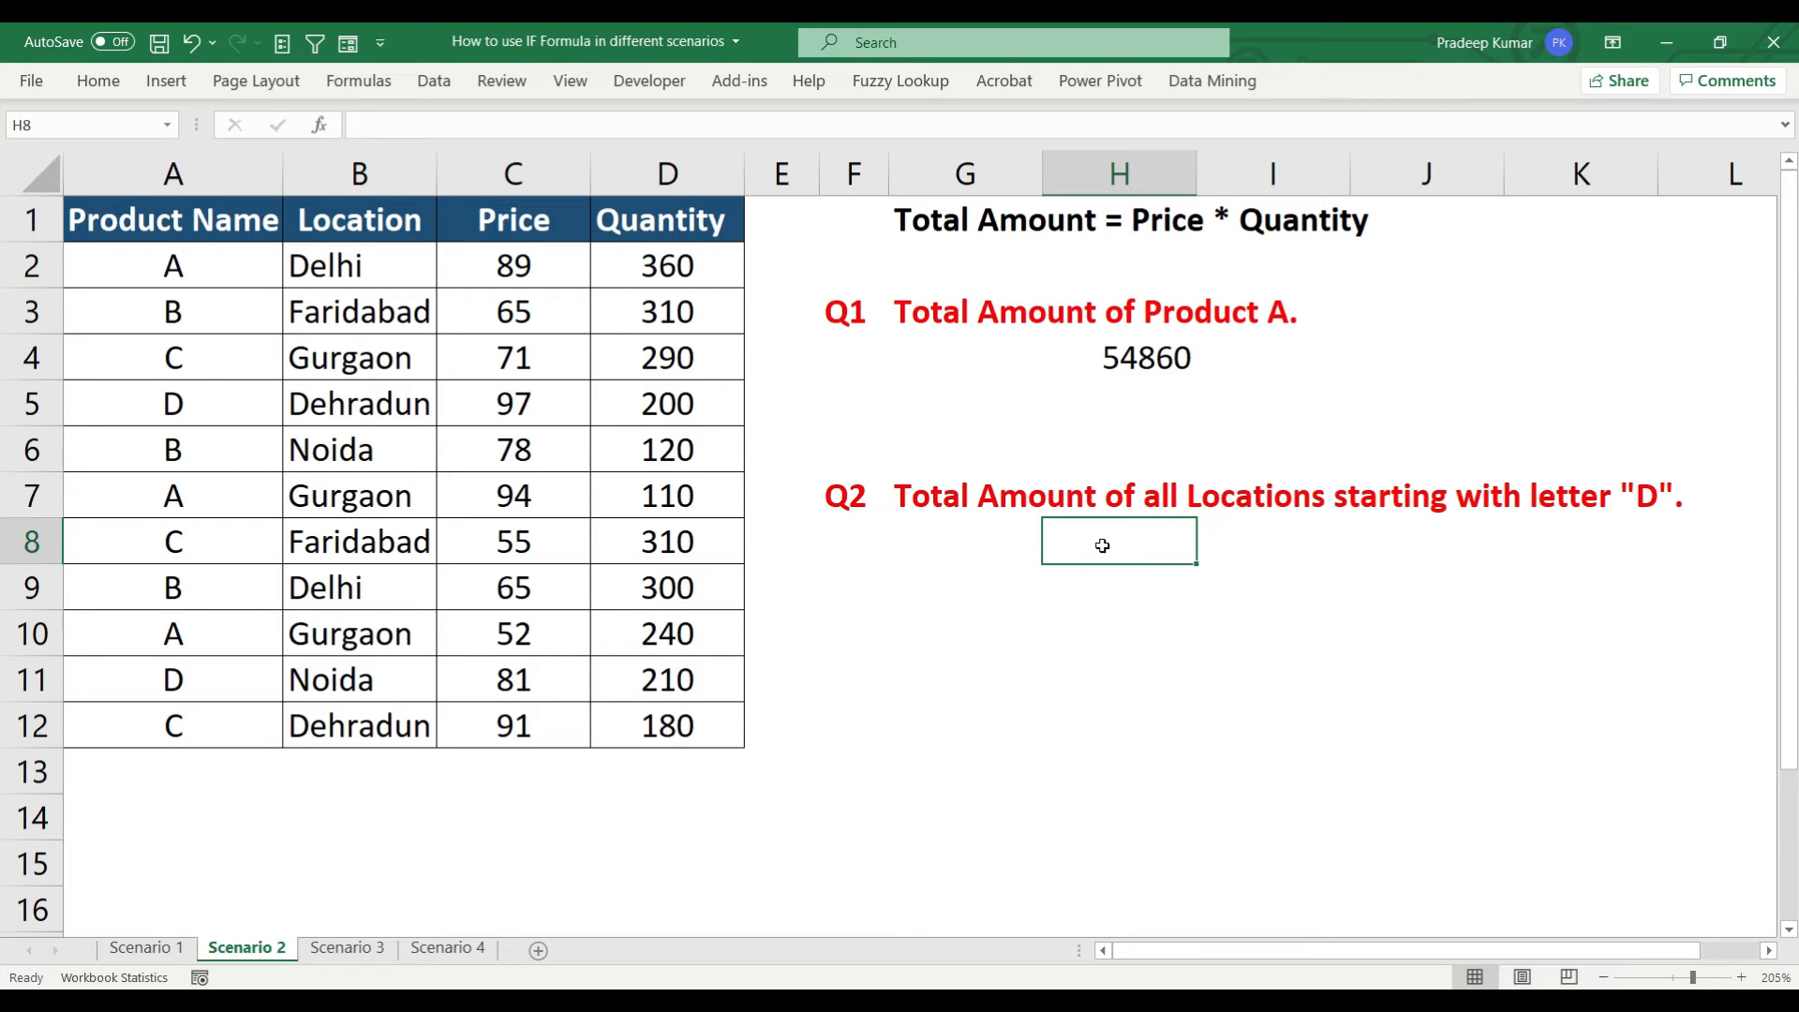
left_click(1354, 544)
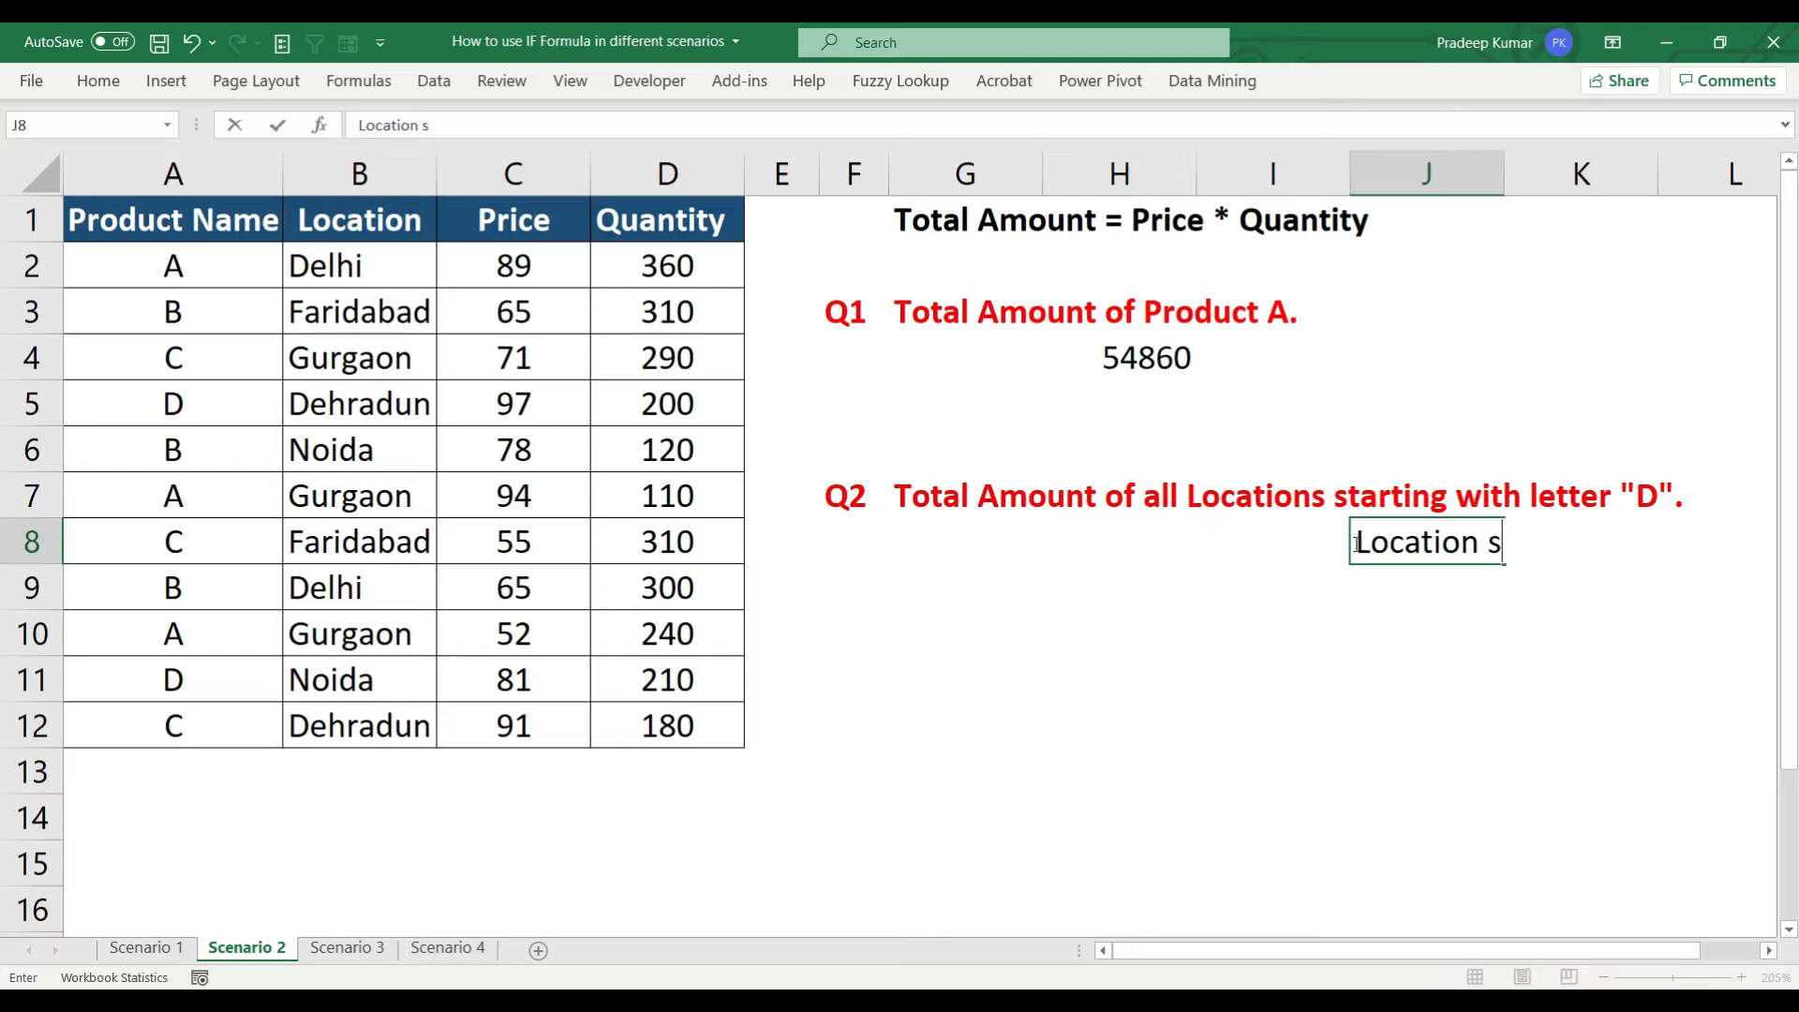
type("Locatons")
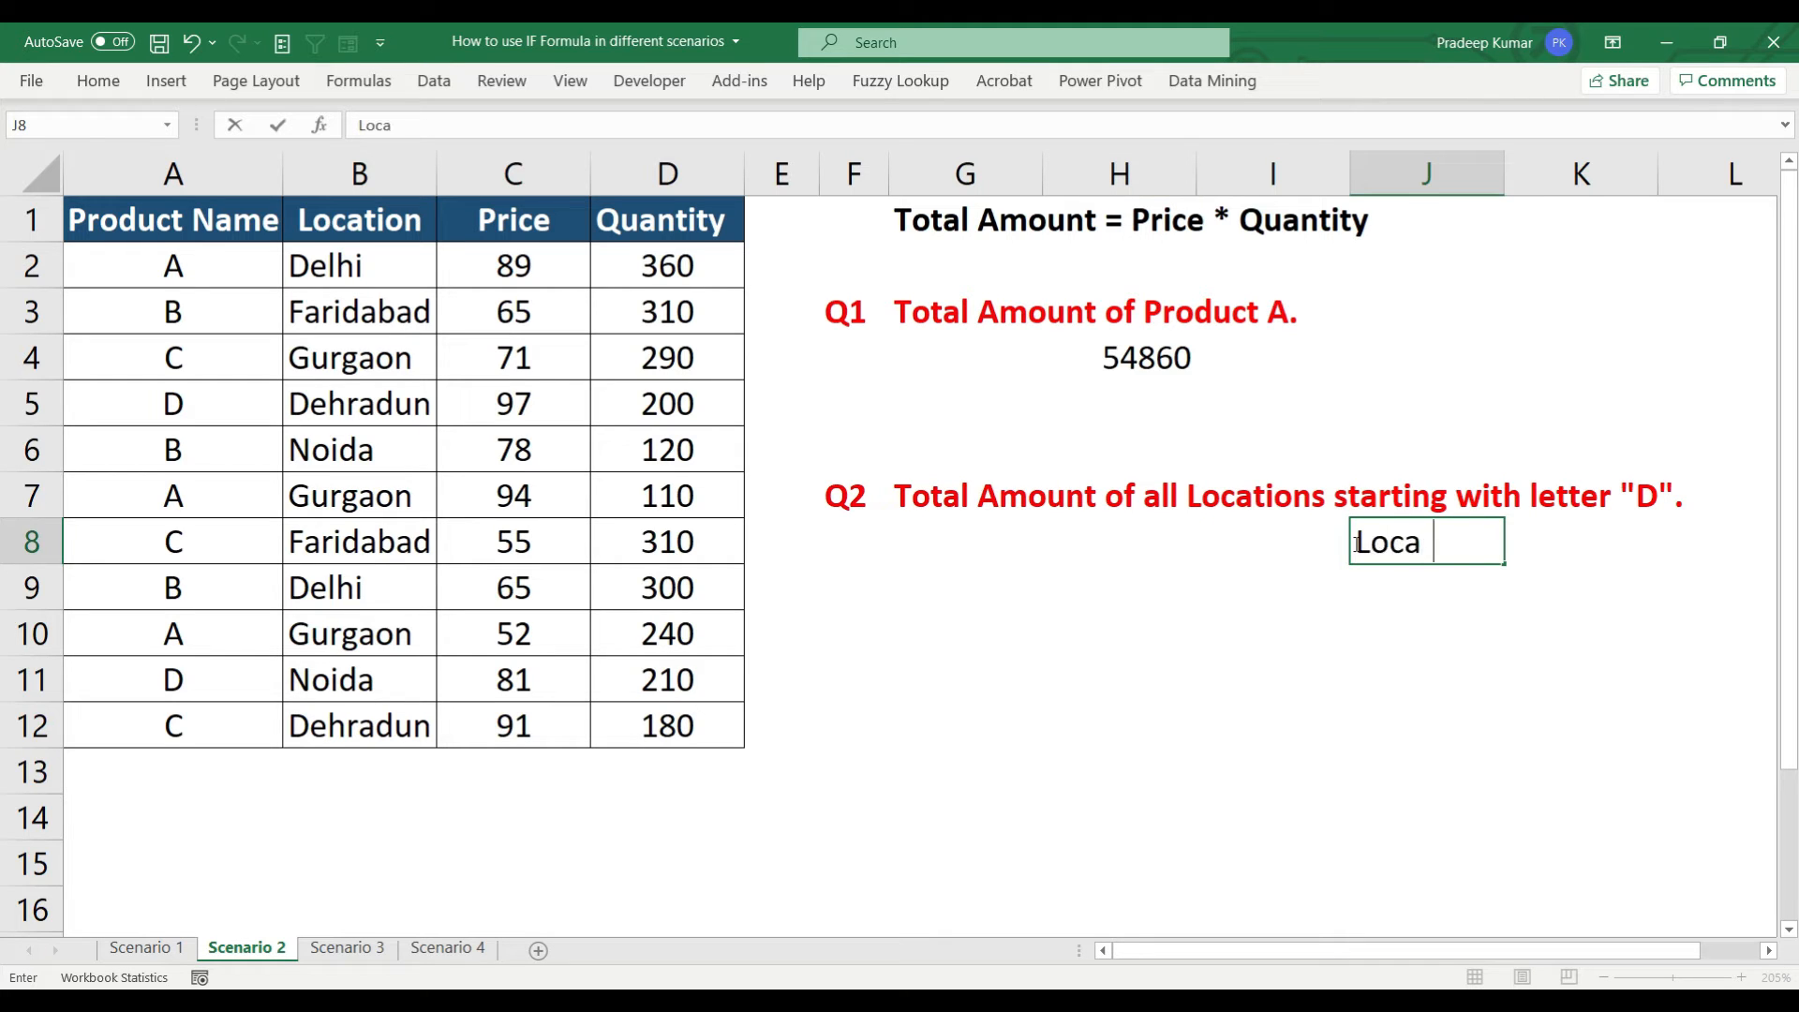
key("BackSpace")
key("BackSpace")
key("BackSpace")
type("ions -D")
key("Return")
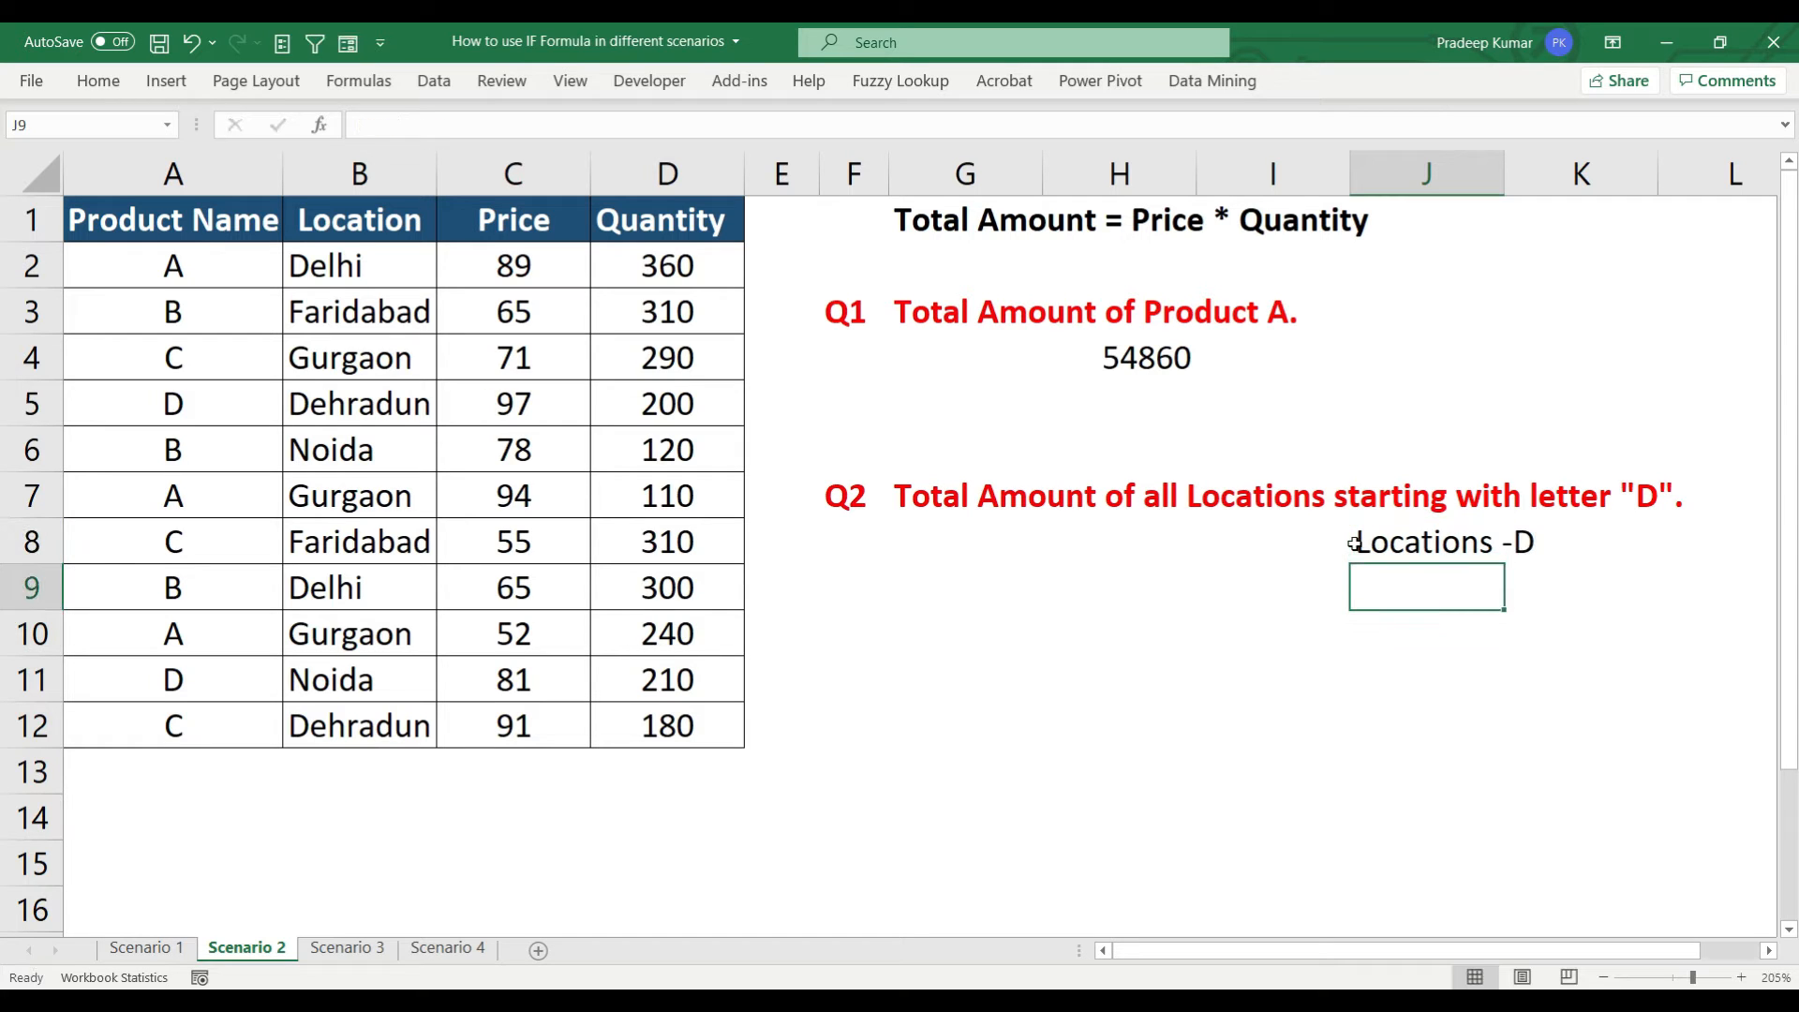
Add the notes "Calculation - P * Q" in J9 and "Total" in J10
type("Calc")
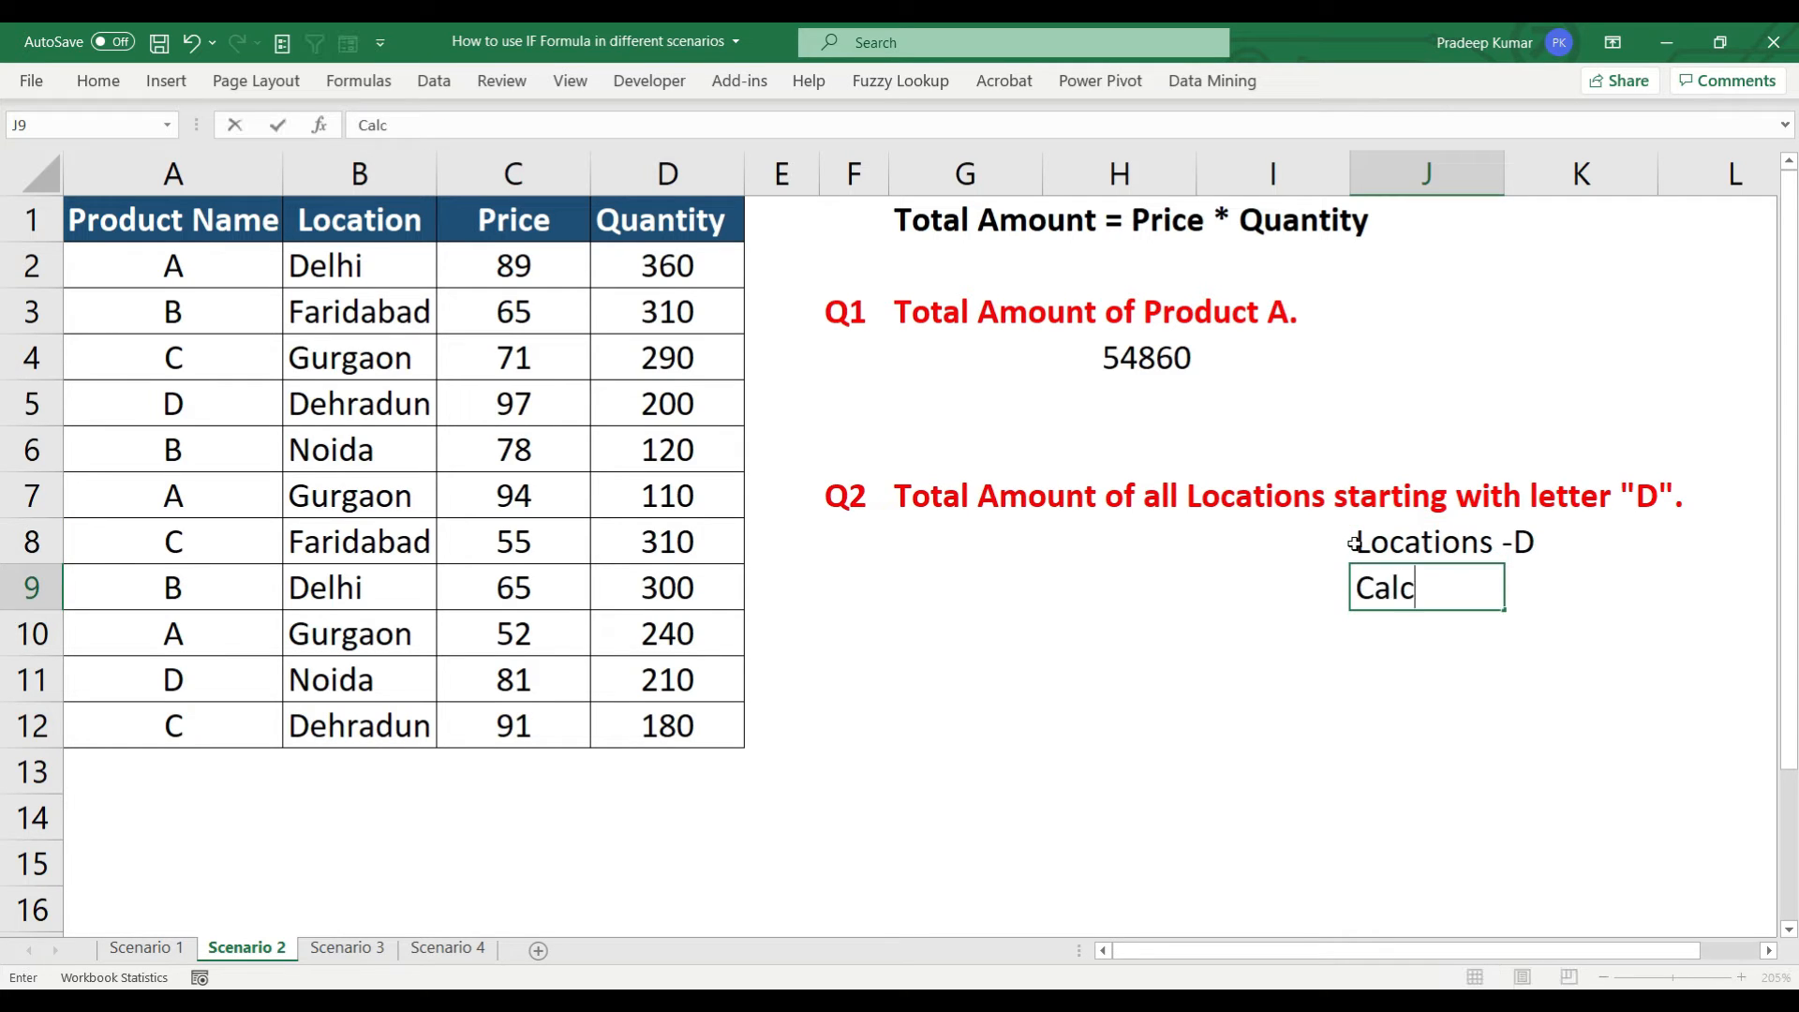
type("ulation - ")
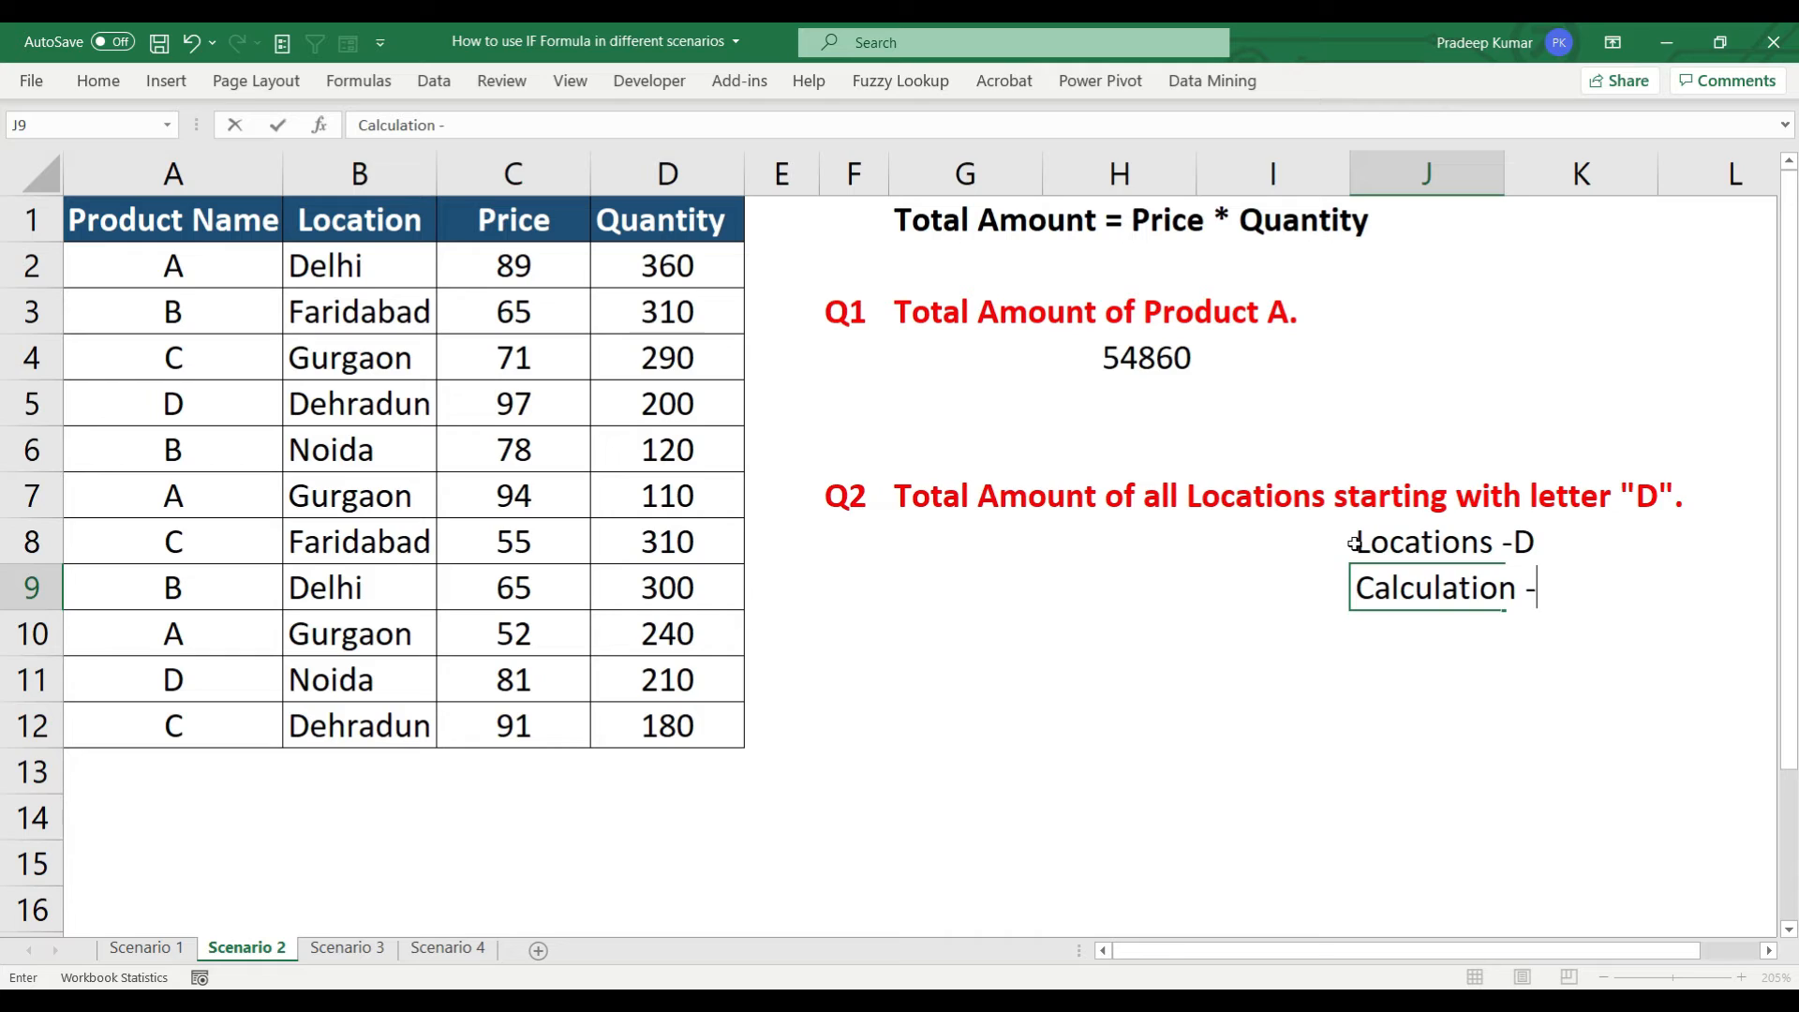
type("P * Q")
key("Return")
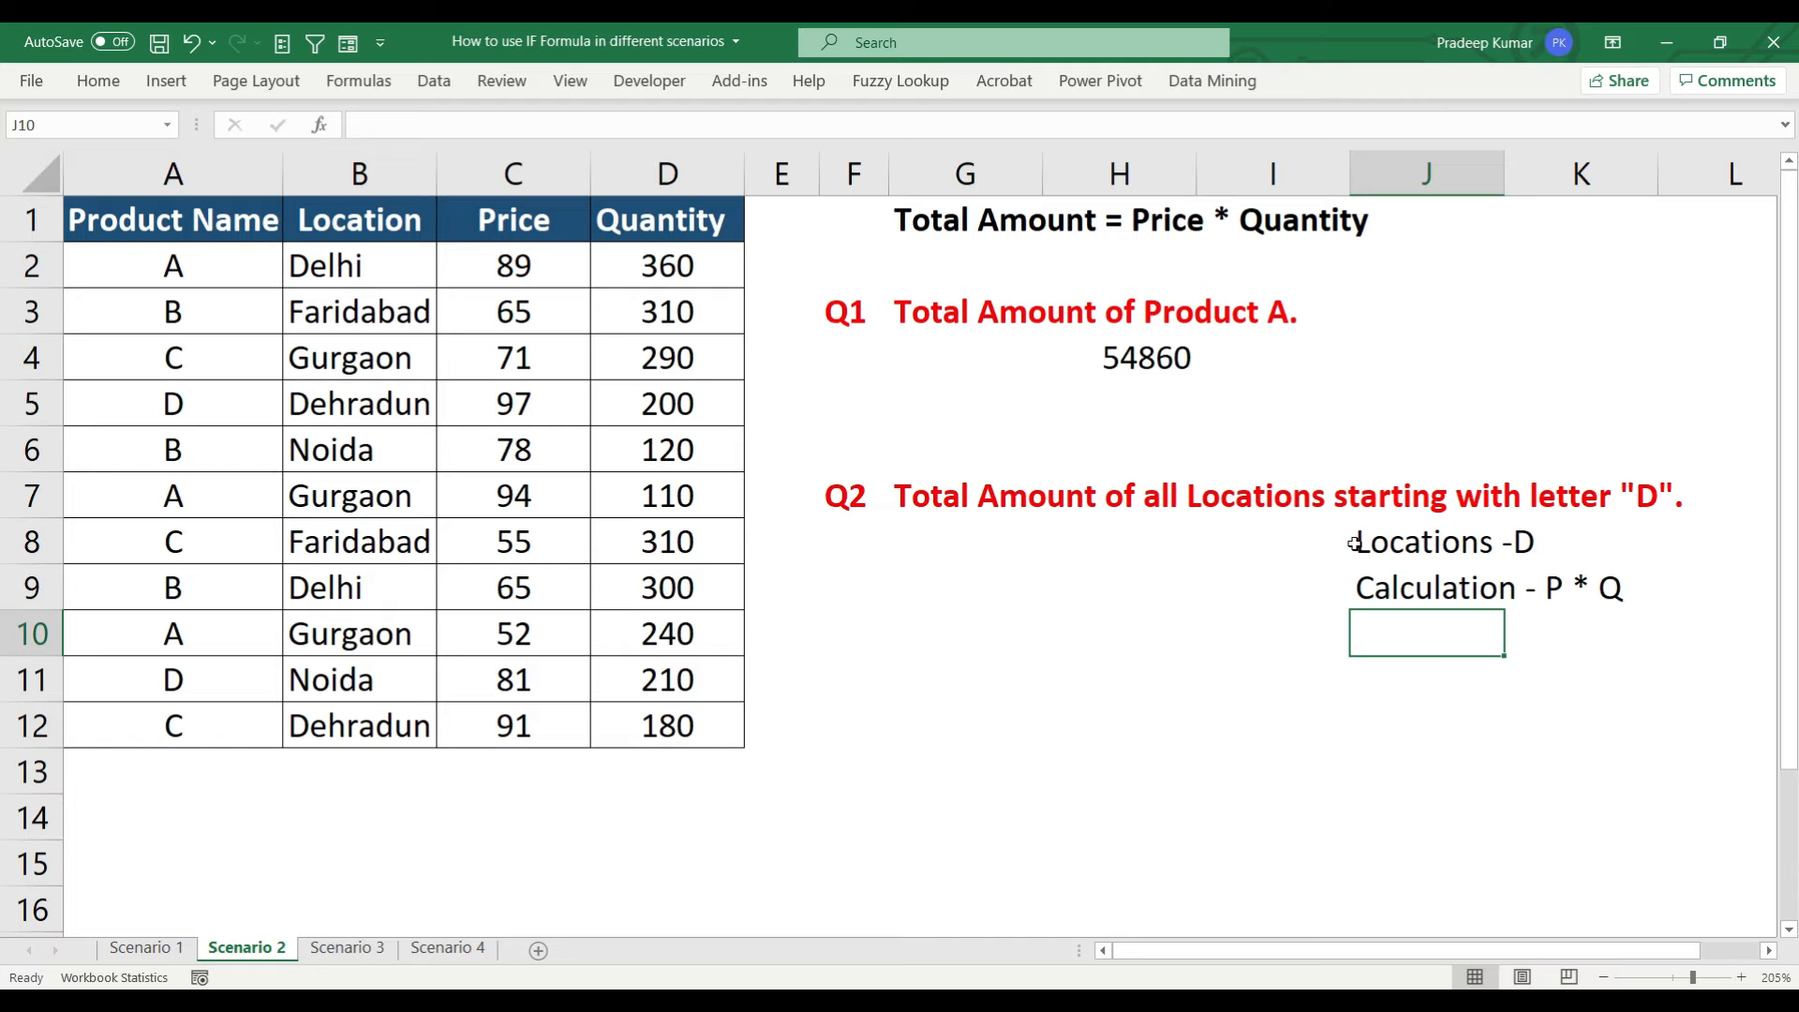
type("Total")
Extract the first letter of the first location in H8 with =LEFT(B2,1)
left_click(1084, 547)
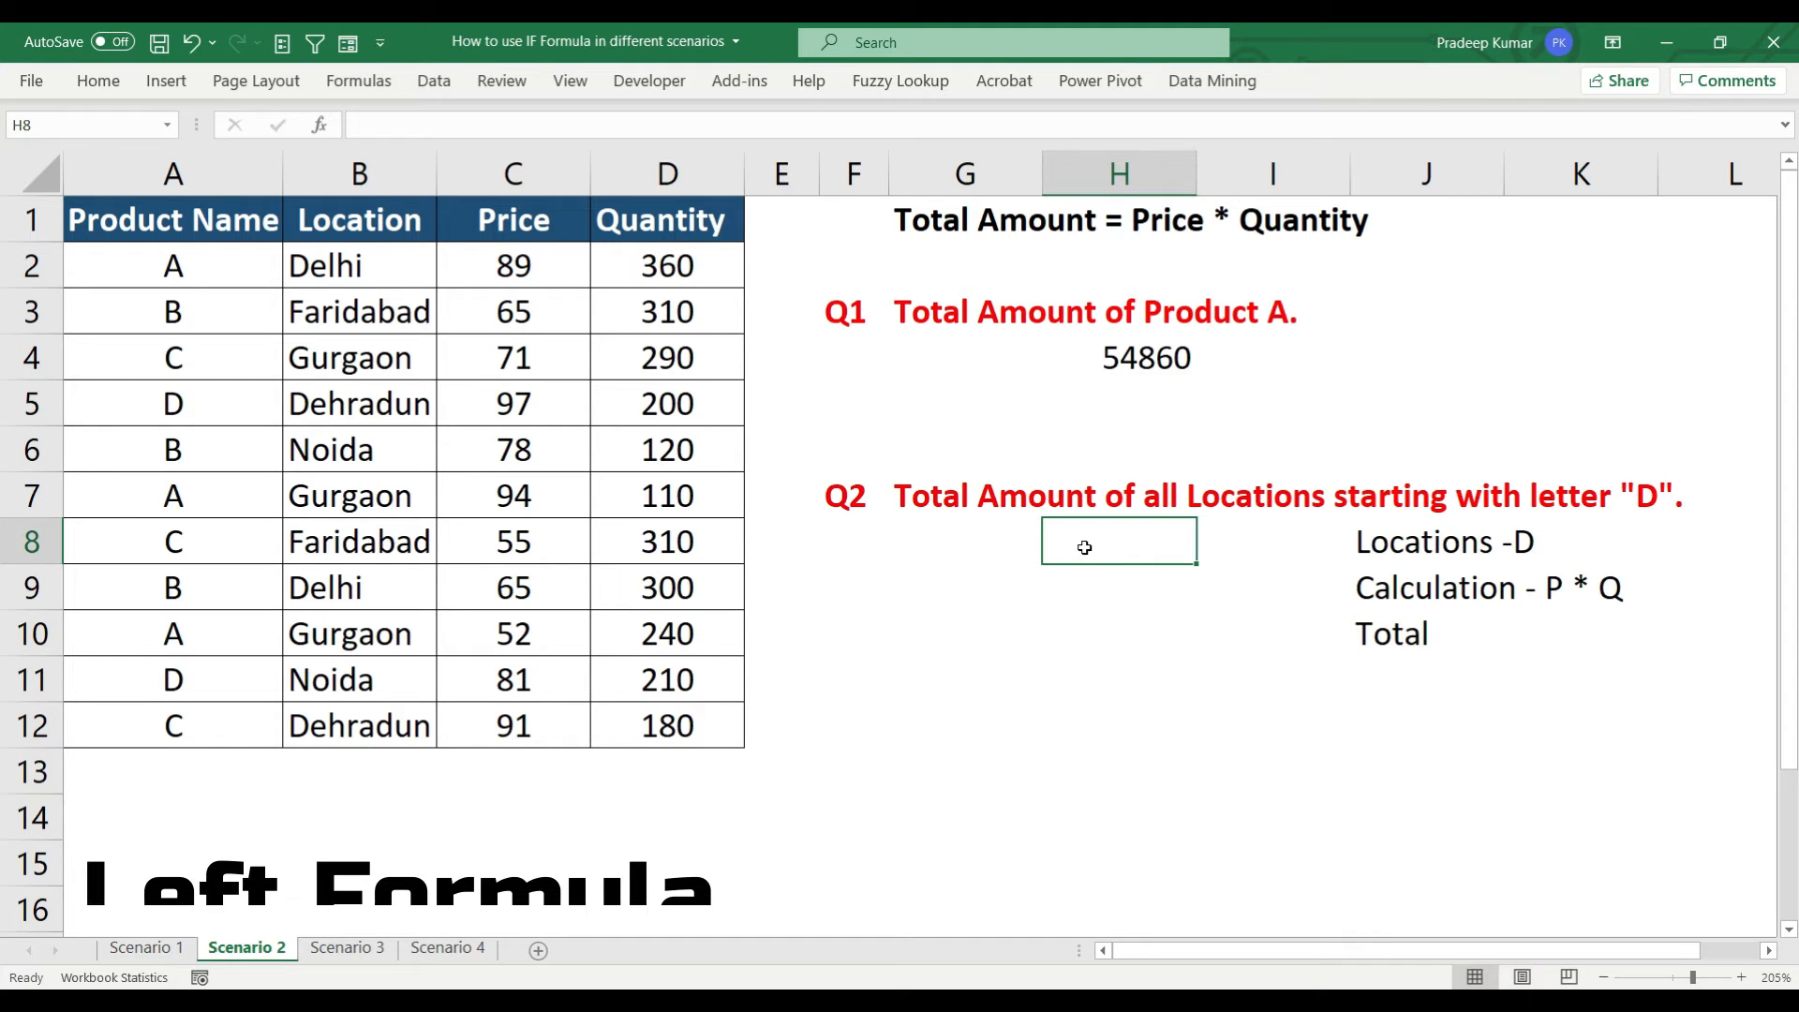
type("=lef")
key("Tab")
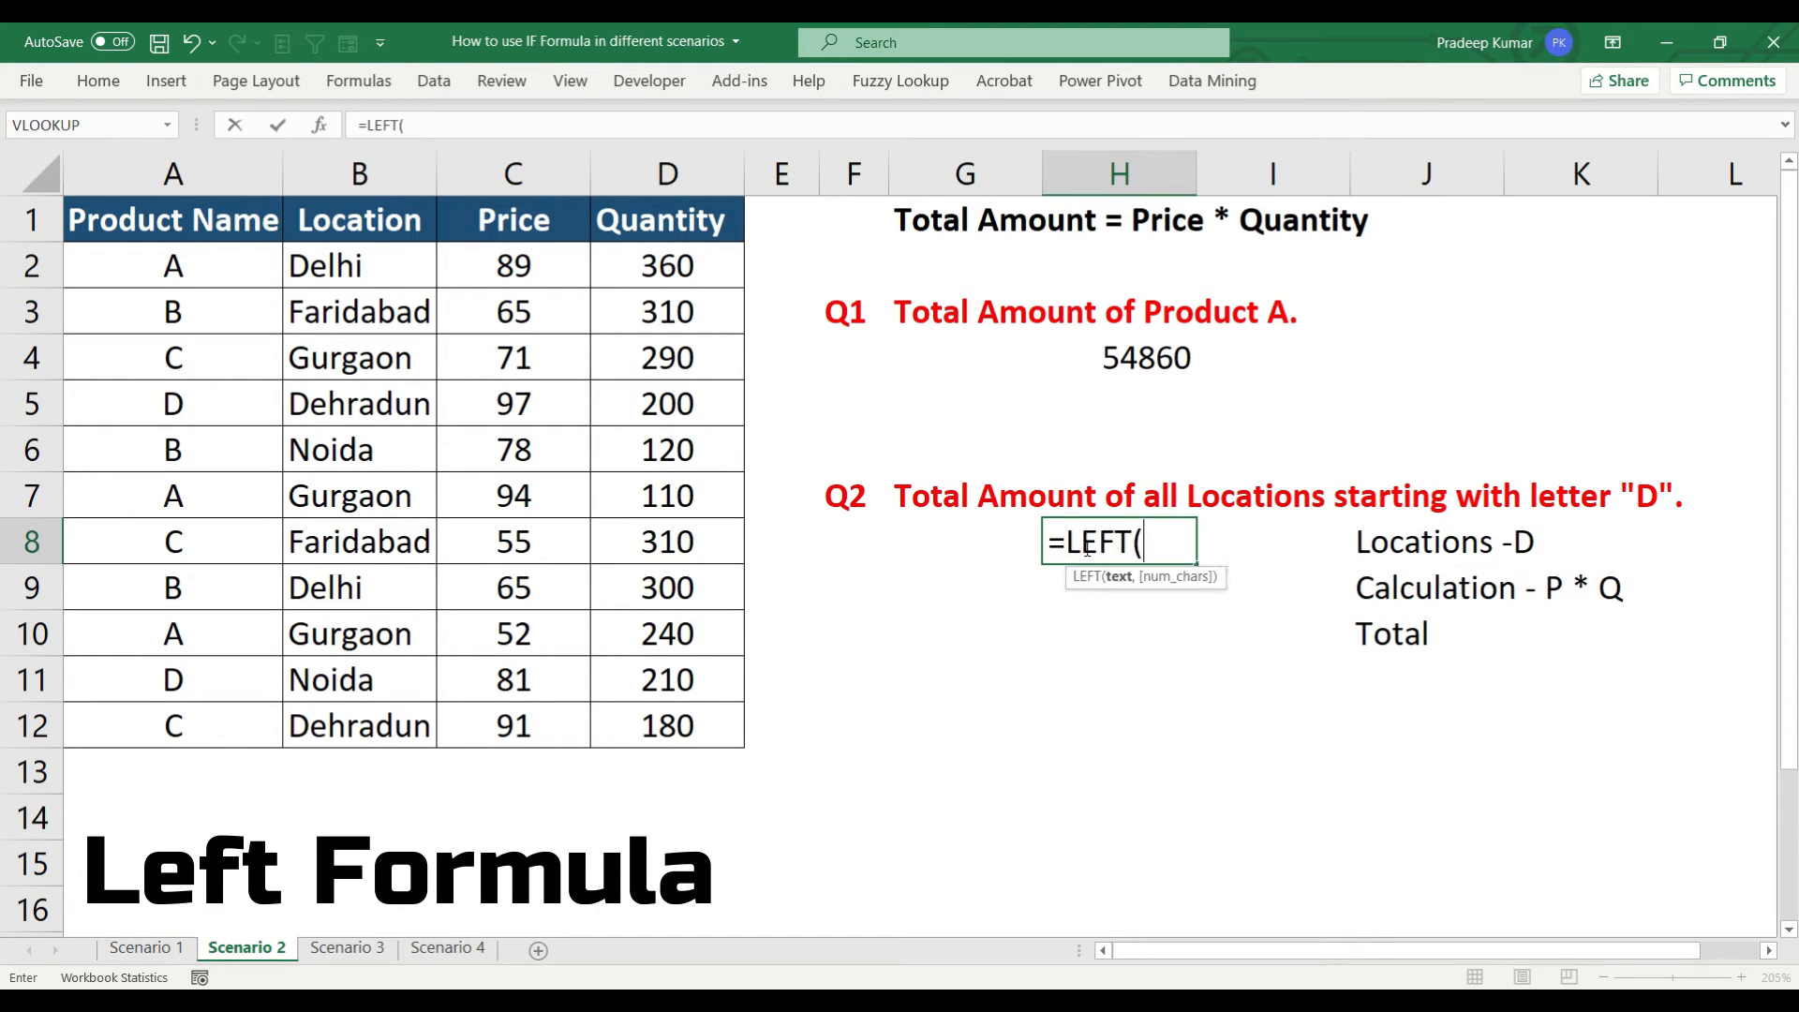
left_click(385, 265)
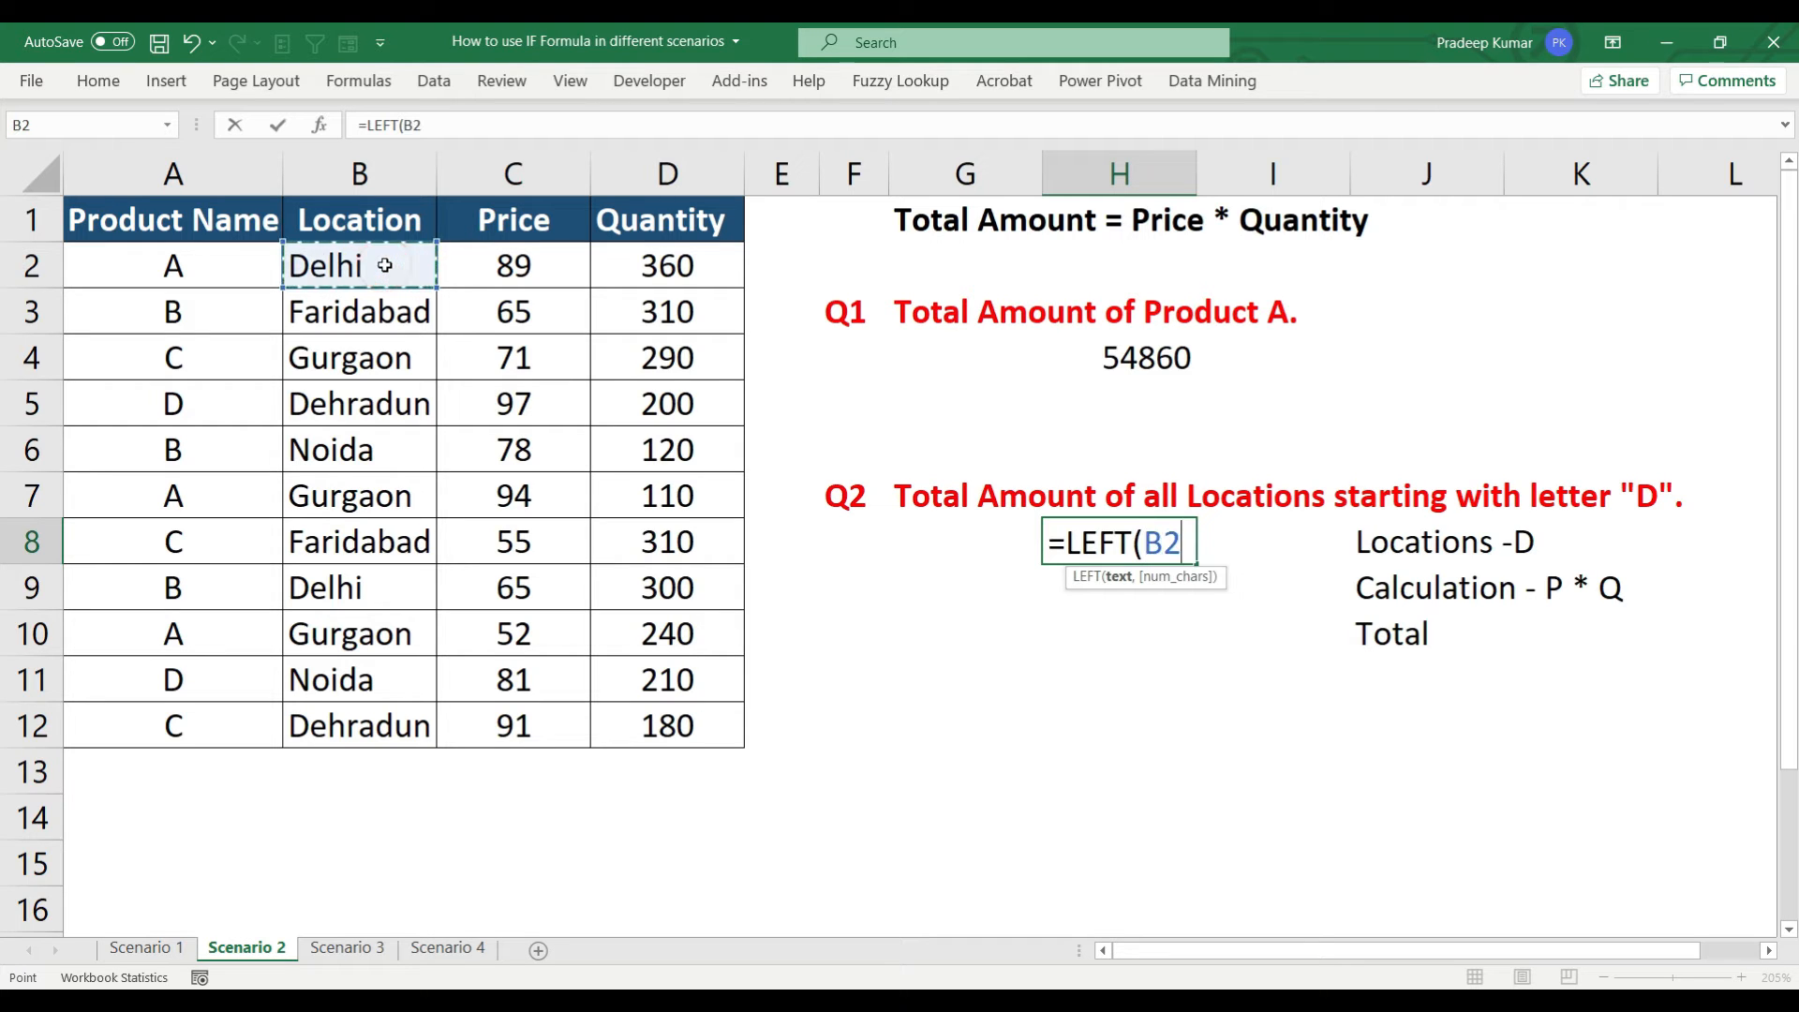
type(",1)")
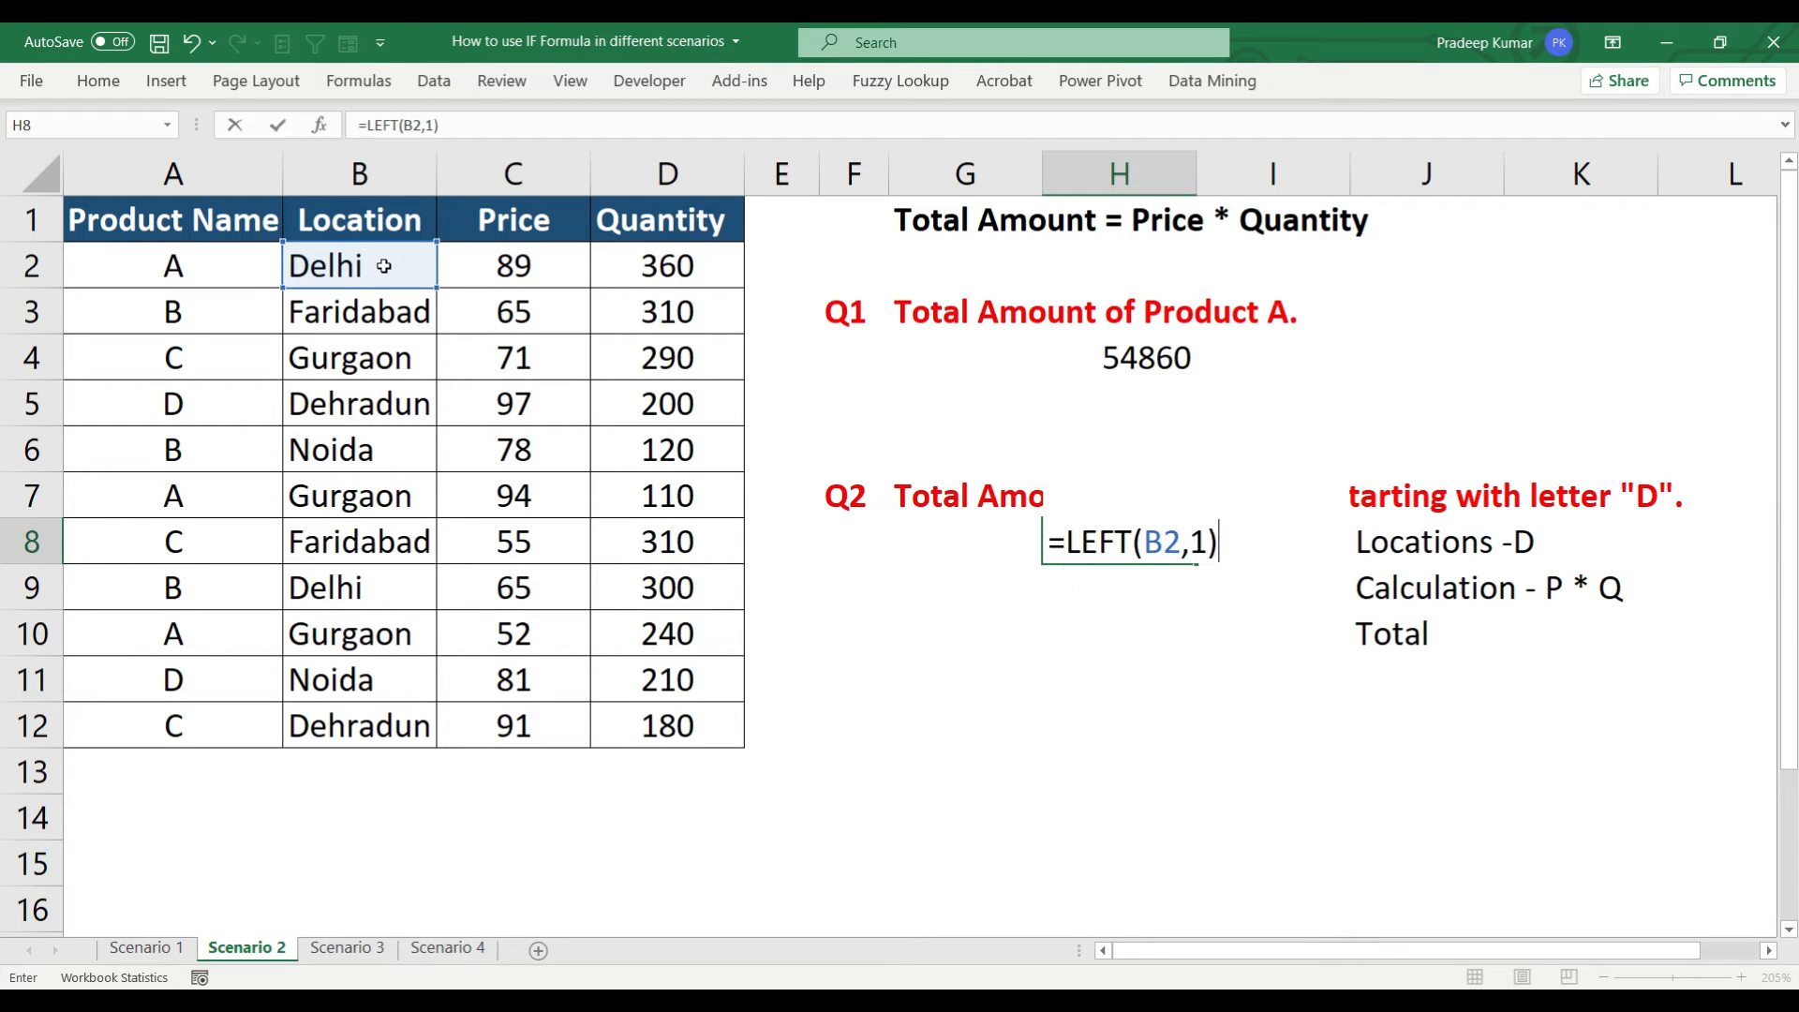
key("Return")
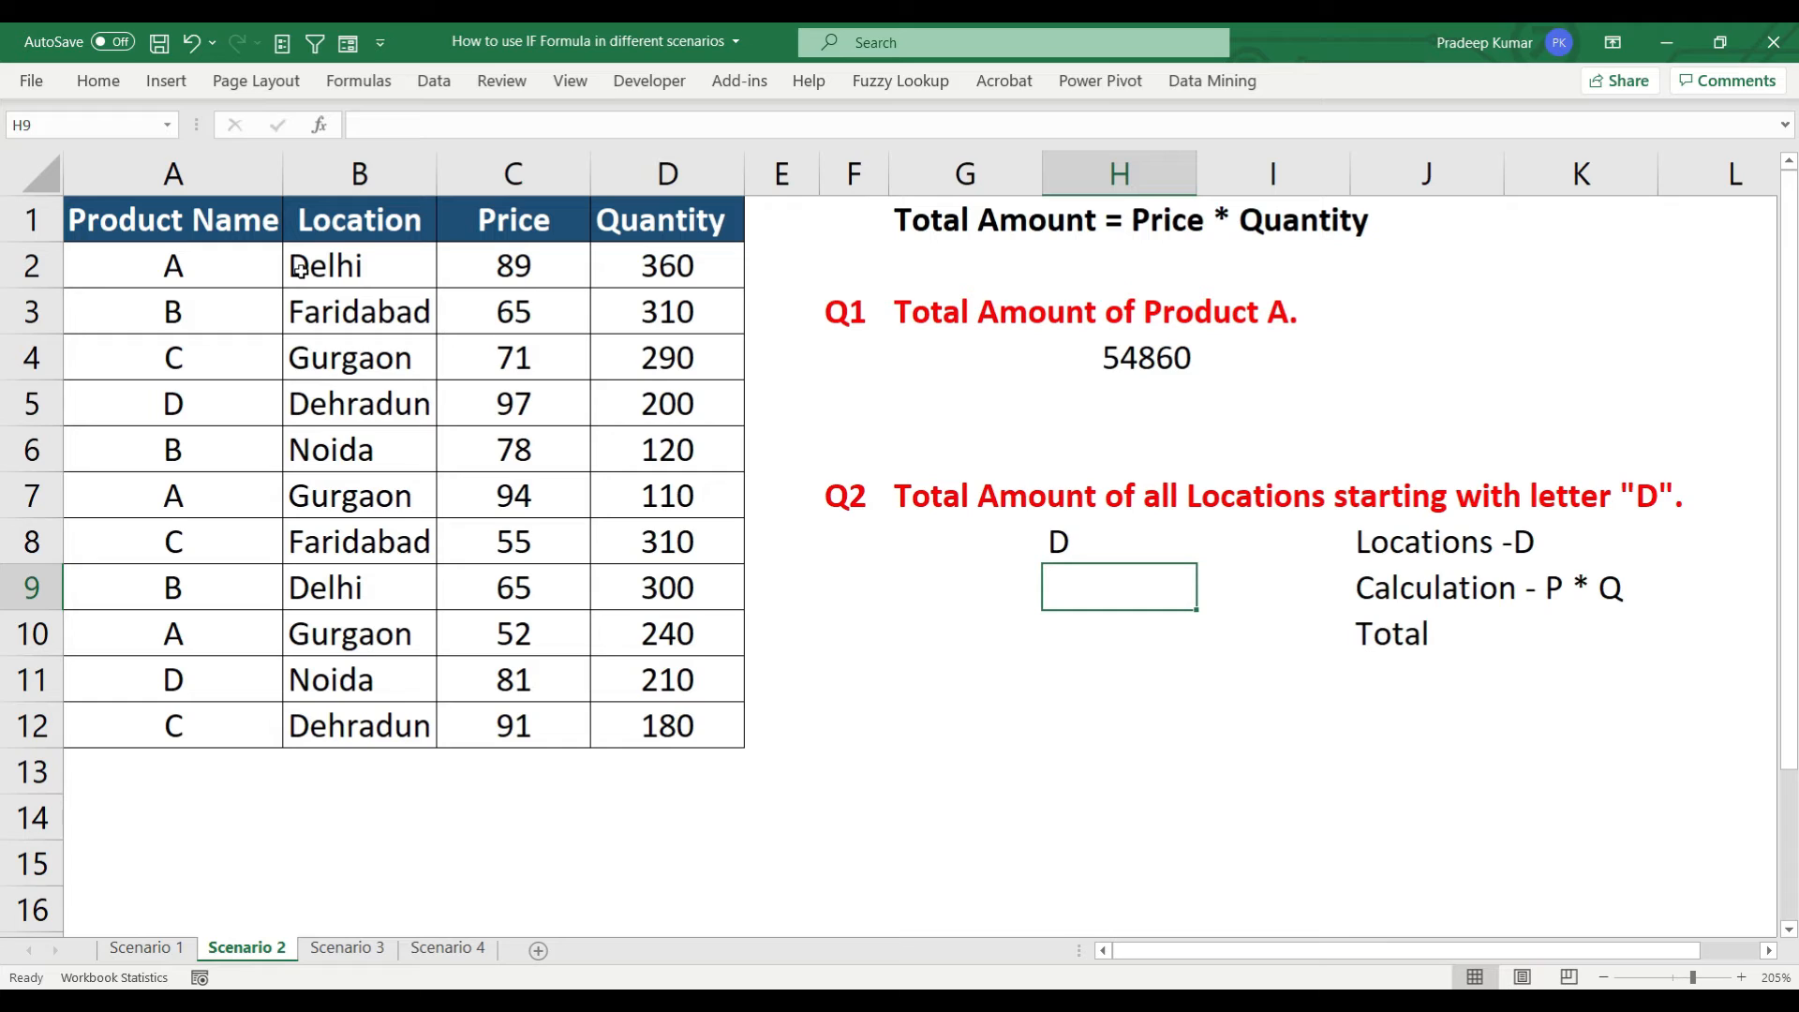
Extend the LEFT formula in H8 to the whole Location range, giving =LEFT(B2:B12,1)
double_click(1108, 534)
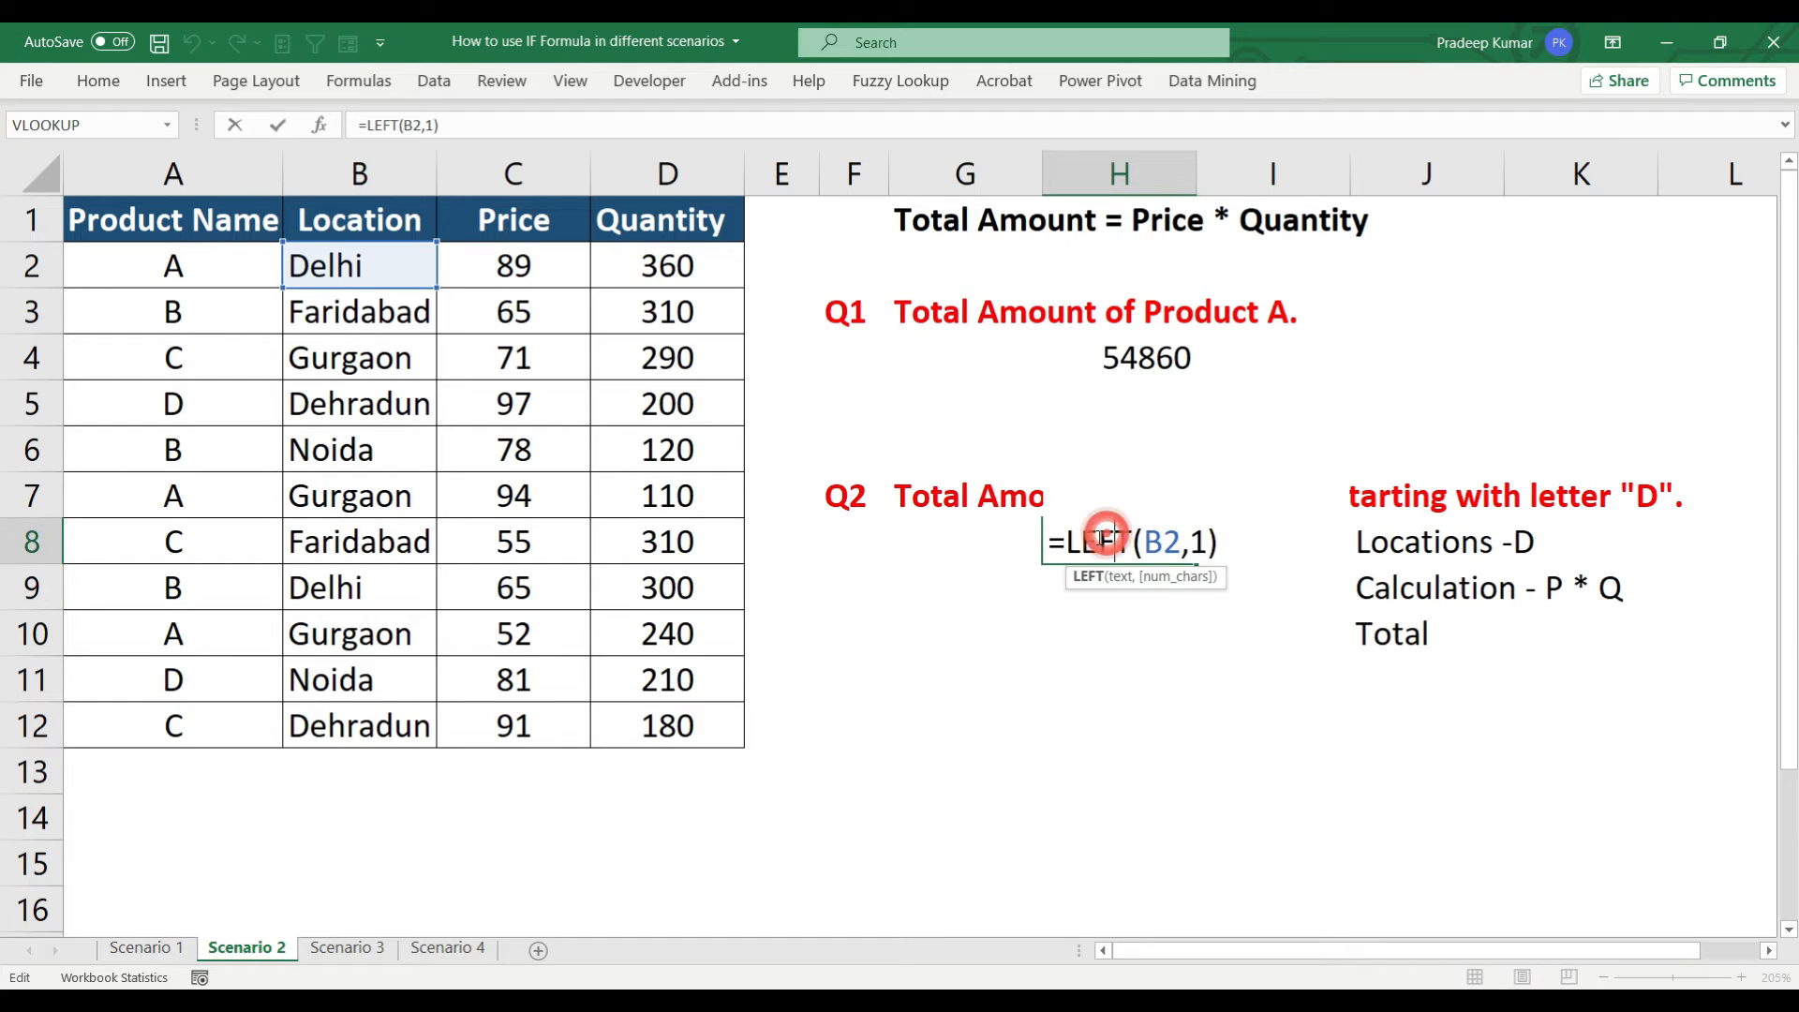
left_click_drag(1142, 541, 1180, 542)
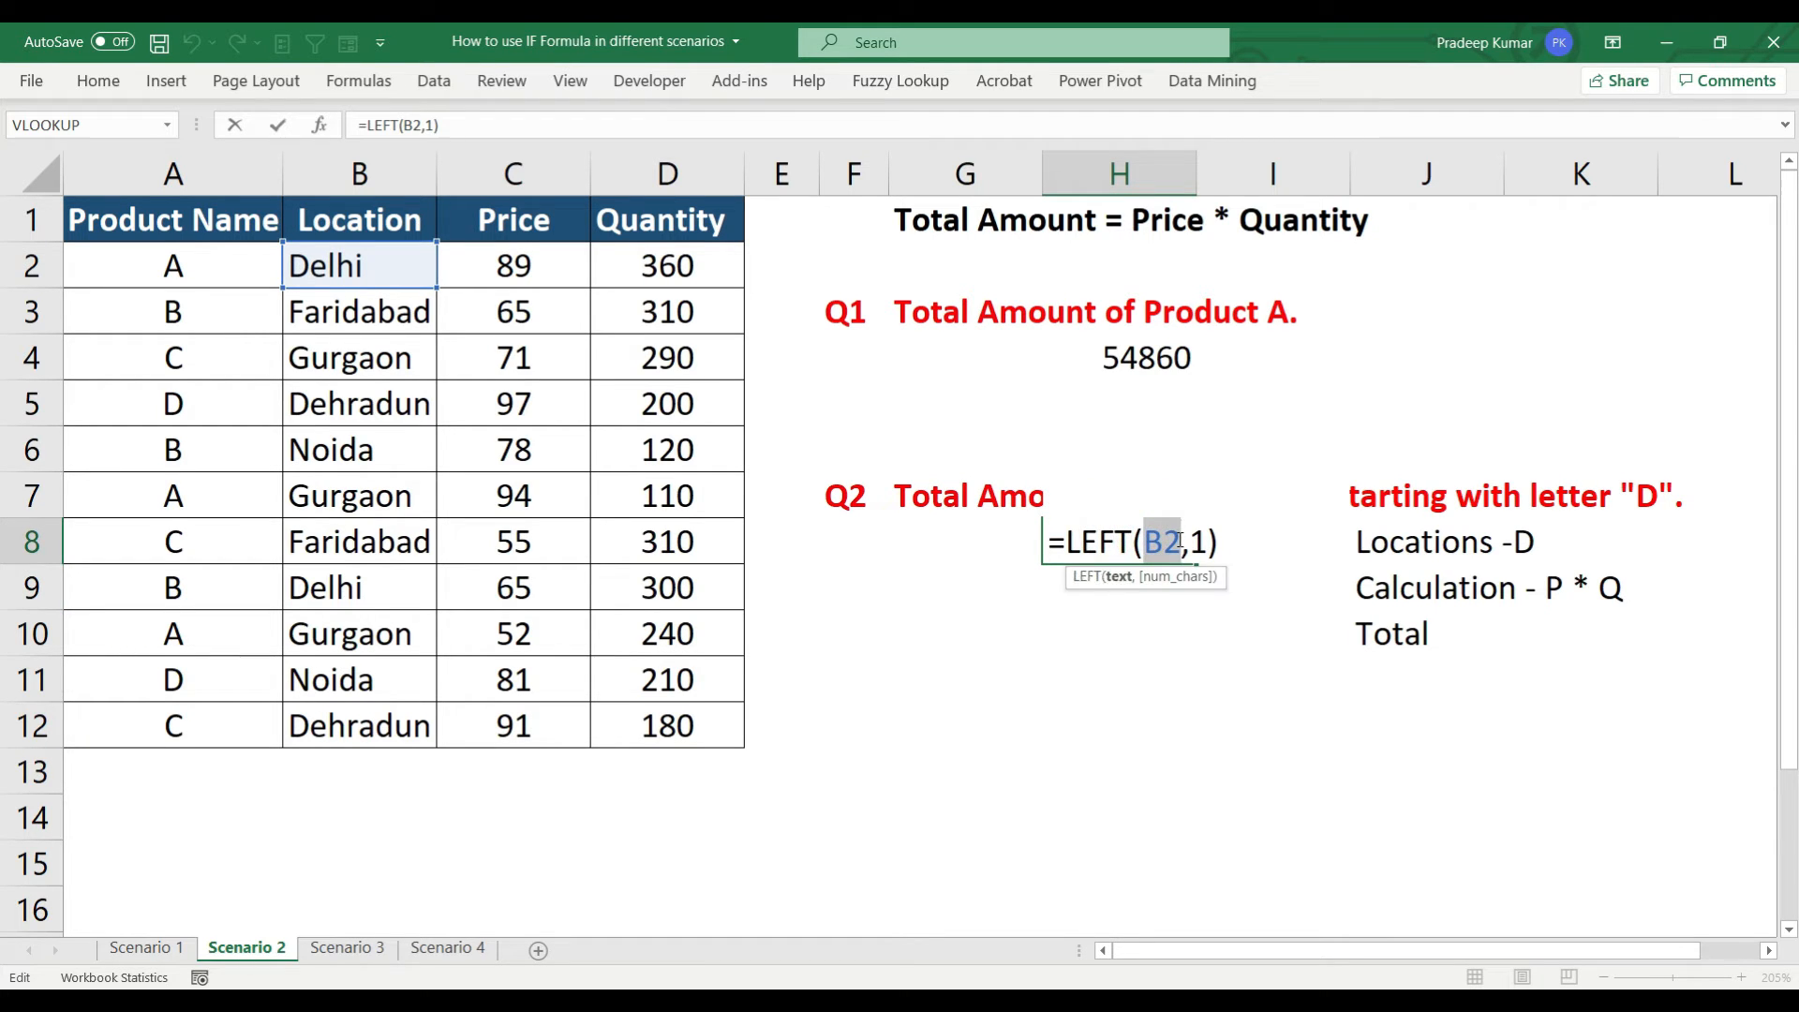
key("BackSpace")
left_click_drag(339, 260, 329, 717)
key("Return")
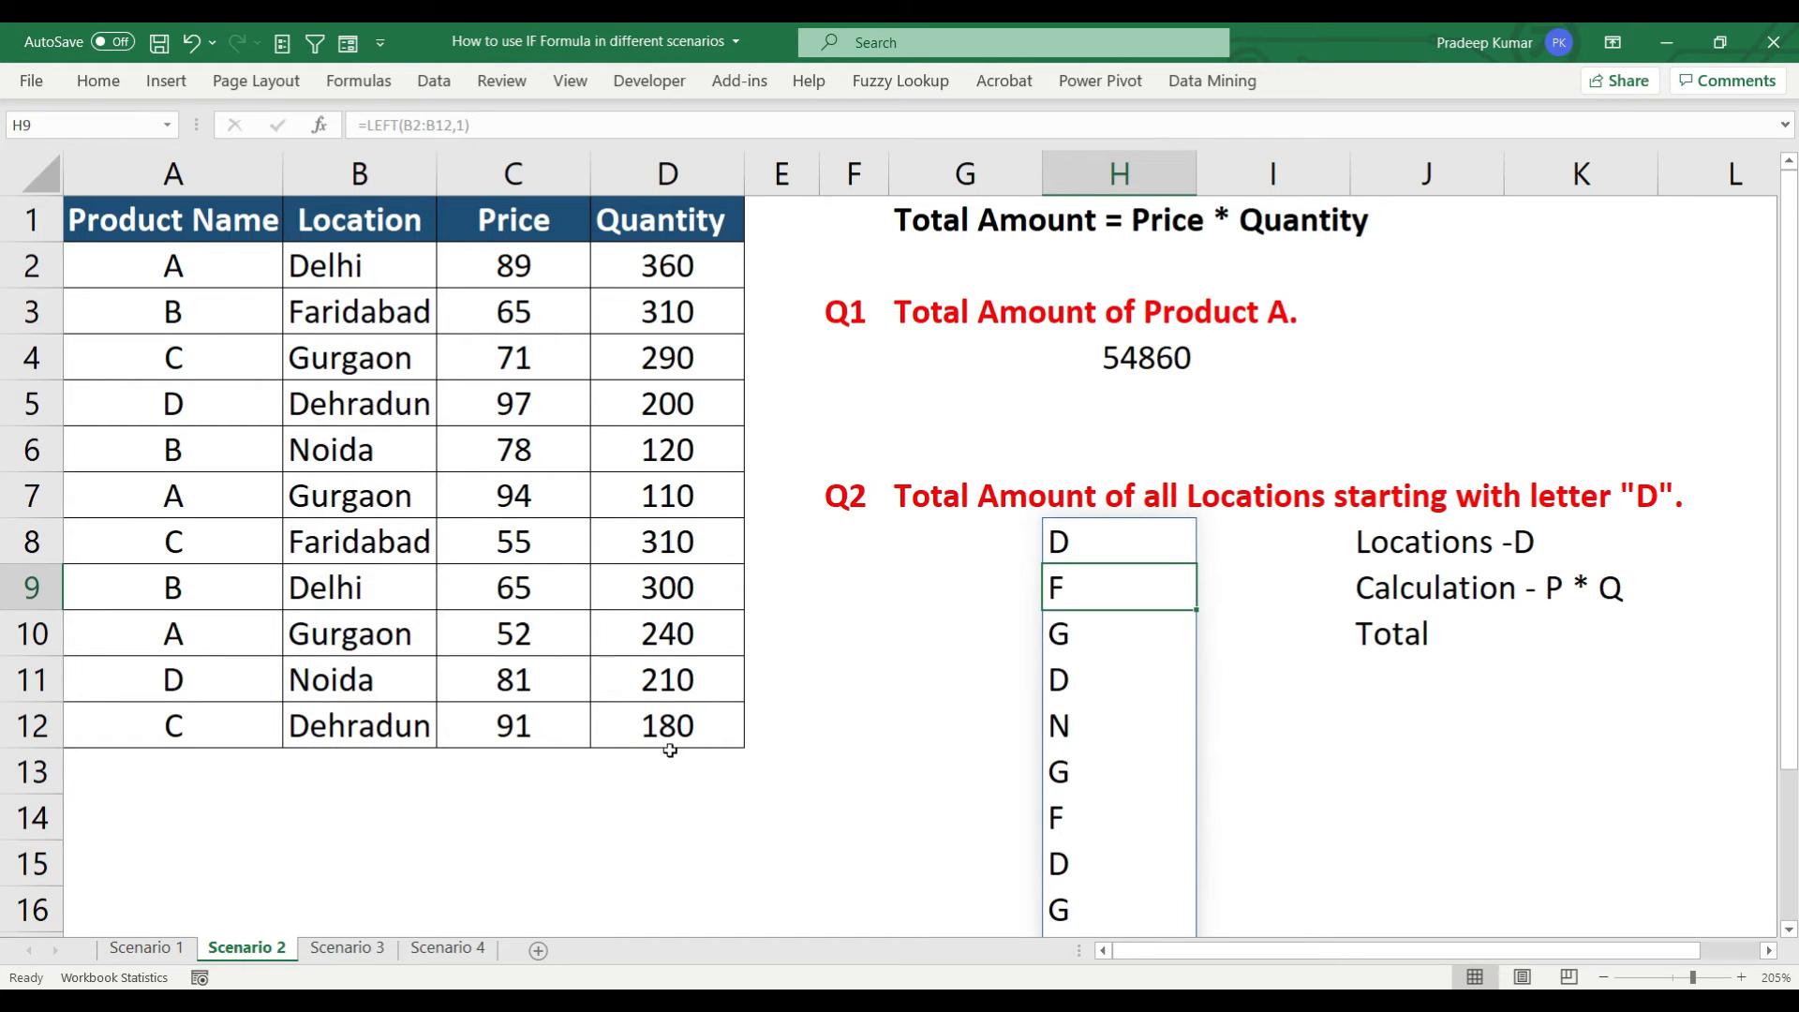
Compare the Location range B2:B12 with the first letters spilled from H8
key("Up")
left_click(1091, 543)
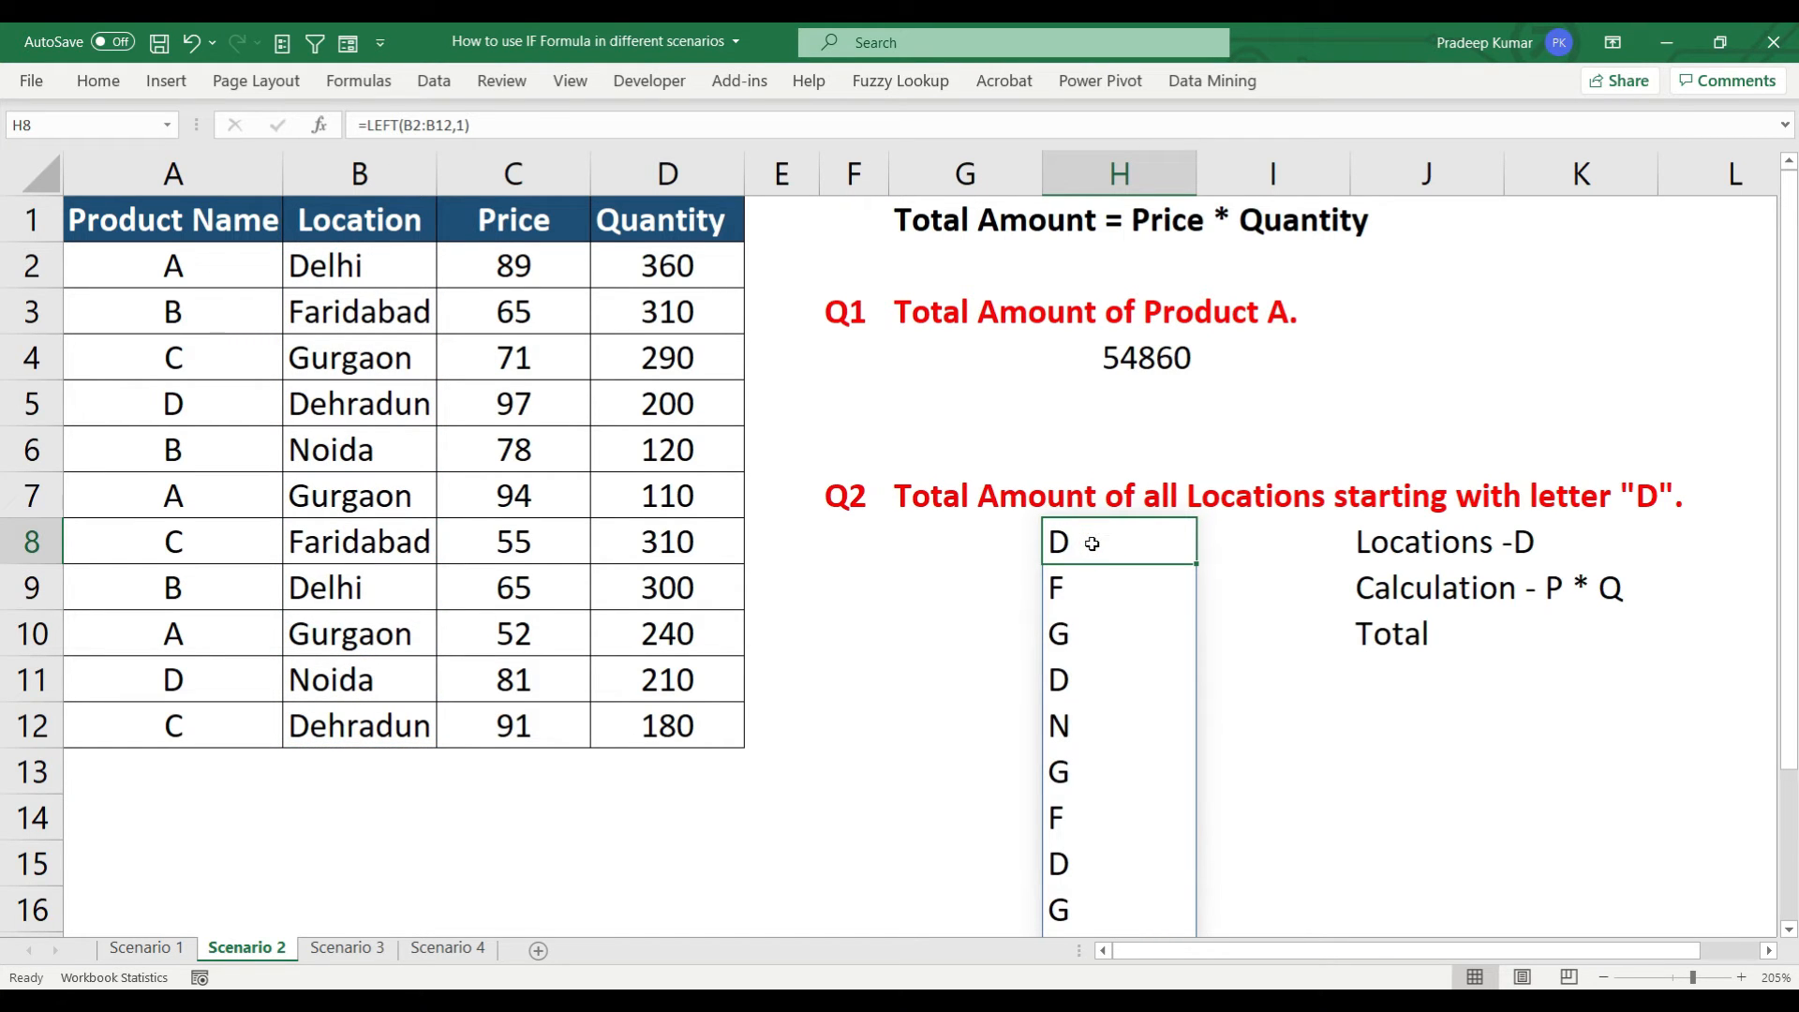
left_click_drag(362, 267, 374, 727)
left_click(1136, 531)
Wrap the LEFT formula in H8 in an IF whose logical test is LEFT(B2:B12,1)="D"
double_click(1133, 532)
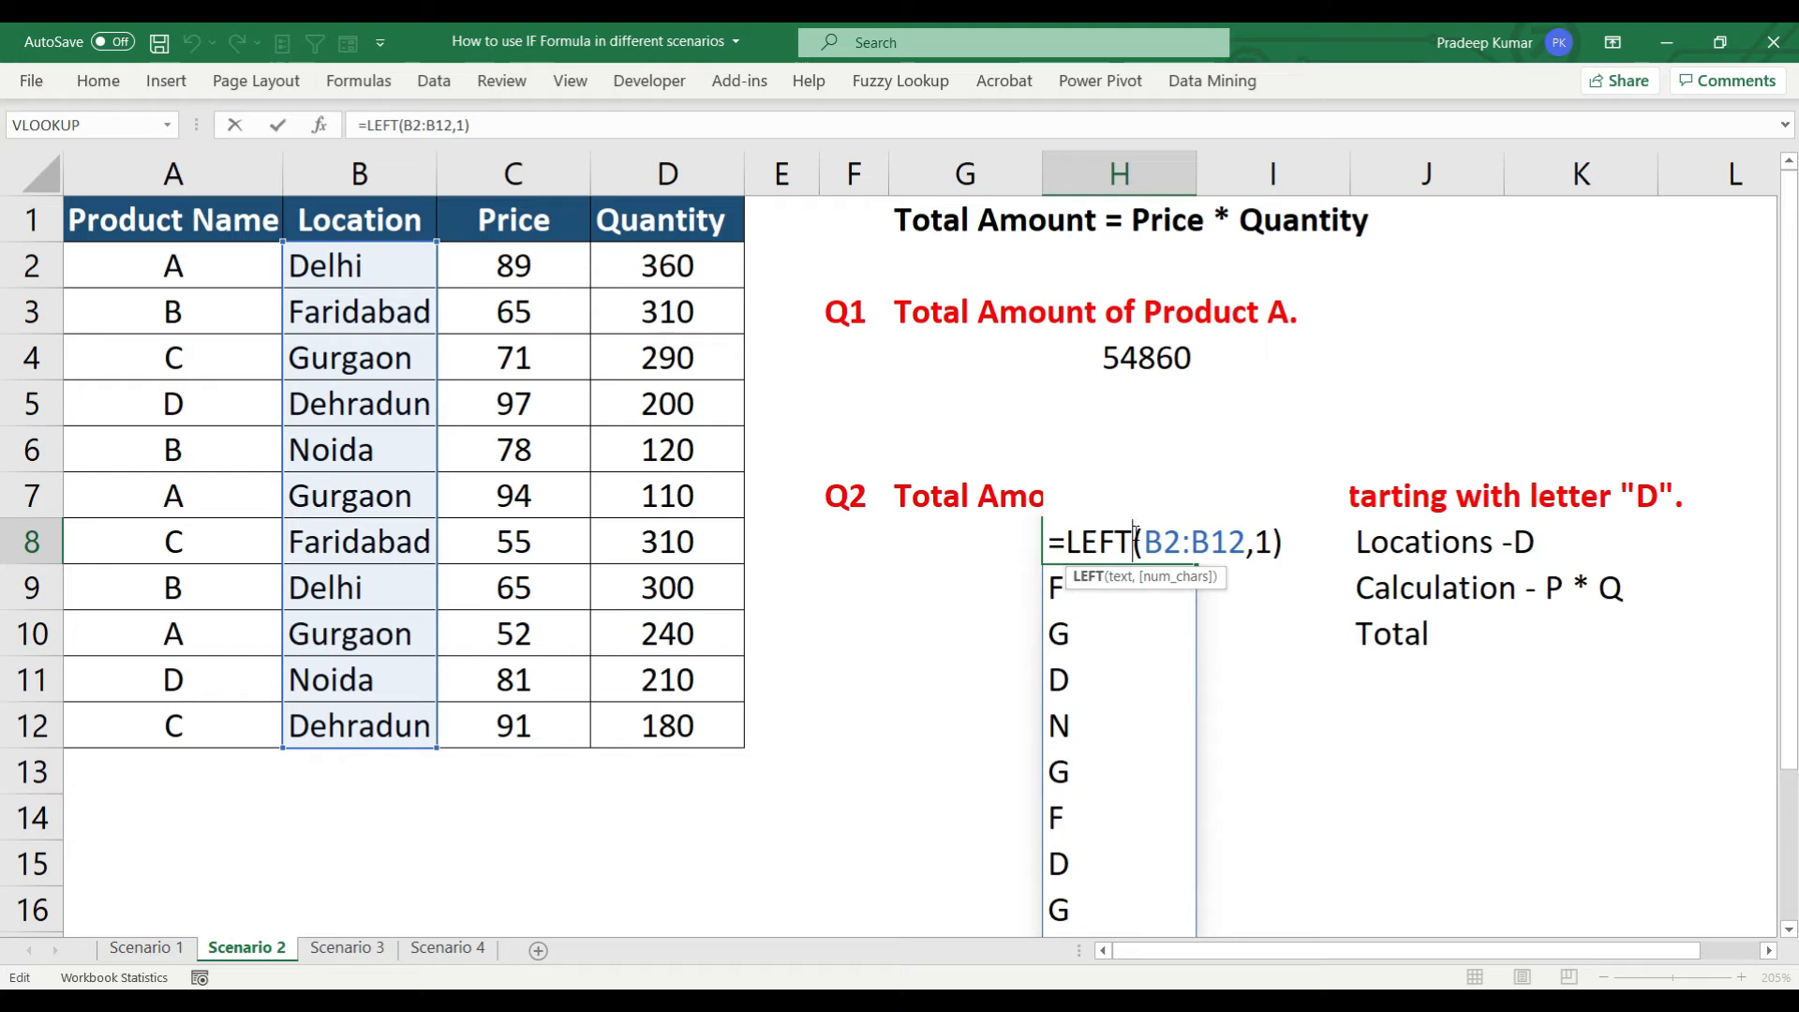
left_click(1069, 541)
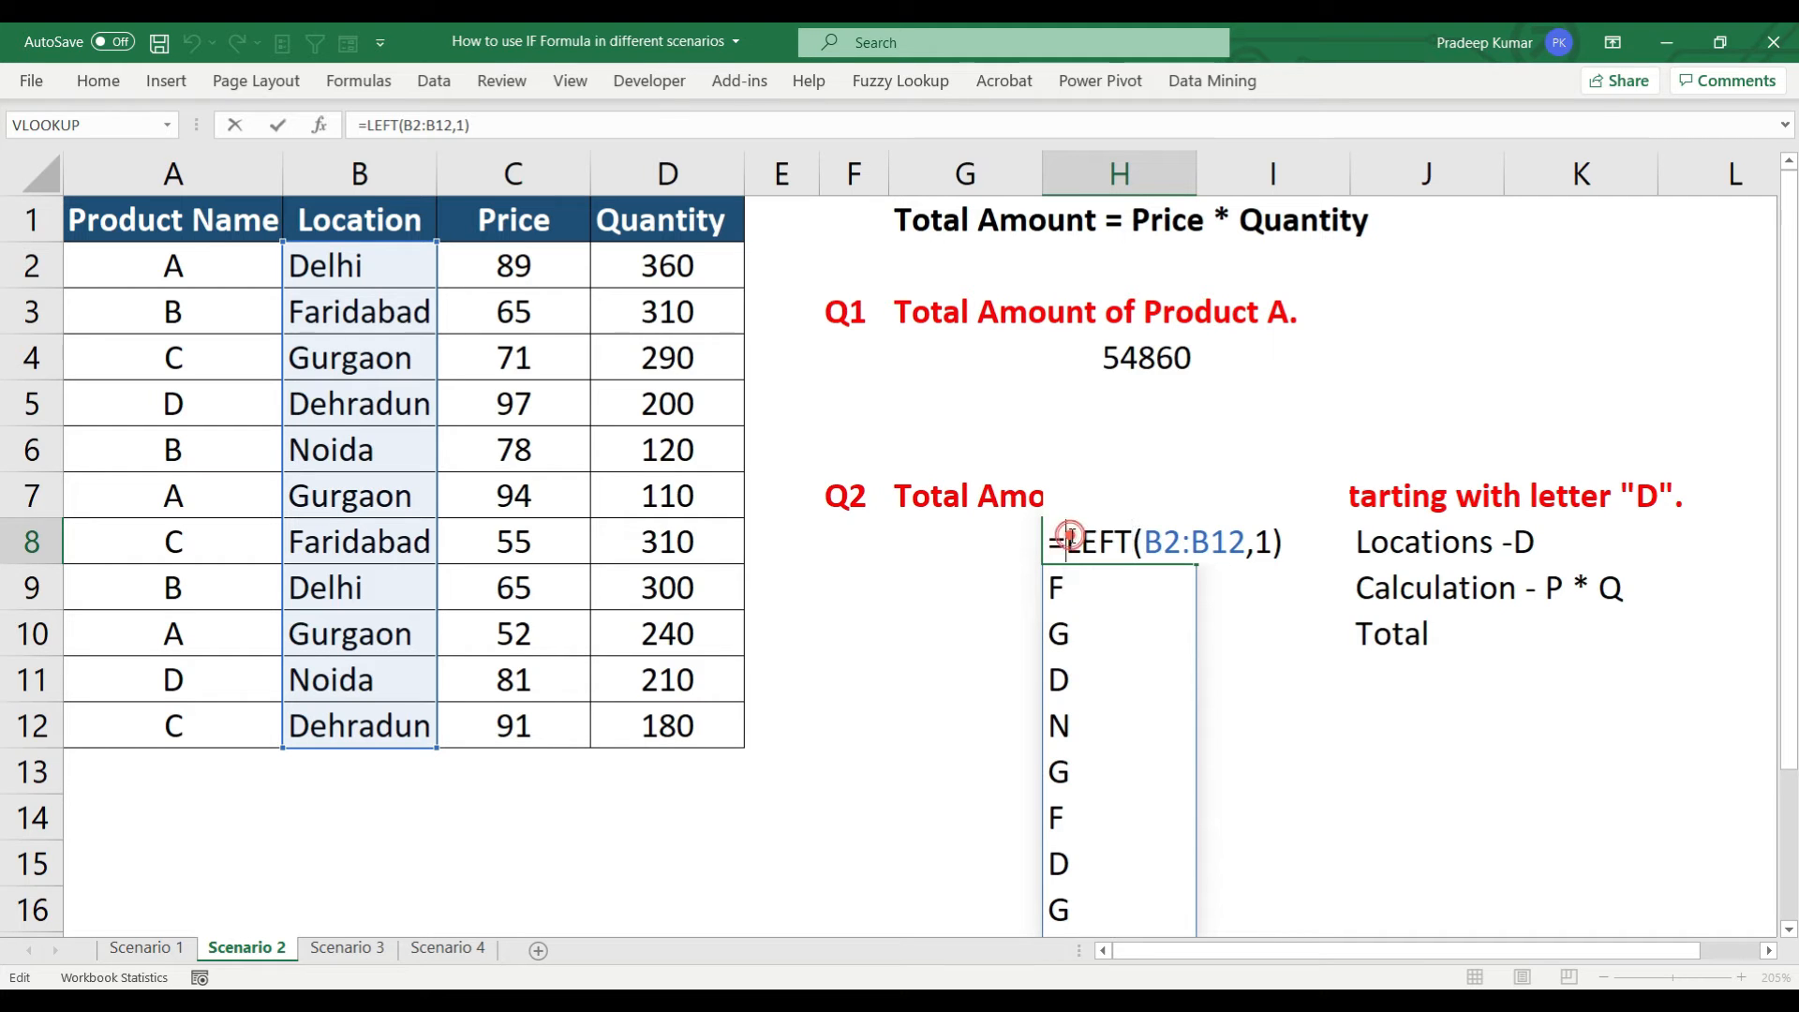
type("i")
key("Tab")
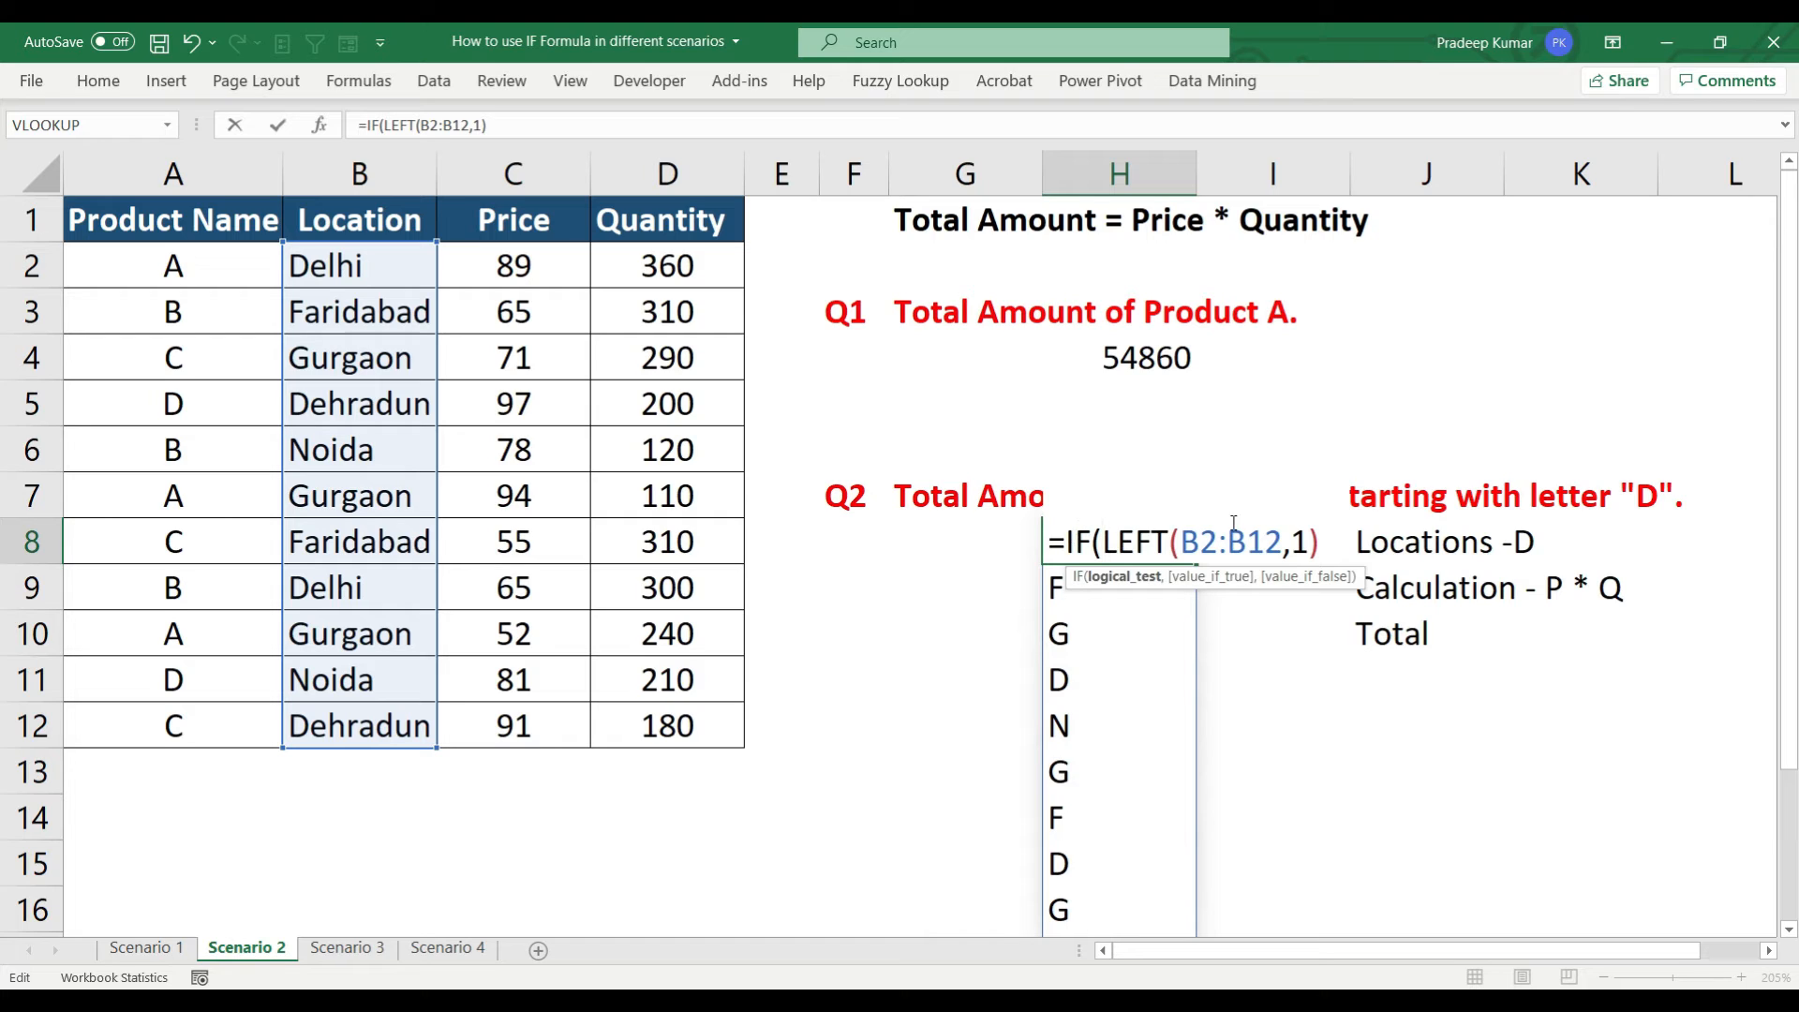
left_click(1318, 542)
type("=\"D\",")
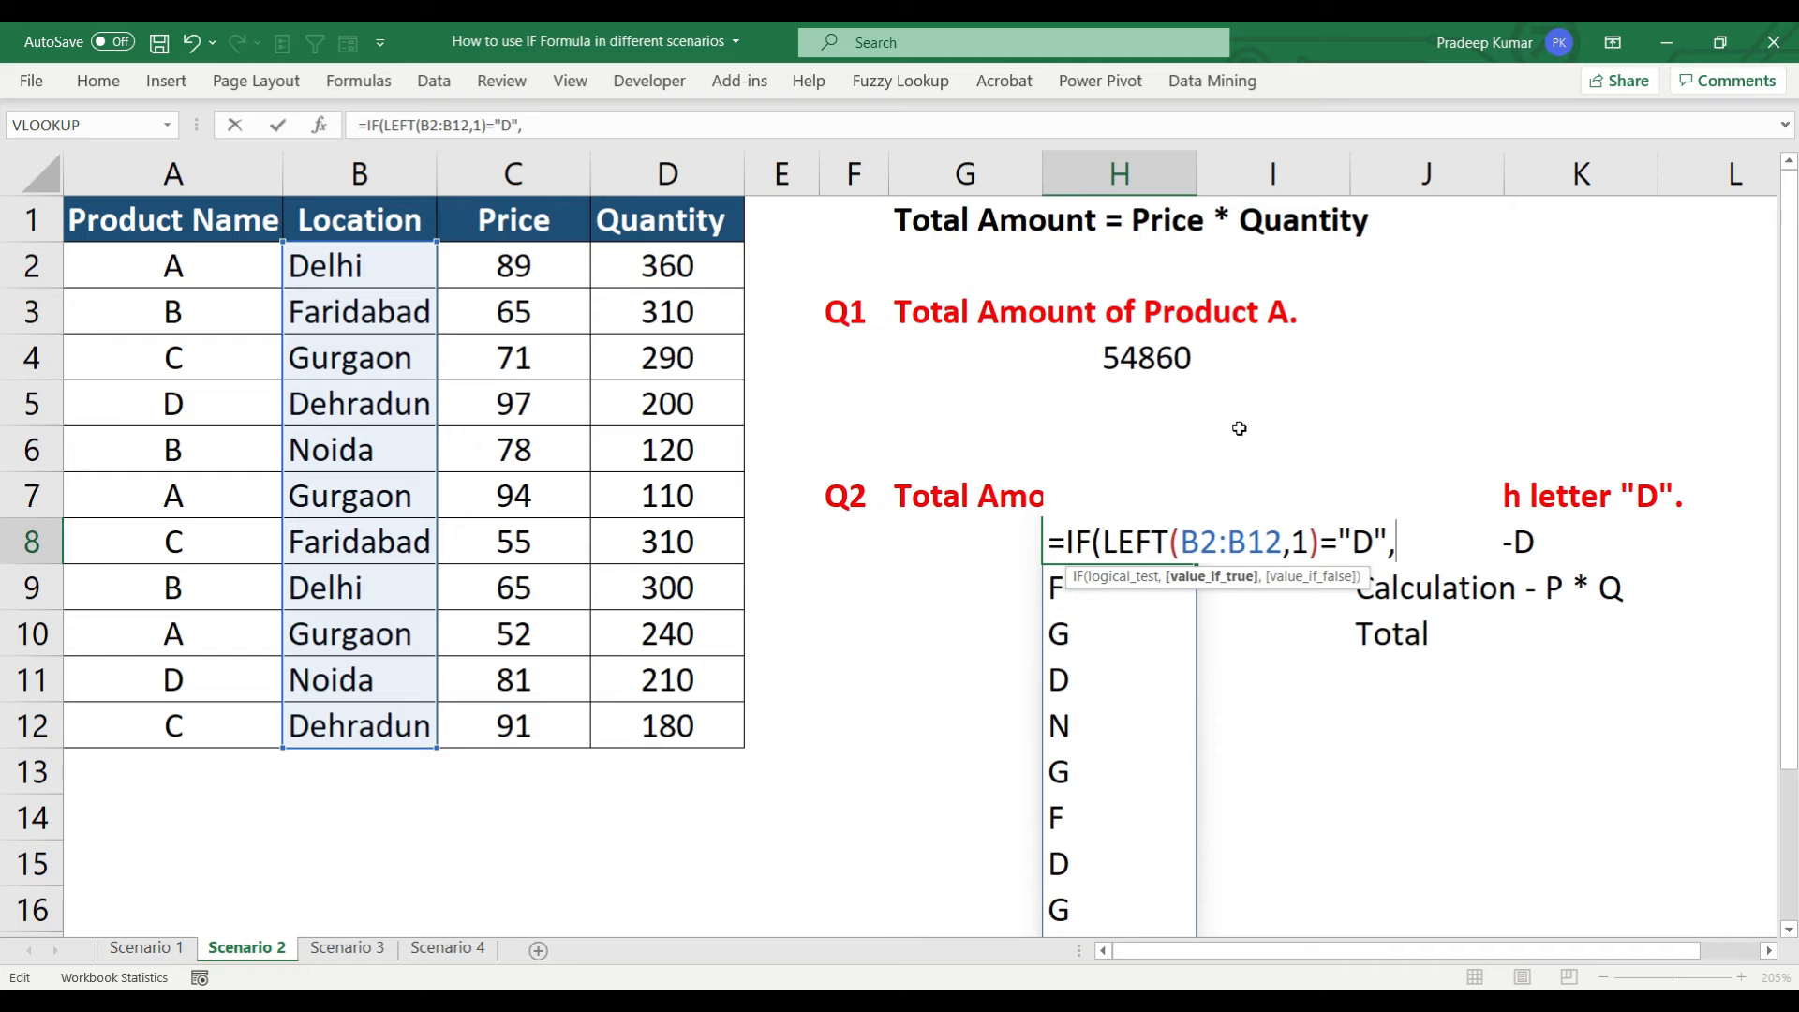
Complete the IF formula in H8 with C2:C12*D2:D12 as the true value and 0 as the false value
left_click_drag(500, 265, 509, 727)
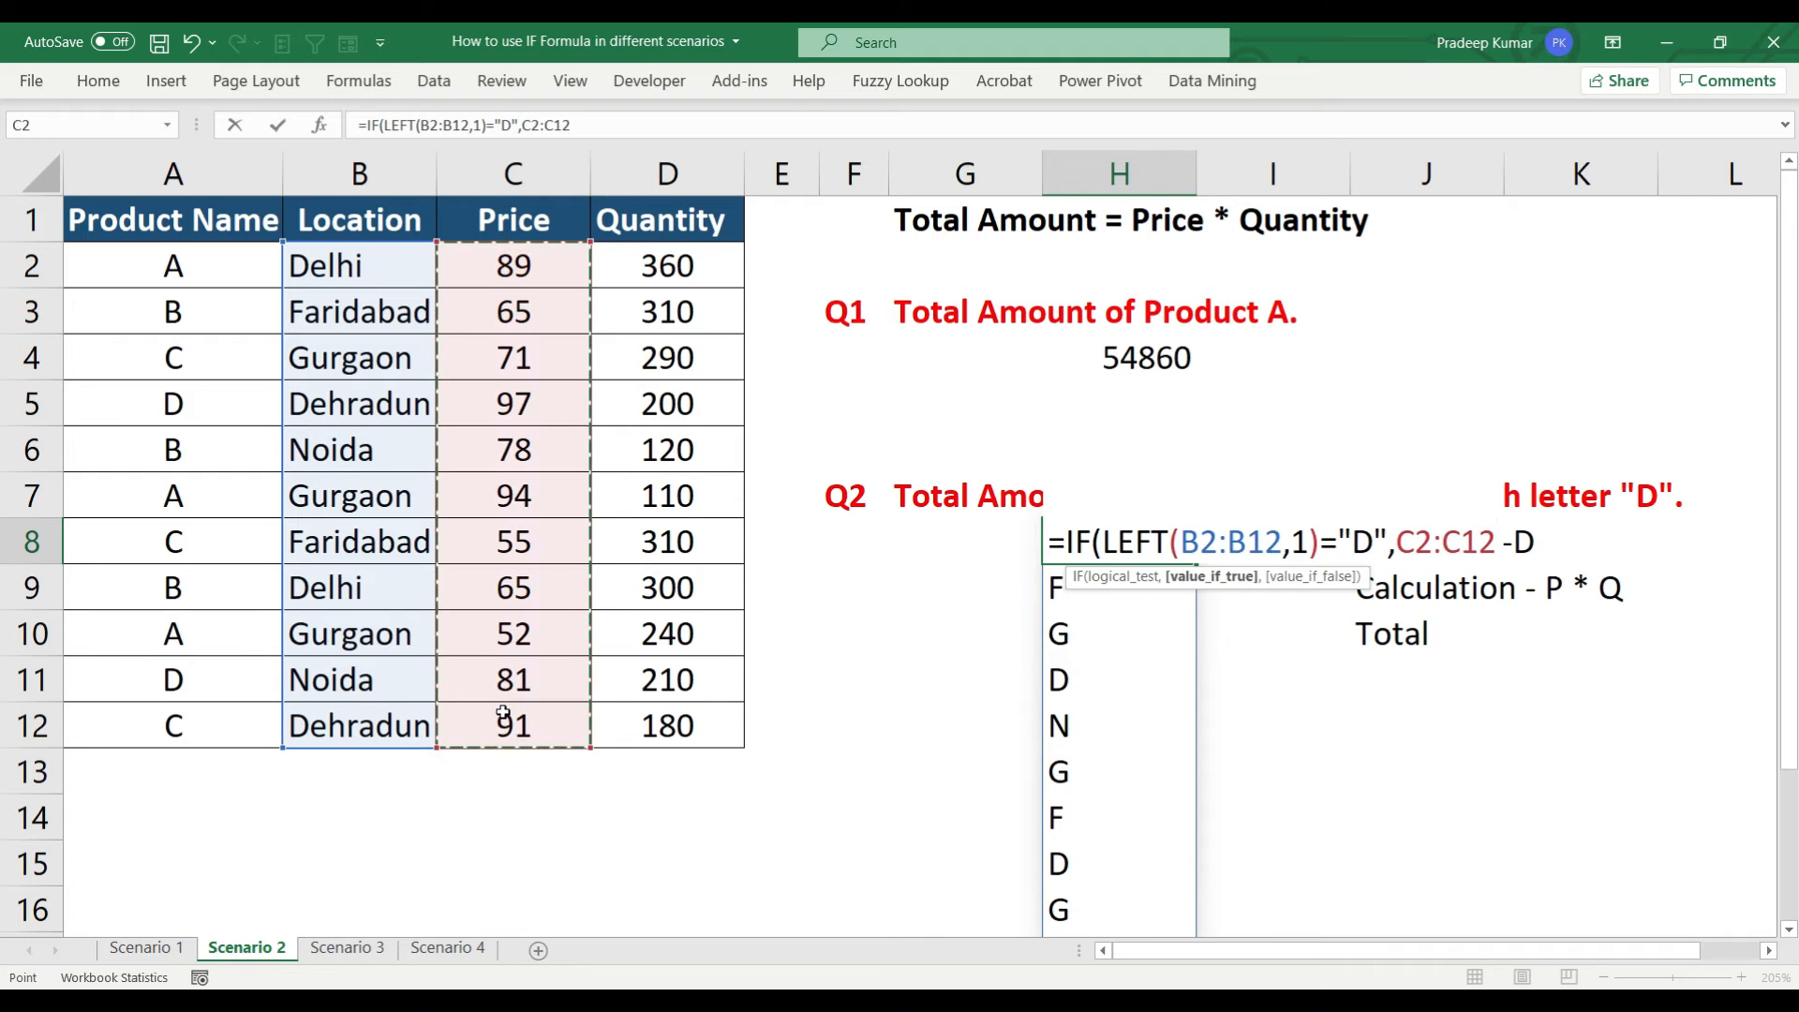
type("*")
left_click_drag(673, 272, 688, 726)
type(",")
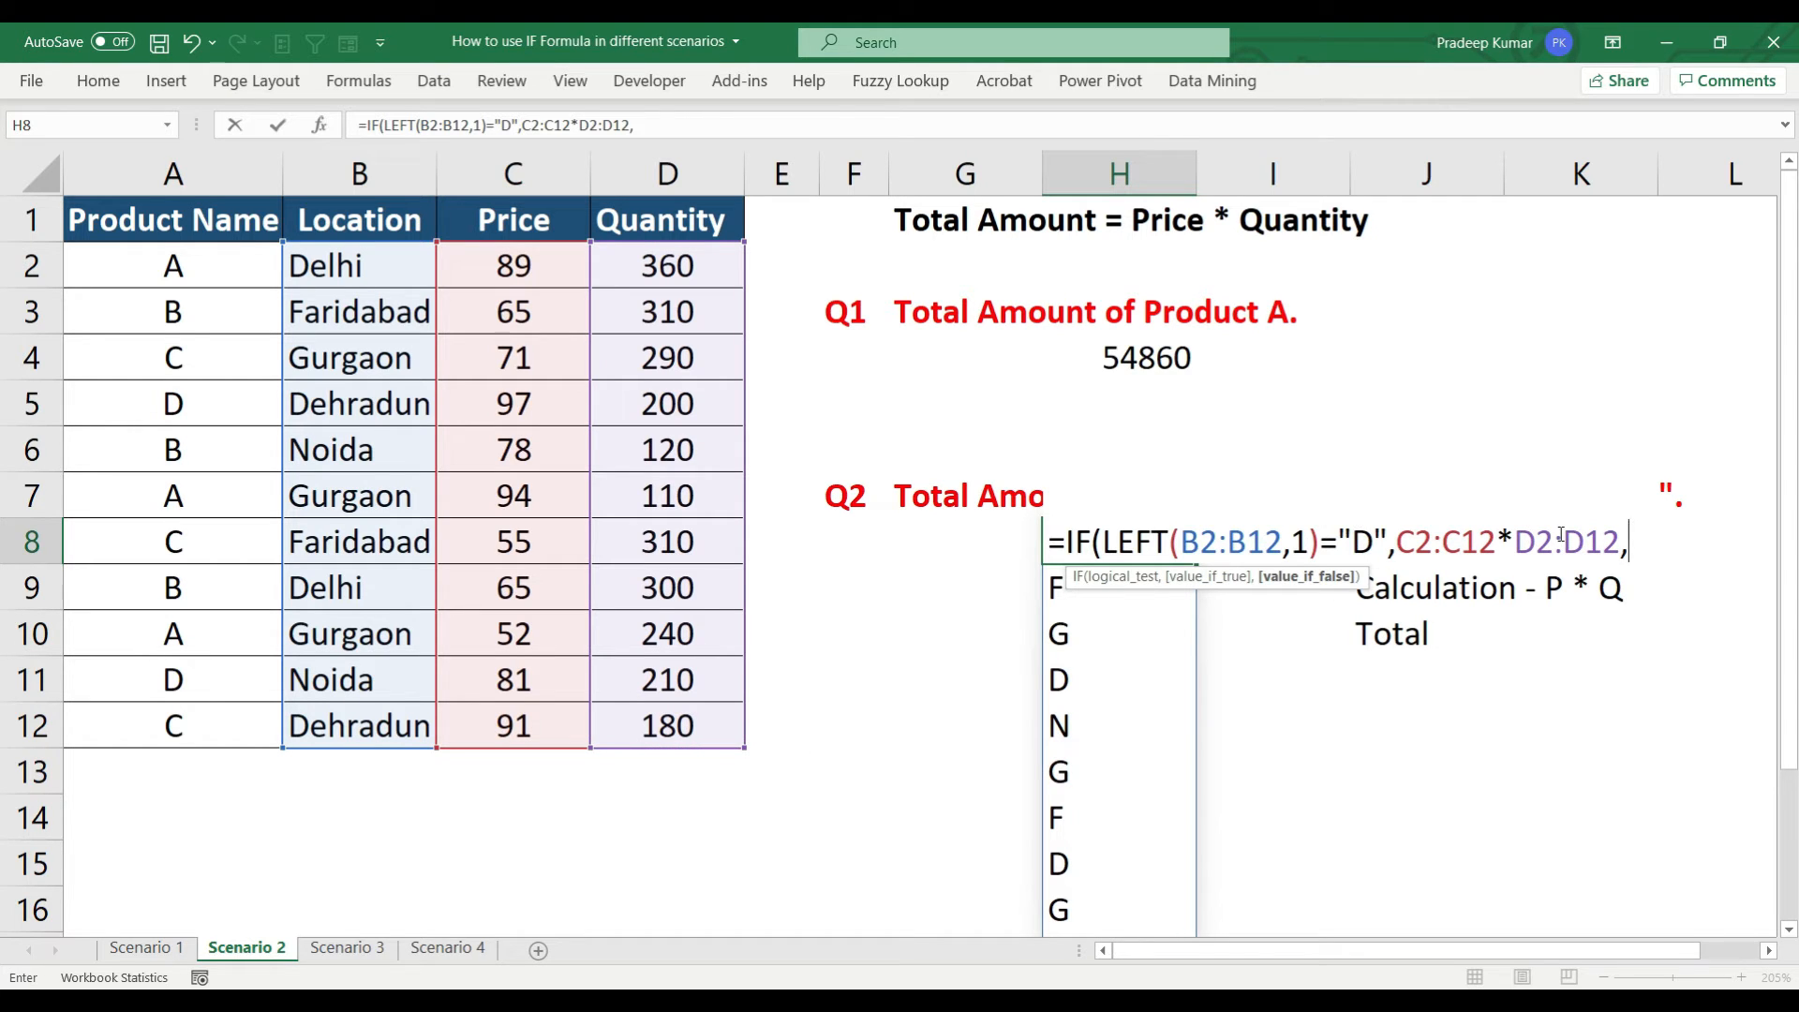
type("0)")
key("Return")
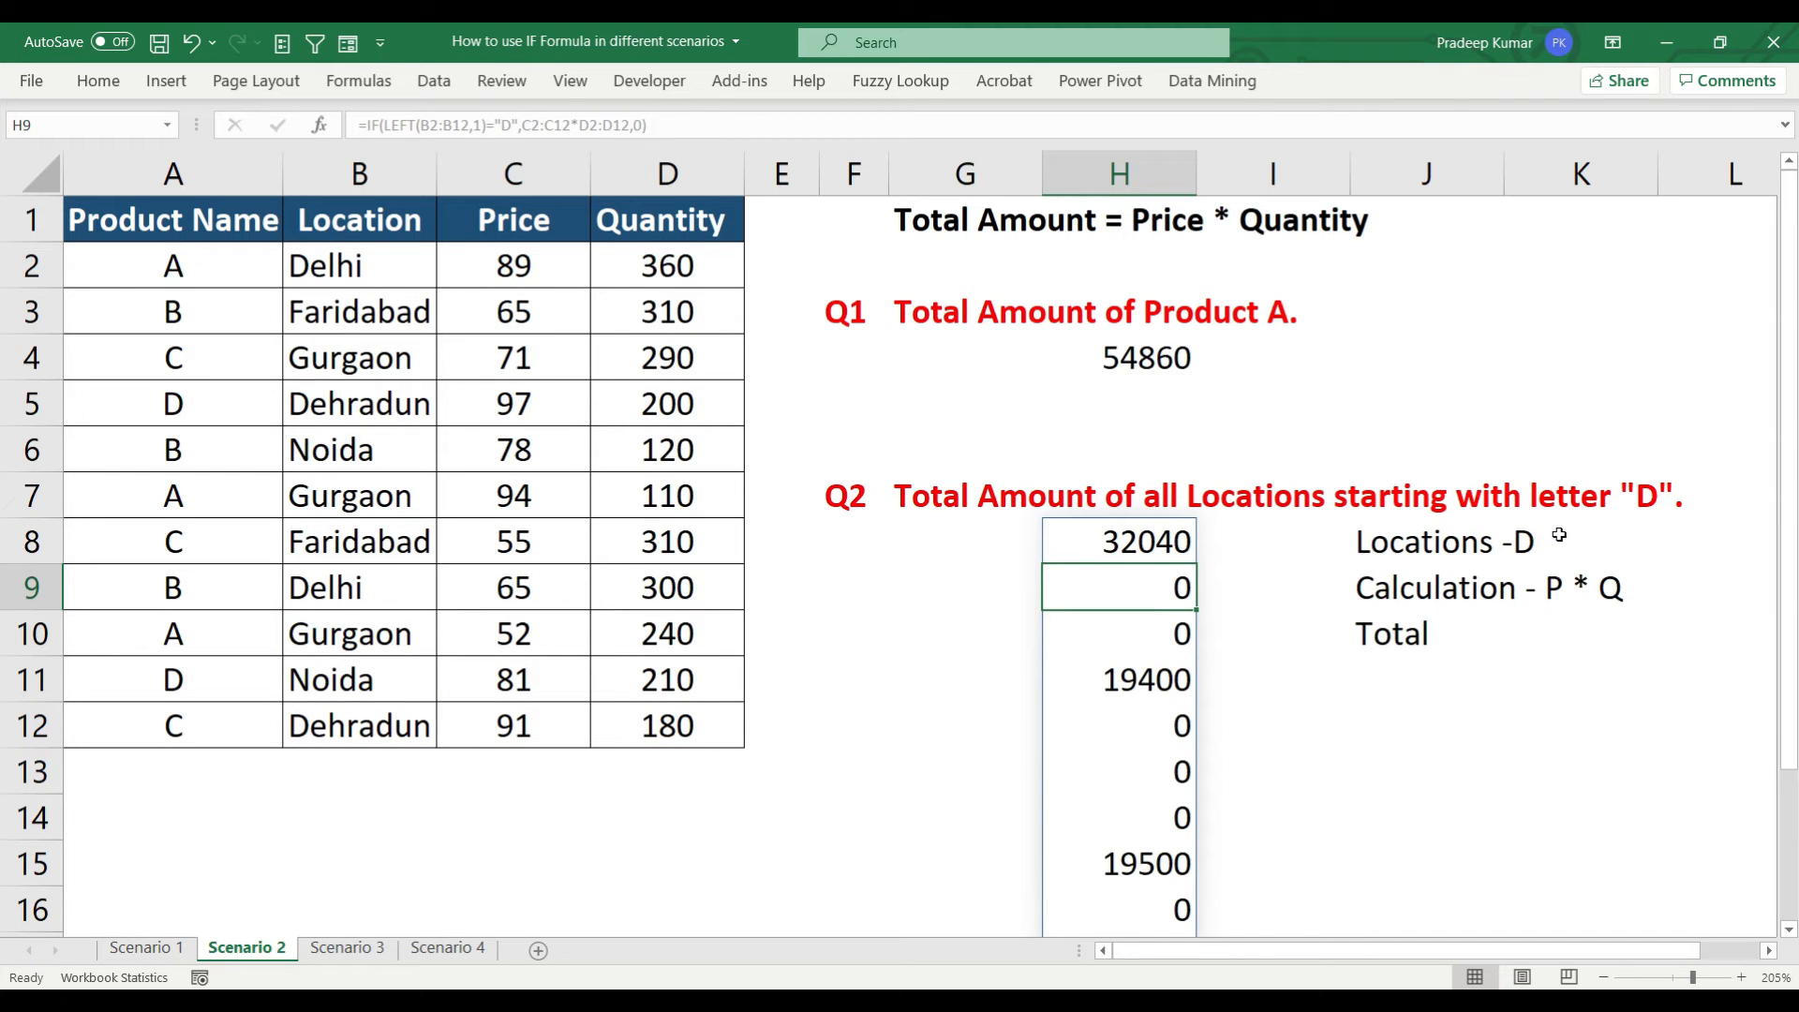
Enclose the IF formula in H8 in SUM, giving =SUM(IF(LEFT(B2:B12,1)="D",C2:C12*D2:D12,0))
double_click(1135, 542)
type("SUM(")
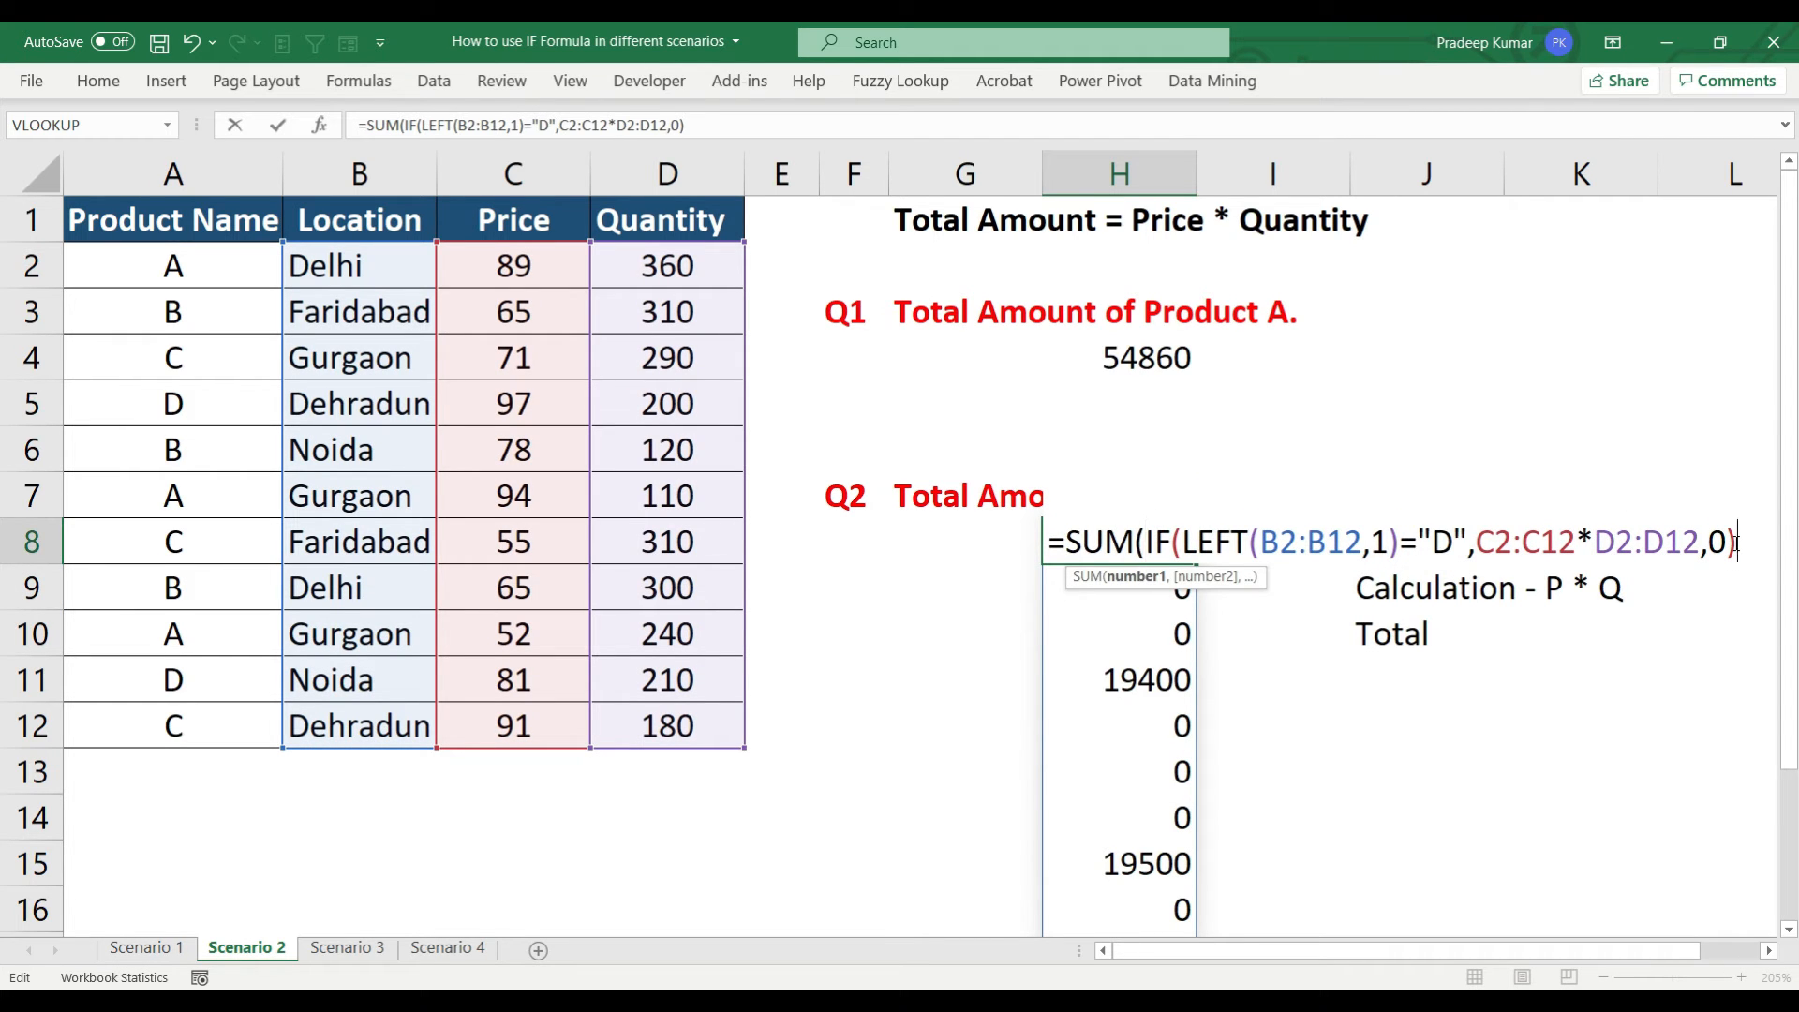
type(")")
key("Return")
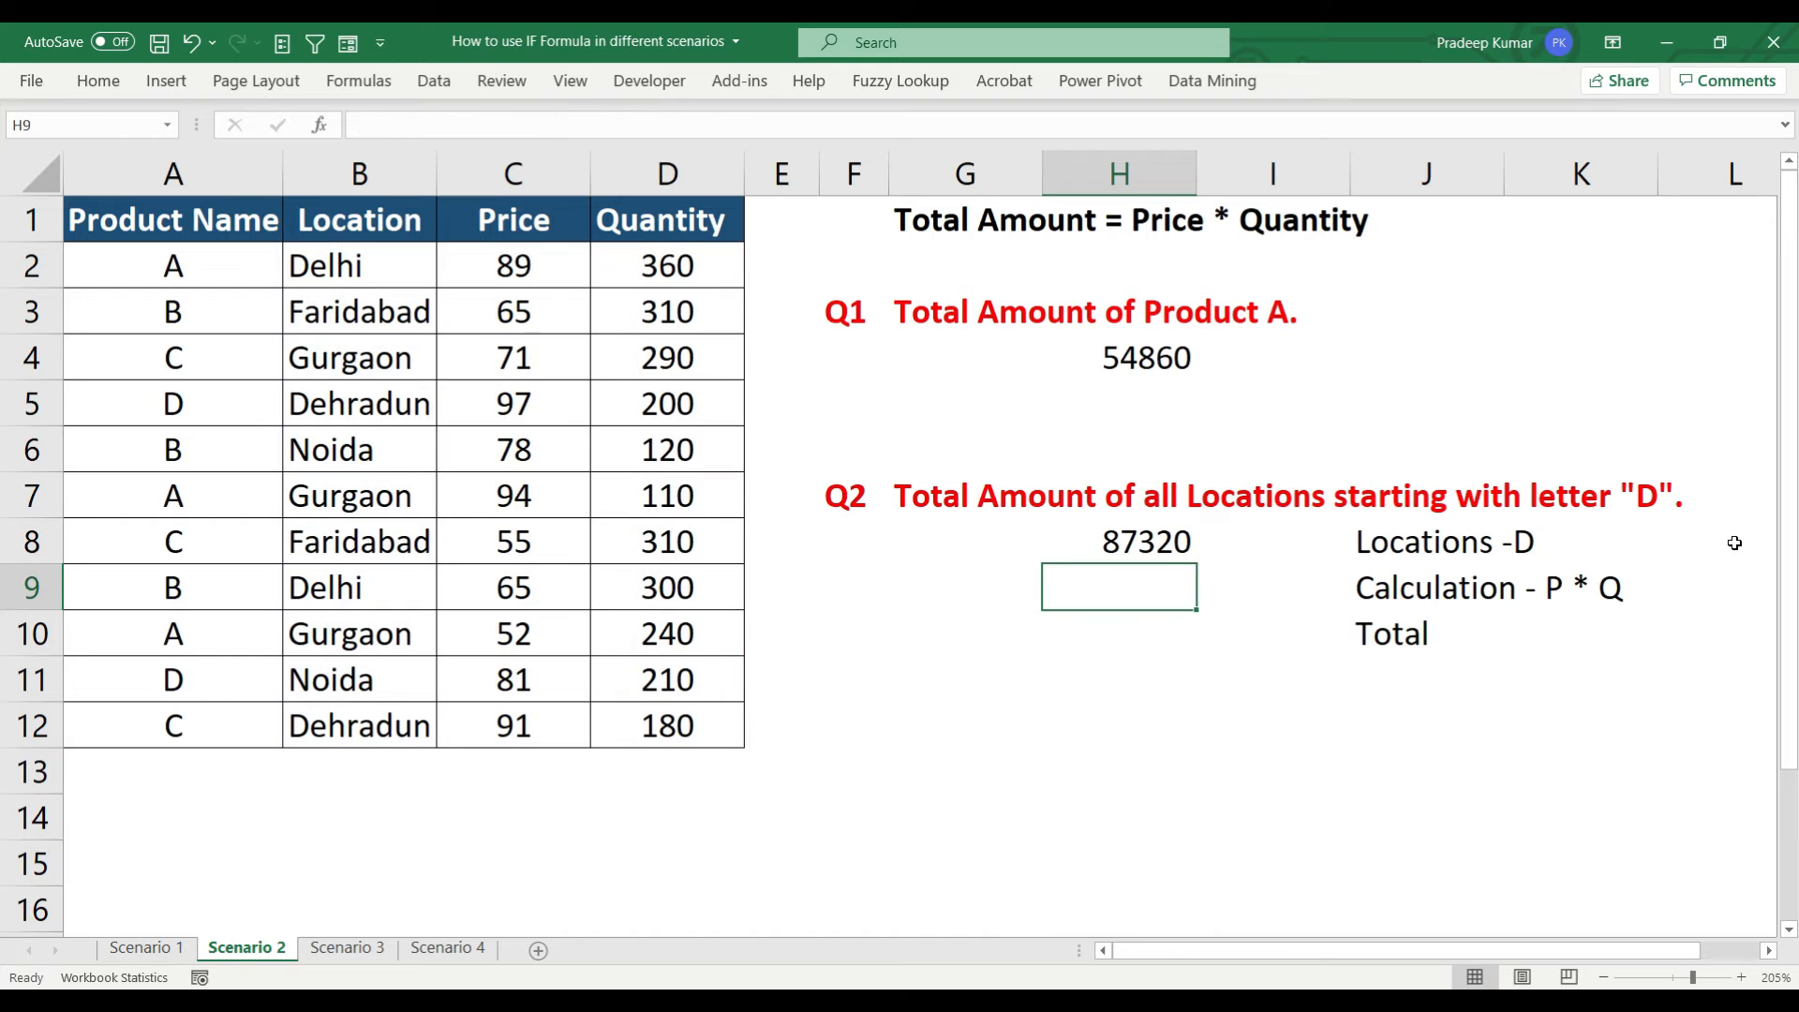
key("Up")
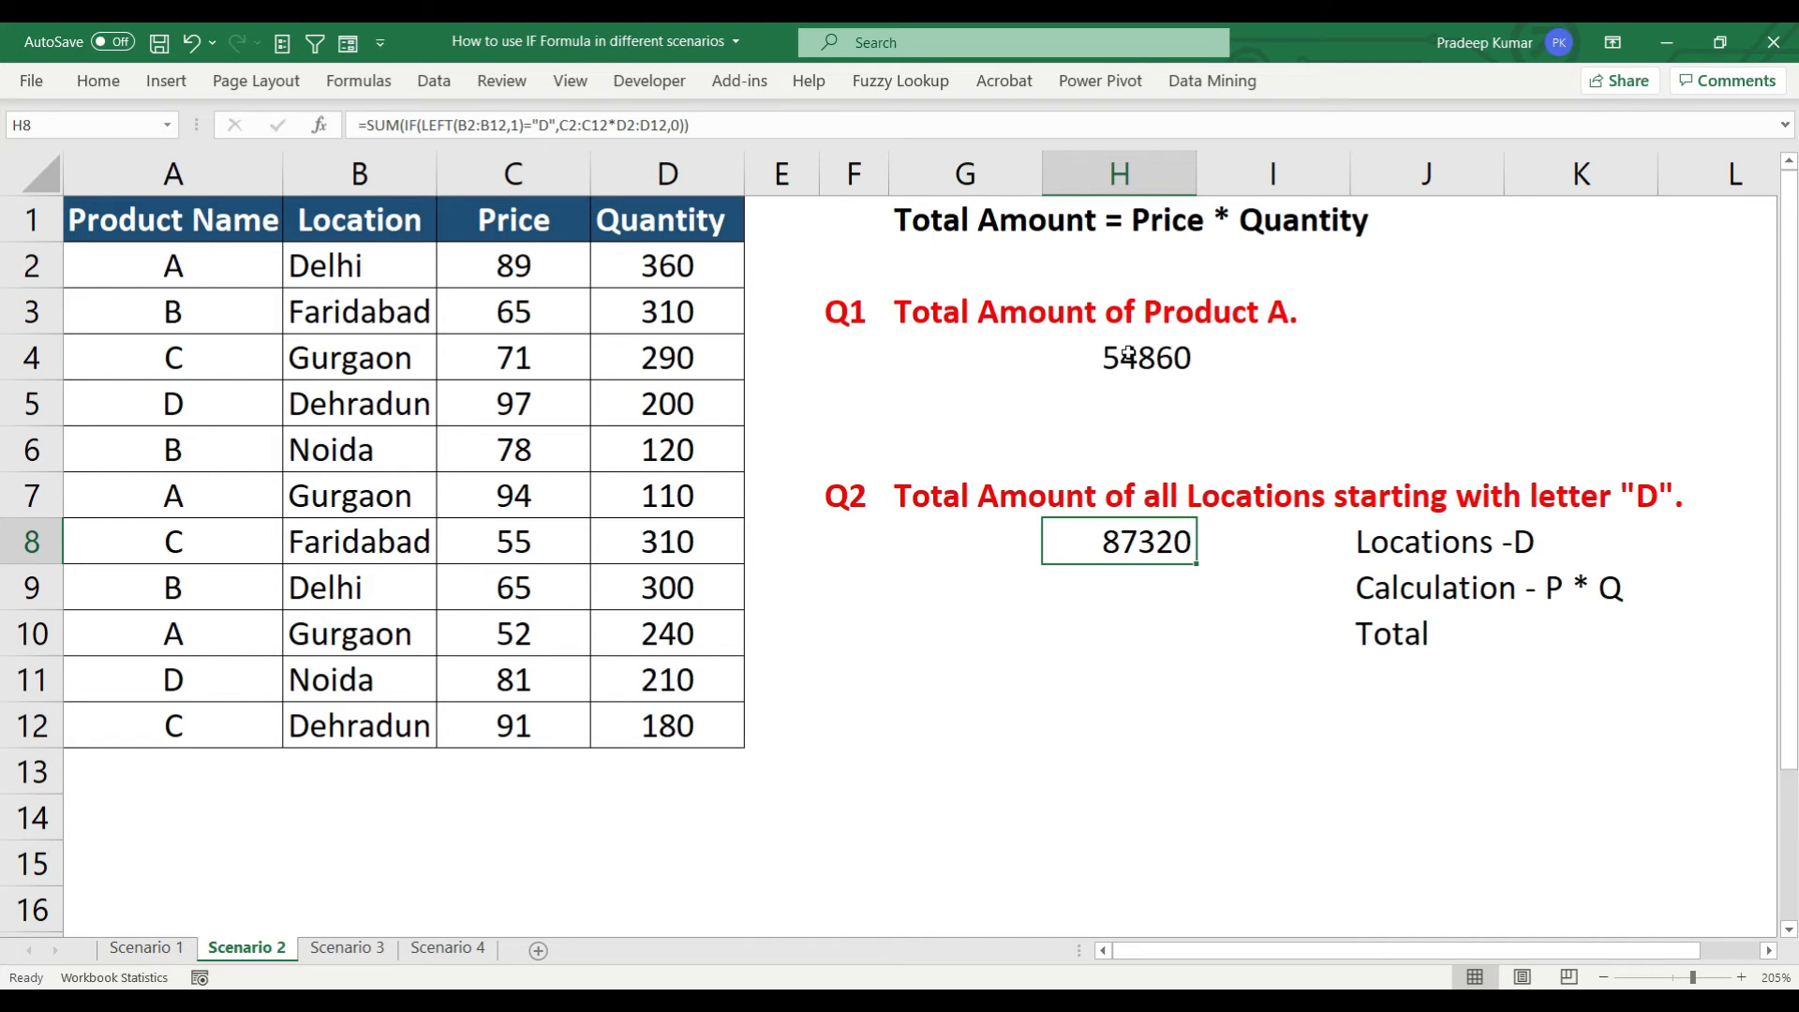
Add a "Total" column header in E1 beside Quantity
left_click(831, 228)
type("Tota")
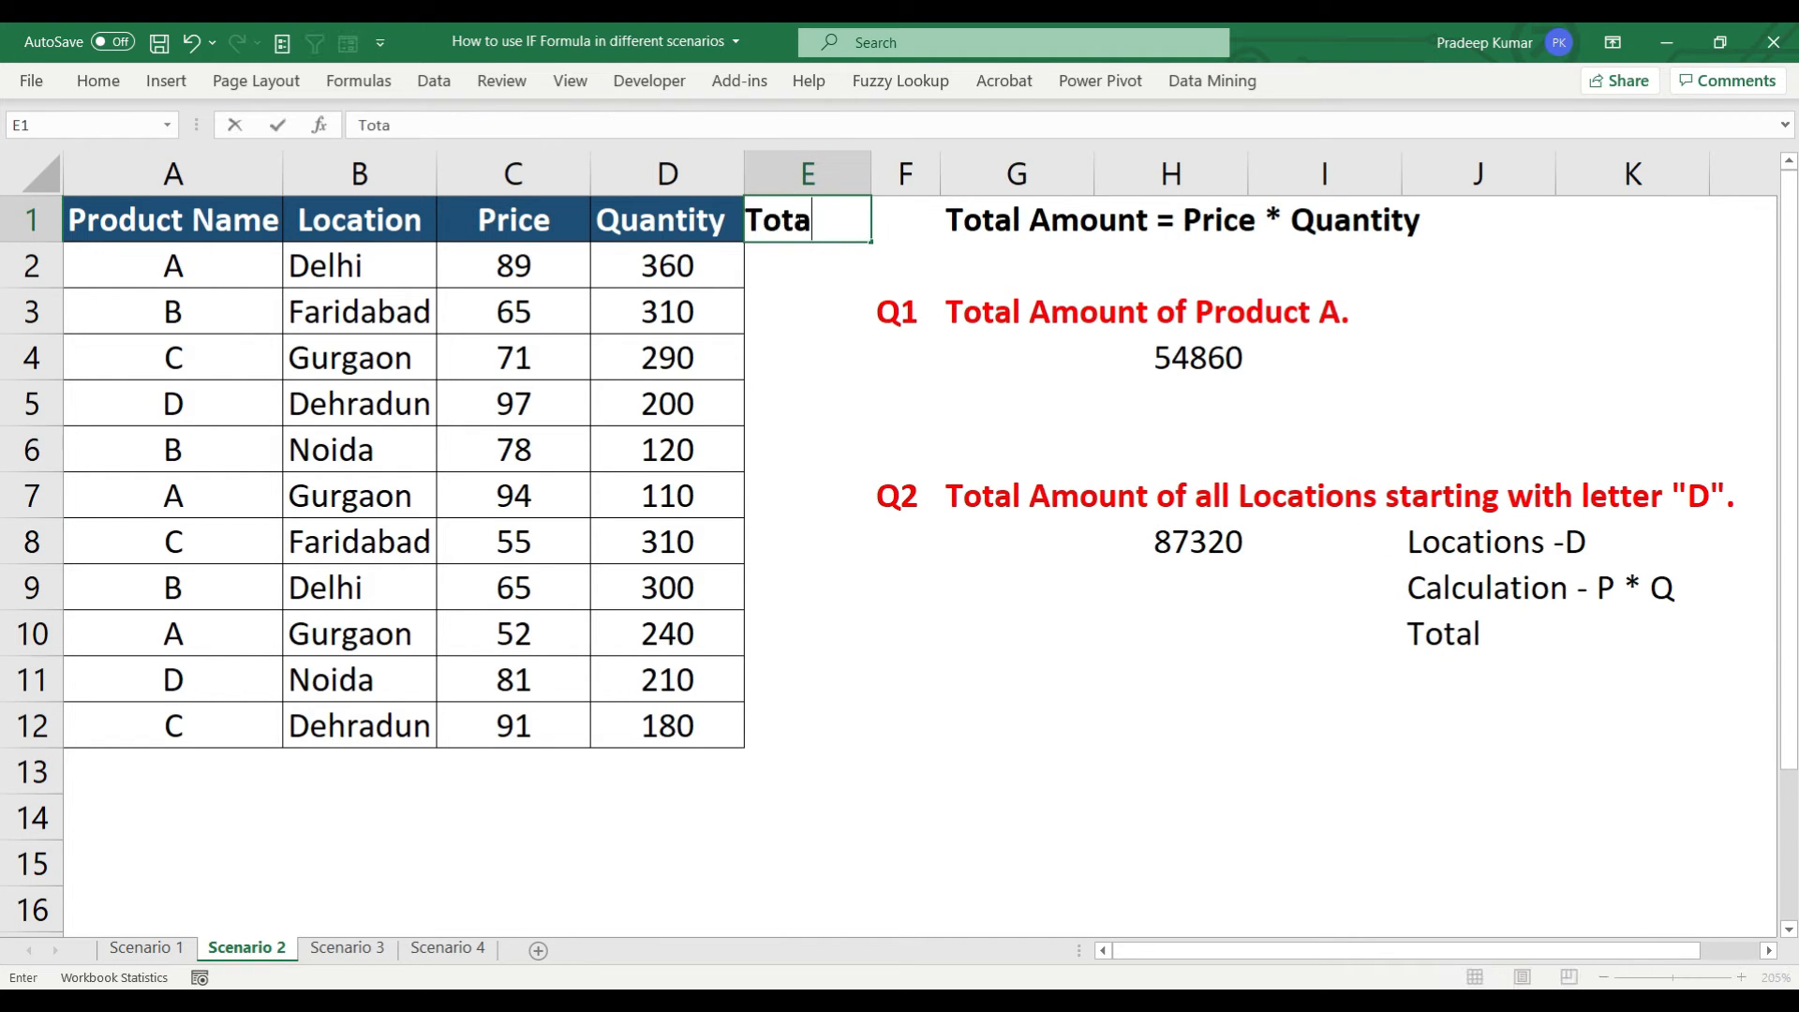
type("l")
key("Return")
Calculate each row's total with =C2*D2 in E2 and fill the formula down to E12
type("=")
key("Left")
key("Left")
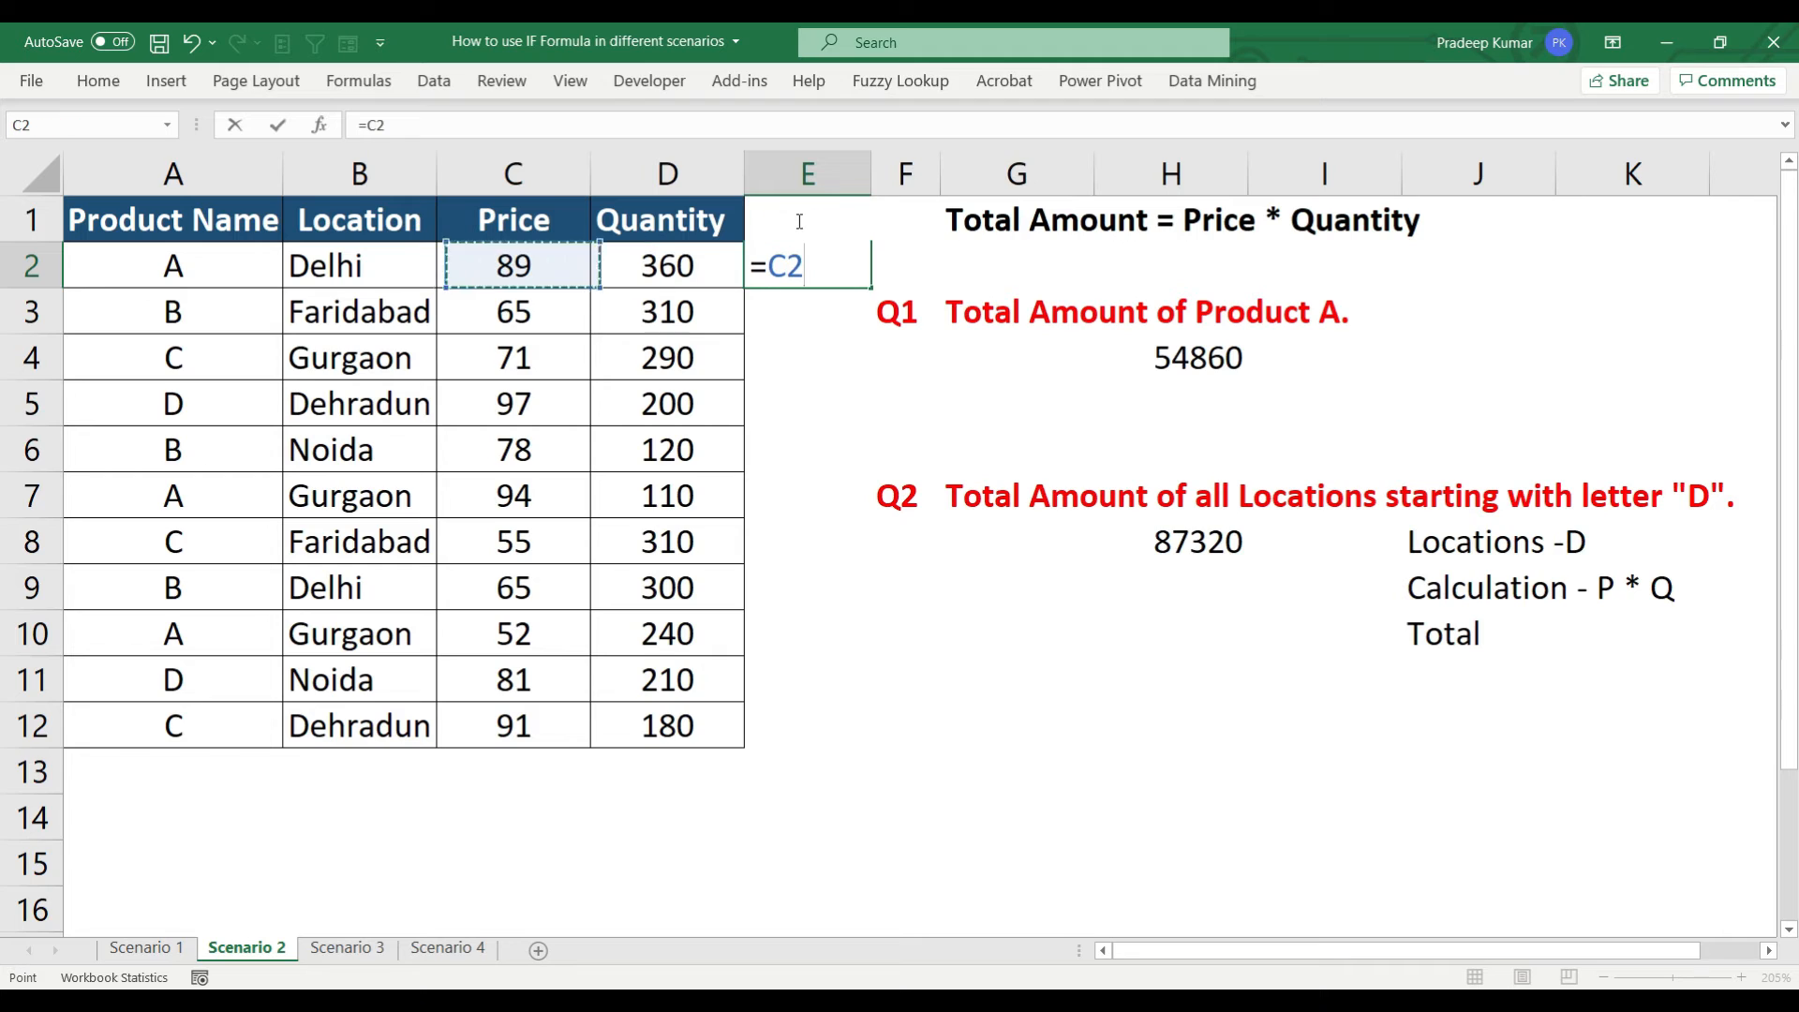
type("*")
key("Left")
key("Return")
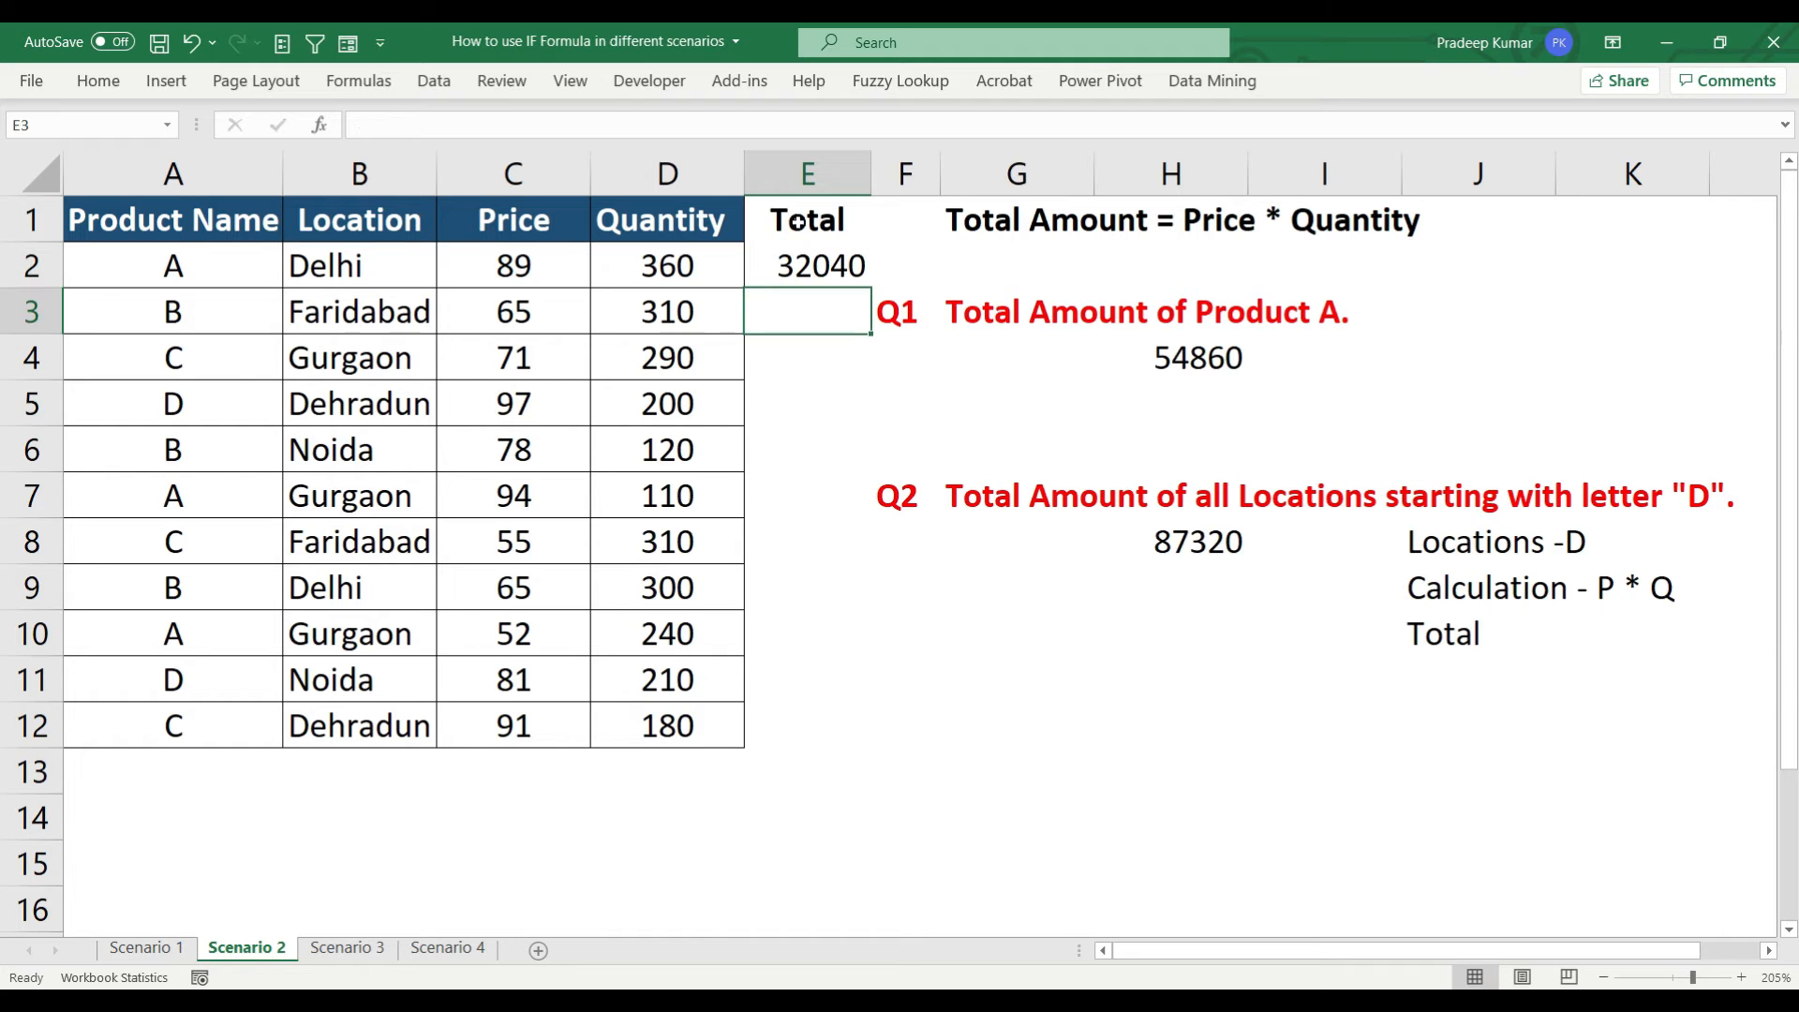
left_click(800, 267)
double_click(871, 288)
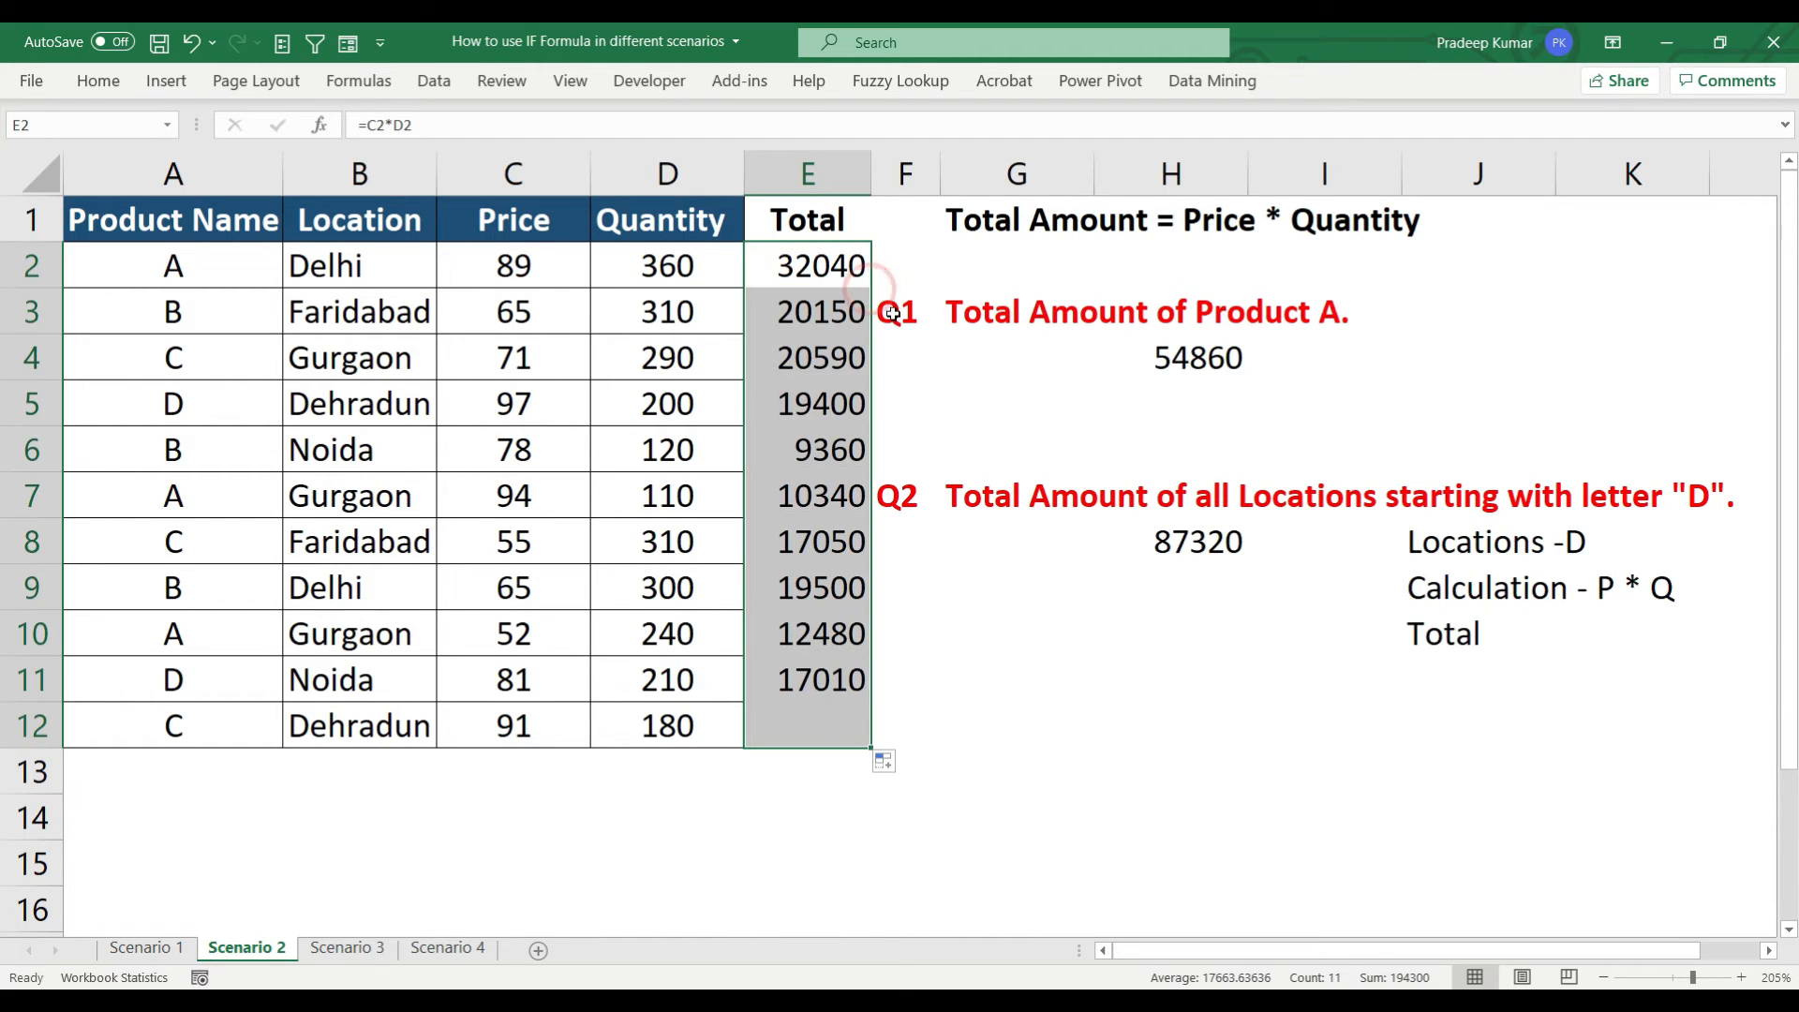
Cross-check the Product A total in H5 by adding its row totals with =E2+E7+E10
left_click(1216, 394)
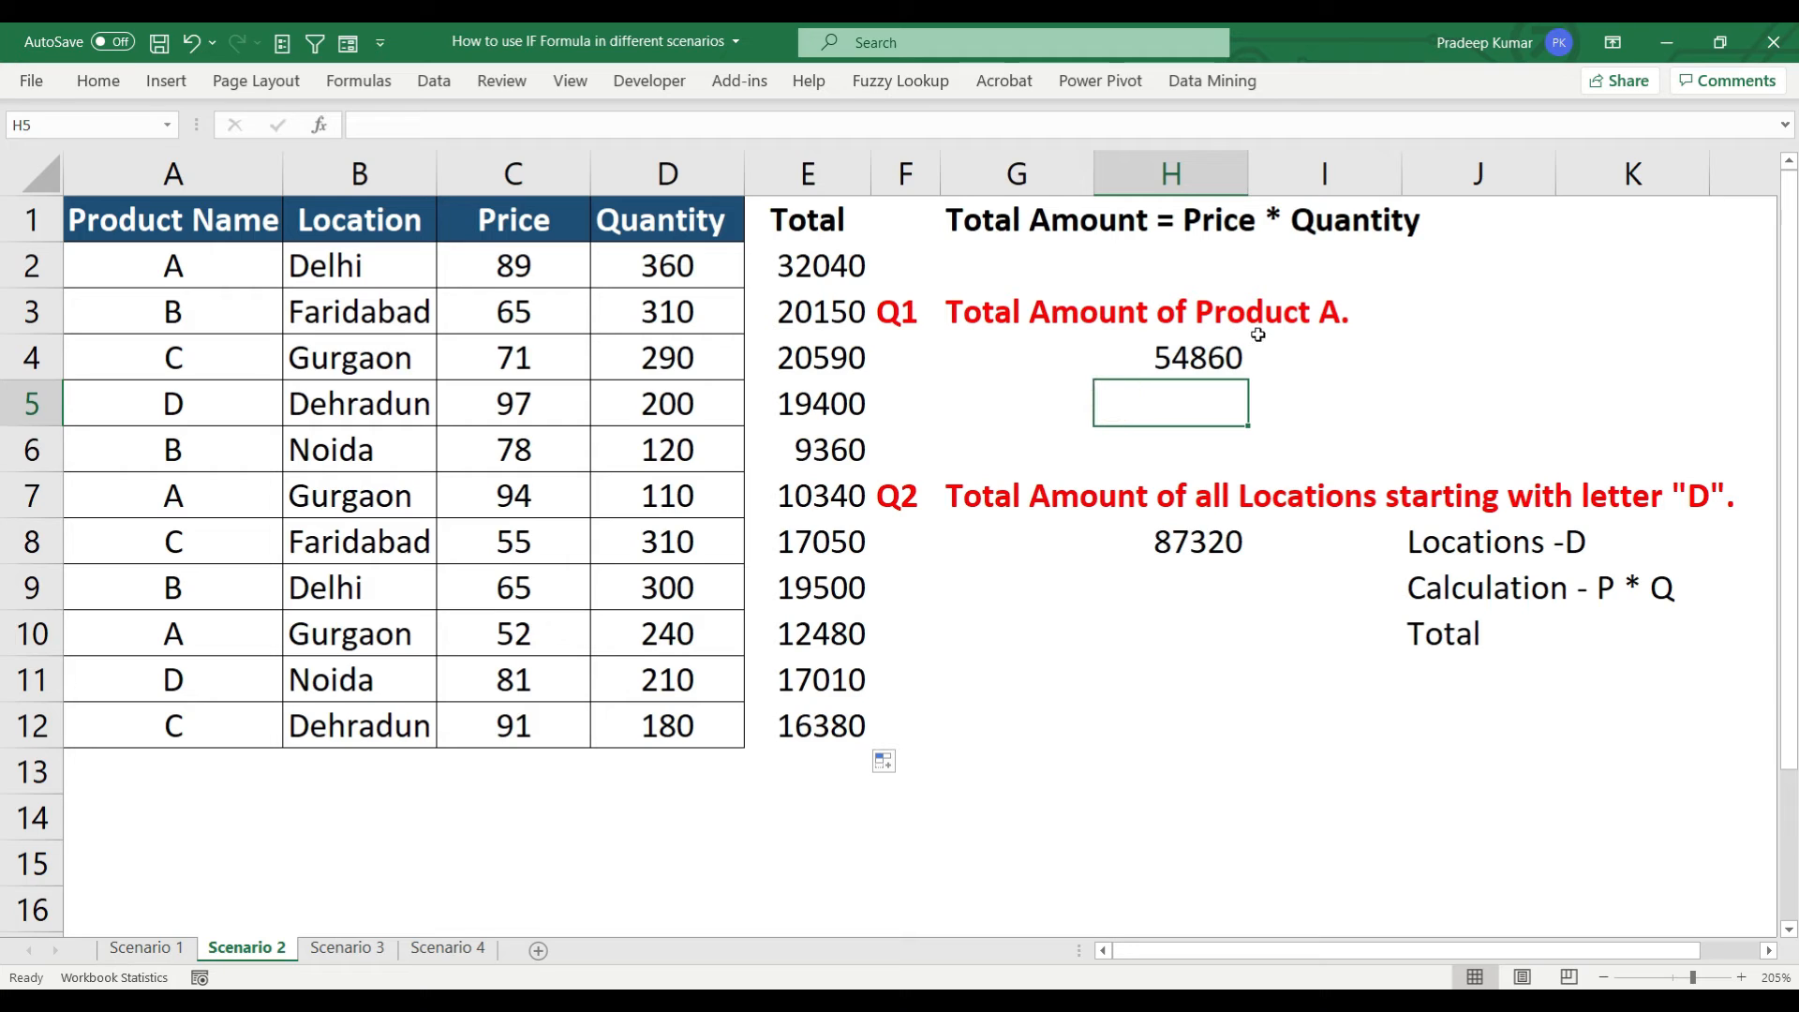
type("=")
left_click(804, 265)
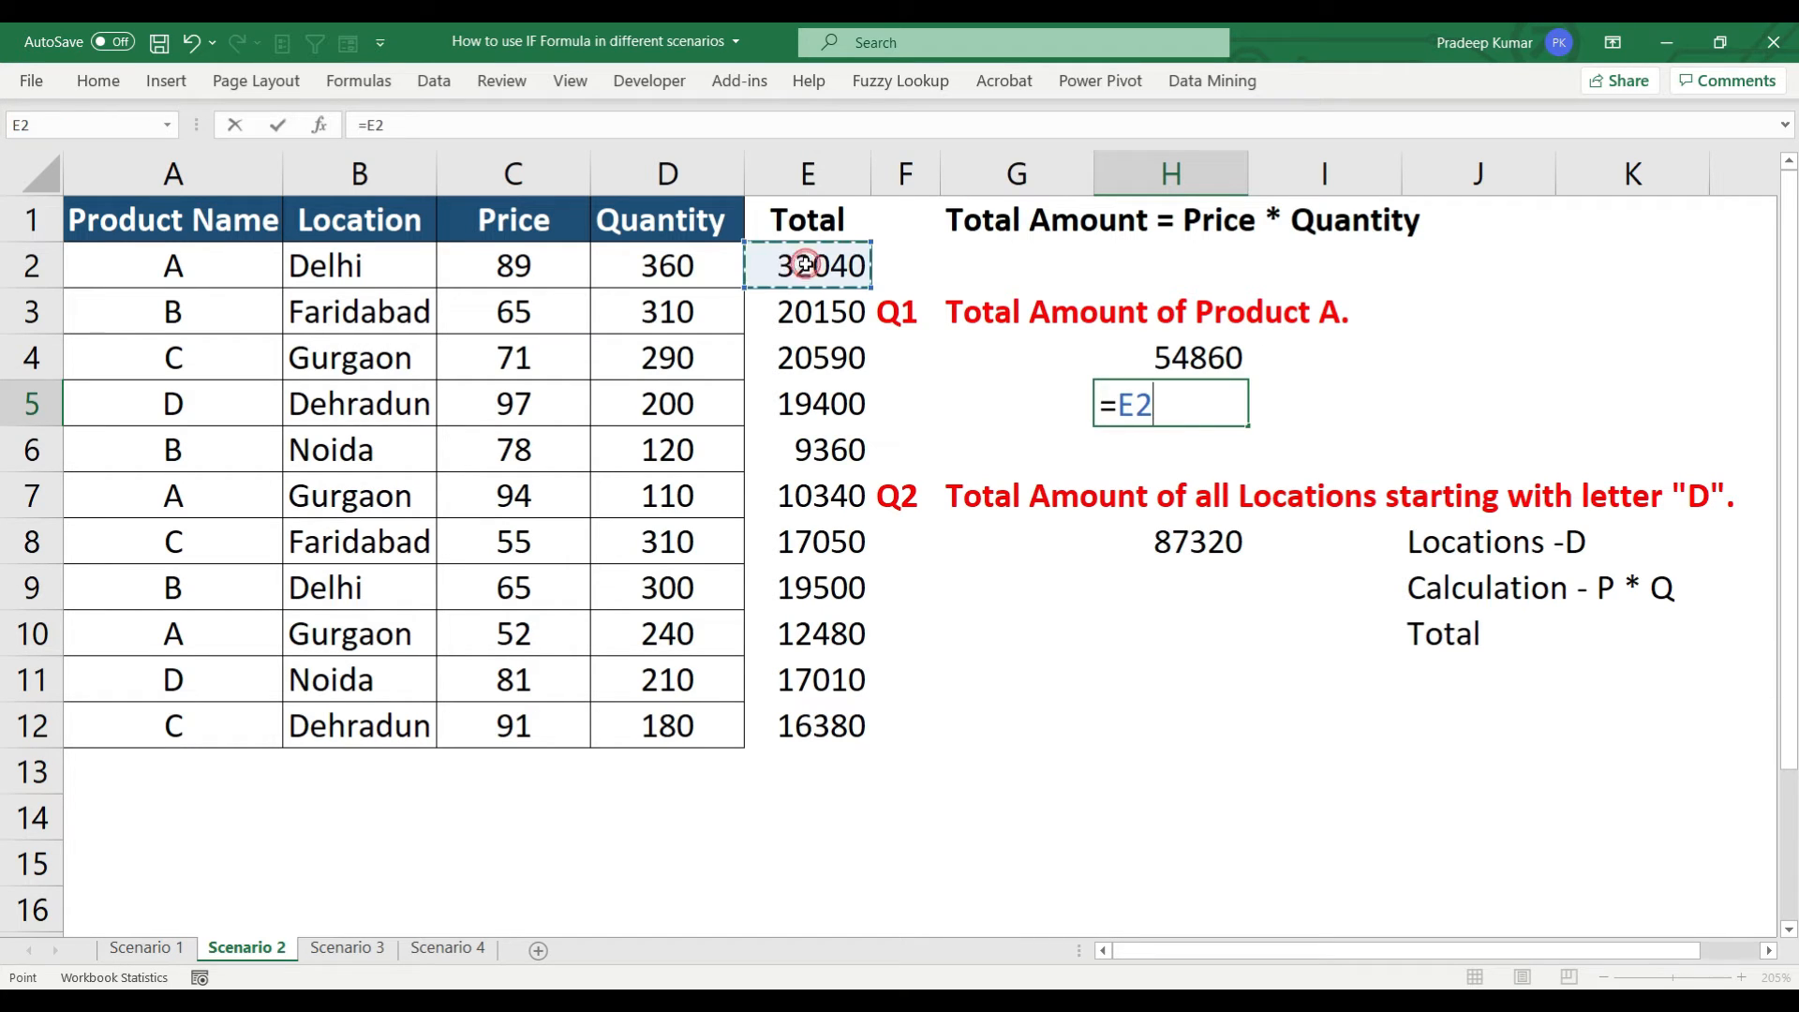
type("+")
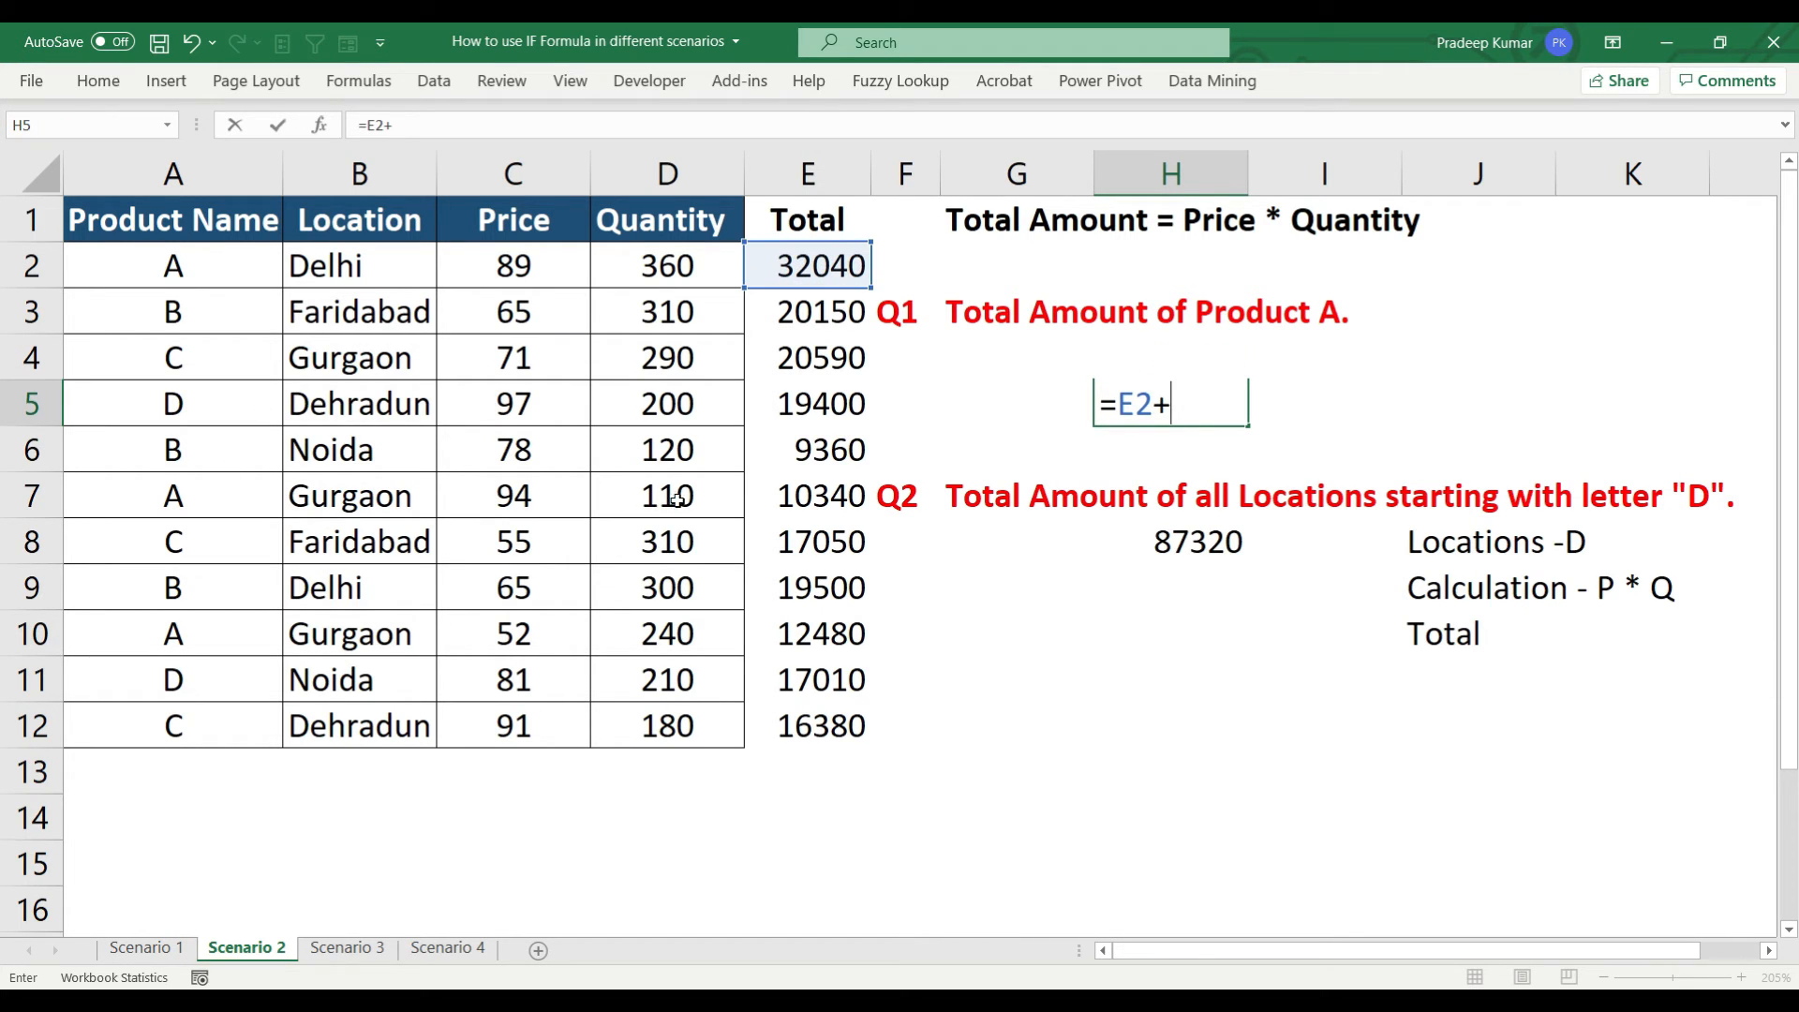
left_click(773, 494)
type("+")
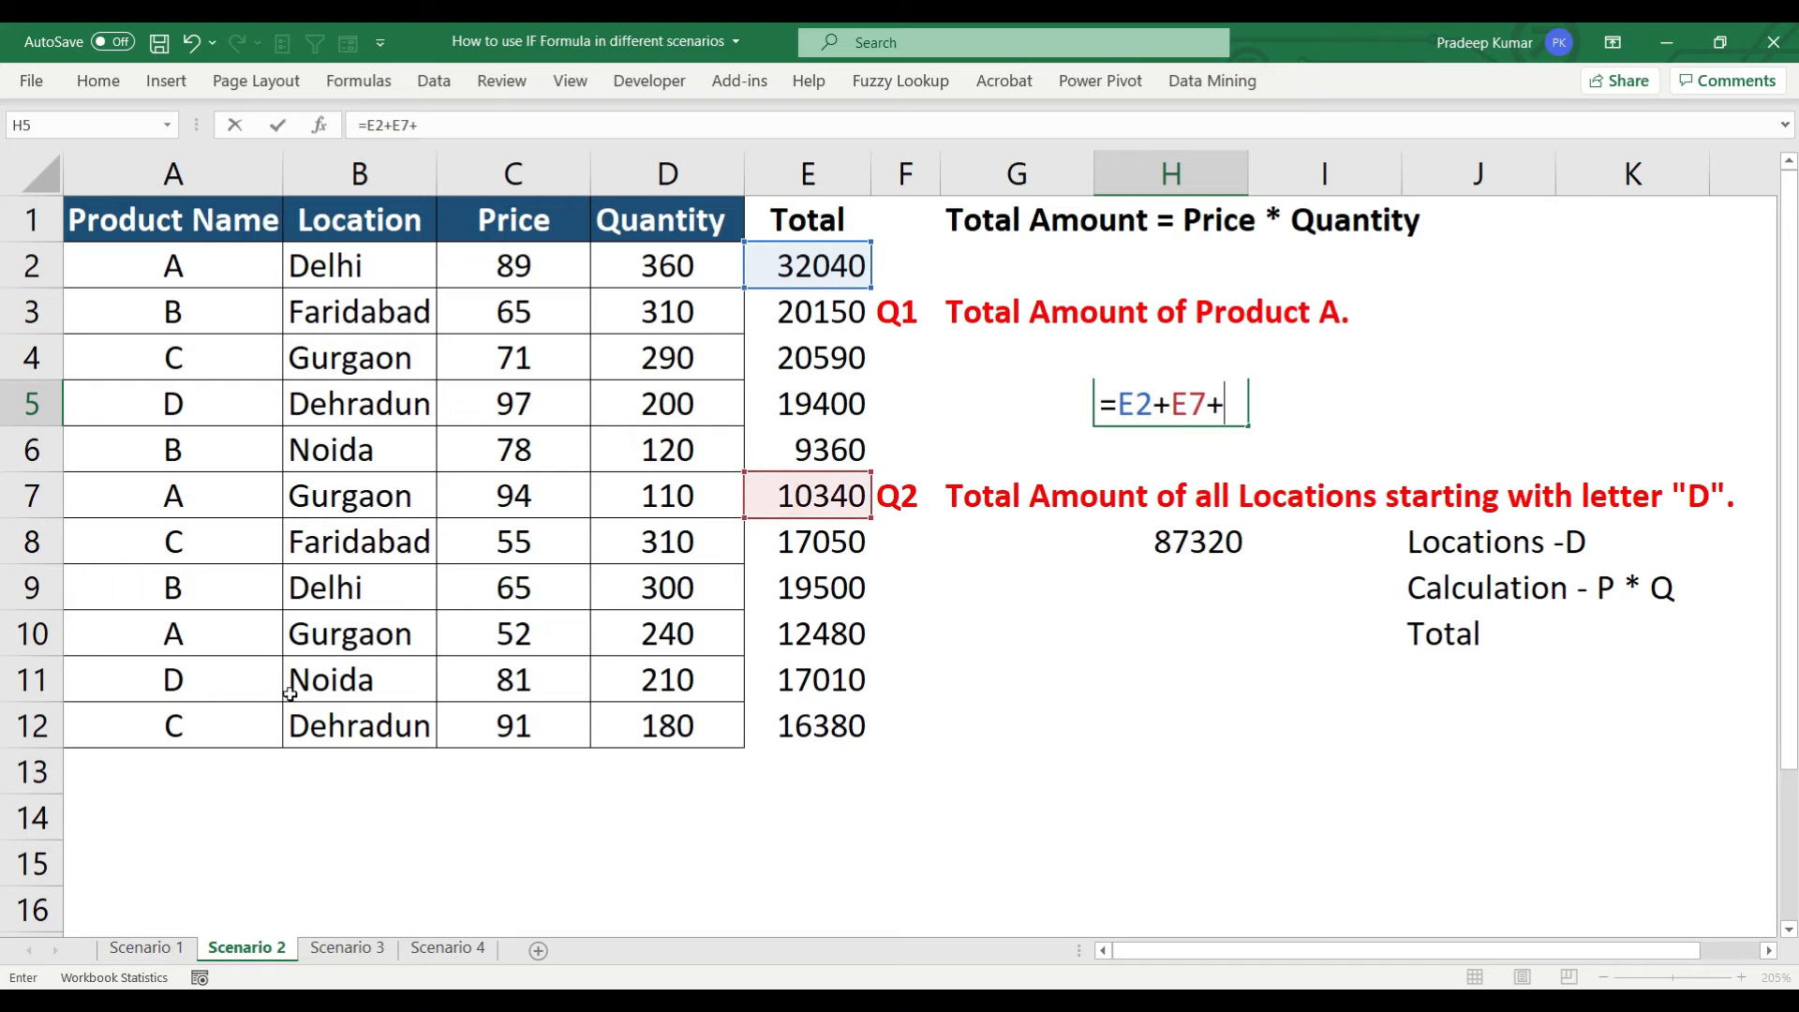
left_click(785, 644)
key("Return")
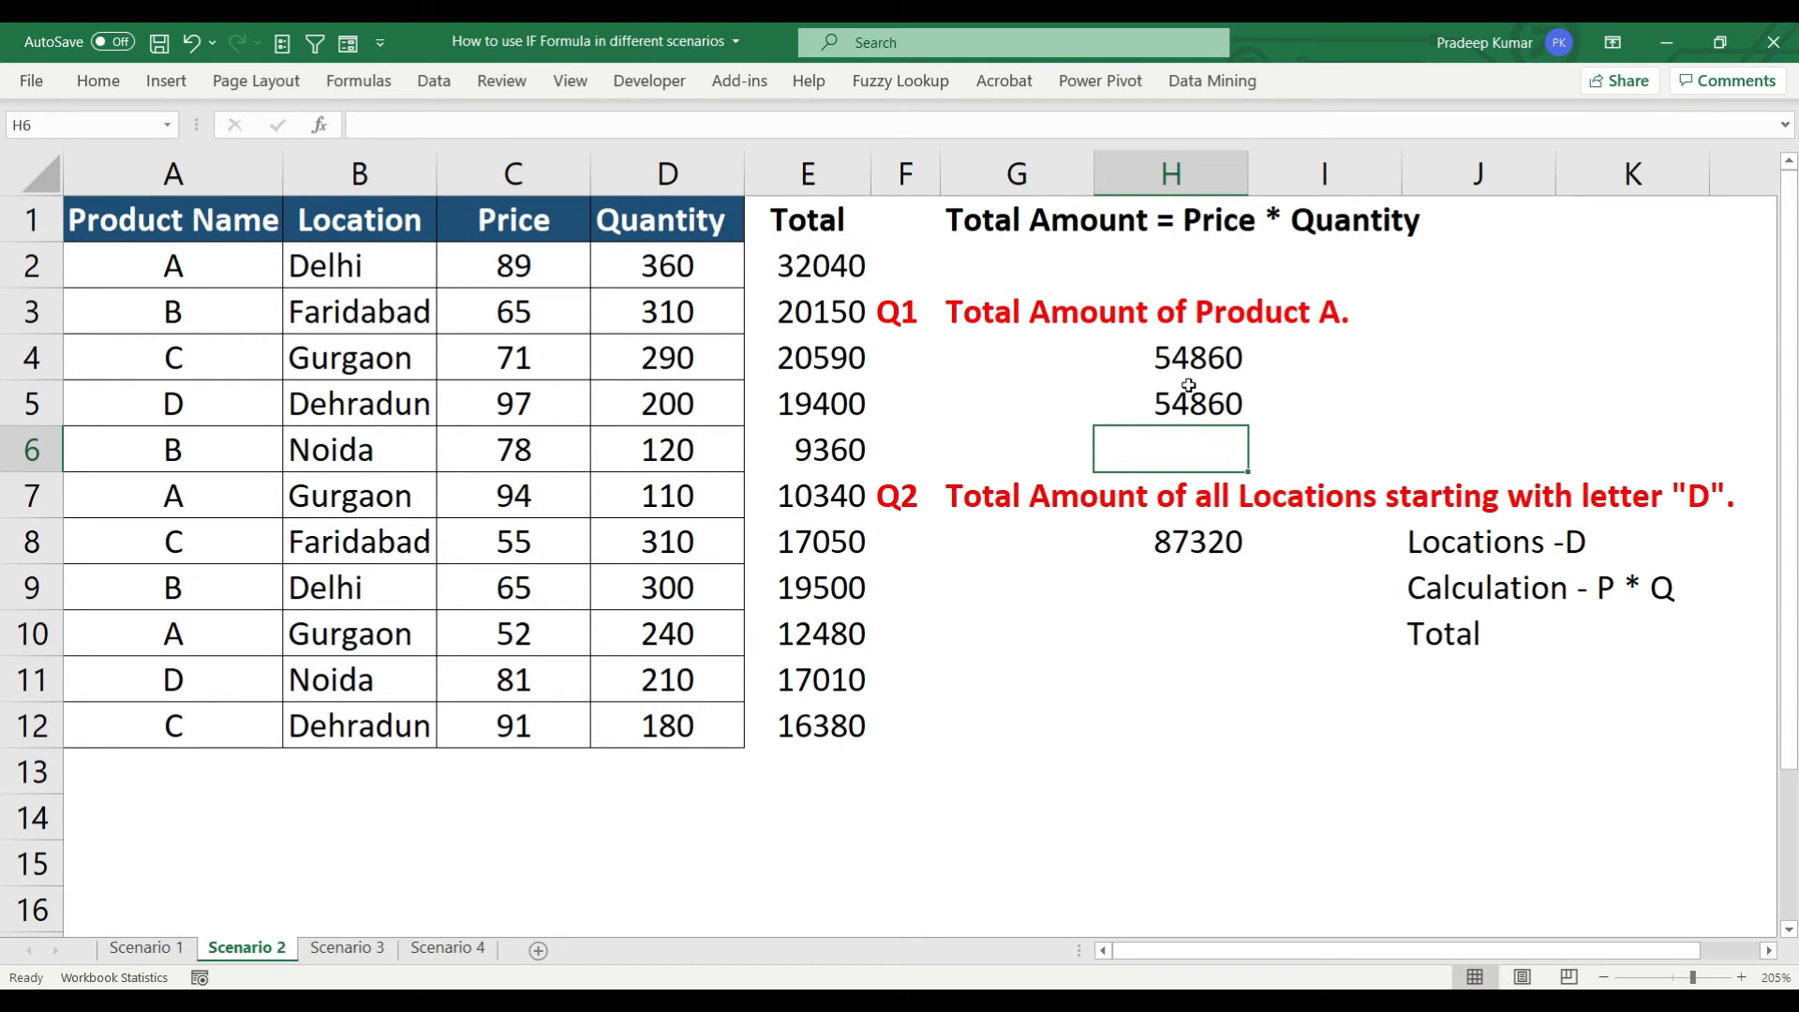
Add the row totals of the "D" locations in H9 with =E2+E5+E9+E12 and compare the result with H8
left_click(1170, 584)
type("=")
key("Escape")
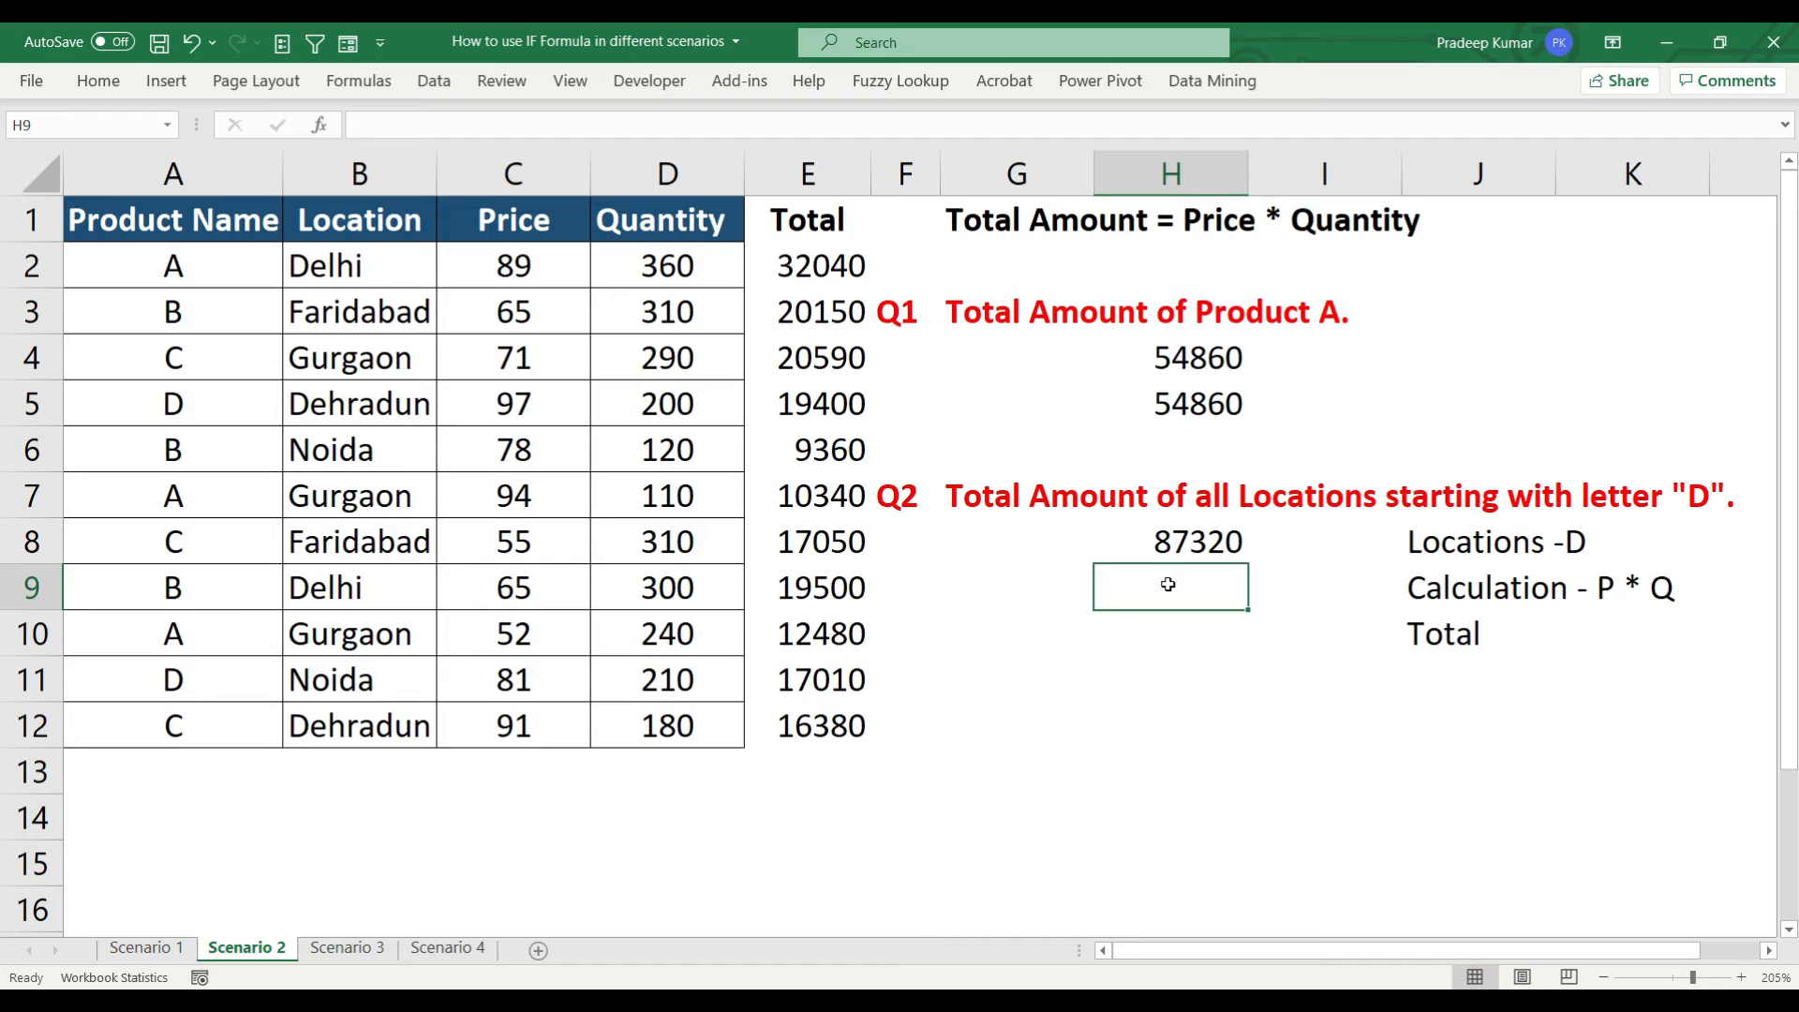
type("=")
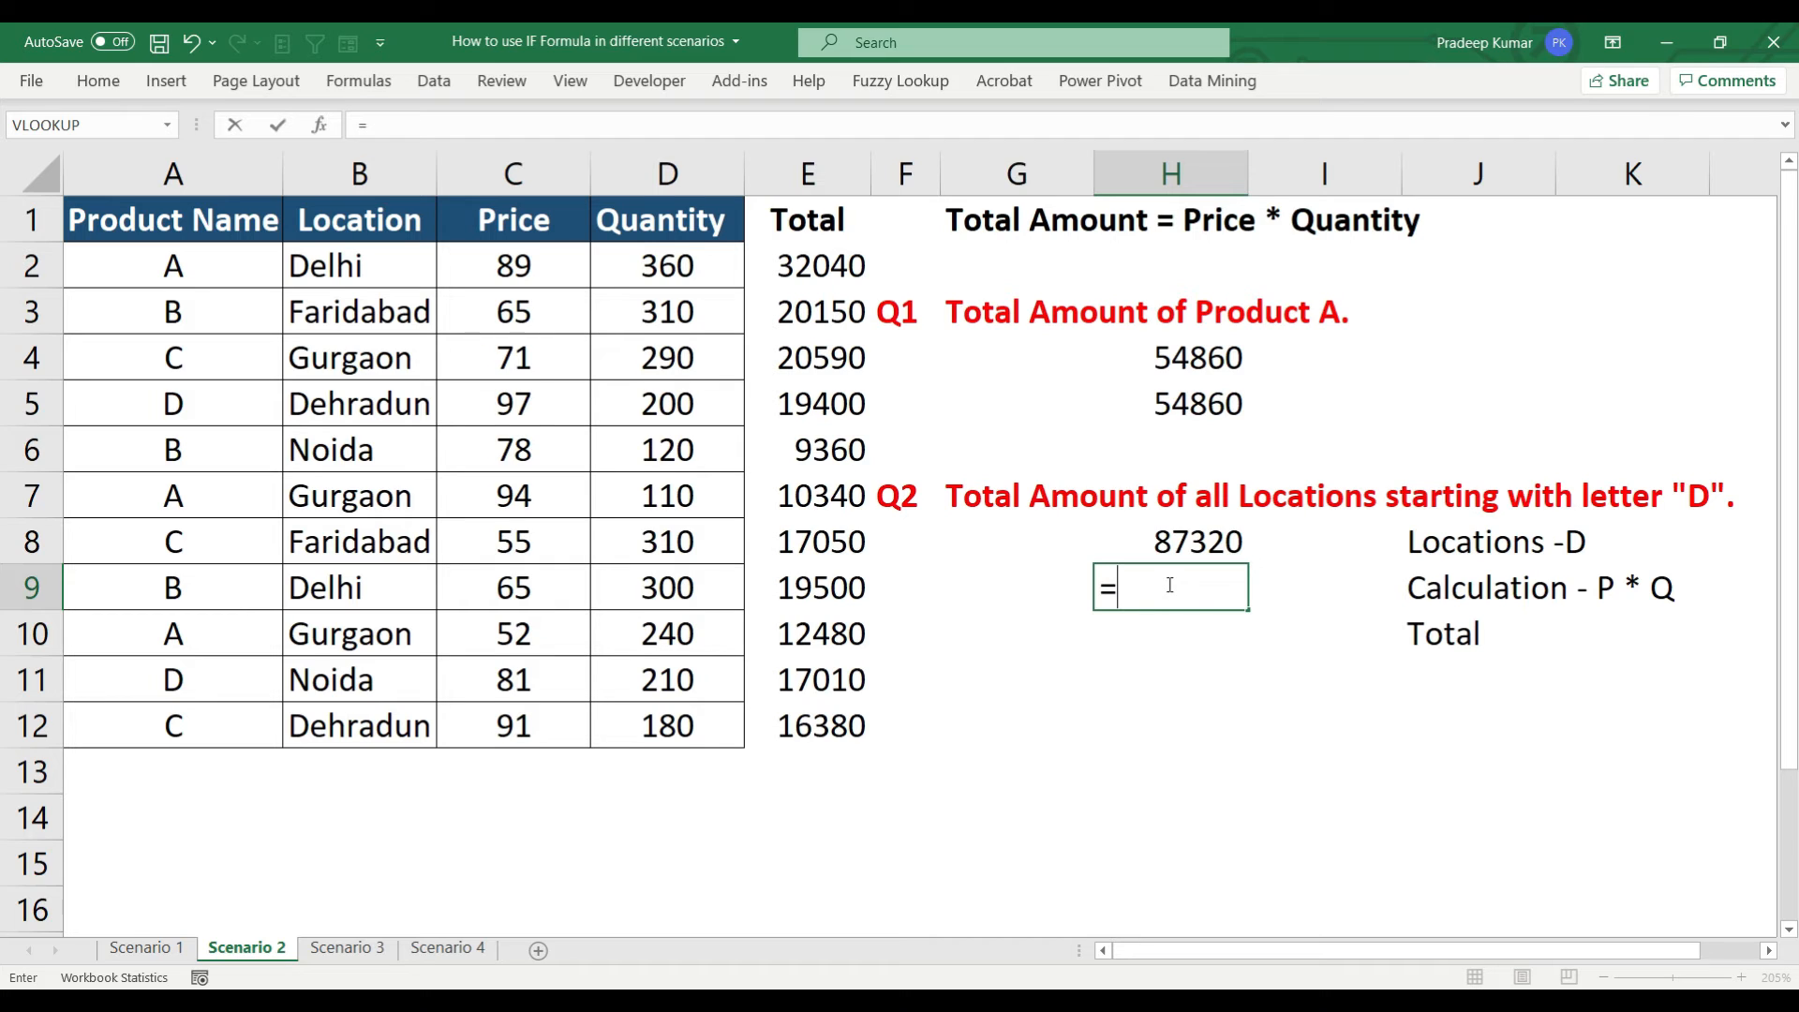
left_click(785, 265)
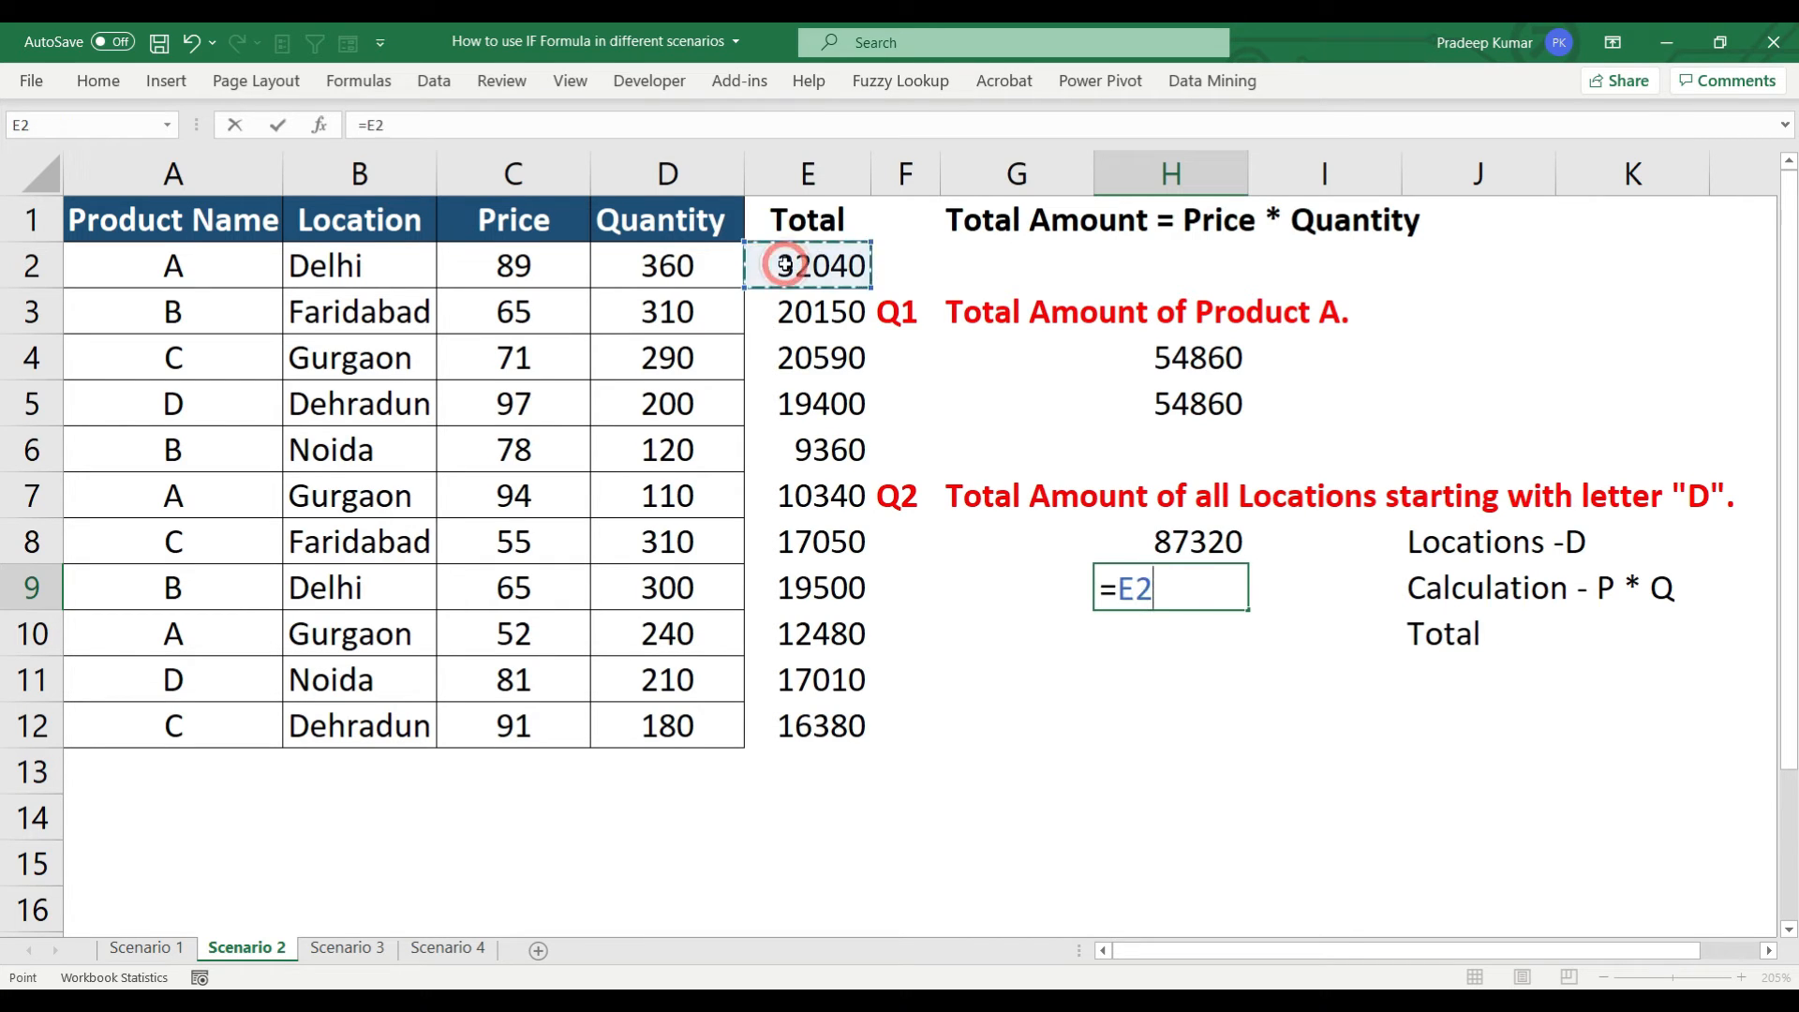
type("+")
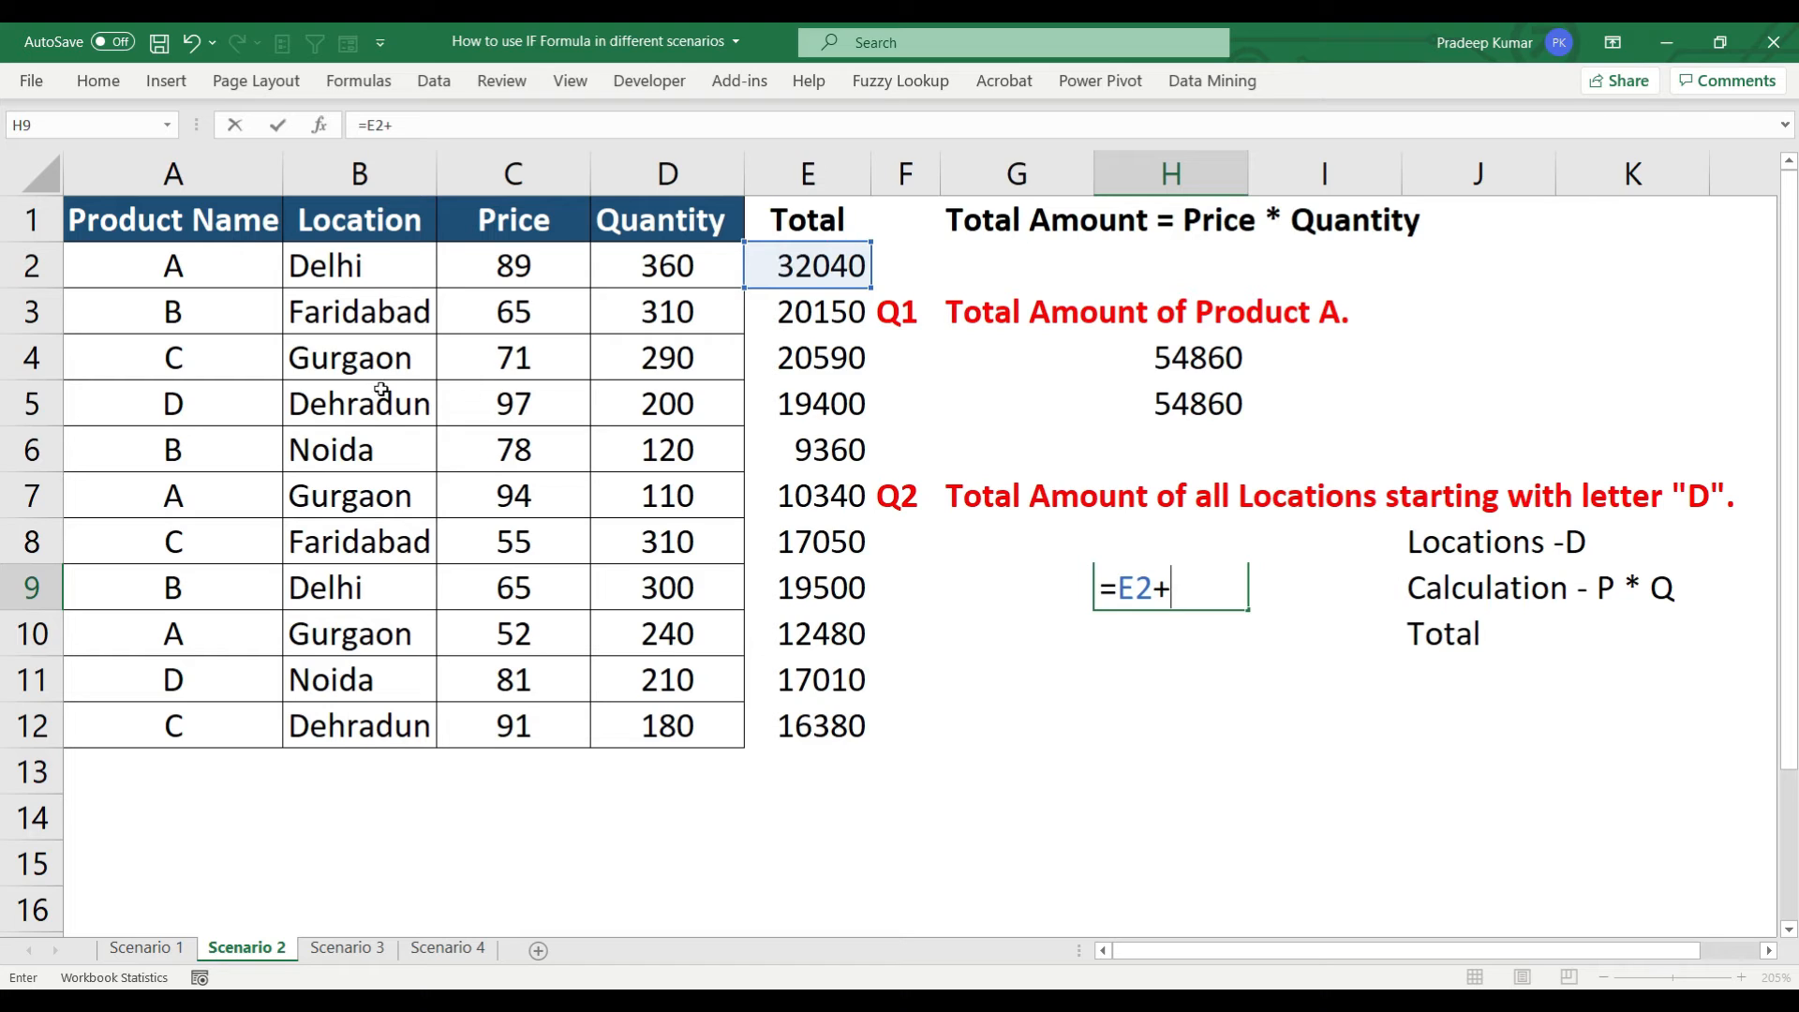
left_click(801, 395)
type("+")
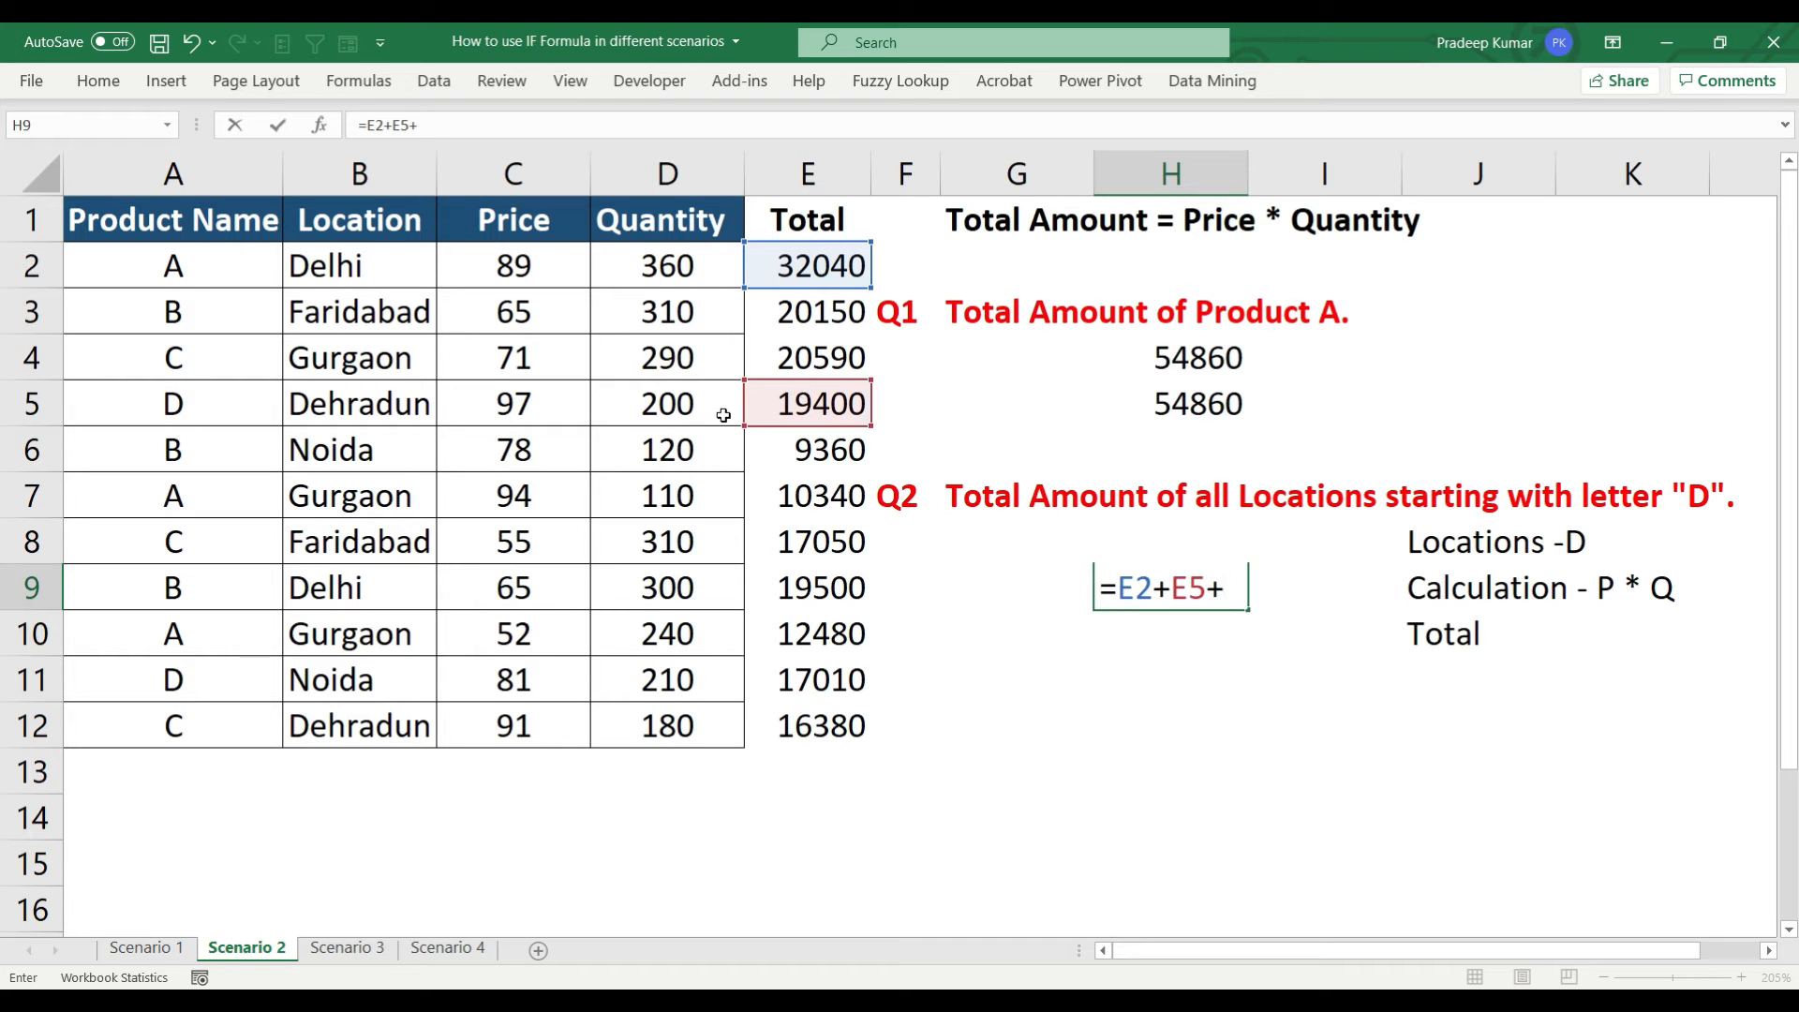
left_click(839, 583)
type("+")
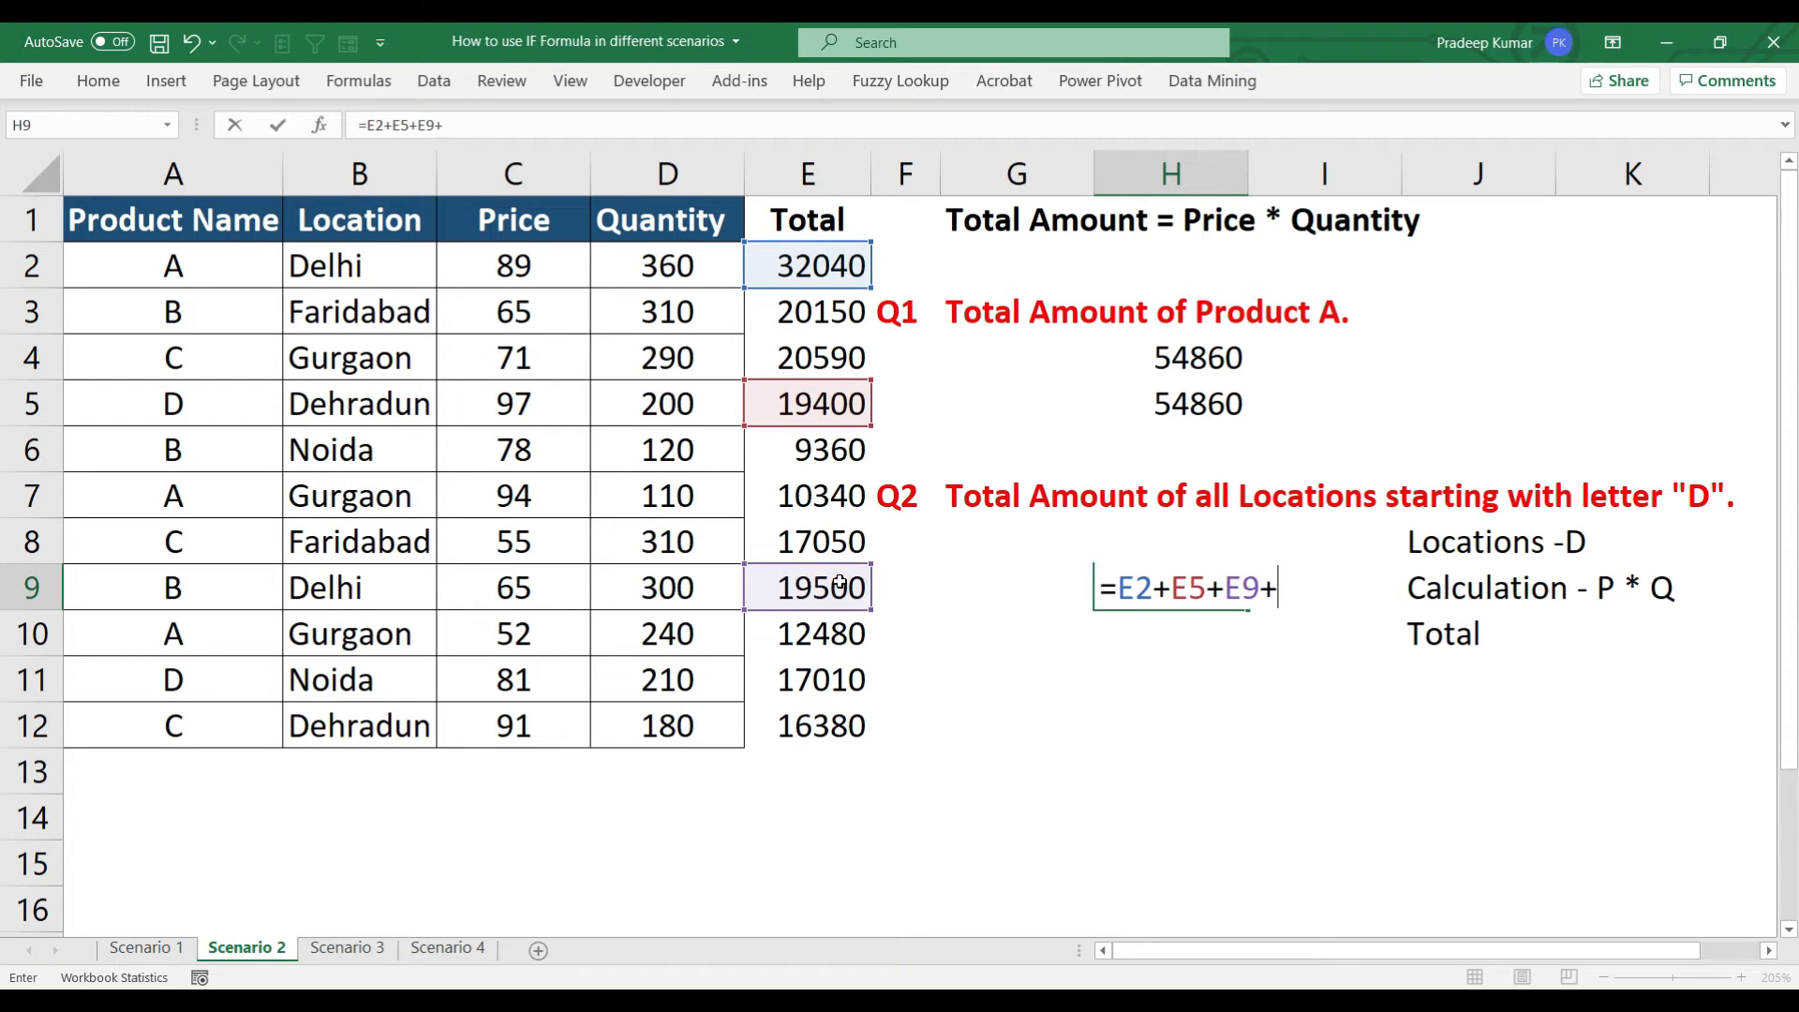
left_click(789, 727)
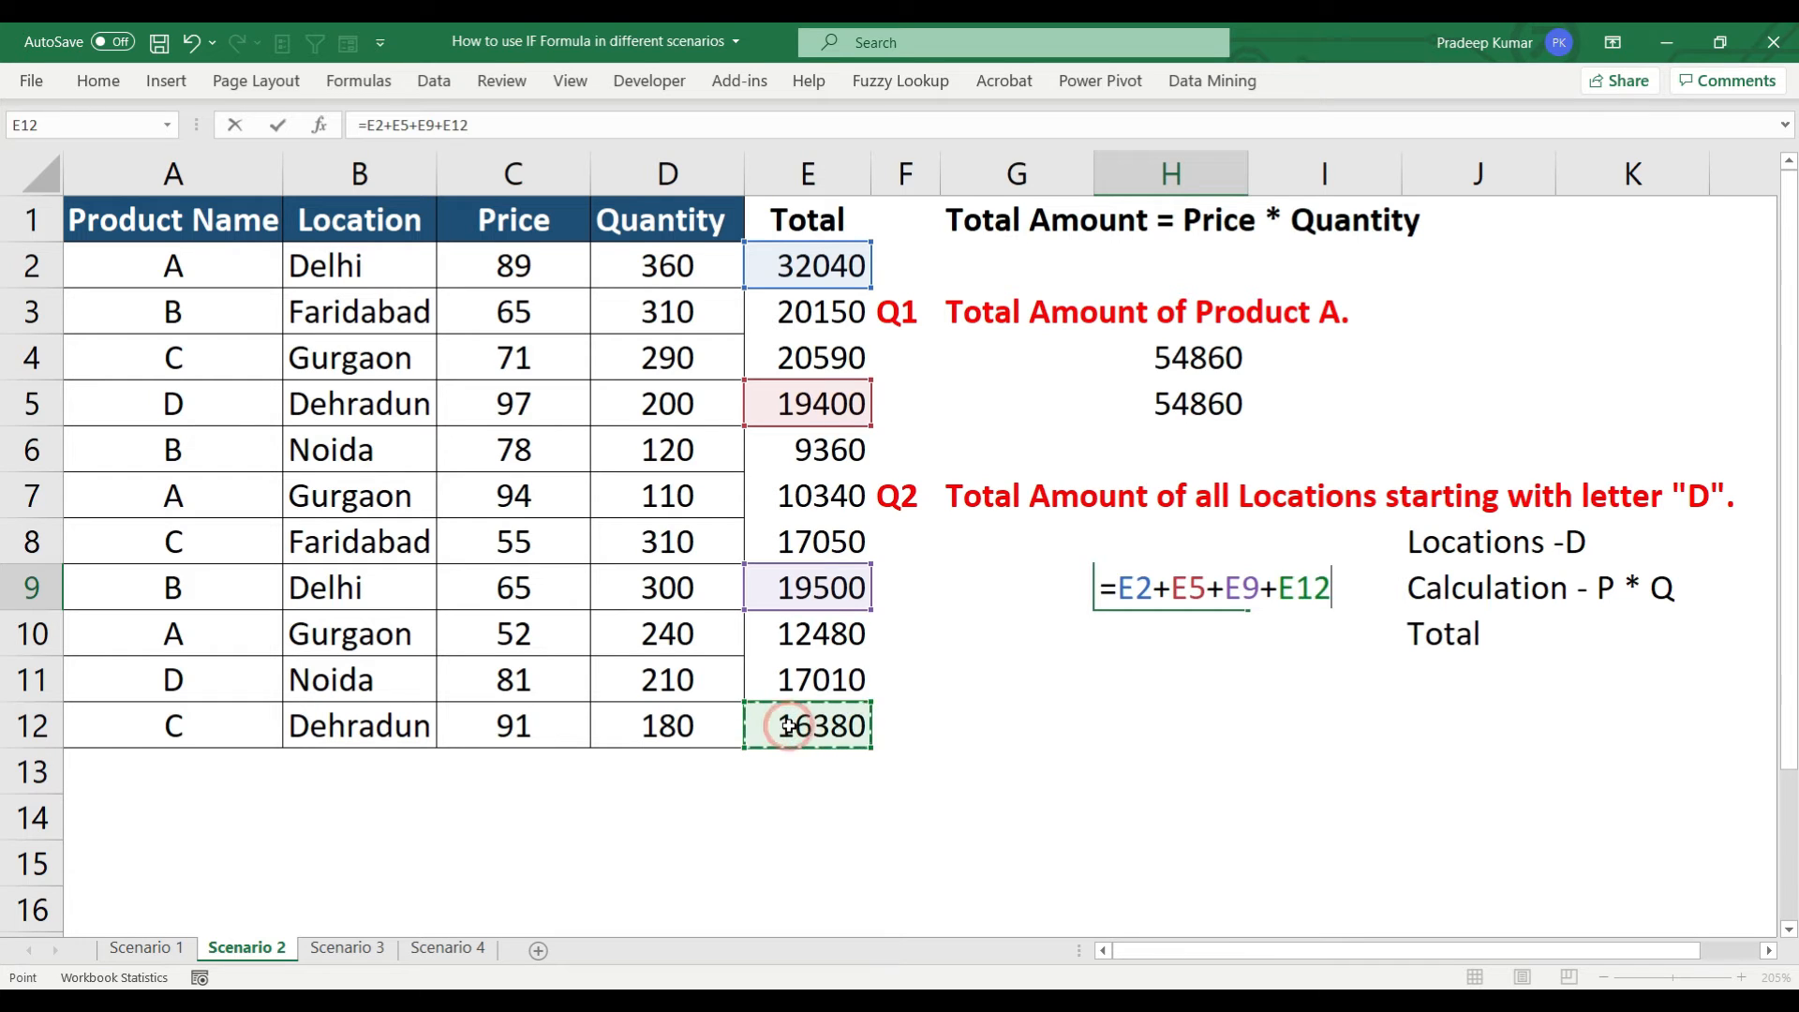
key("Return")
left_click_drag(1209, 551, 1216, 580)
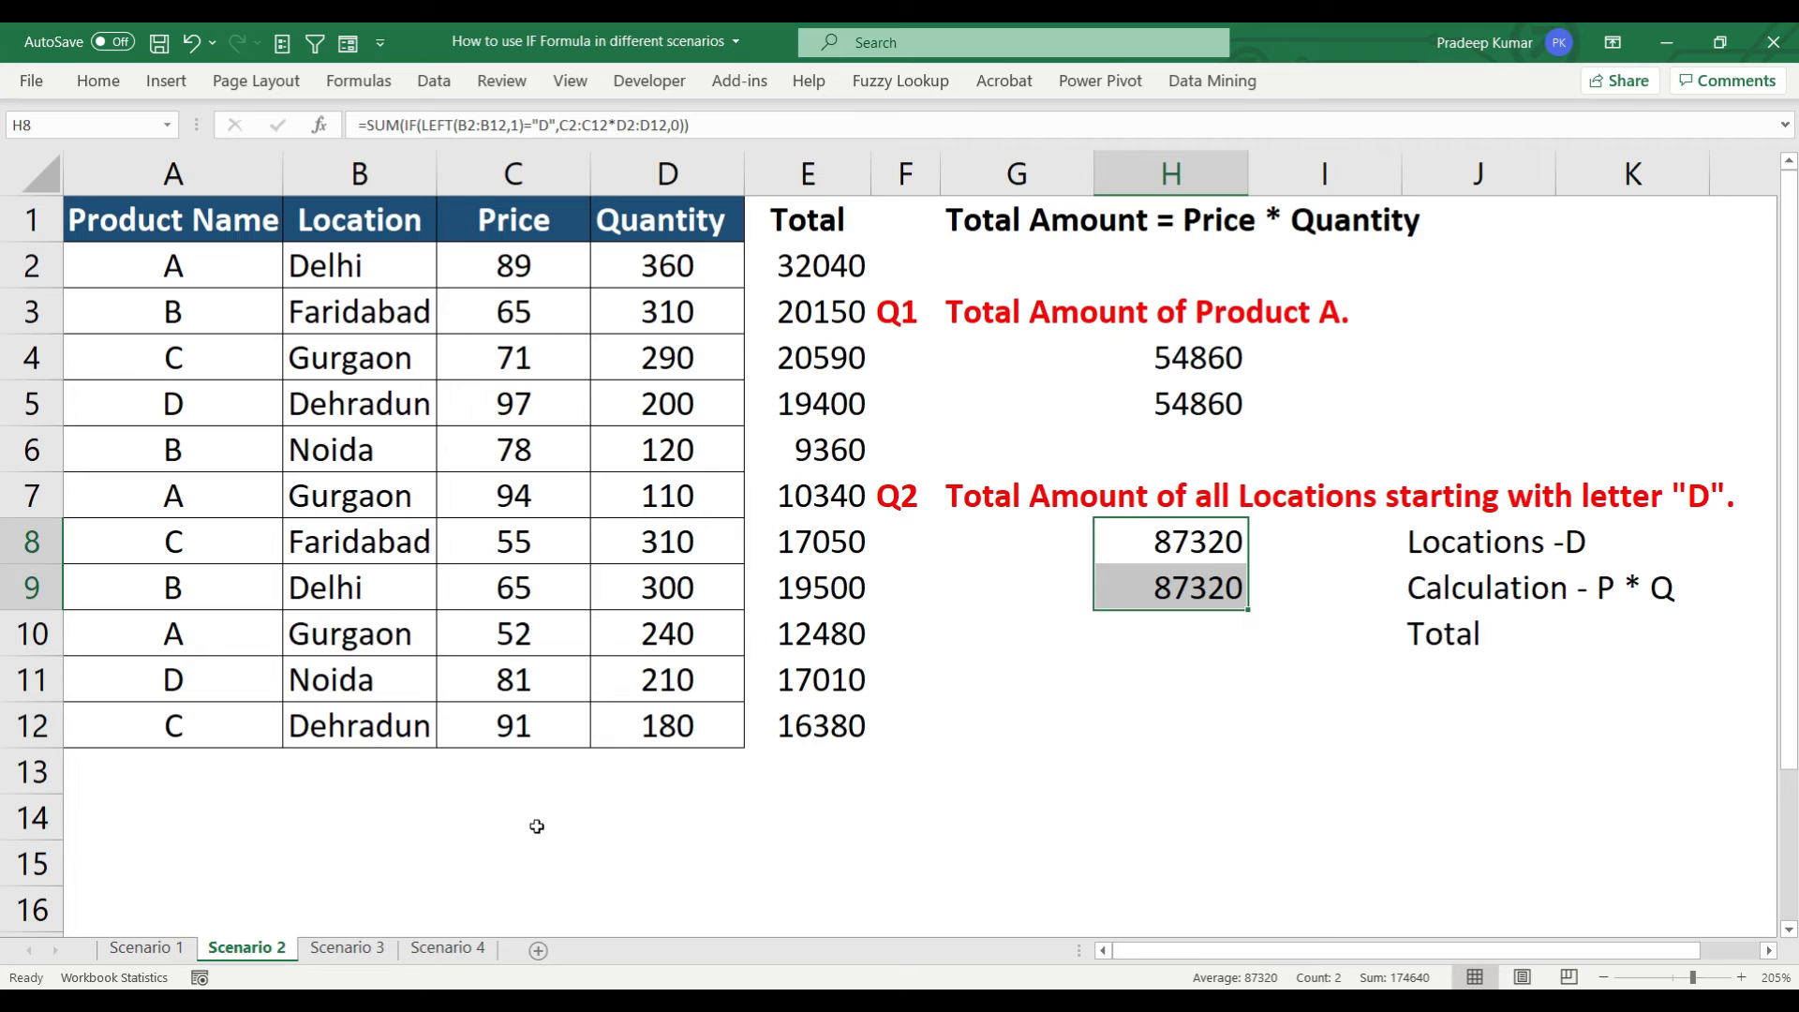
On the Scenario 3 sheet, list the distinct employee IDs from F5 down with =UNIQUE(B2:B14)
left_click(347, 947)
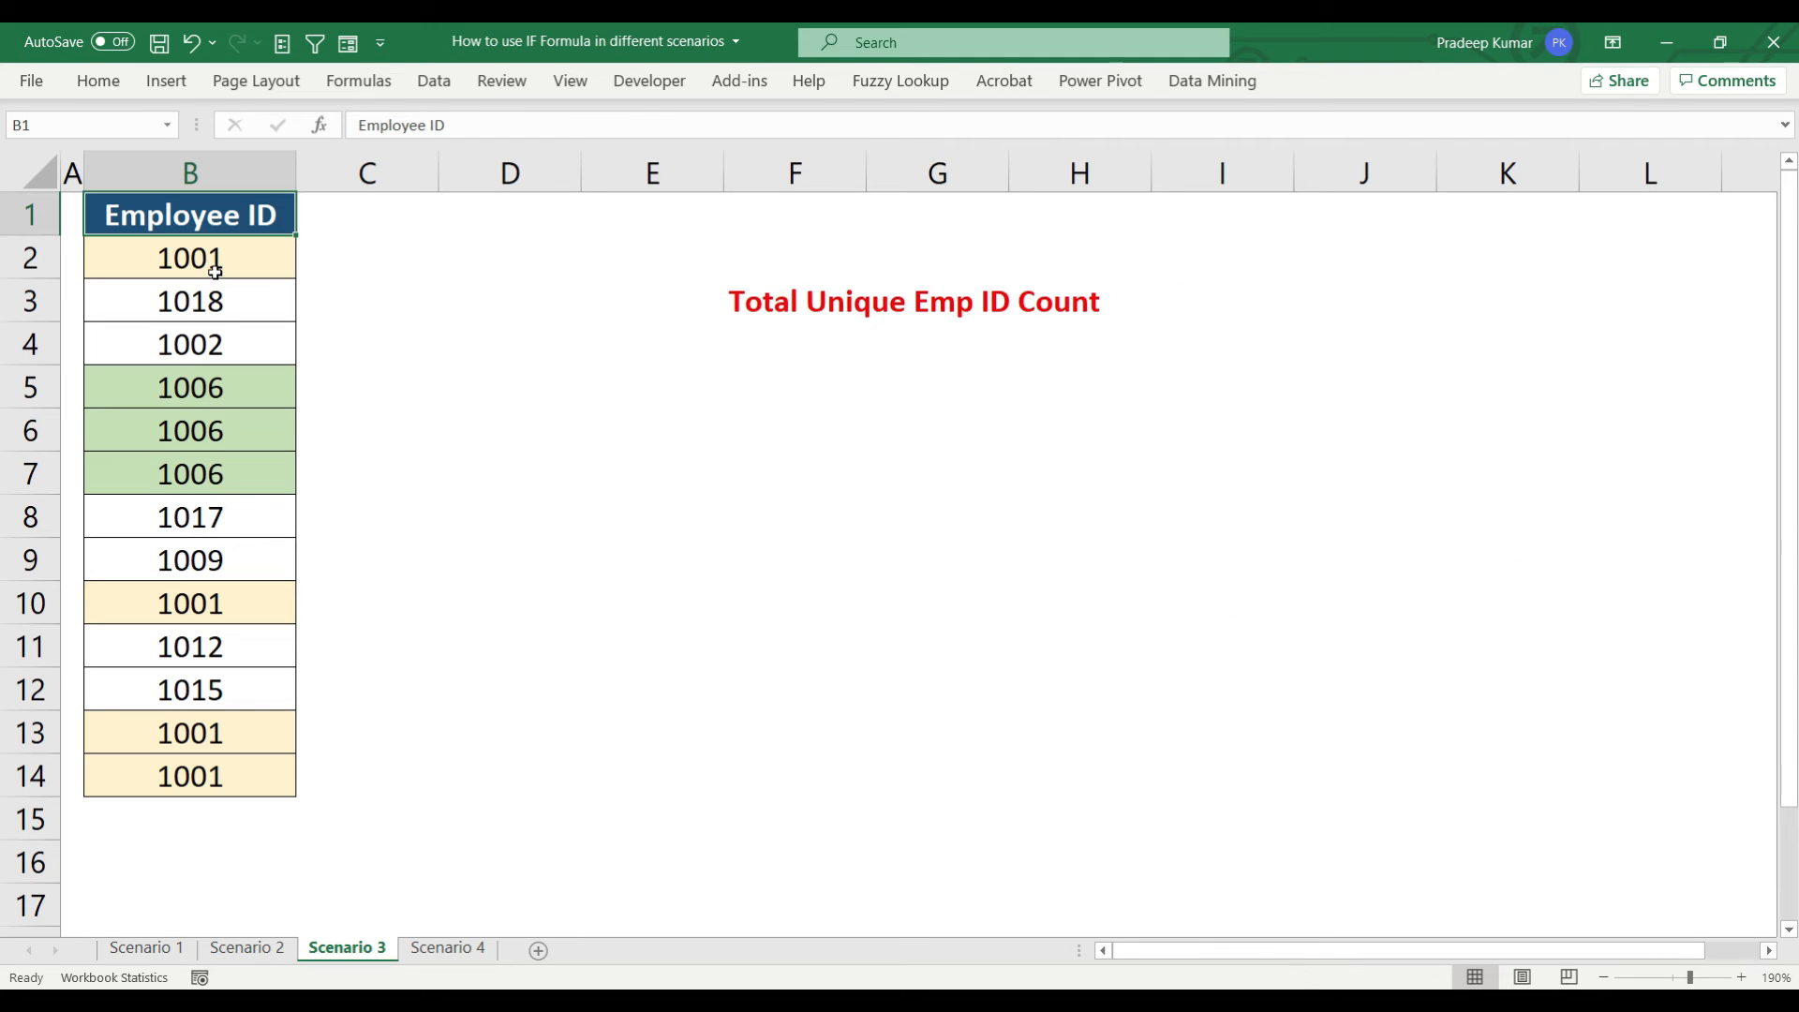
left_click(790, 378)
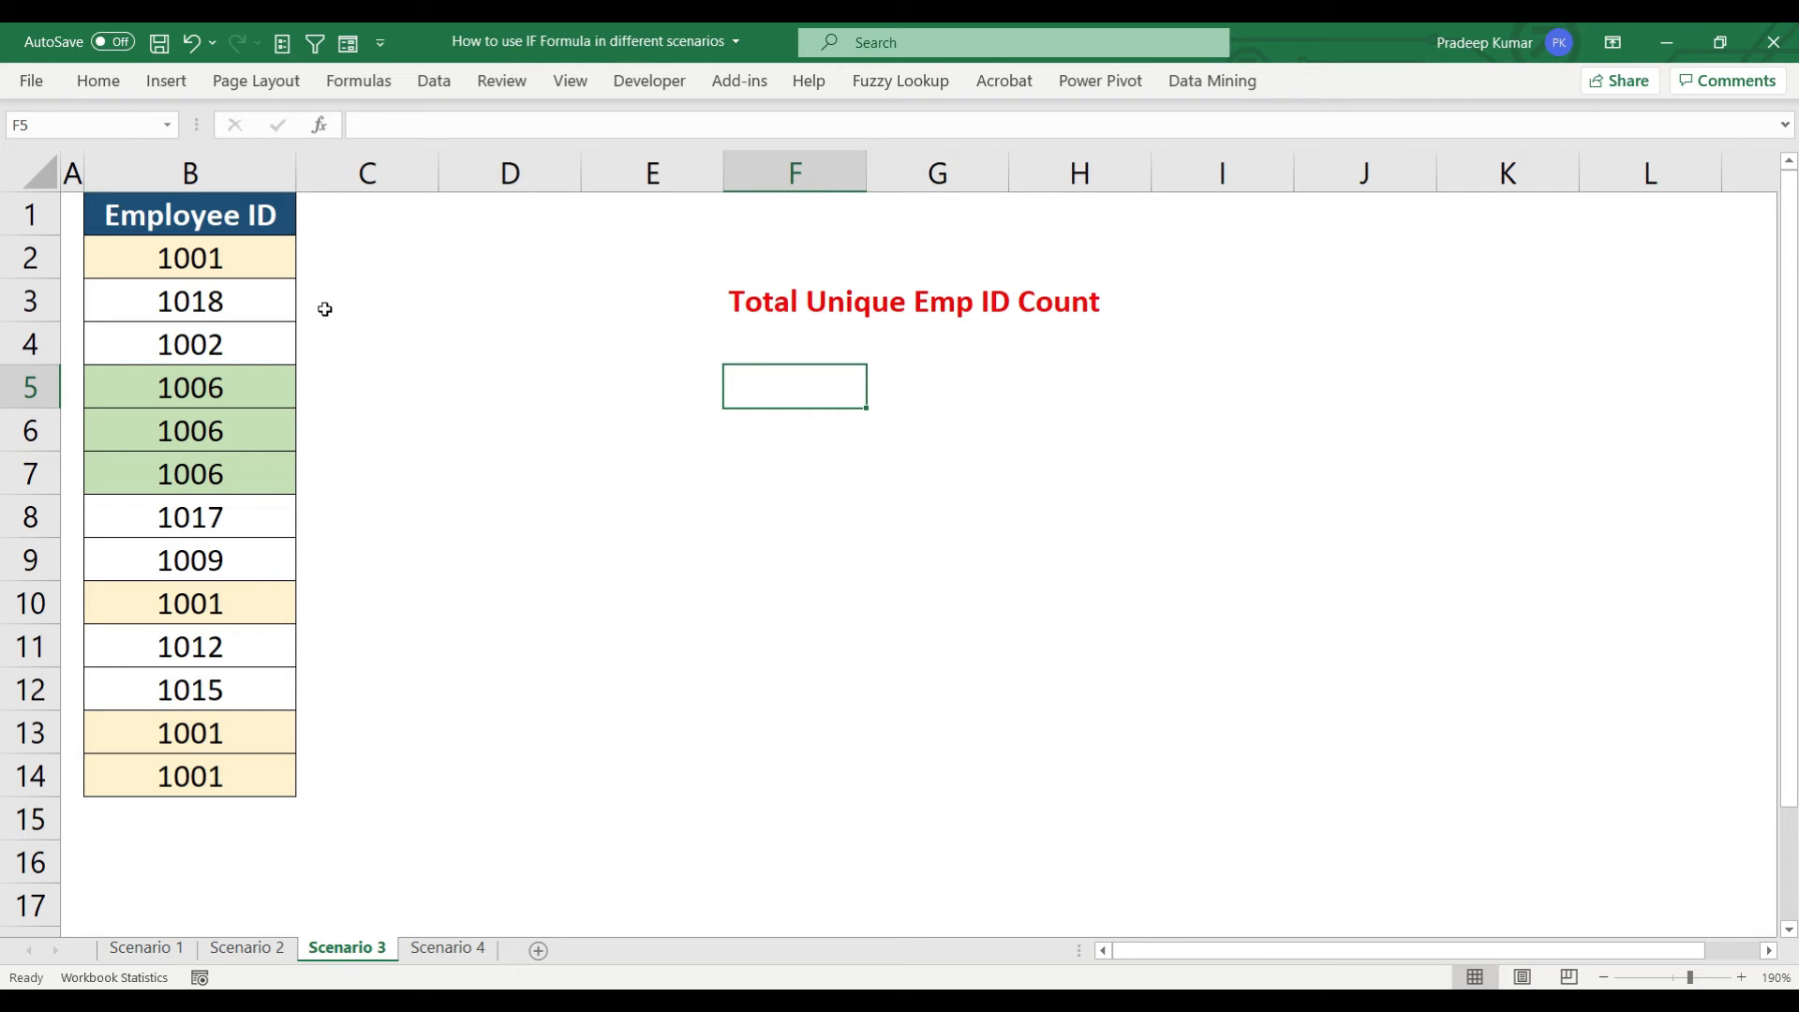
type("=uniq")
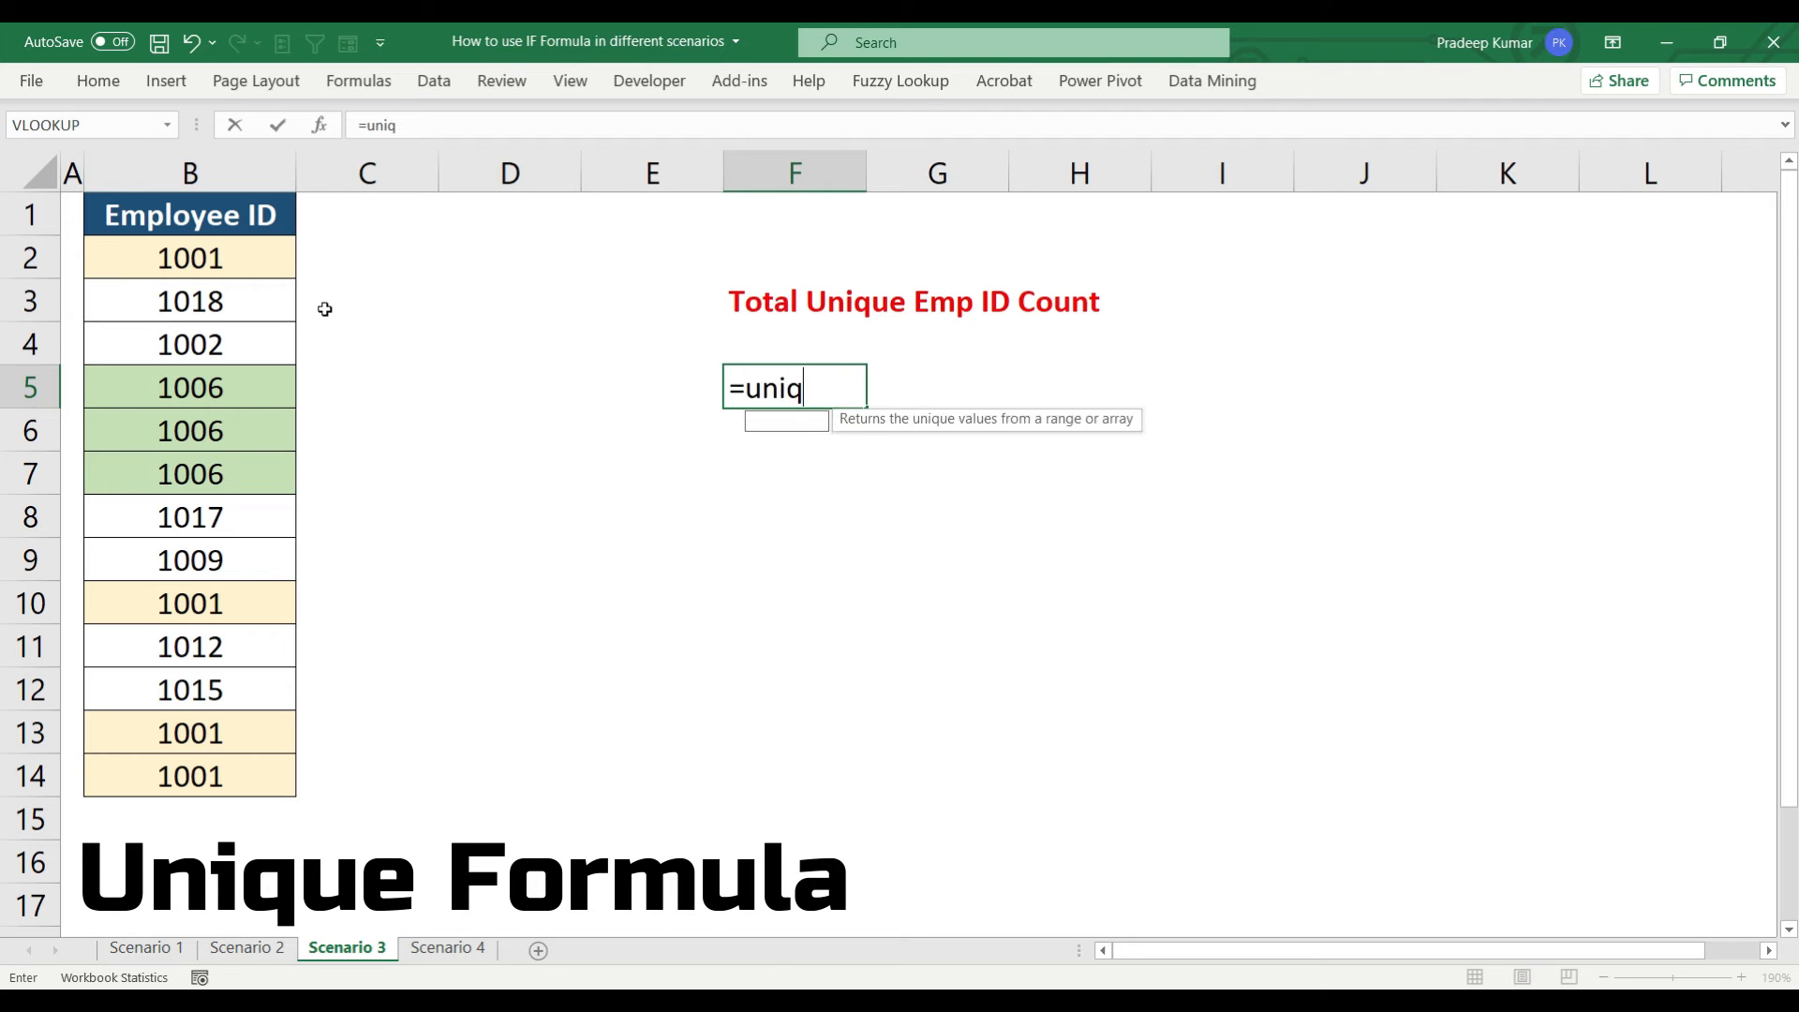
key("Tab")
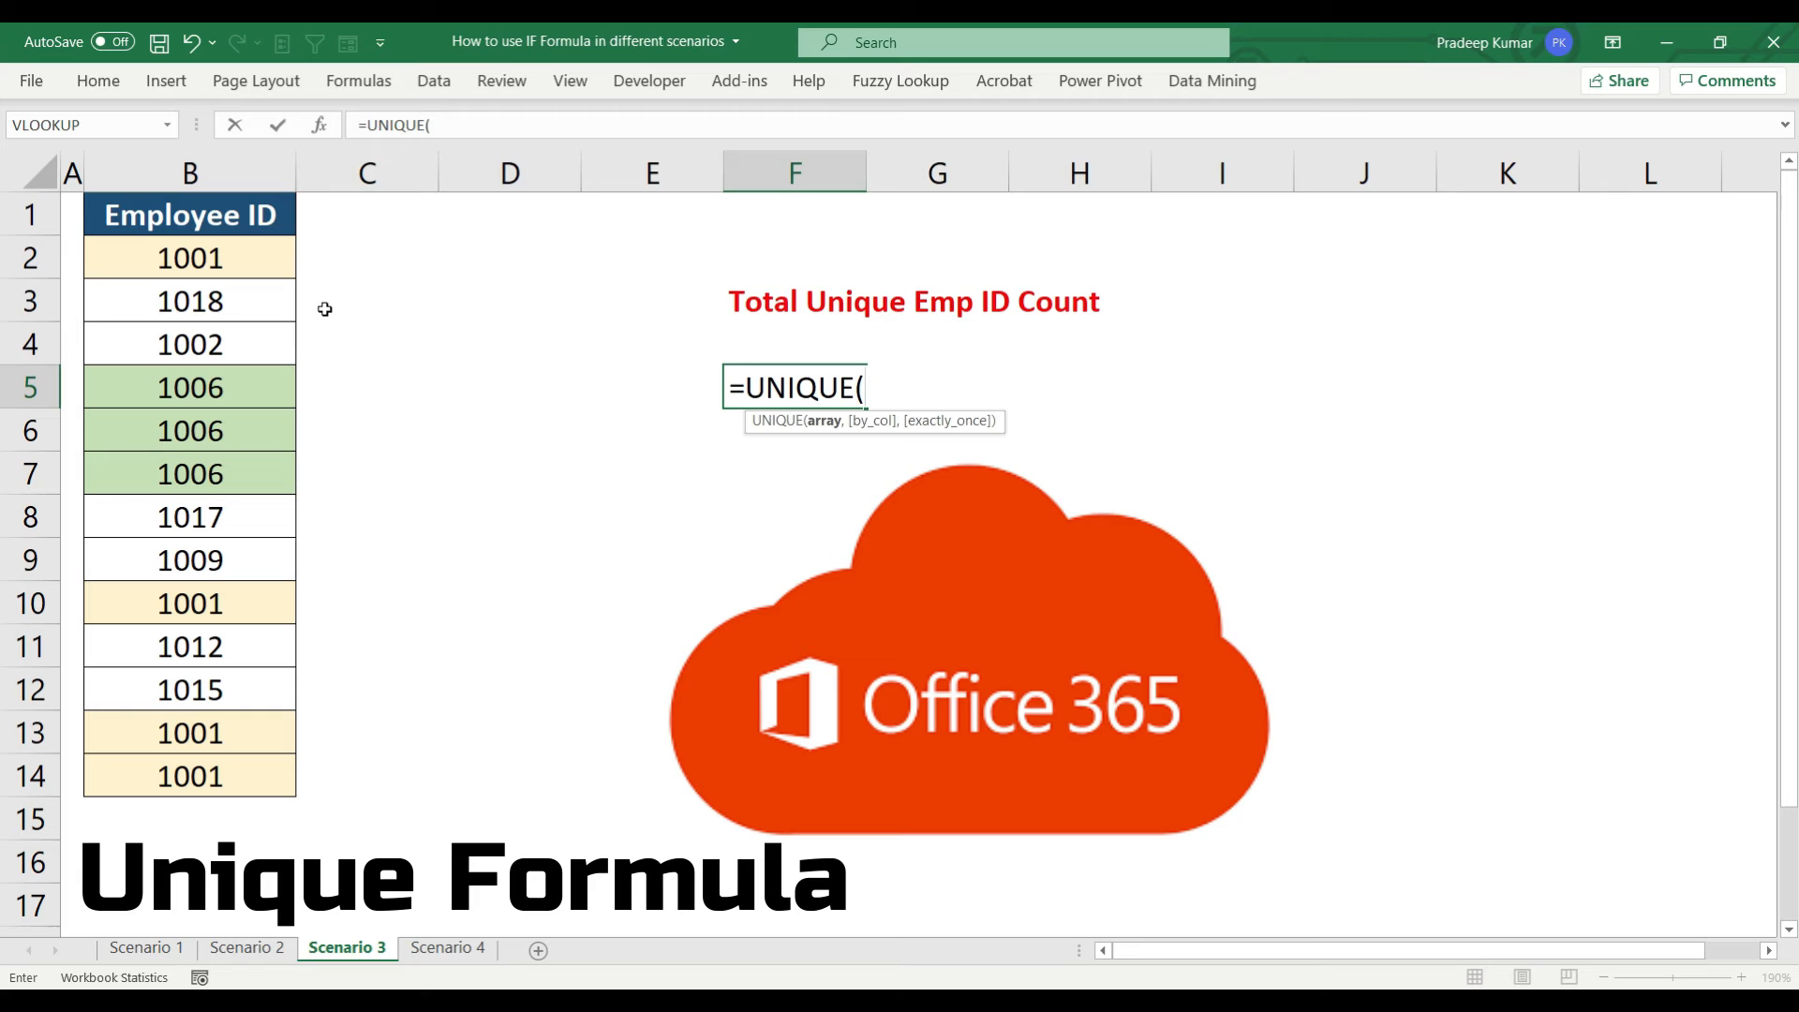
left_click_drag(155, 255, 159, 764)
type(")")
key("Return")
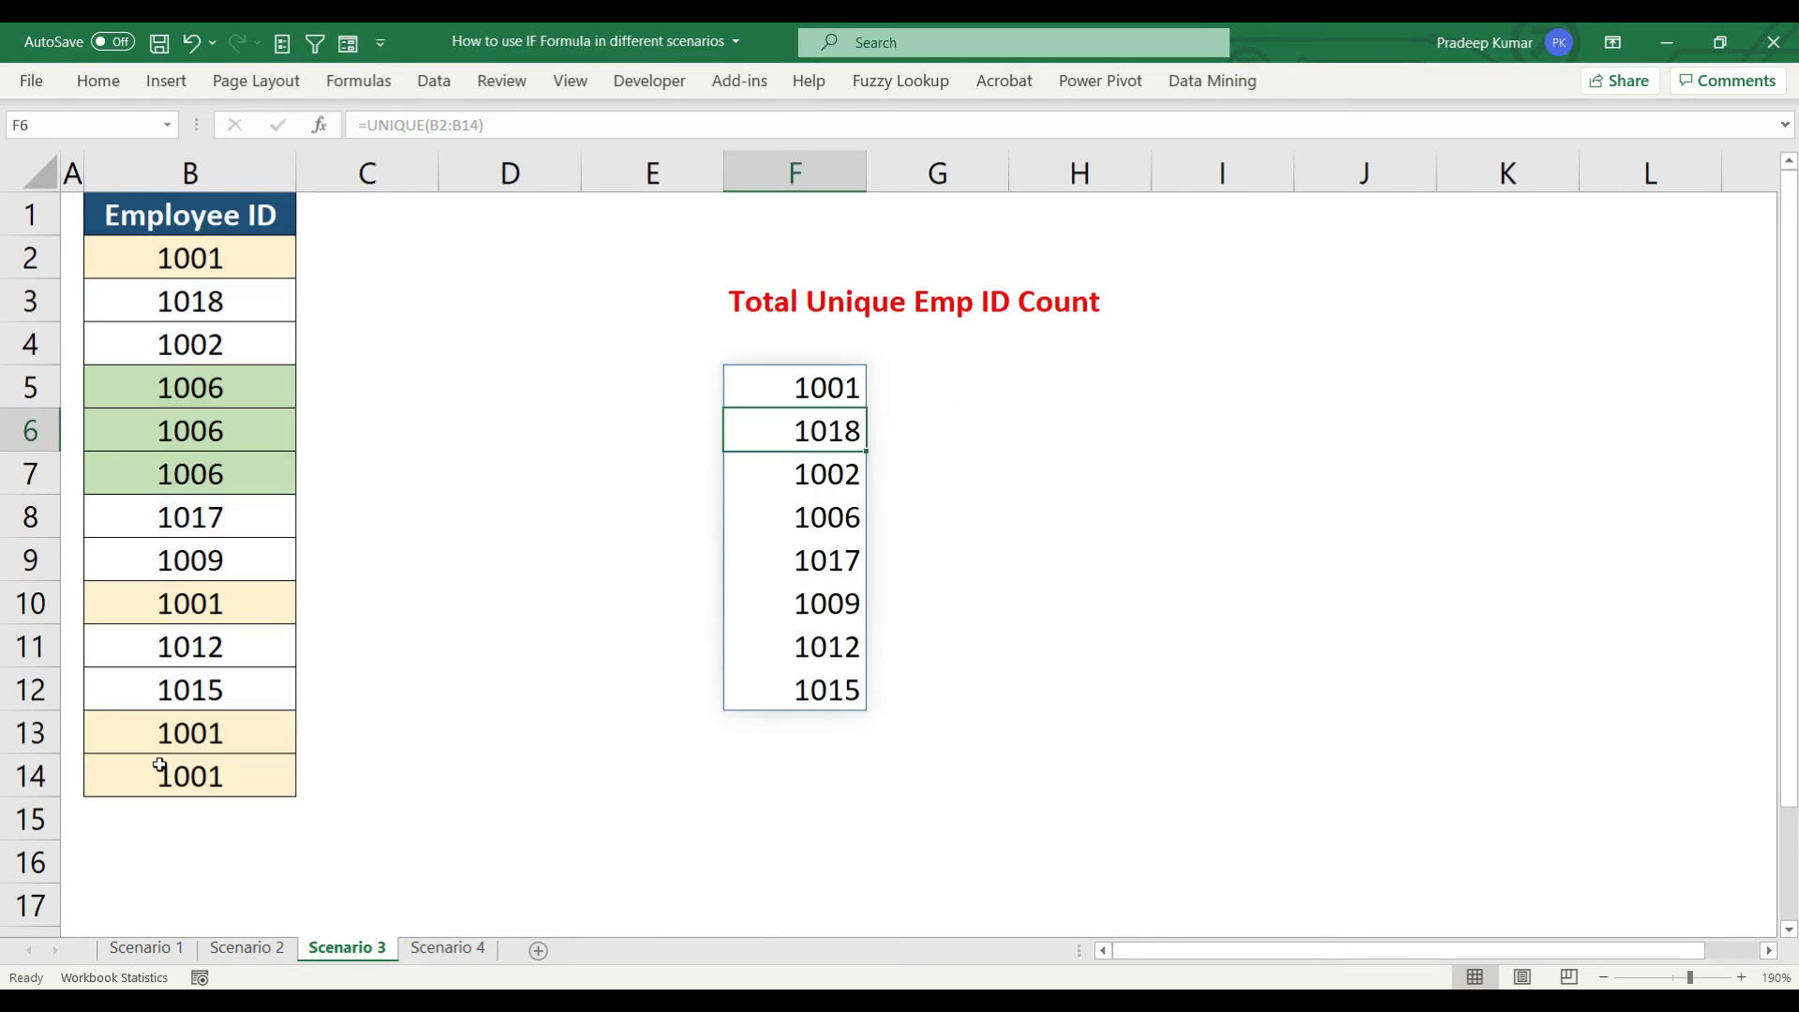
Wrap the UNIQUE formula in F5 in COUNTA so it reads =COUNTA(UNIQUE(B2:B14))
key("Up")
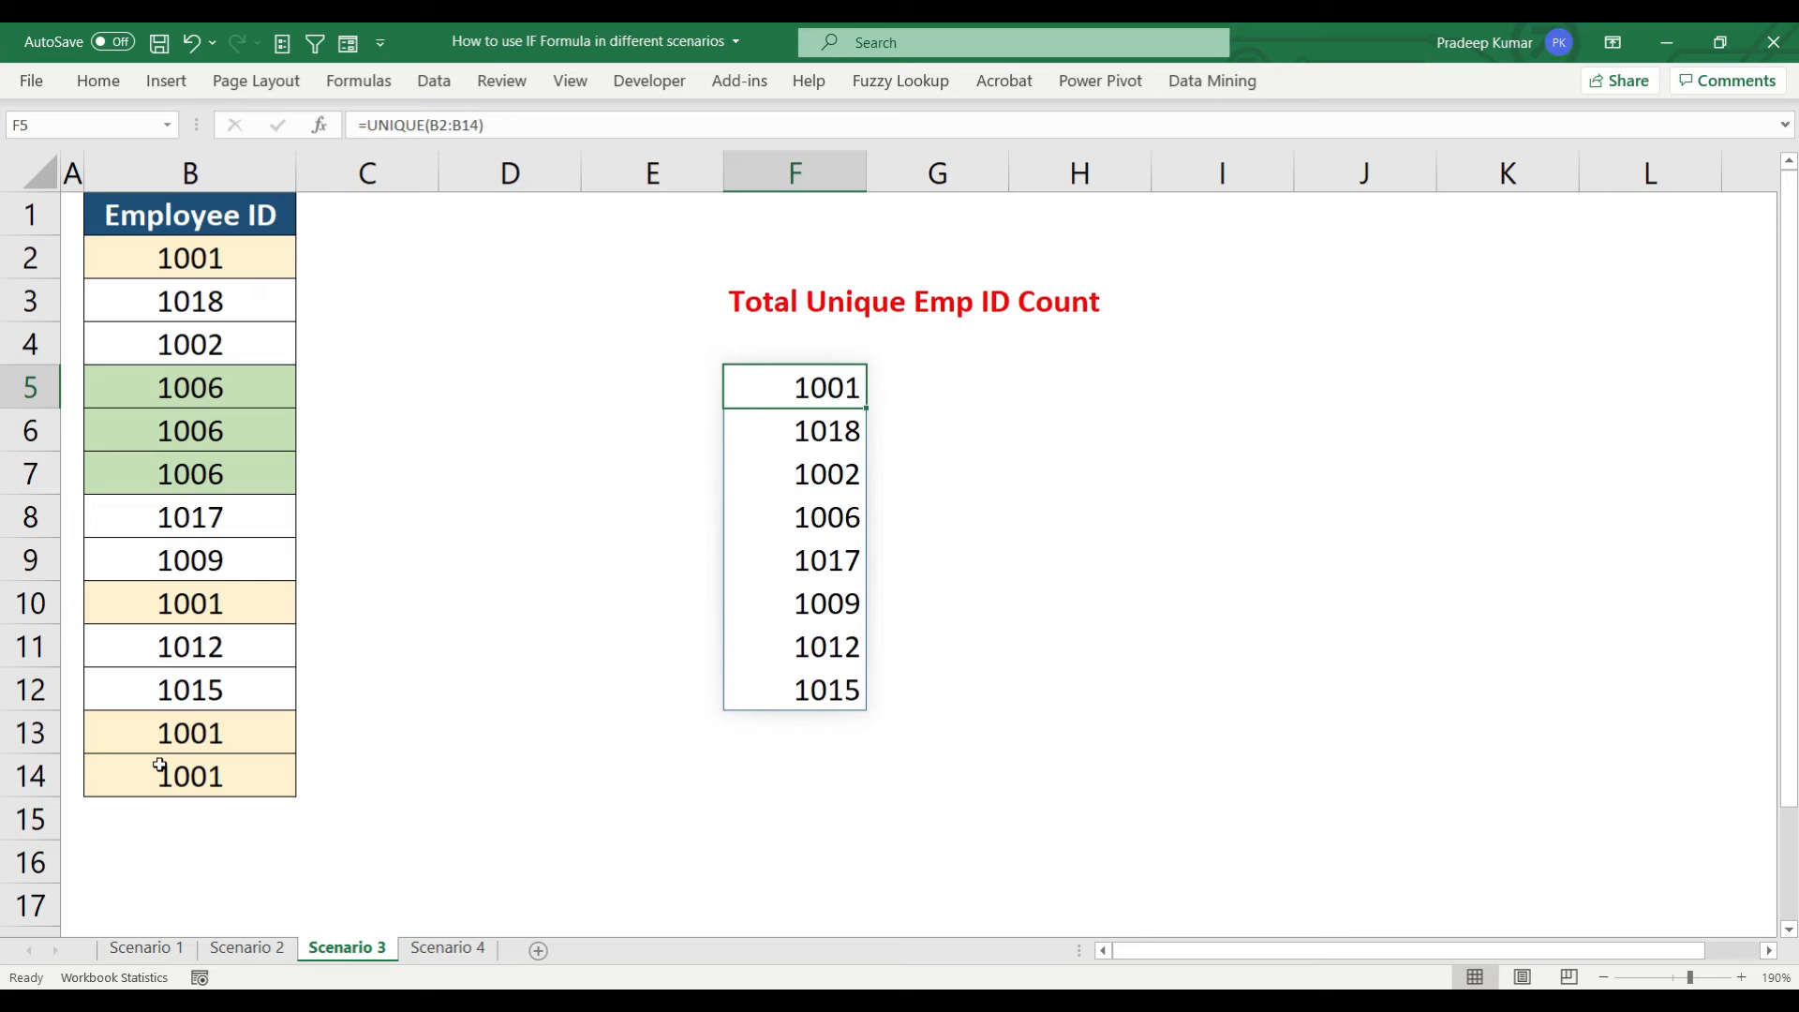
key("F2")
key("Home")
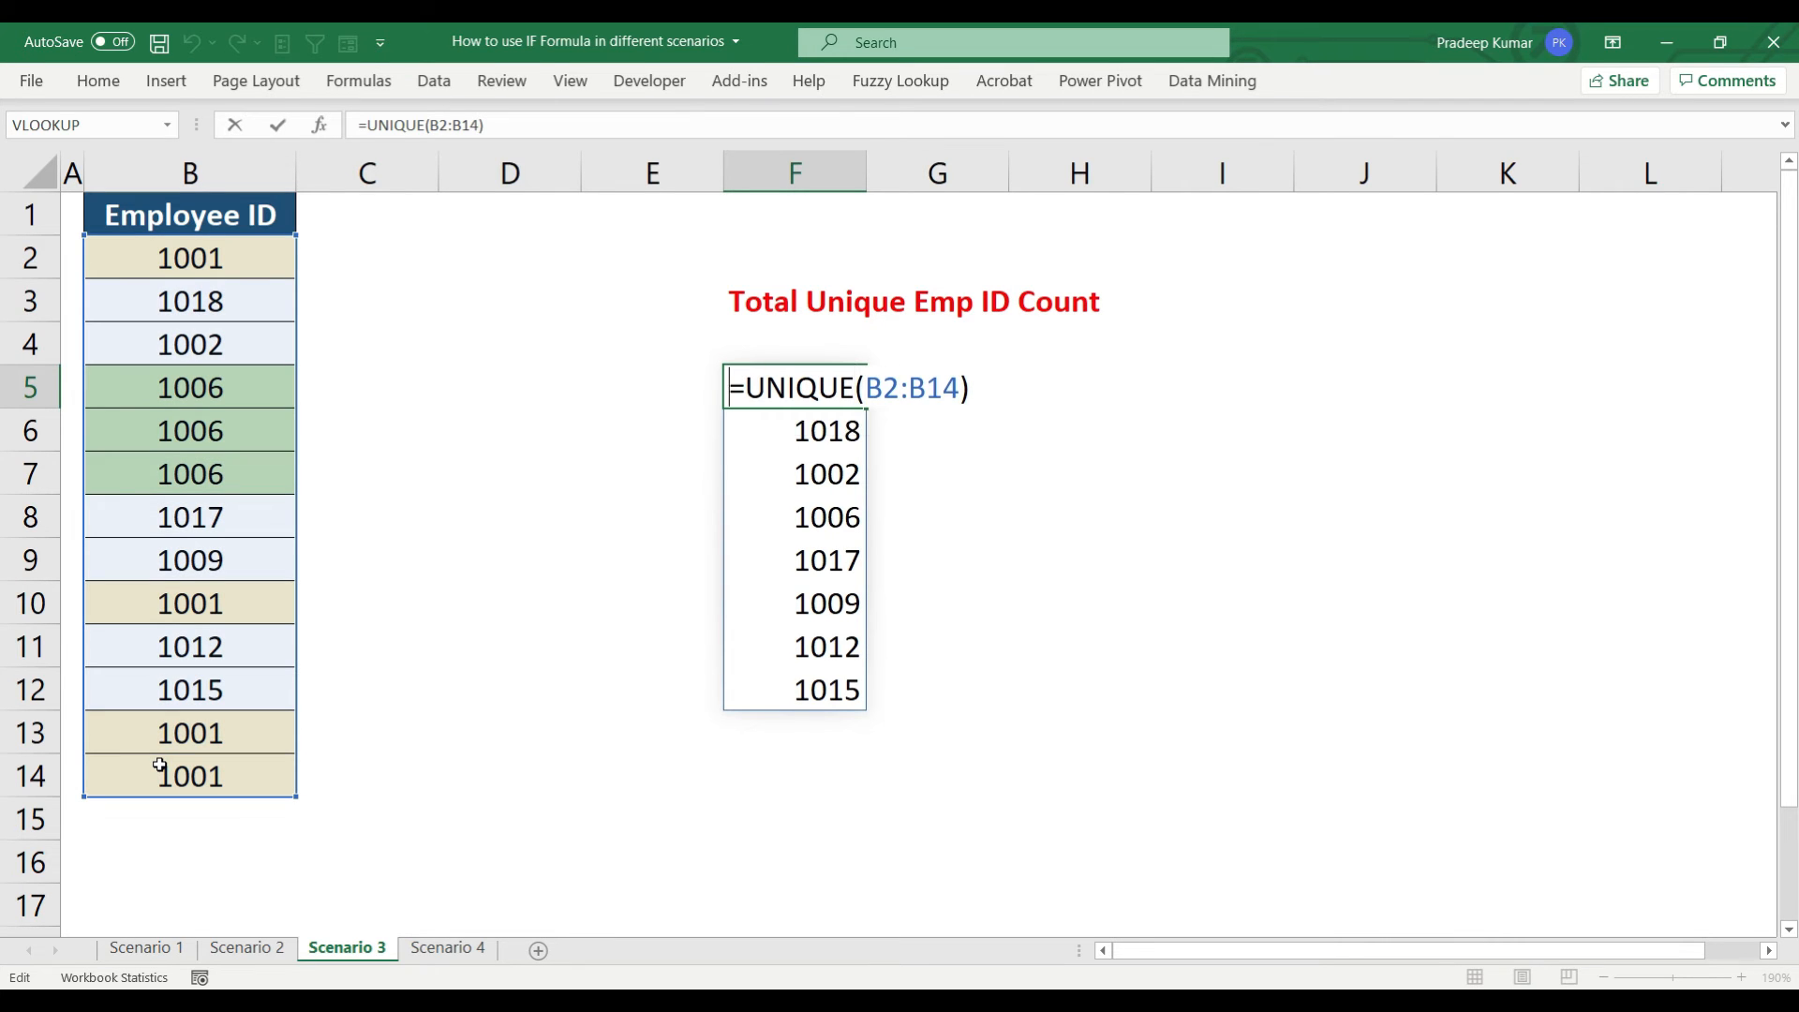
type("counta(")
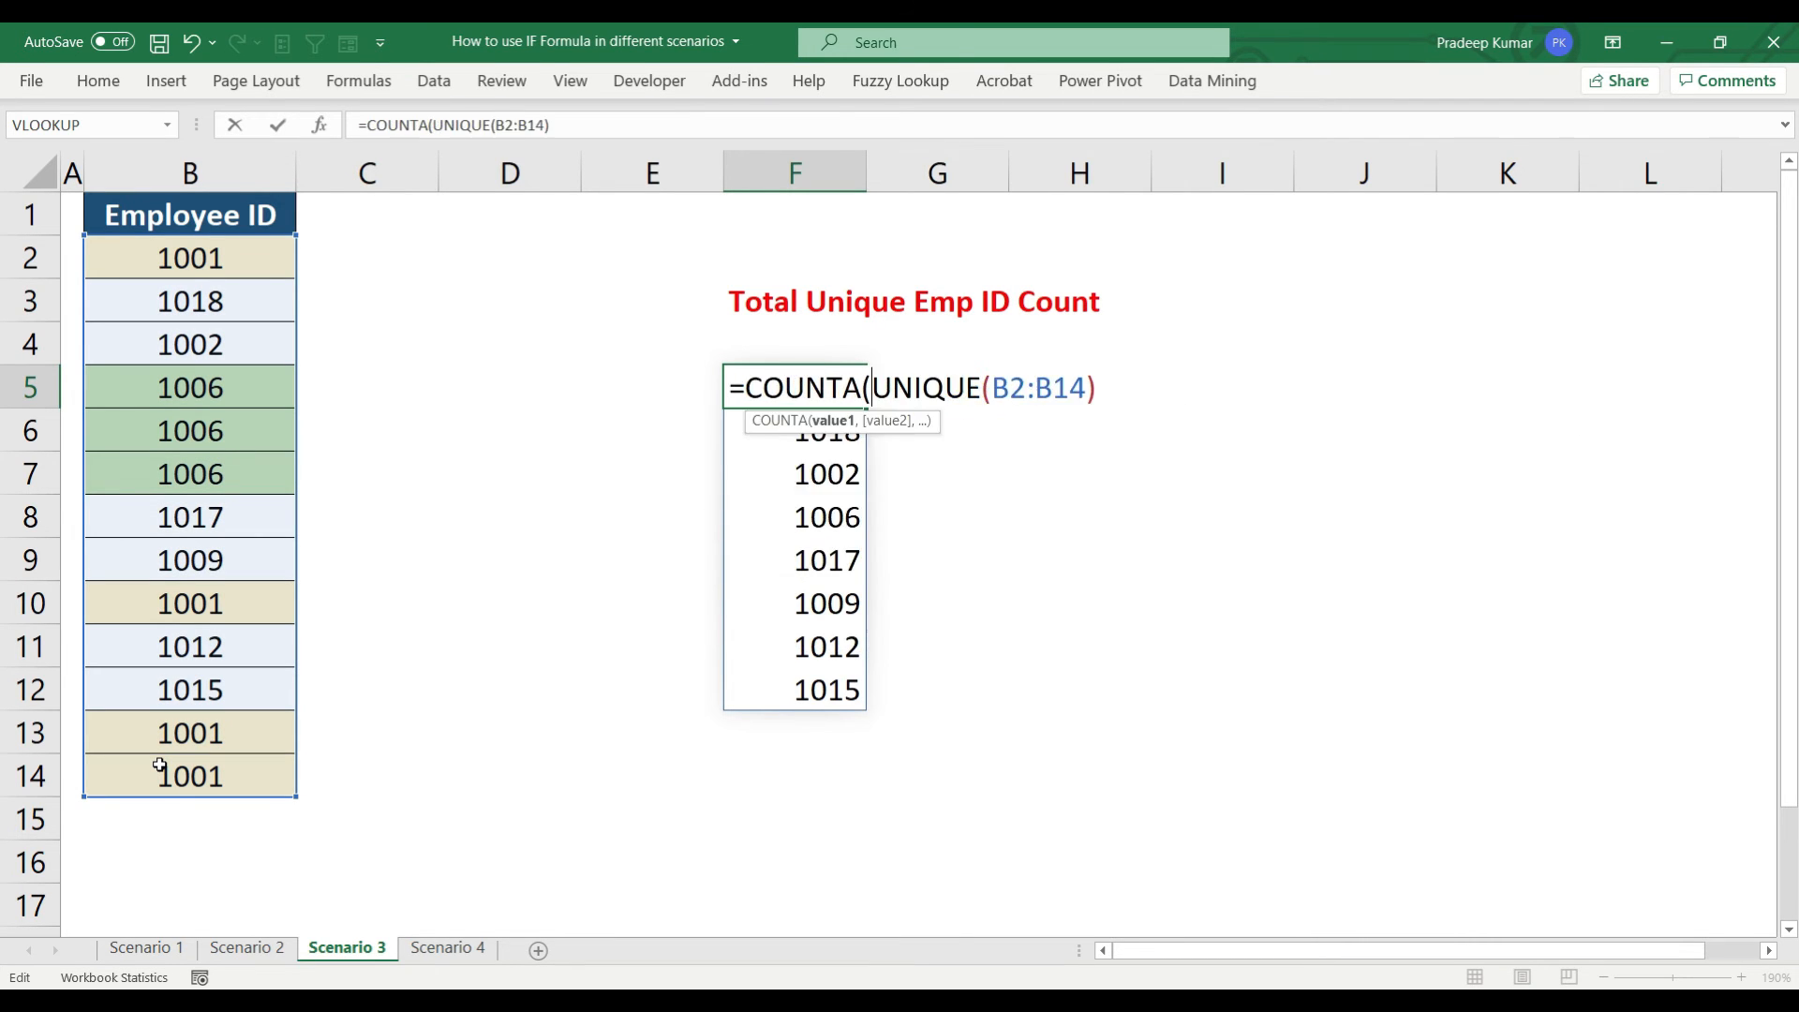
key("Right")
key("Right")
key("Right")
key("Right")
key("Right")
key("Right")
key("Right")
key("Right")
type(")")
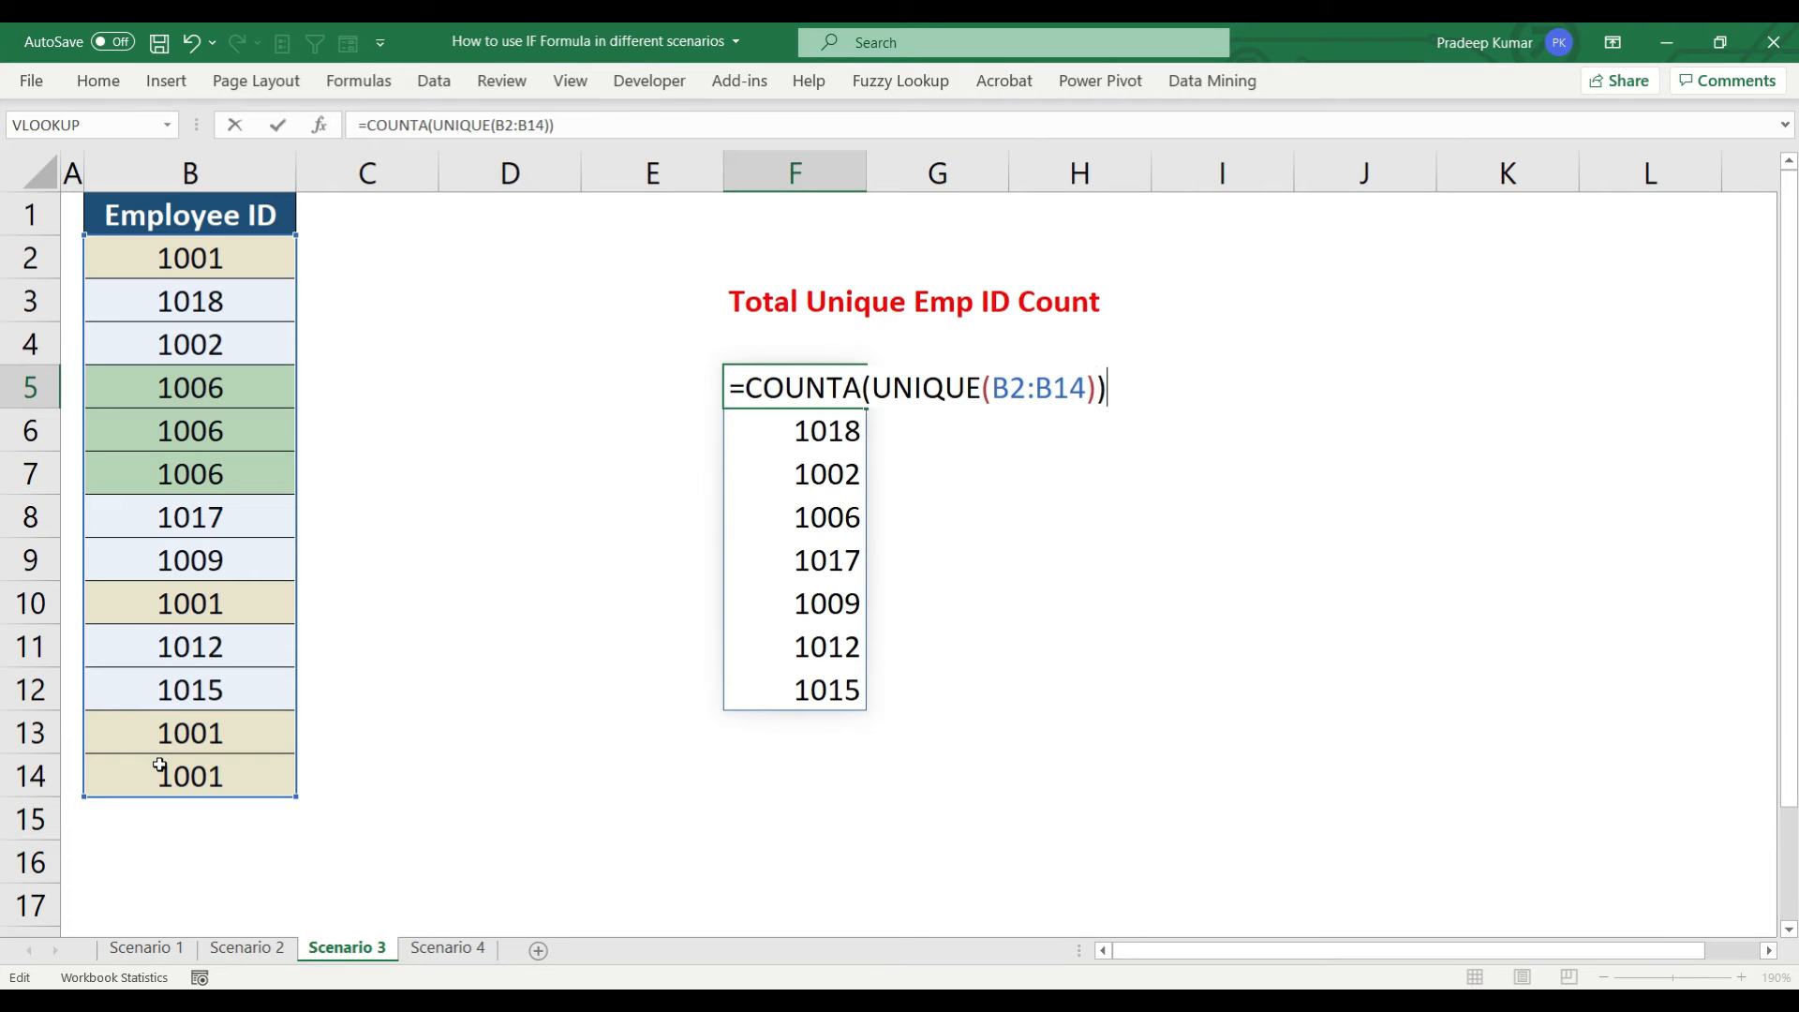
key("Return")
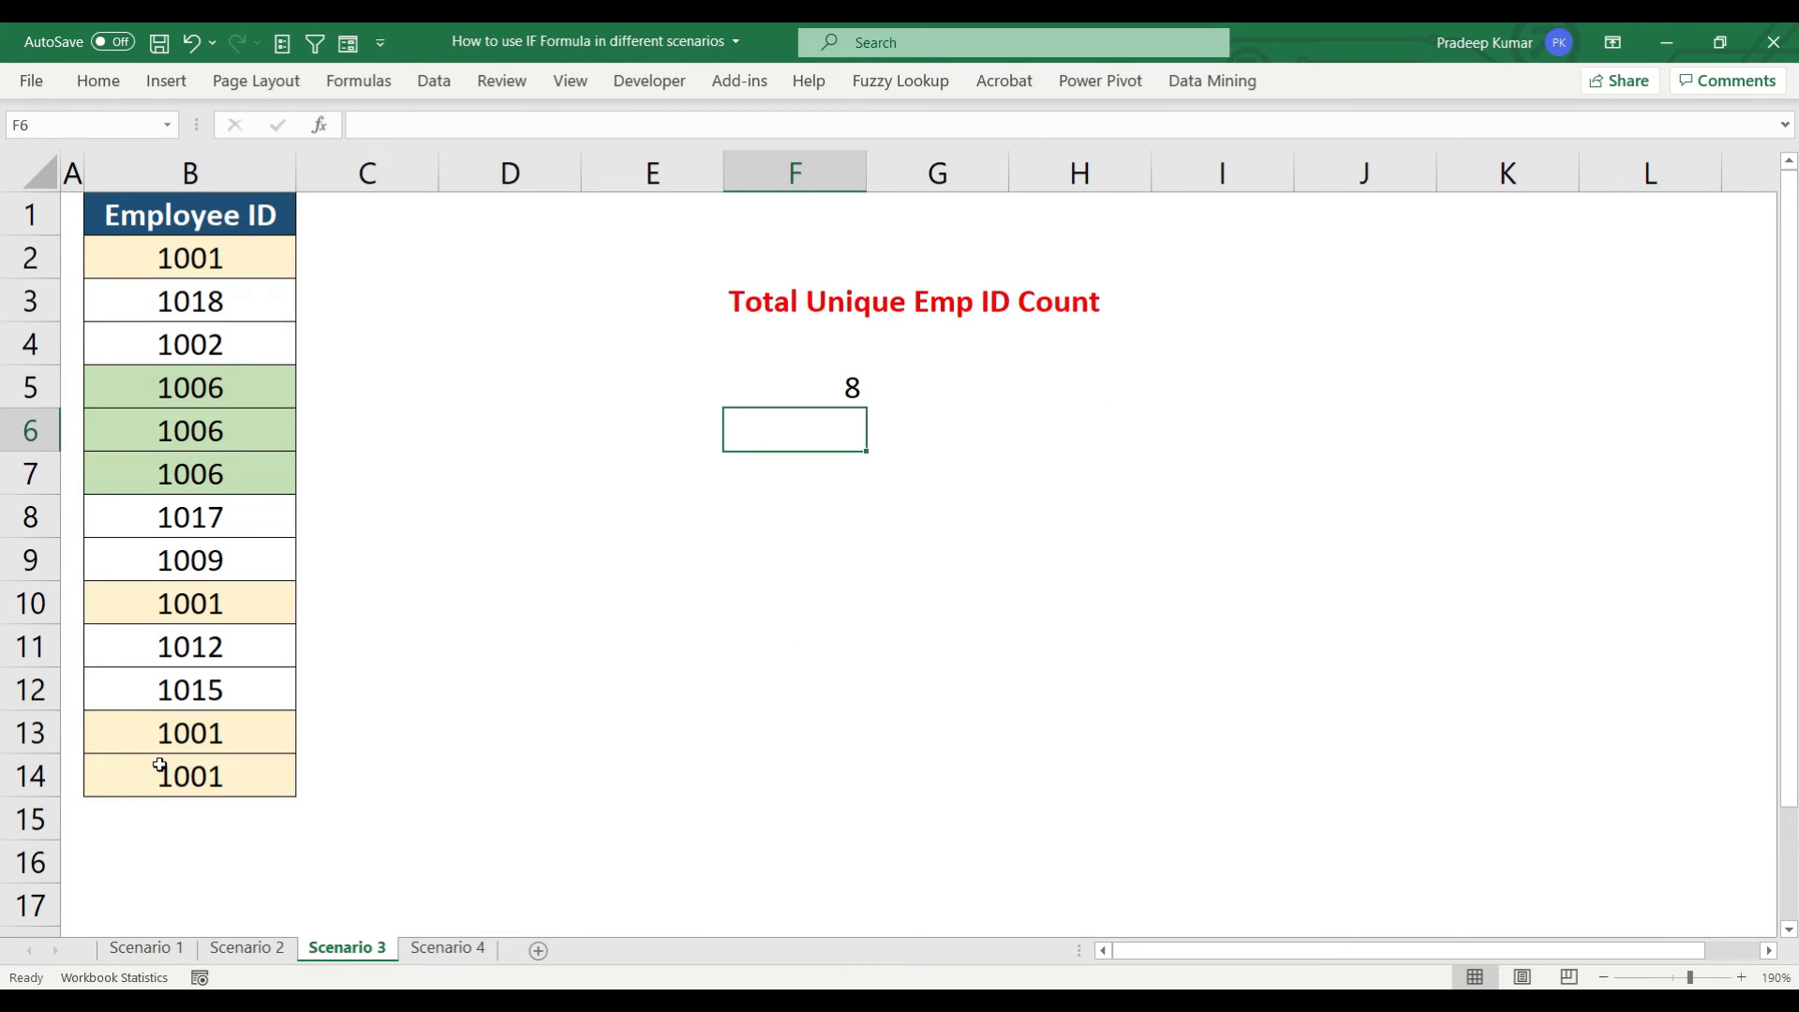
Enter =COUNTIF(B2:B2,B2) in C2 beside the first employee ID
left_click(319, 176)
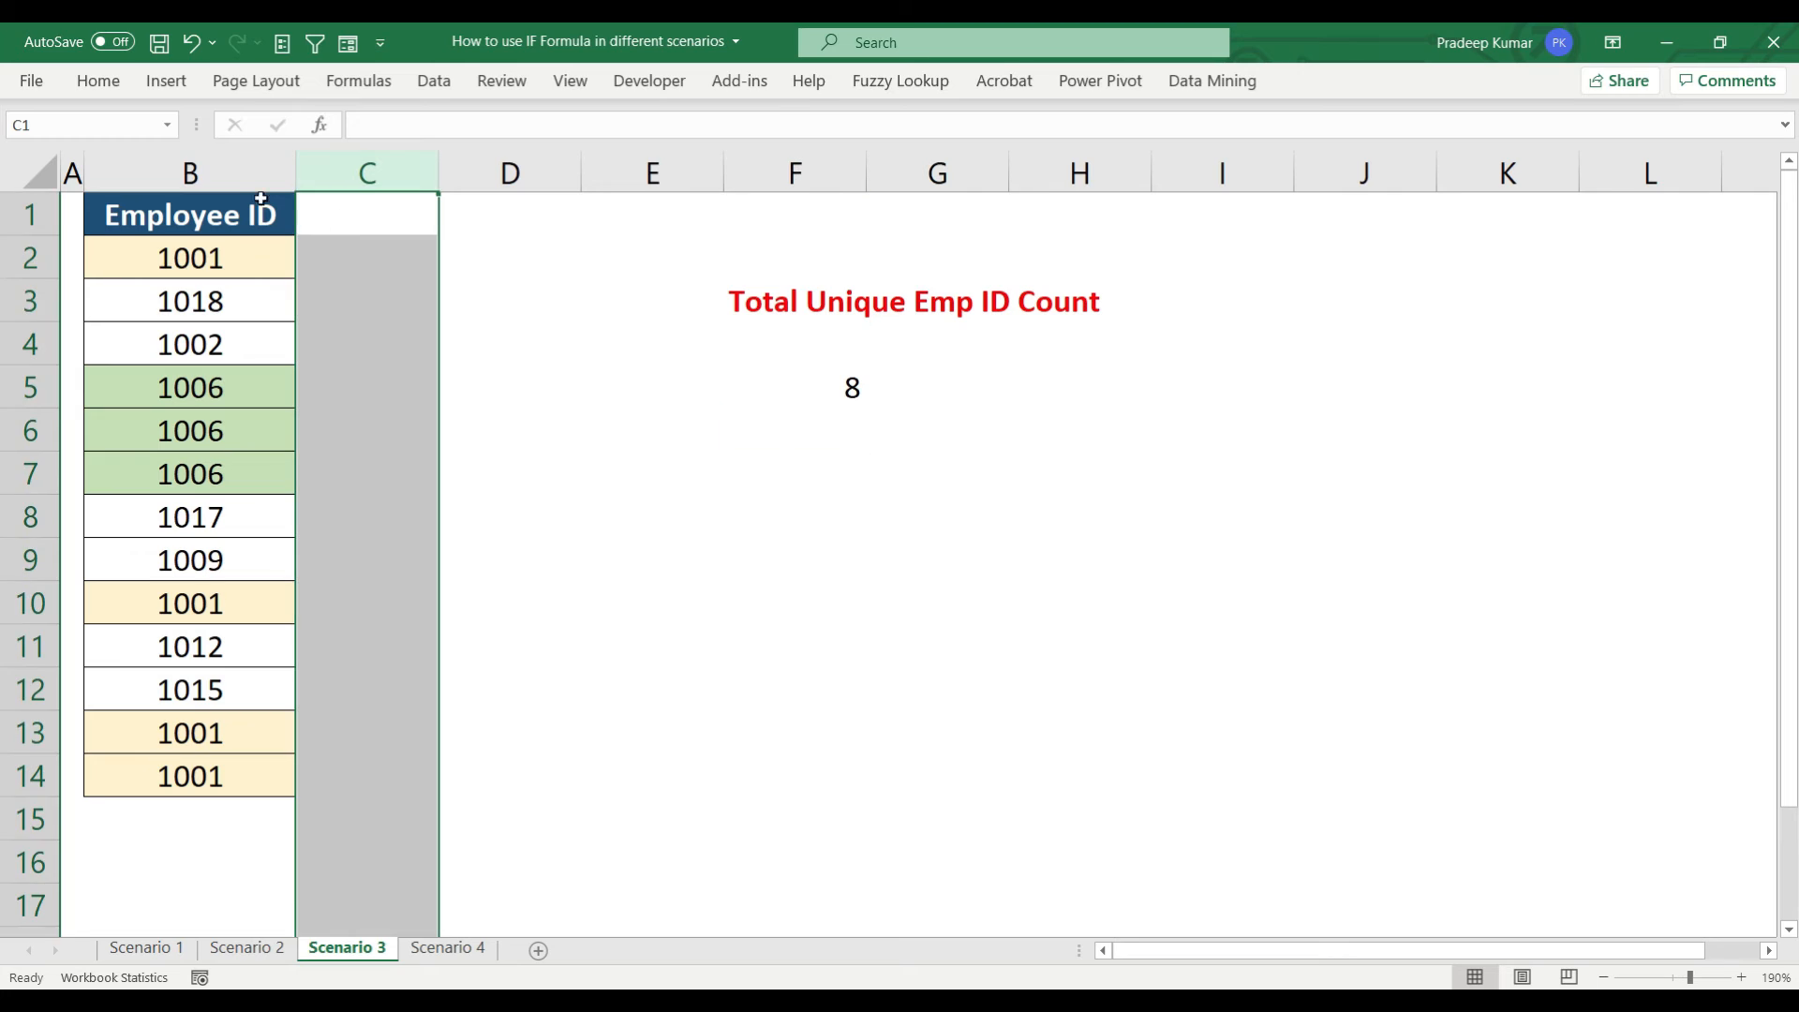
left_click(236, 198)
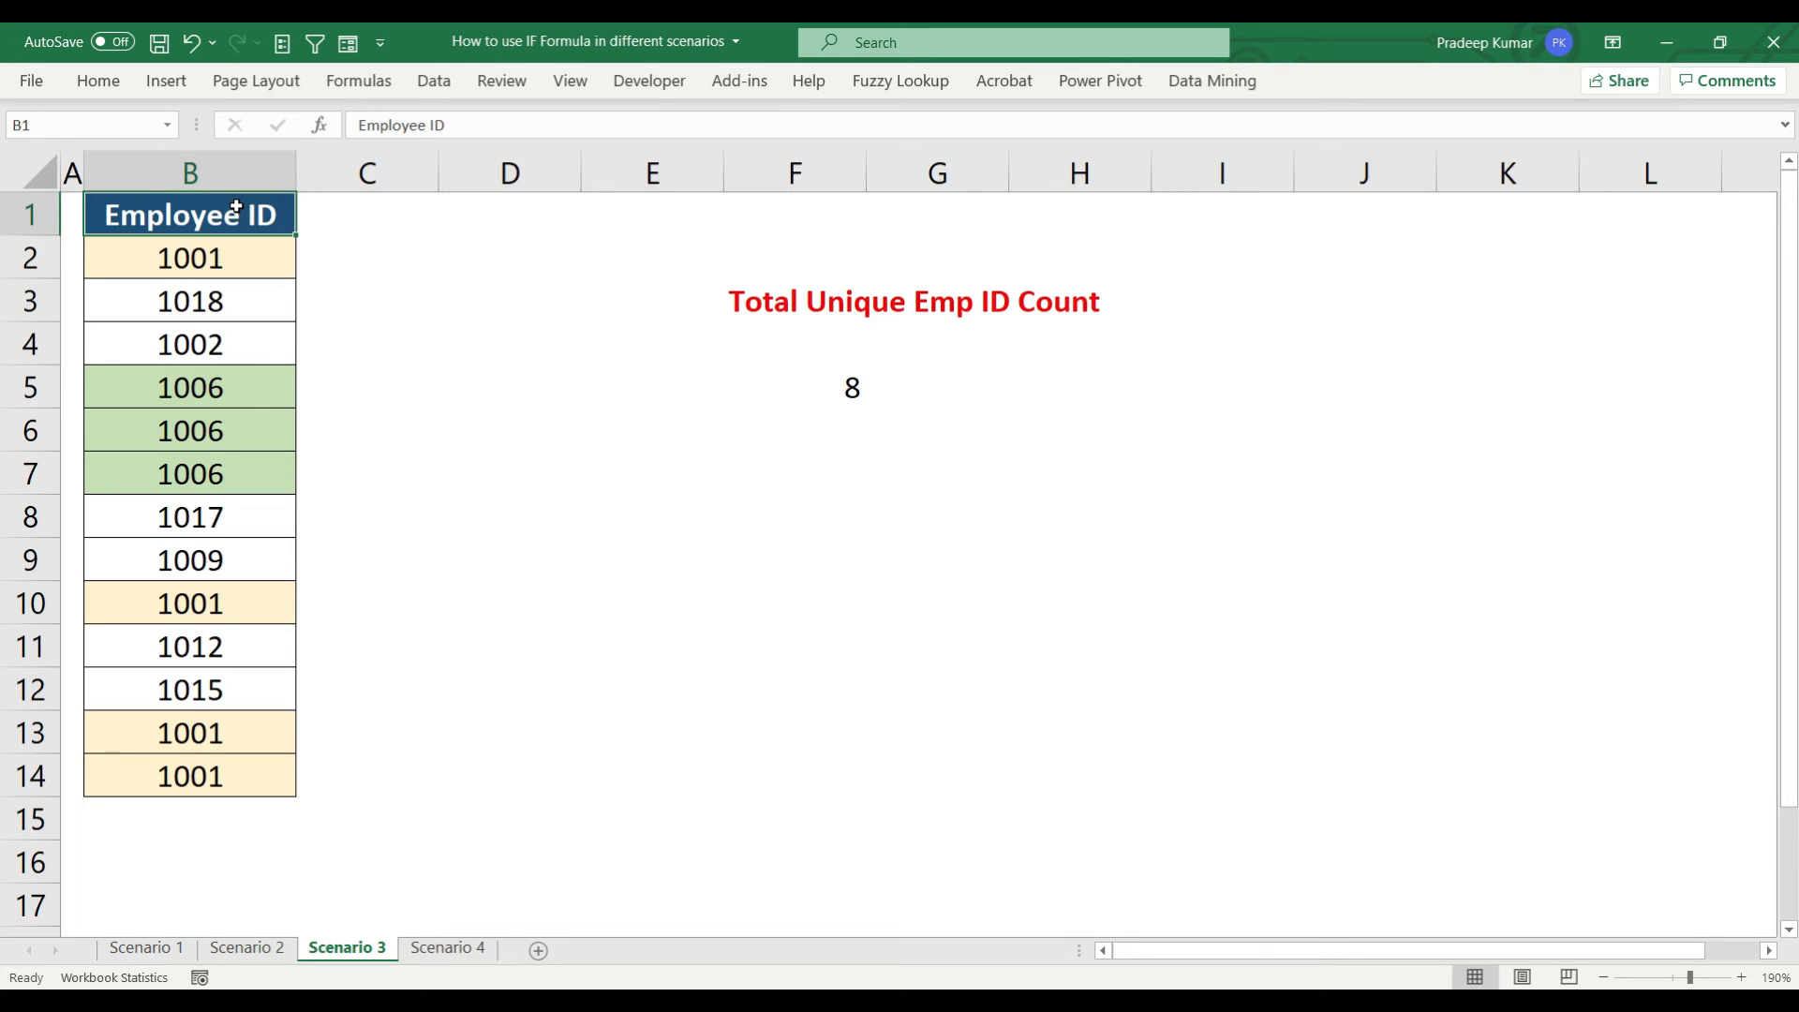
left_click(336, 251)
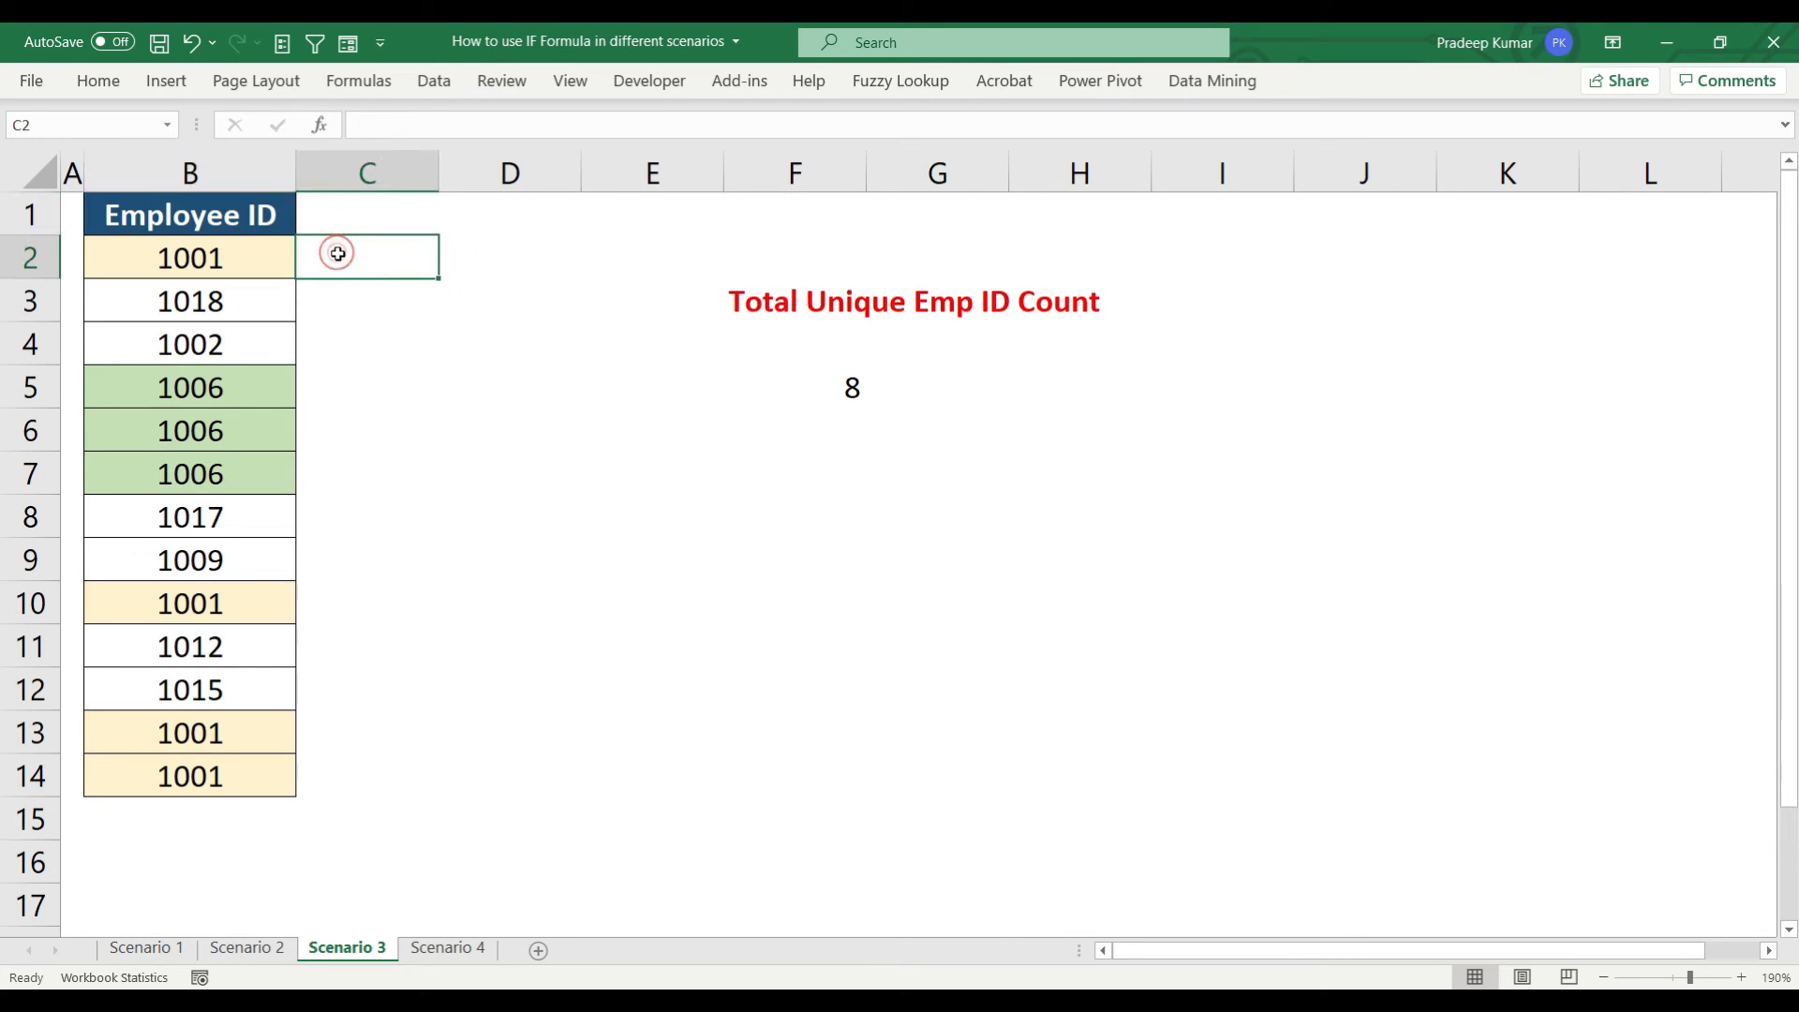
type("=counti")
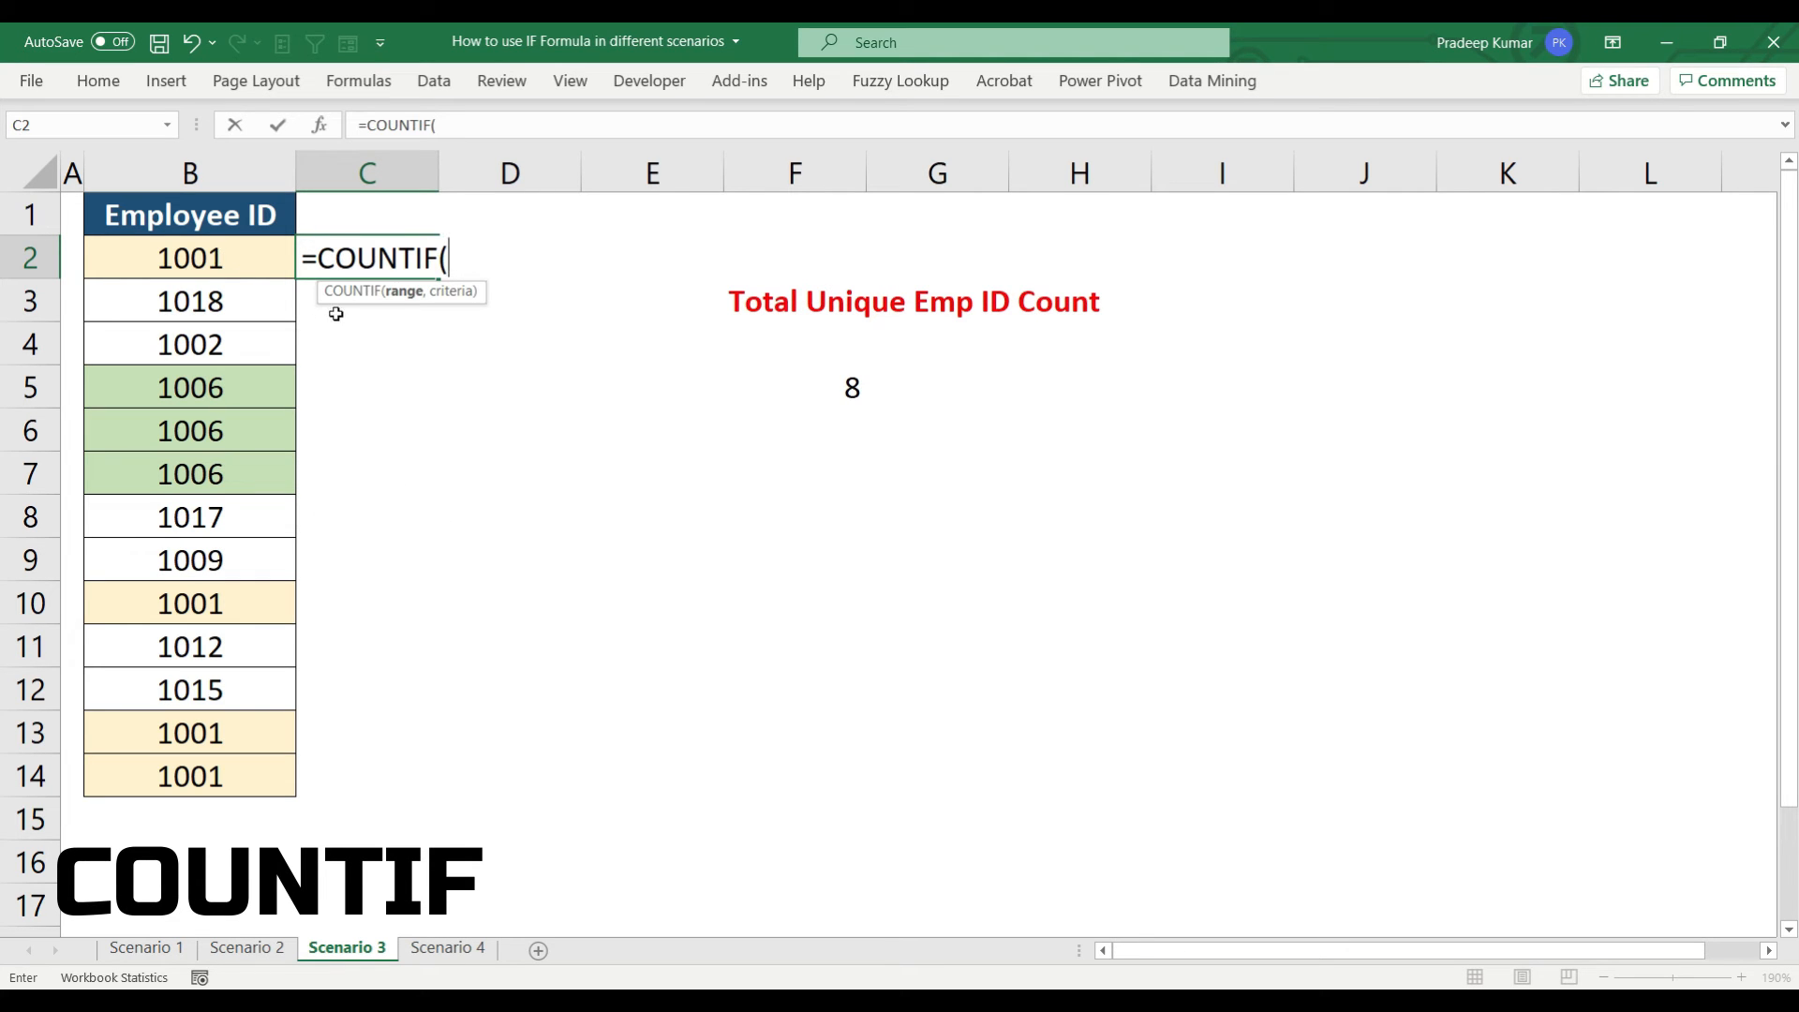
left_click(208, 260)
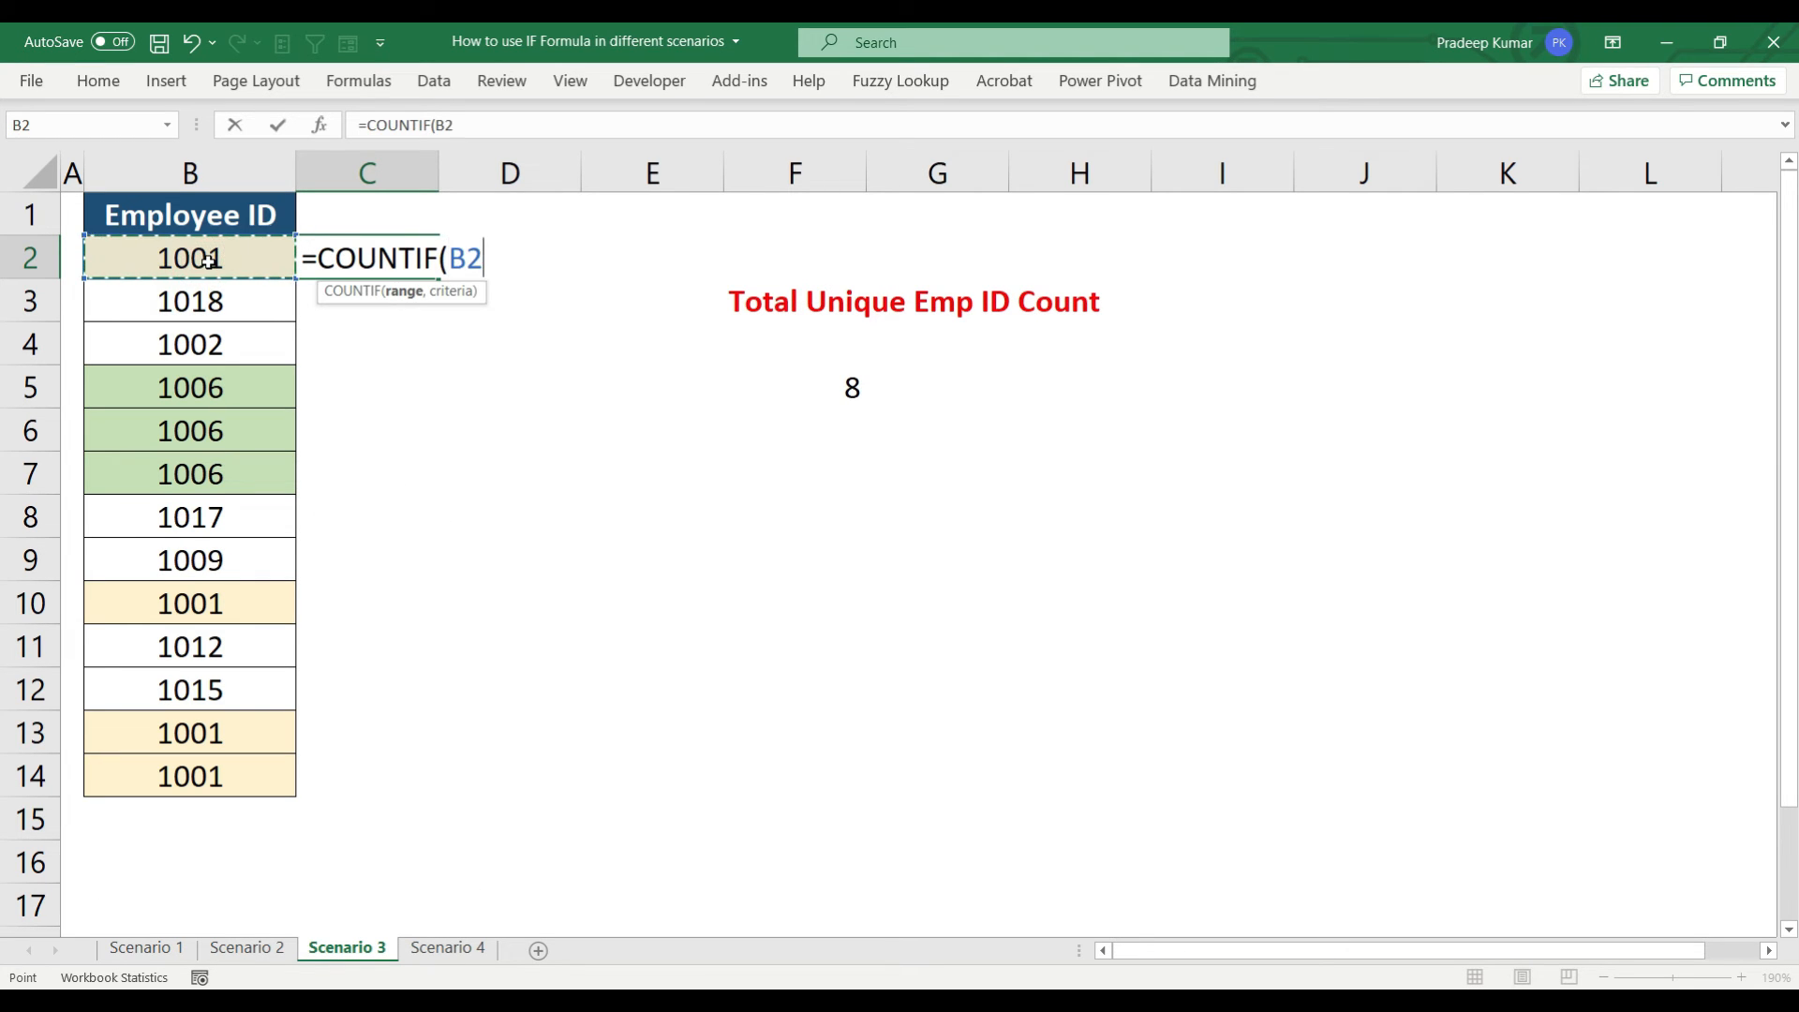
key("F8")
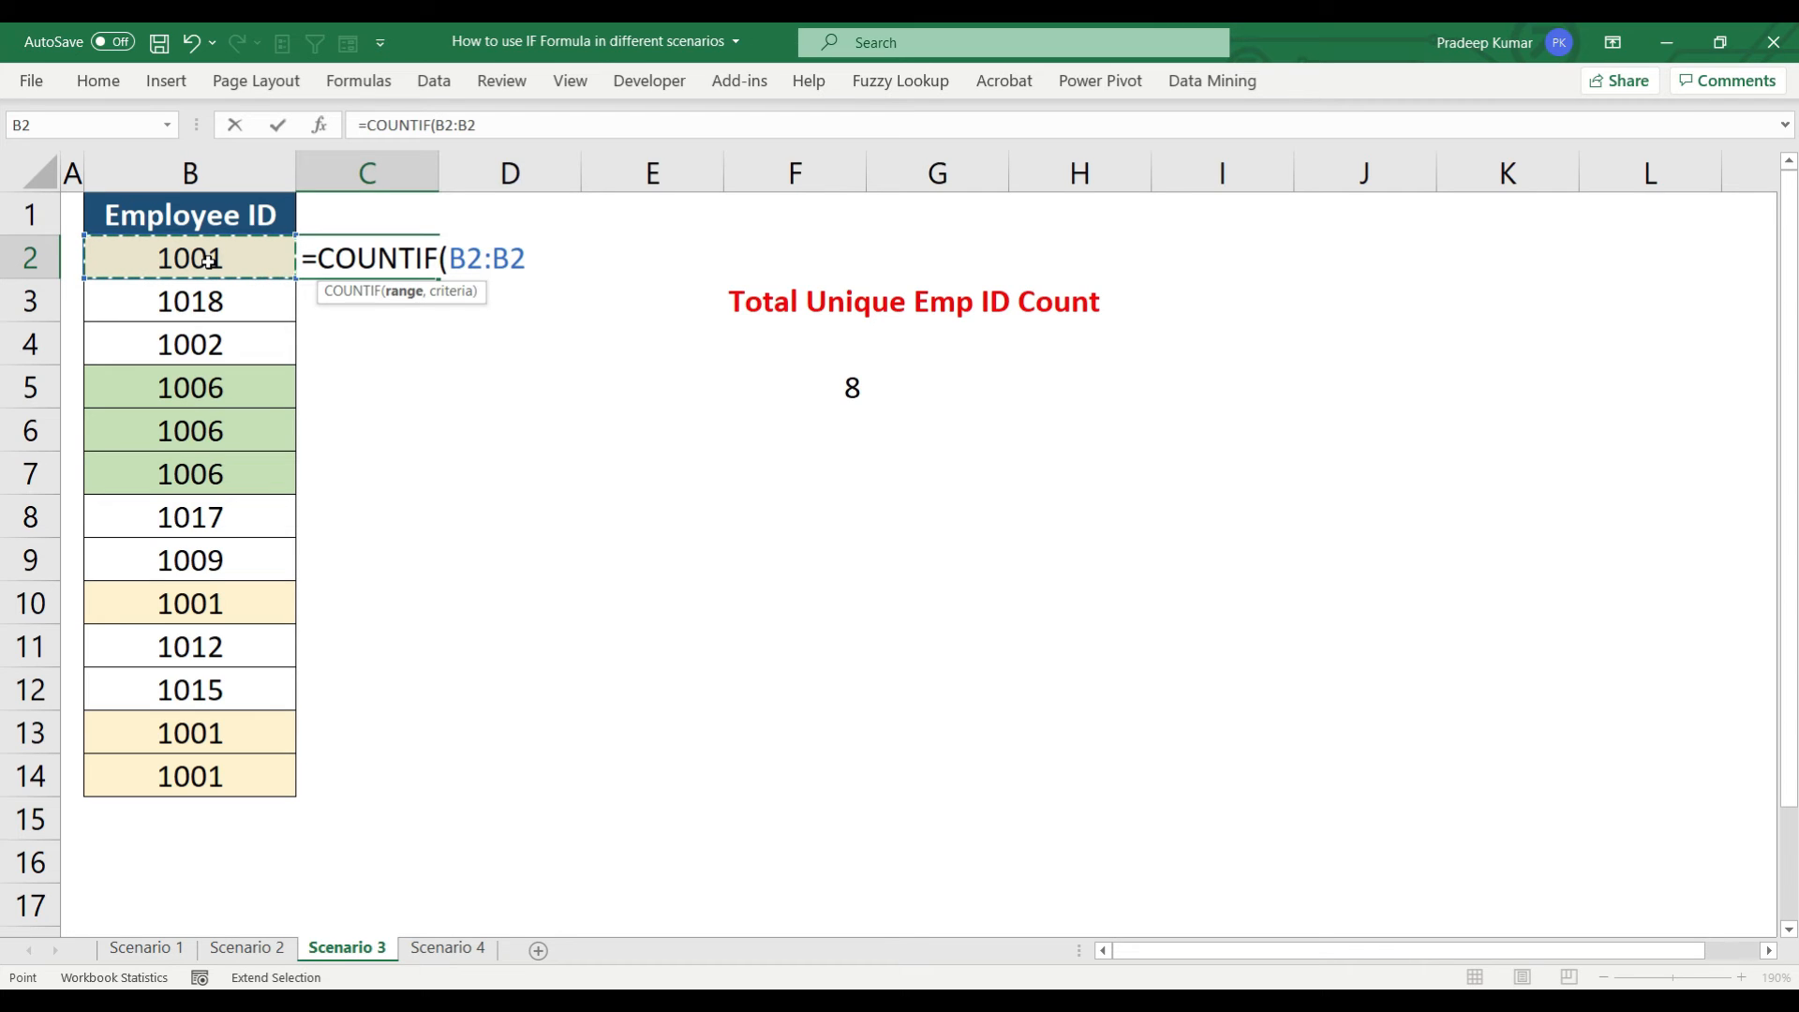
type(",")
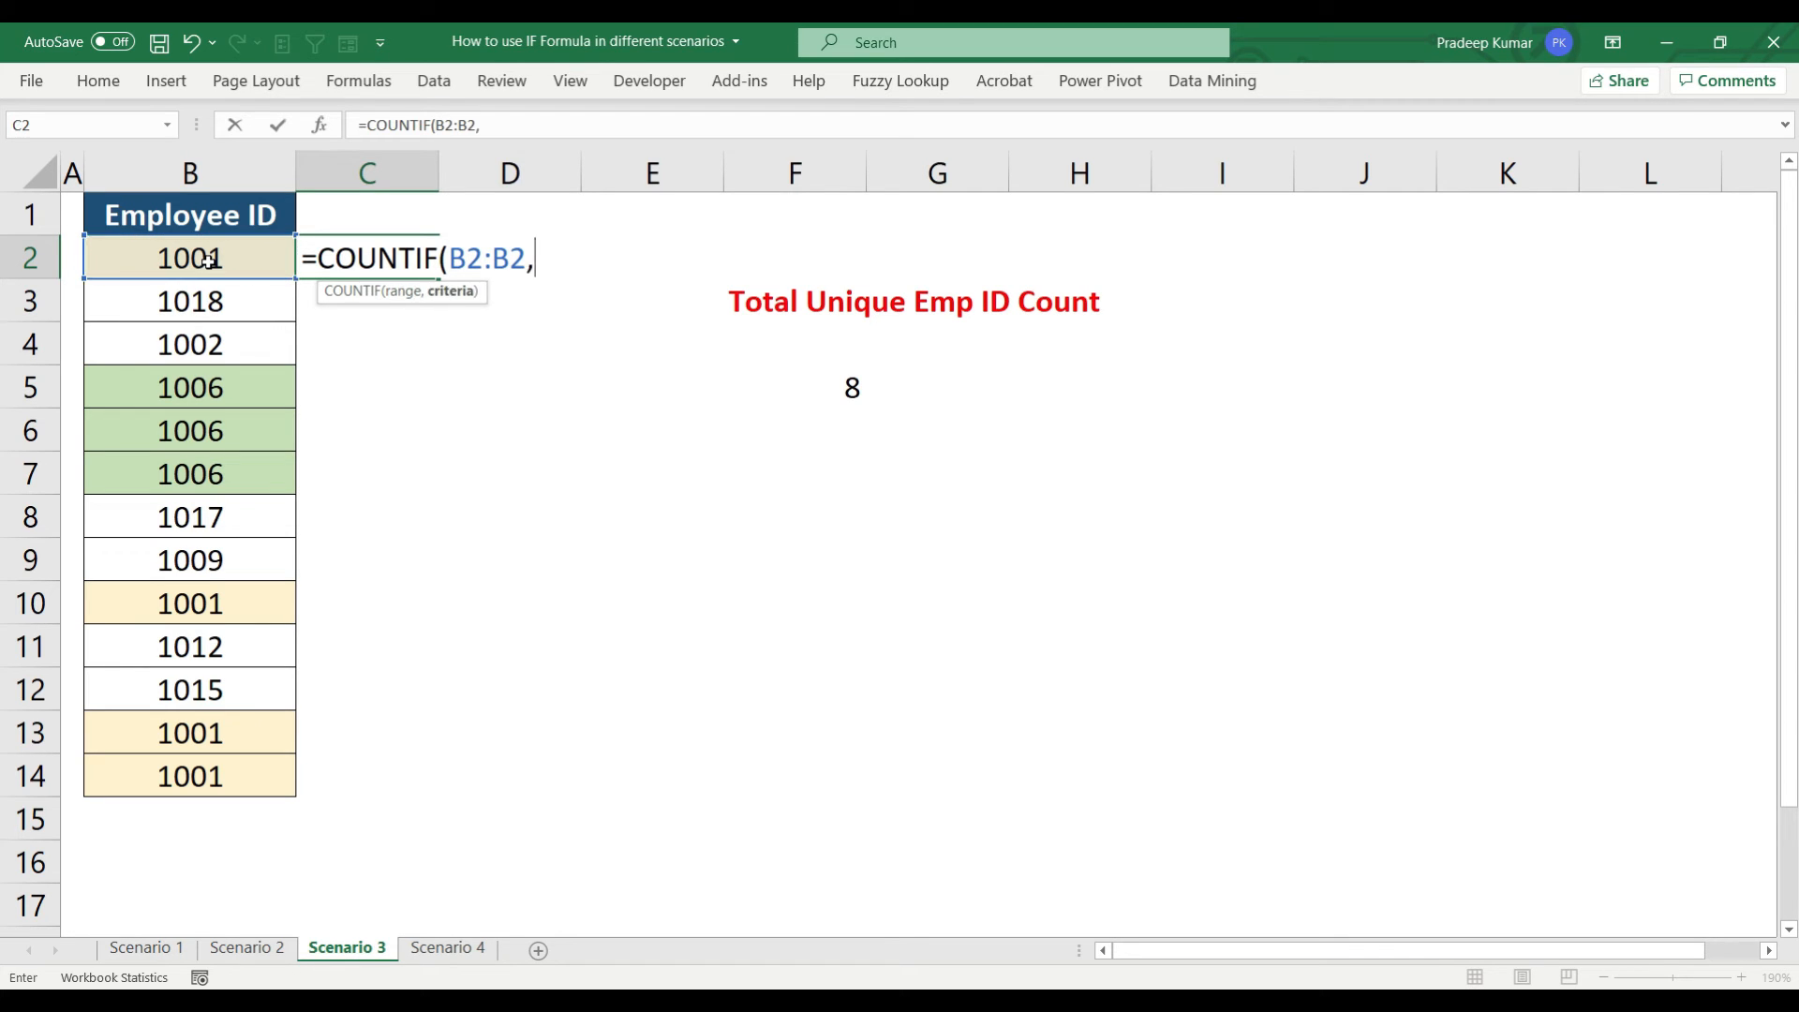
left_click(180, 251)
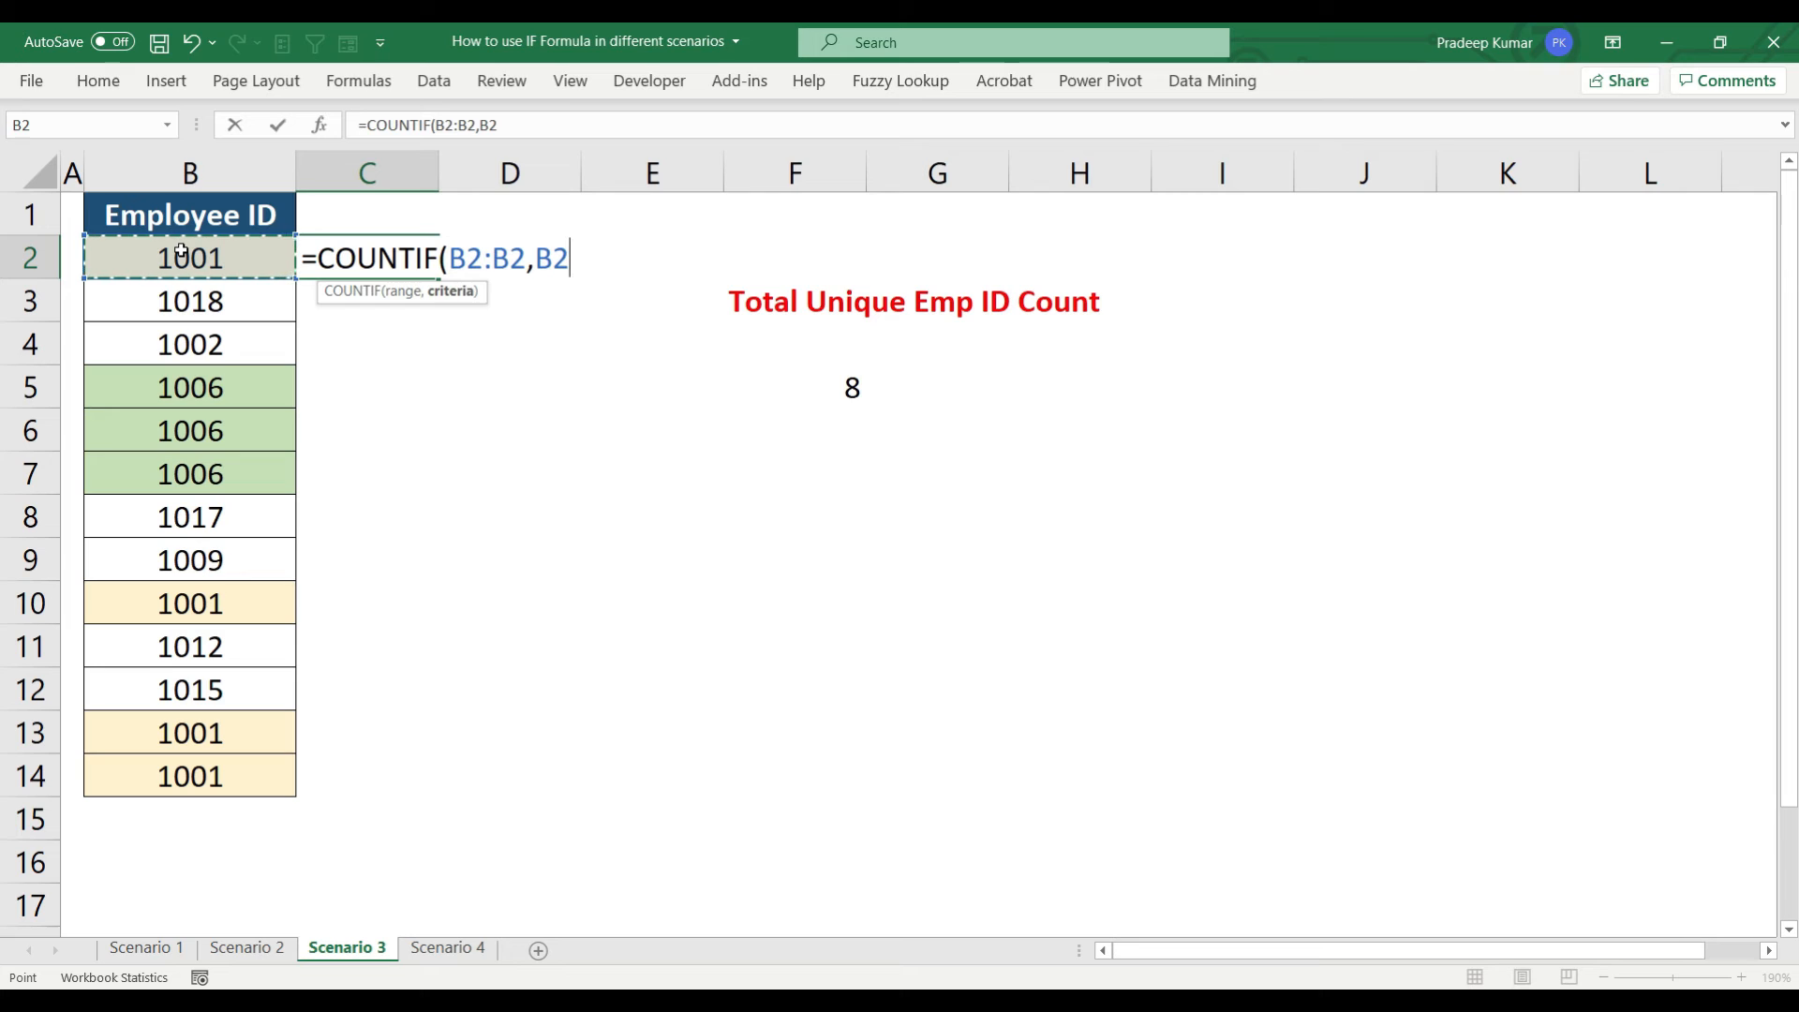
type(")")
key("Return")
key("Up")
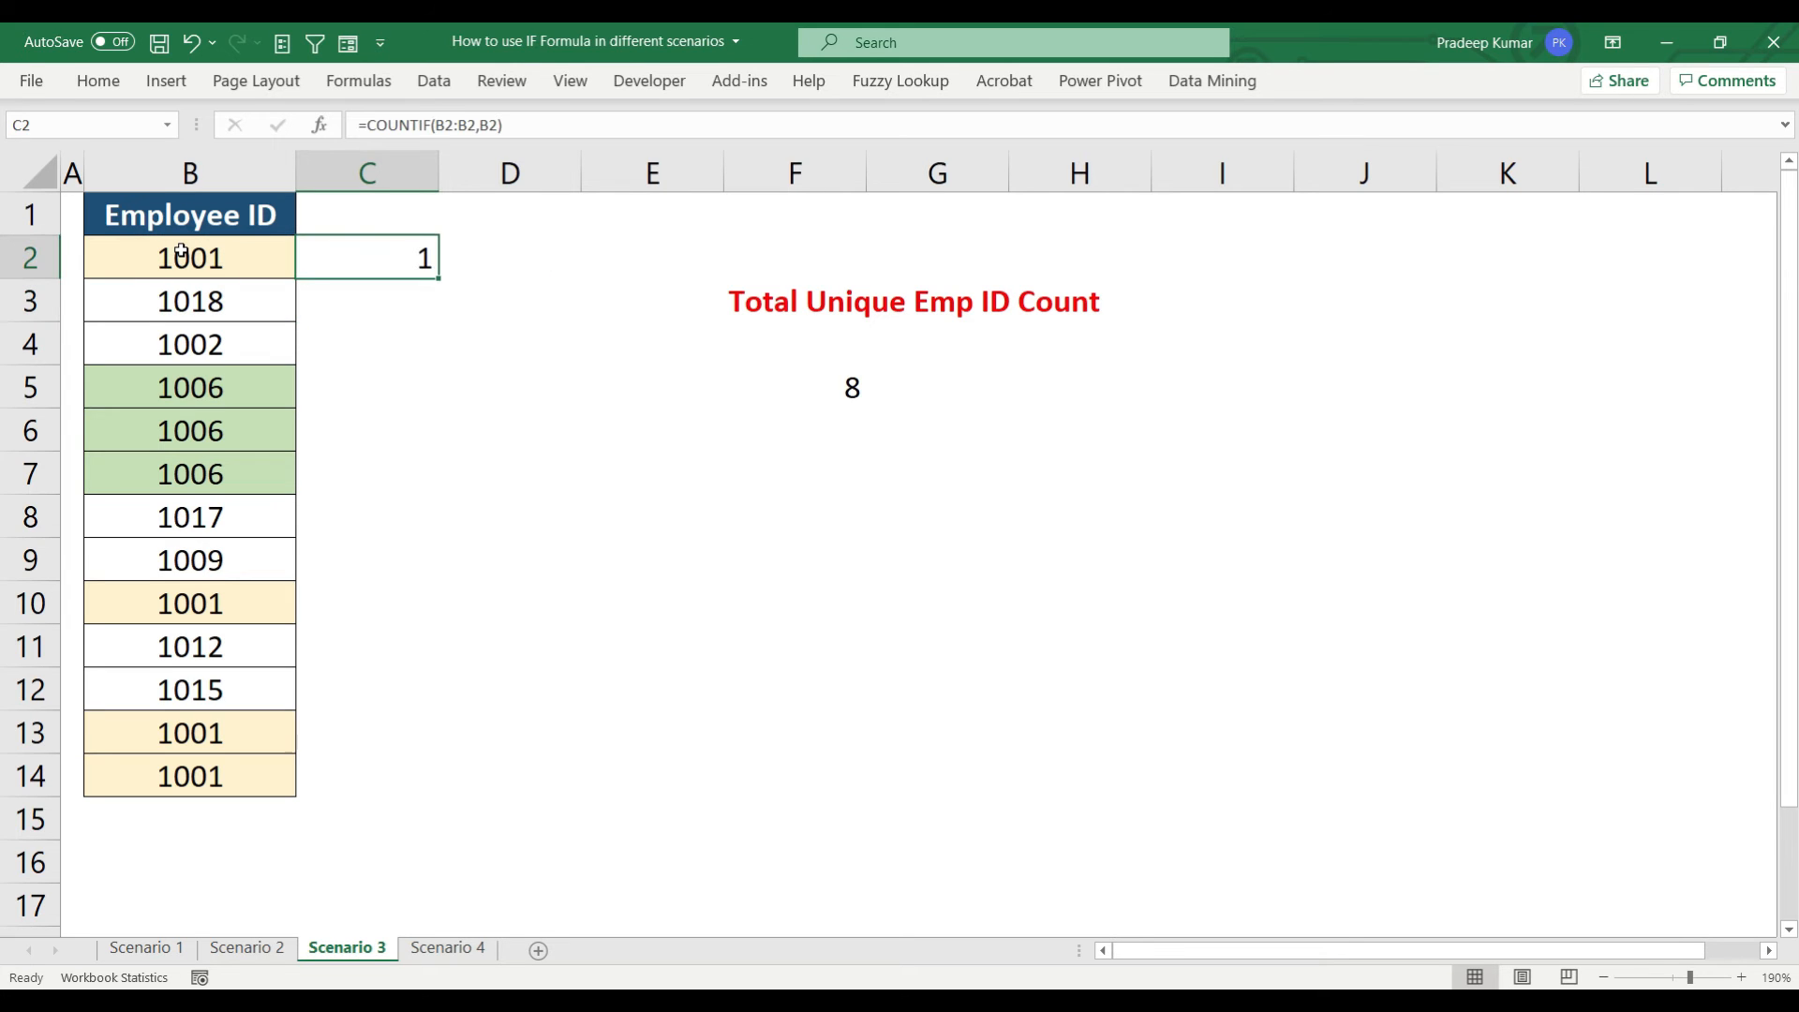
Make the range start absolute in C2 so it reads =COUNTIF($B$2:B2,B2), and fill the formula down to C14
key("F2")
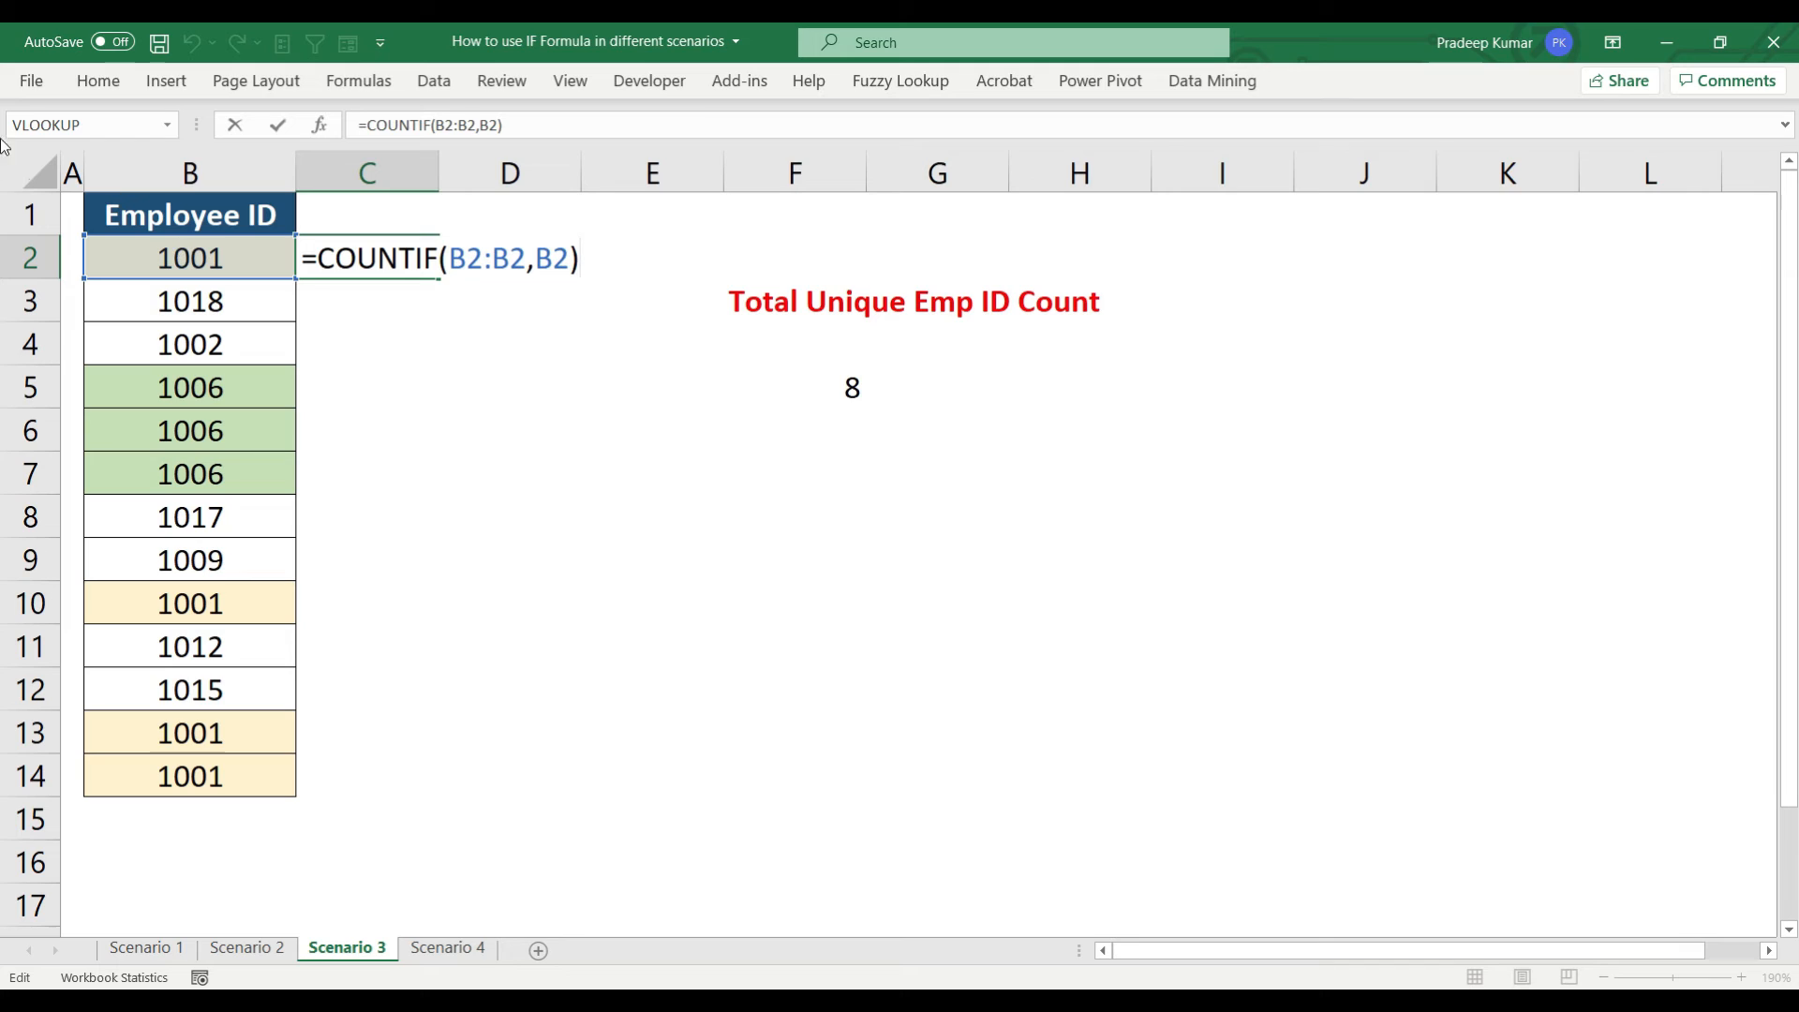
left_click(470, 253)
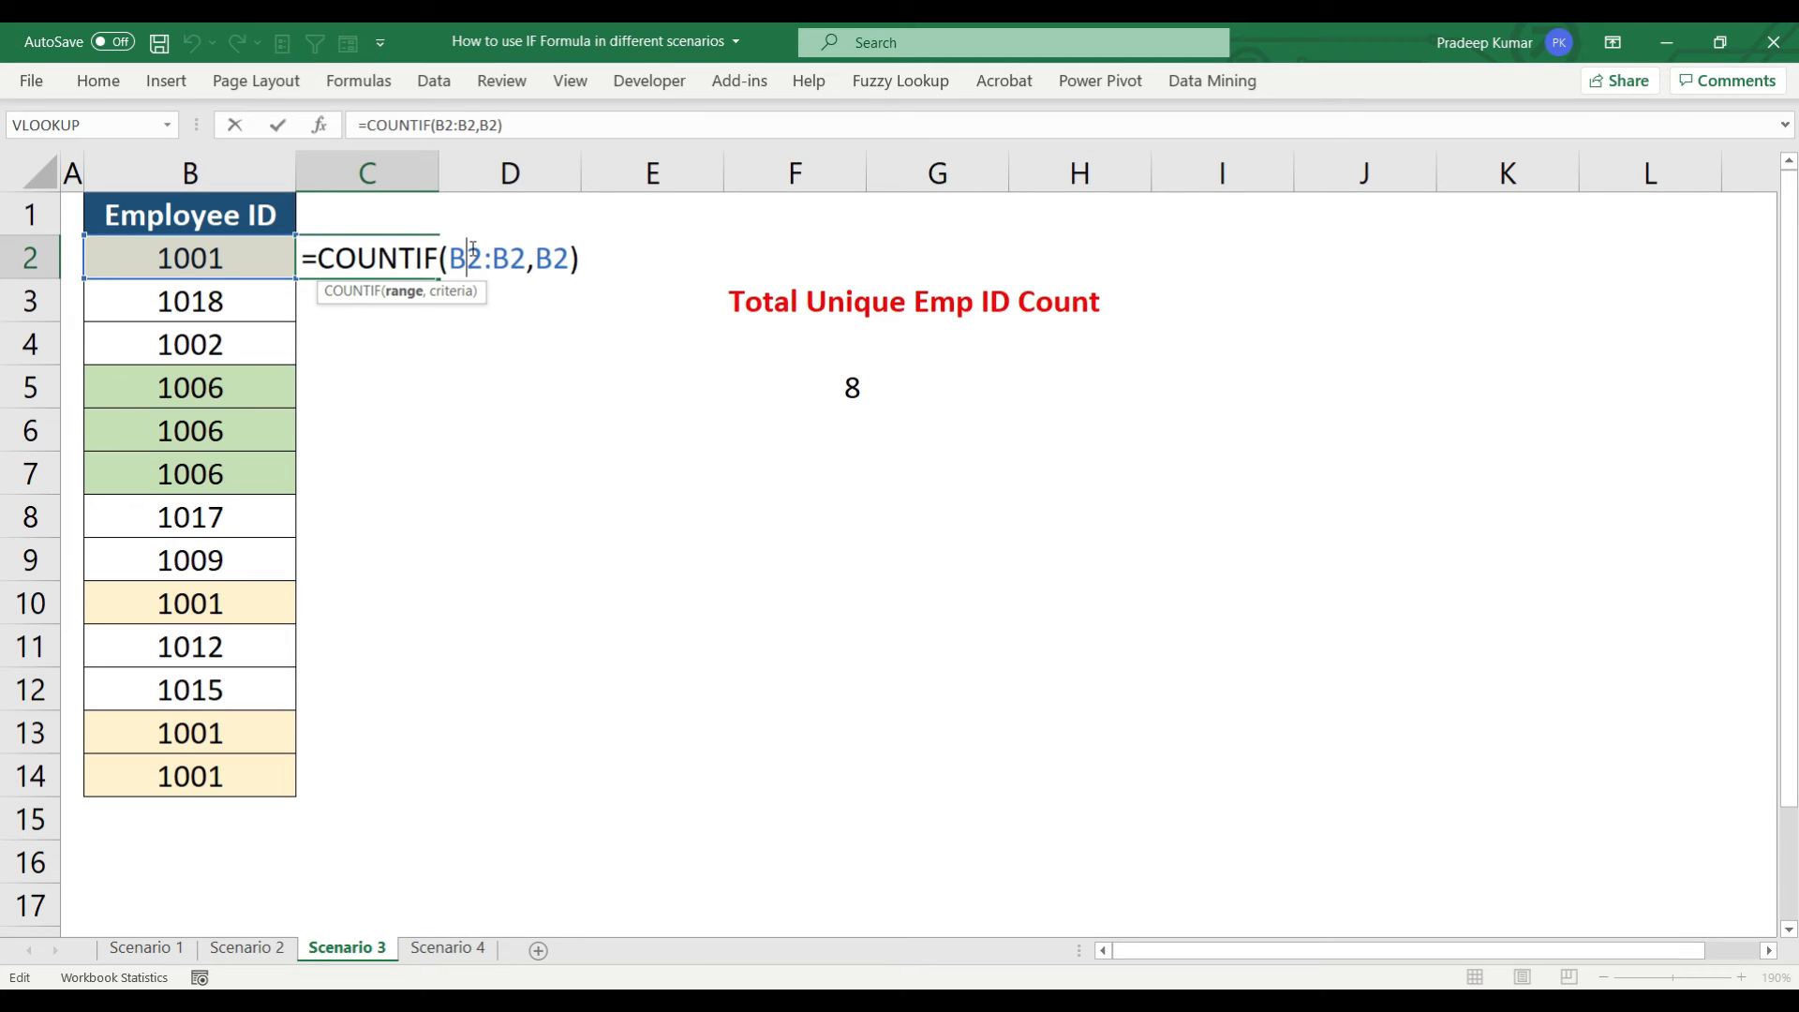
key("F4")
key("Return")
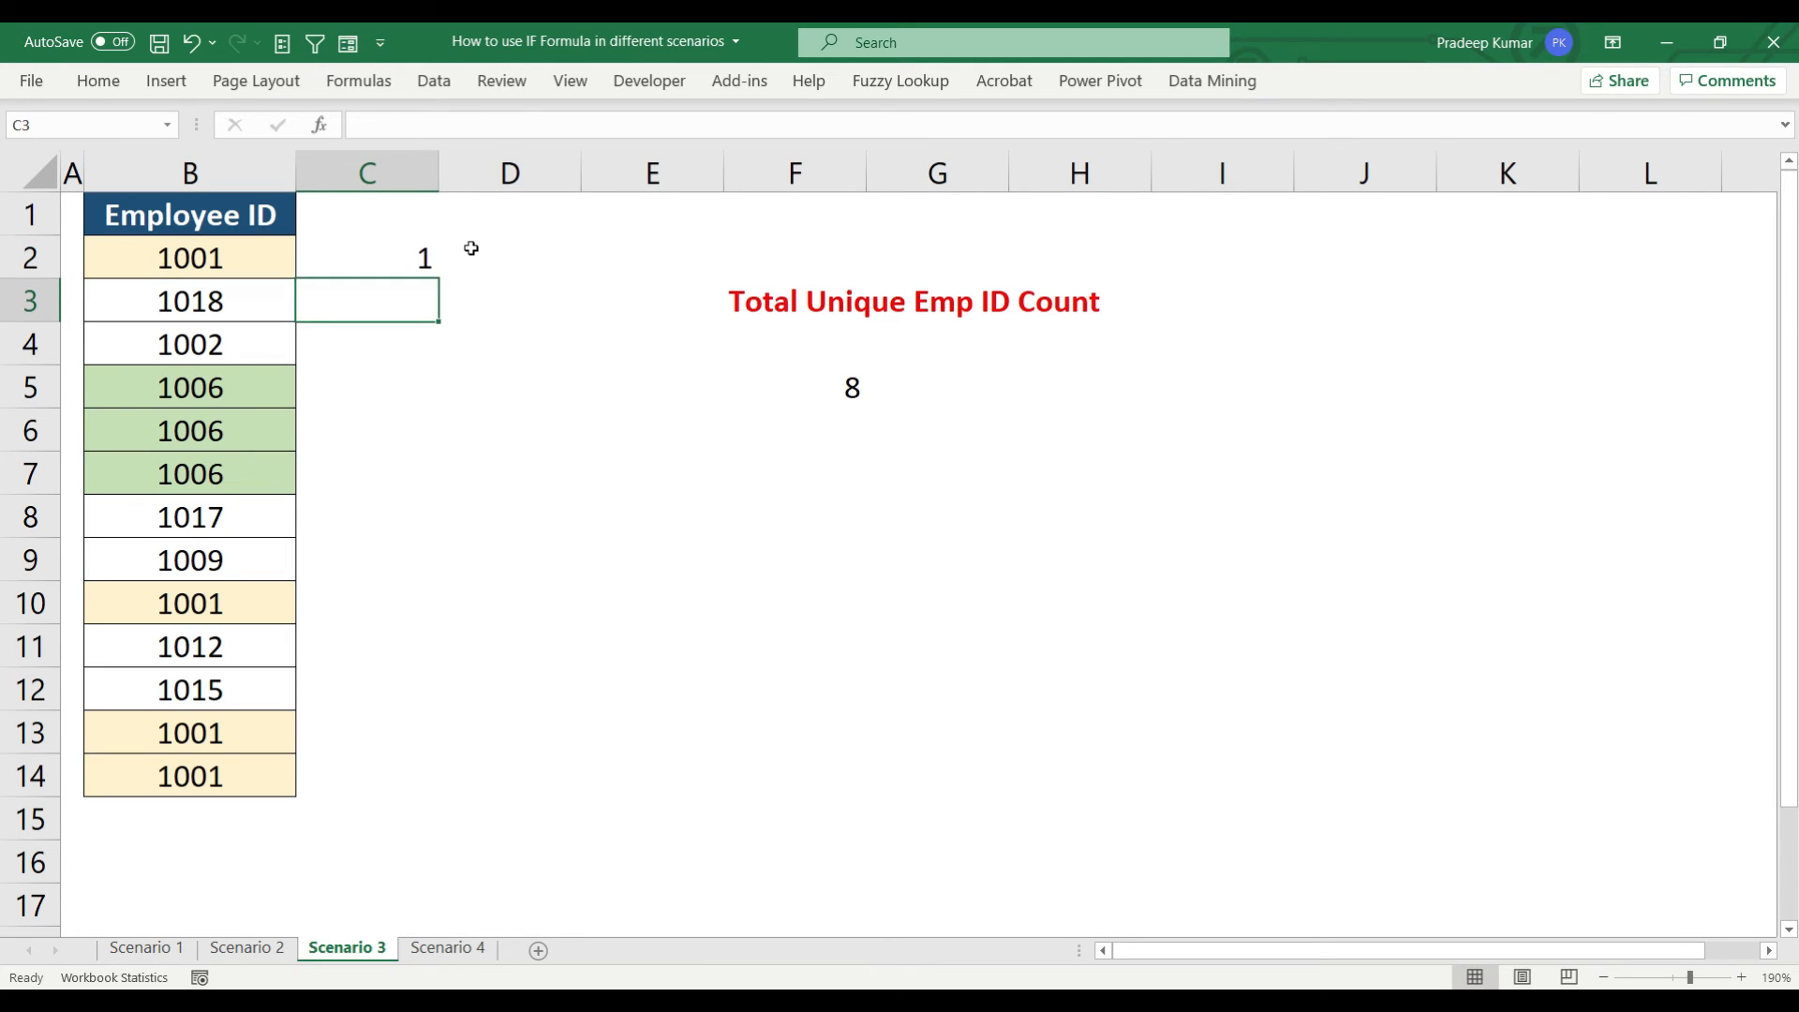
key("Up")
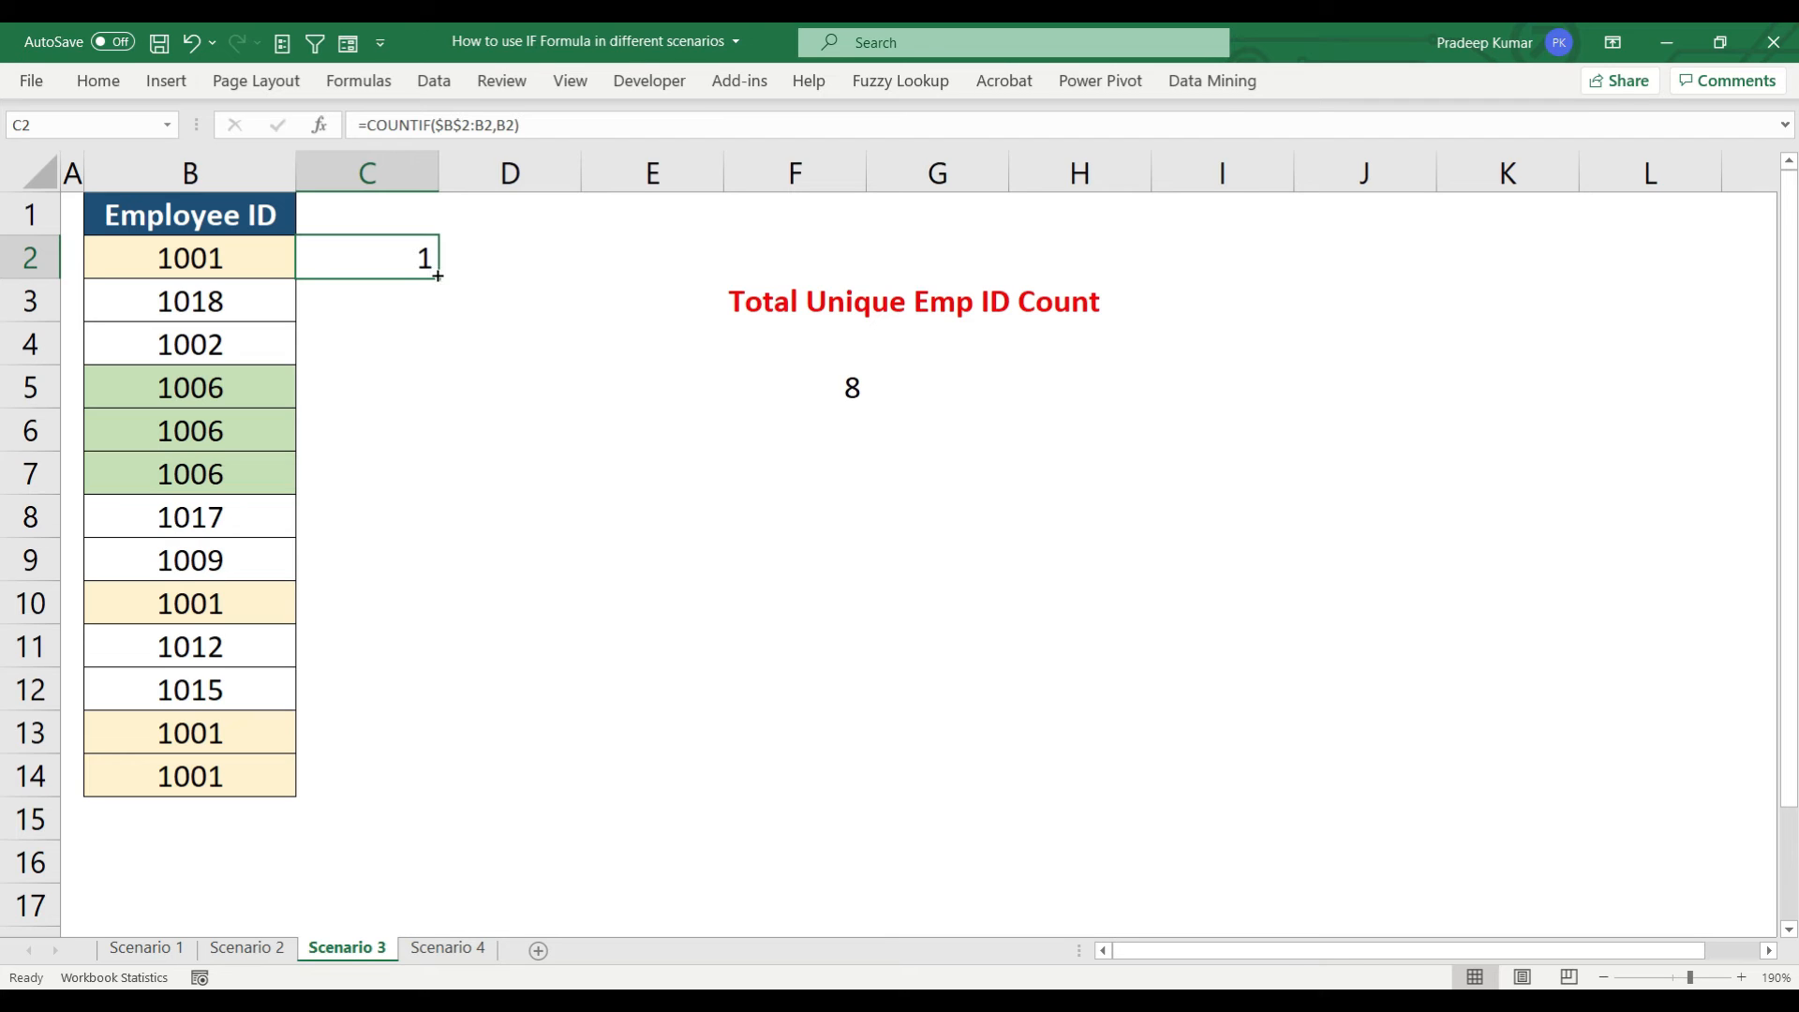
double_click(437, 274)
Compare the repeated IDs in rows 2, 10, 13–14 and 5–7 with their running counts, and review the C2 formula
left_click(231, 260)
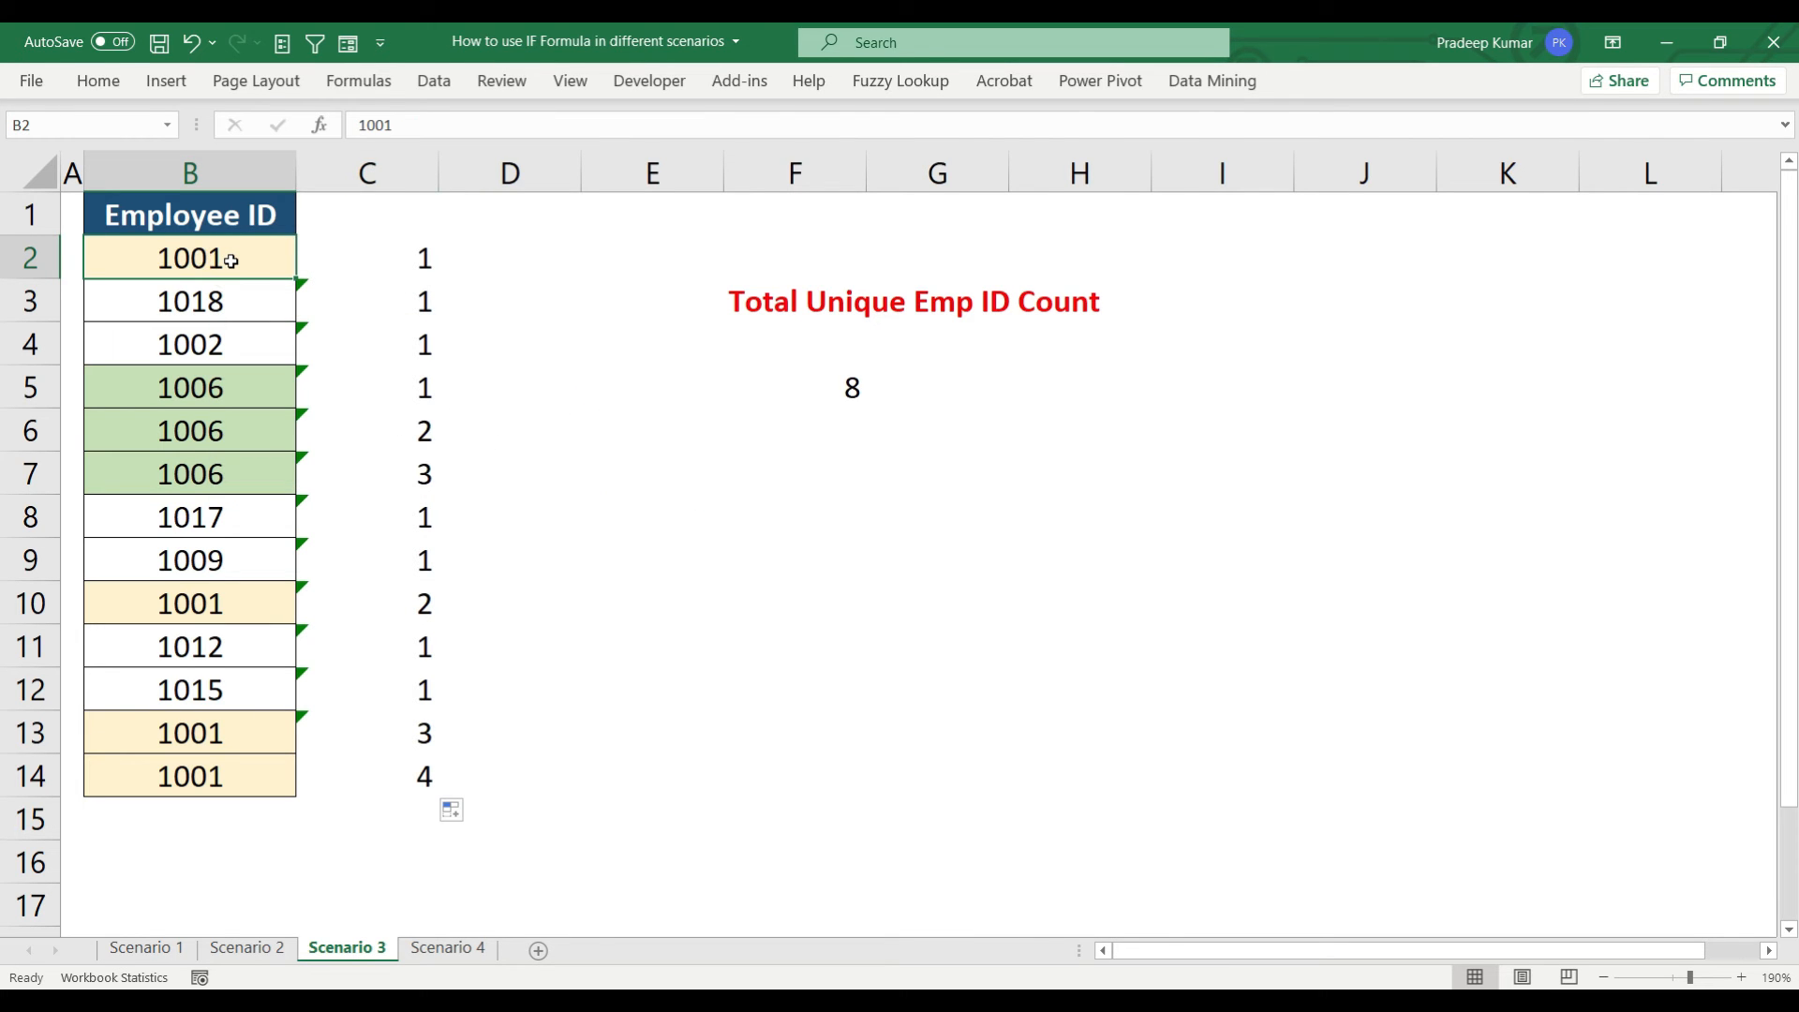
left_click_drag(231, 260, 436, 263)
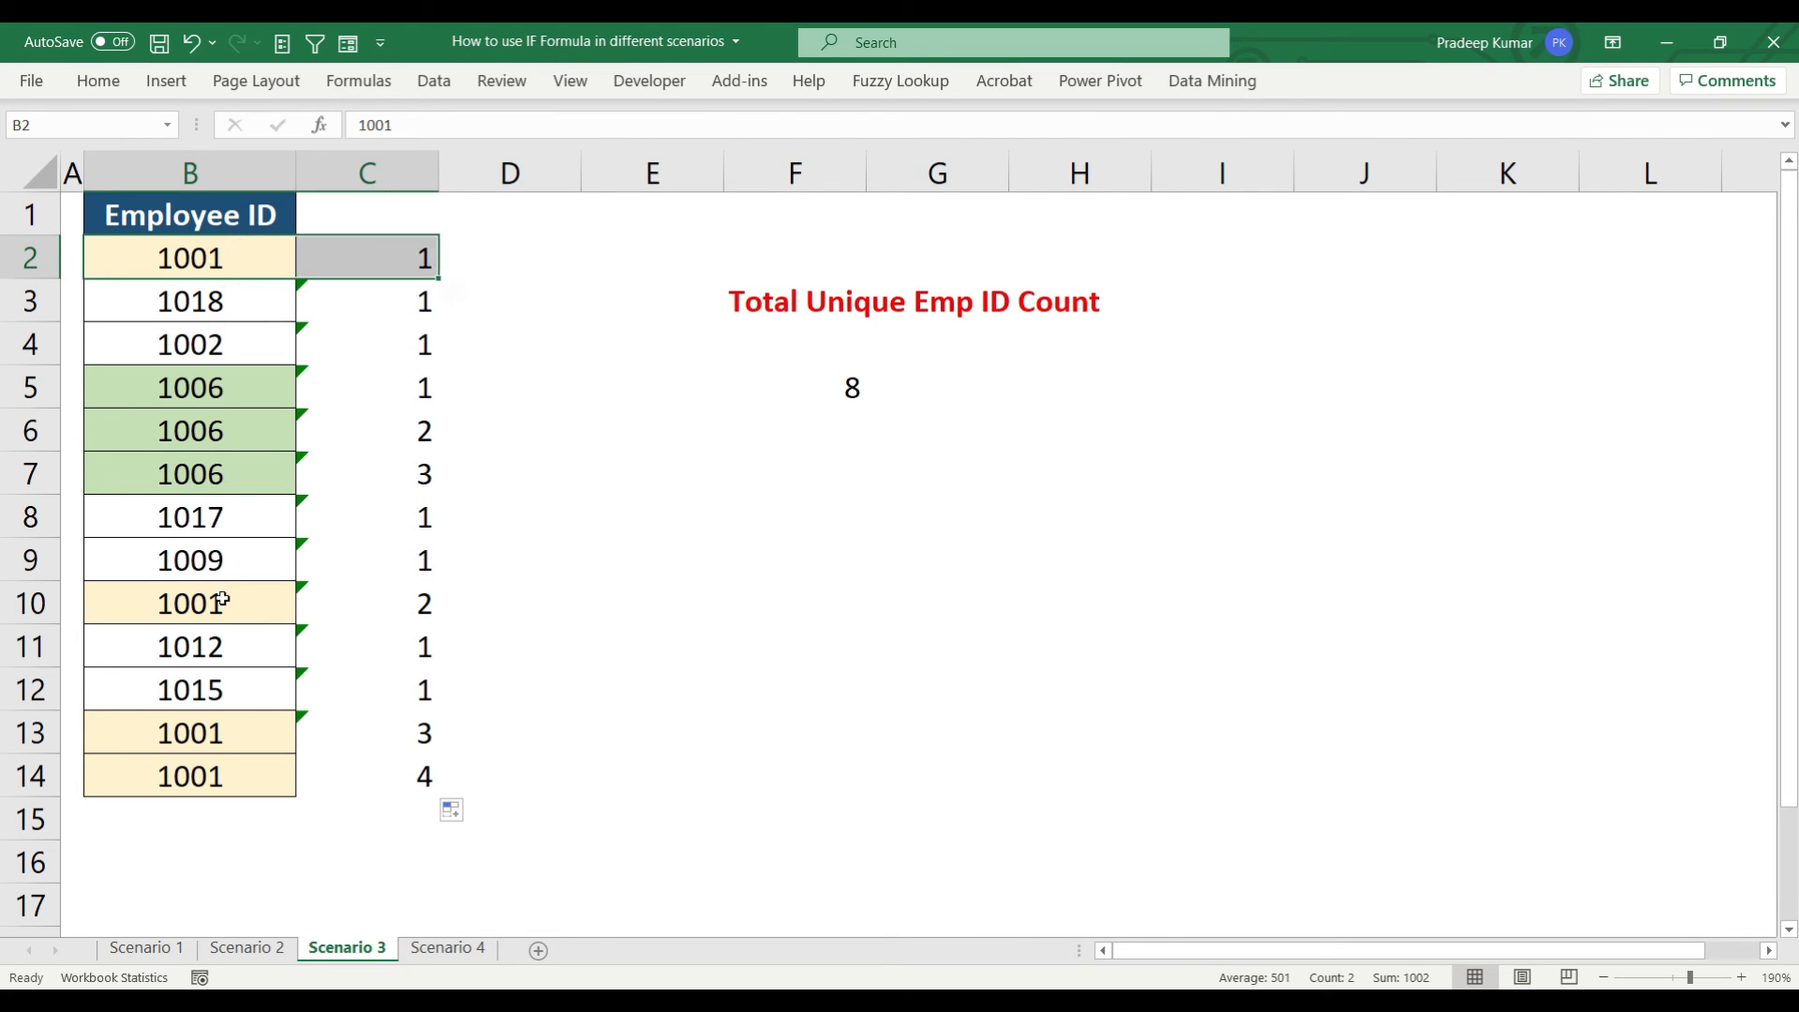
left_click_drag(231, 601, 375, 604, "ctrl")
left_click_drag(209, 735, 393, 778, "ctrl")
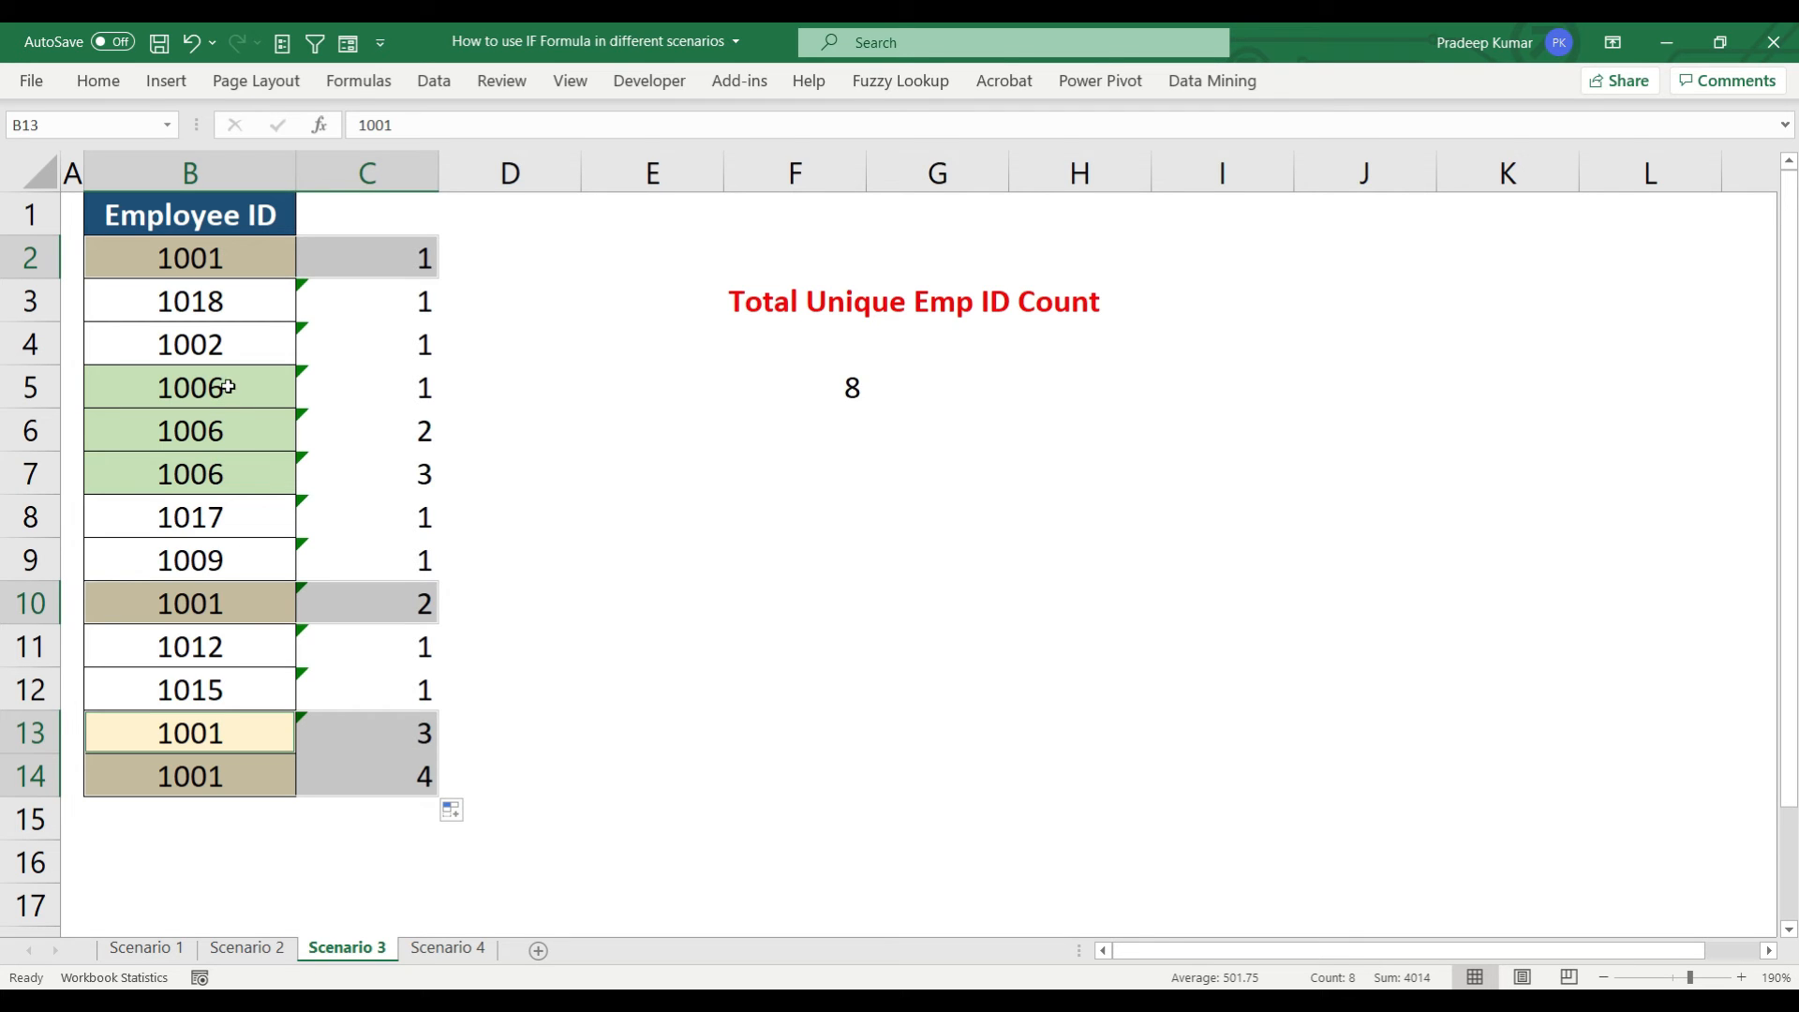
left_click_drag(227, 386, 380, 456)
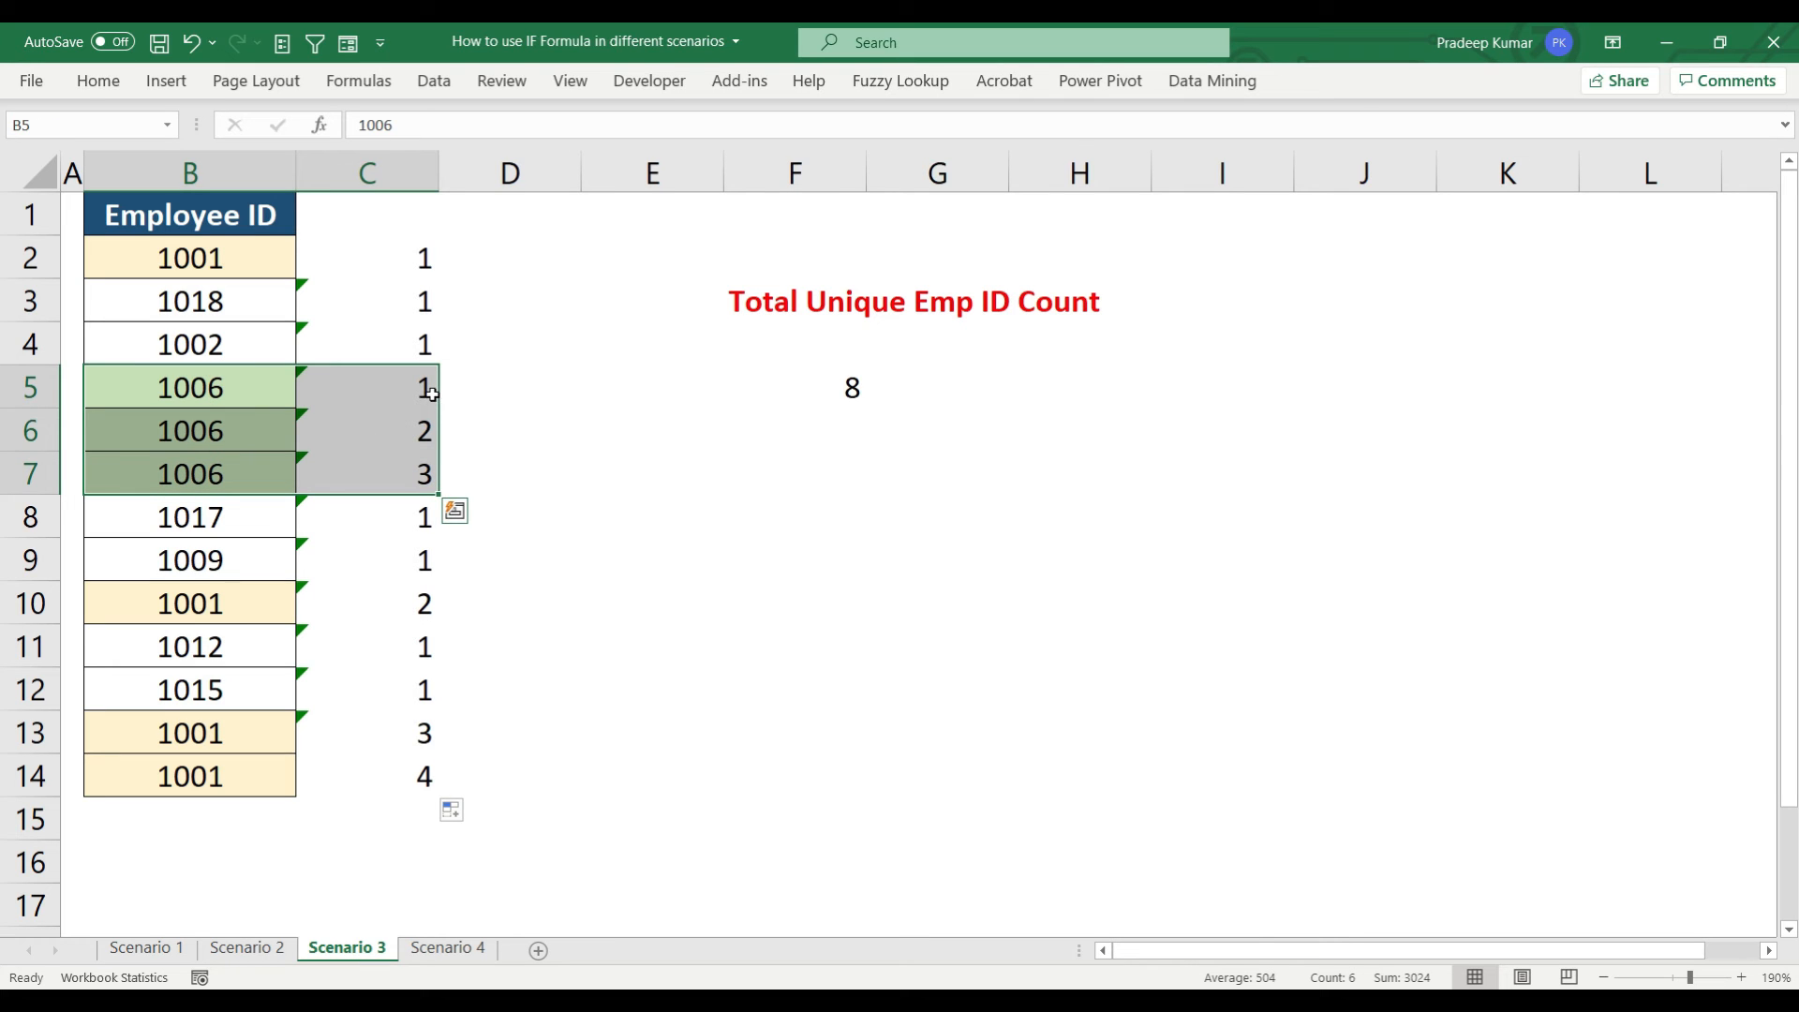
double_click(426, 258)
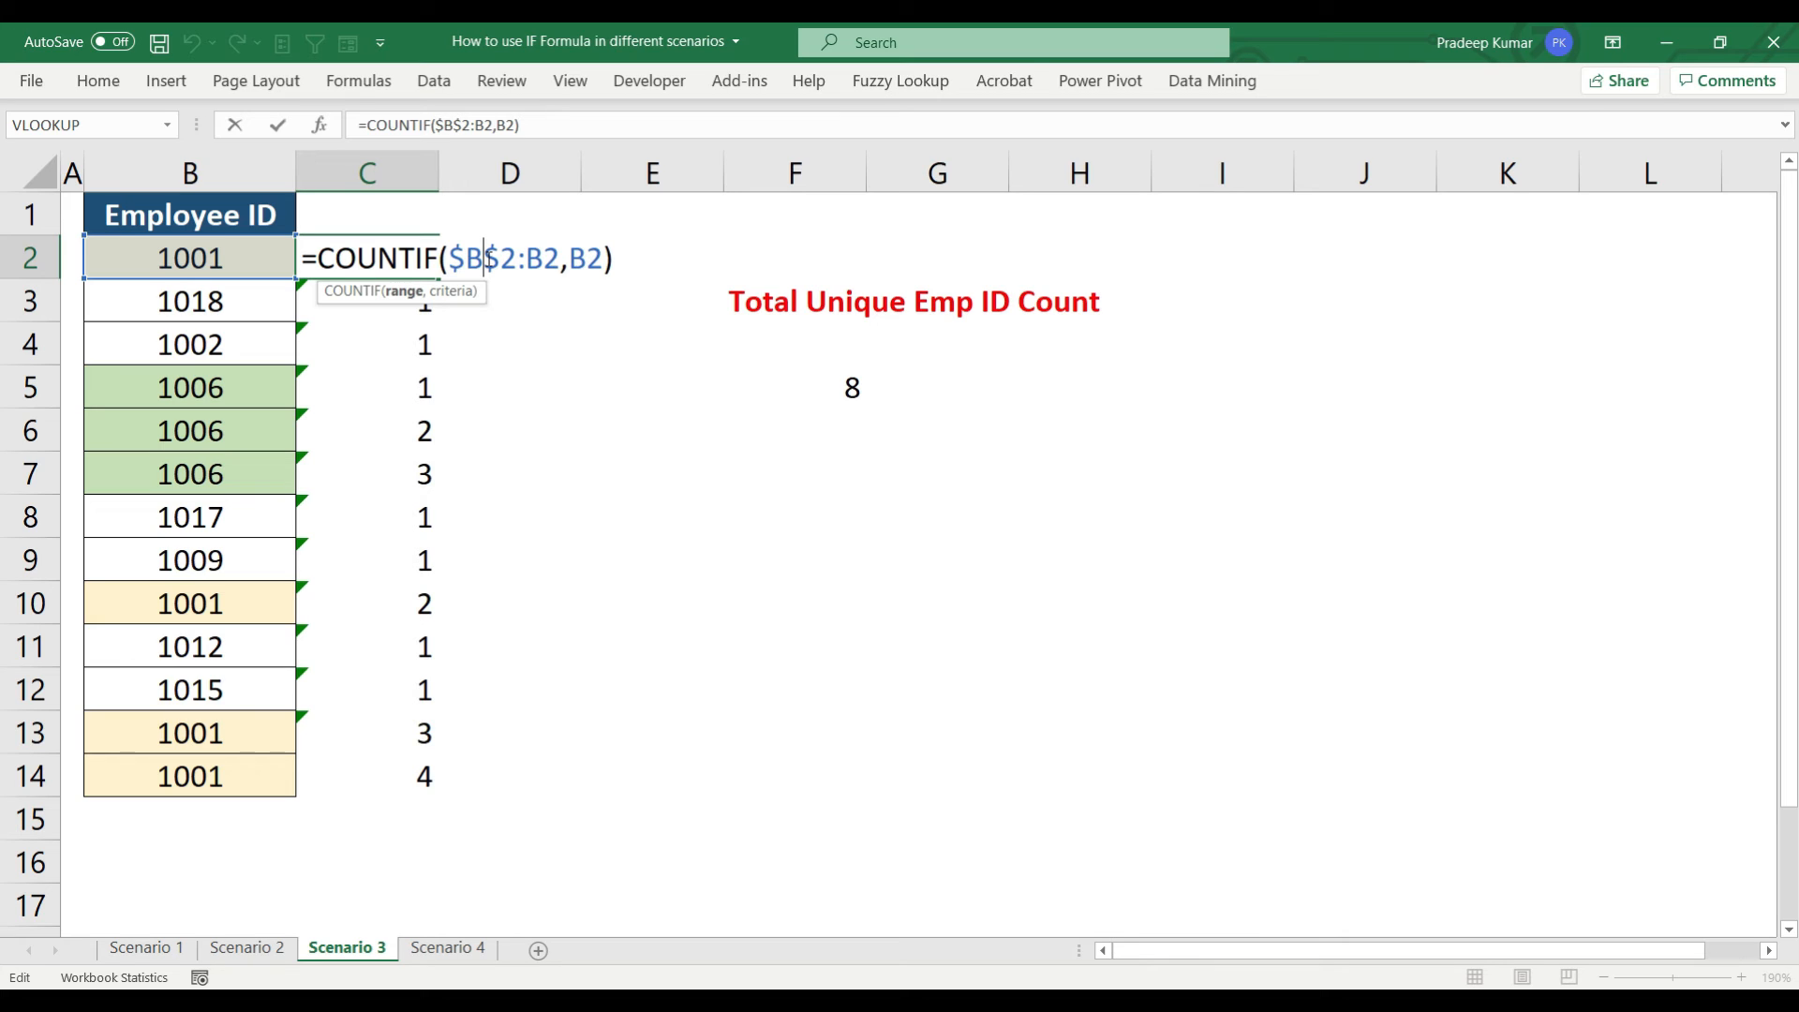
key("Return")
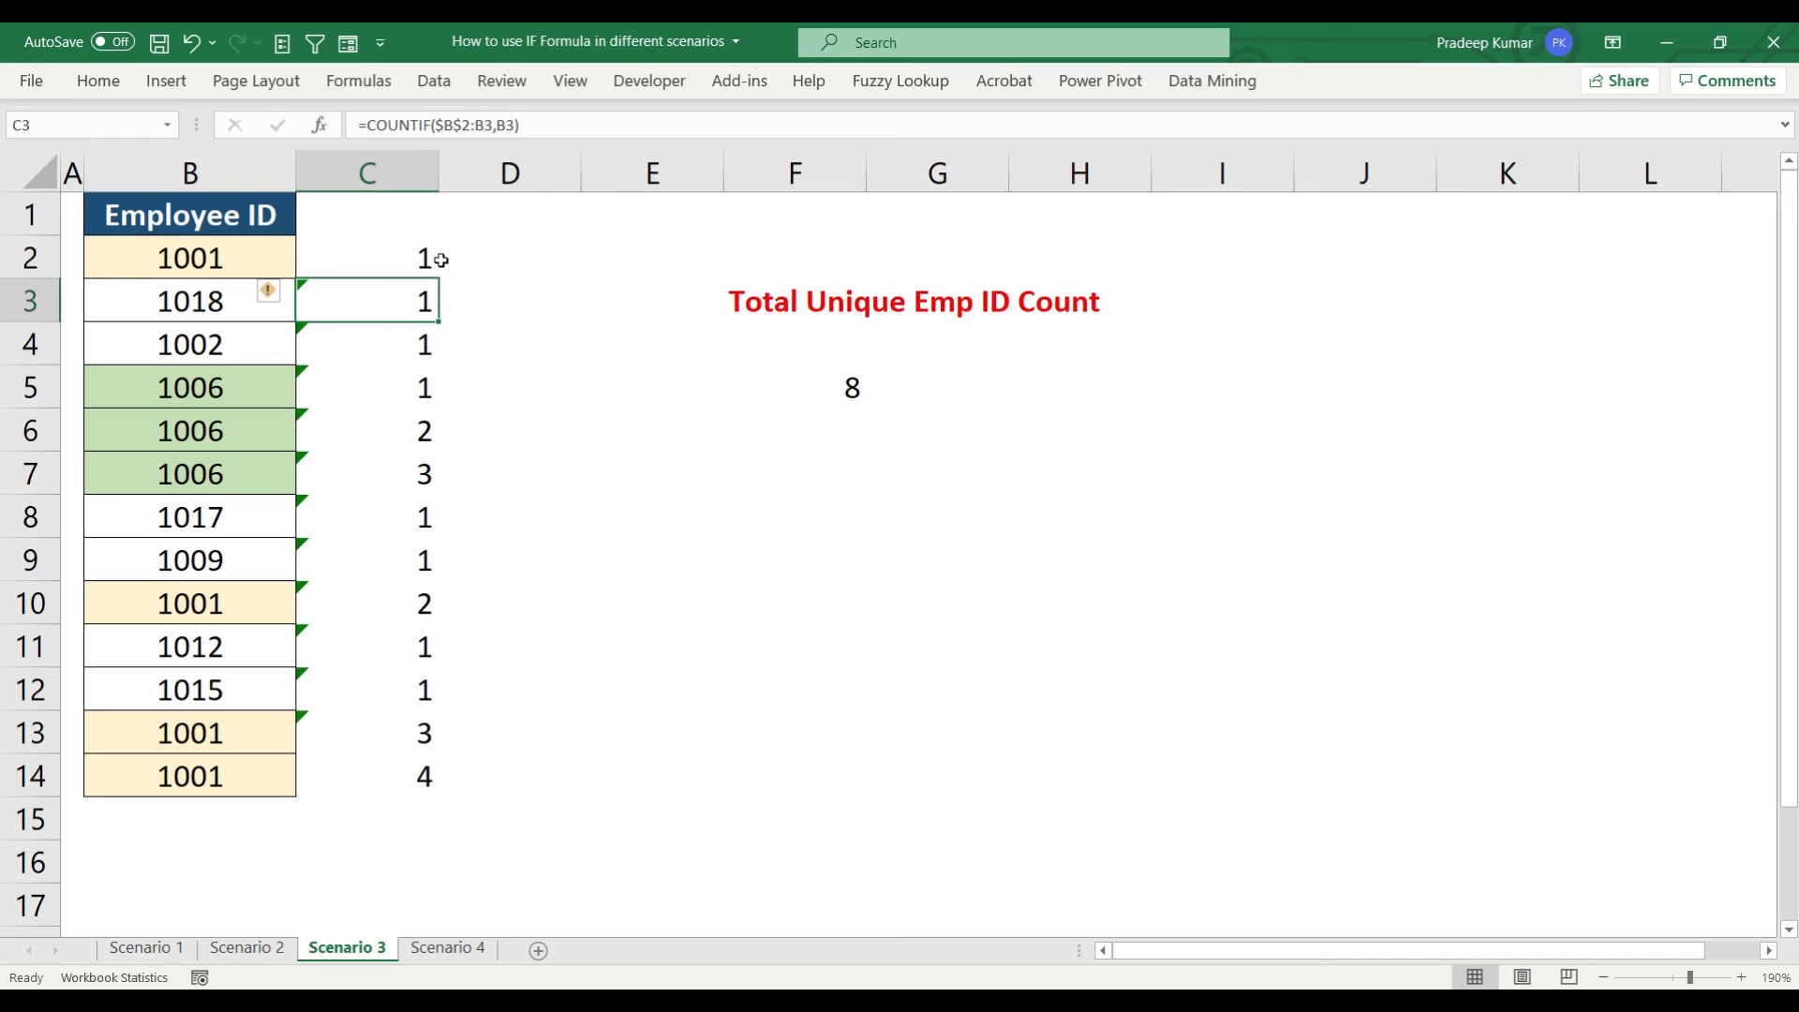
Count the first occurrences in D2 with =COUNTIF(C2:C14,1)
left_click(530, 259)
type("=")
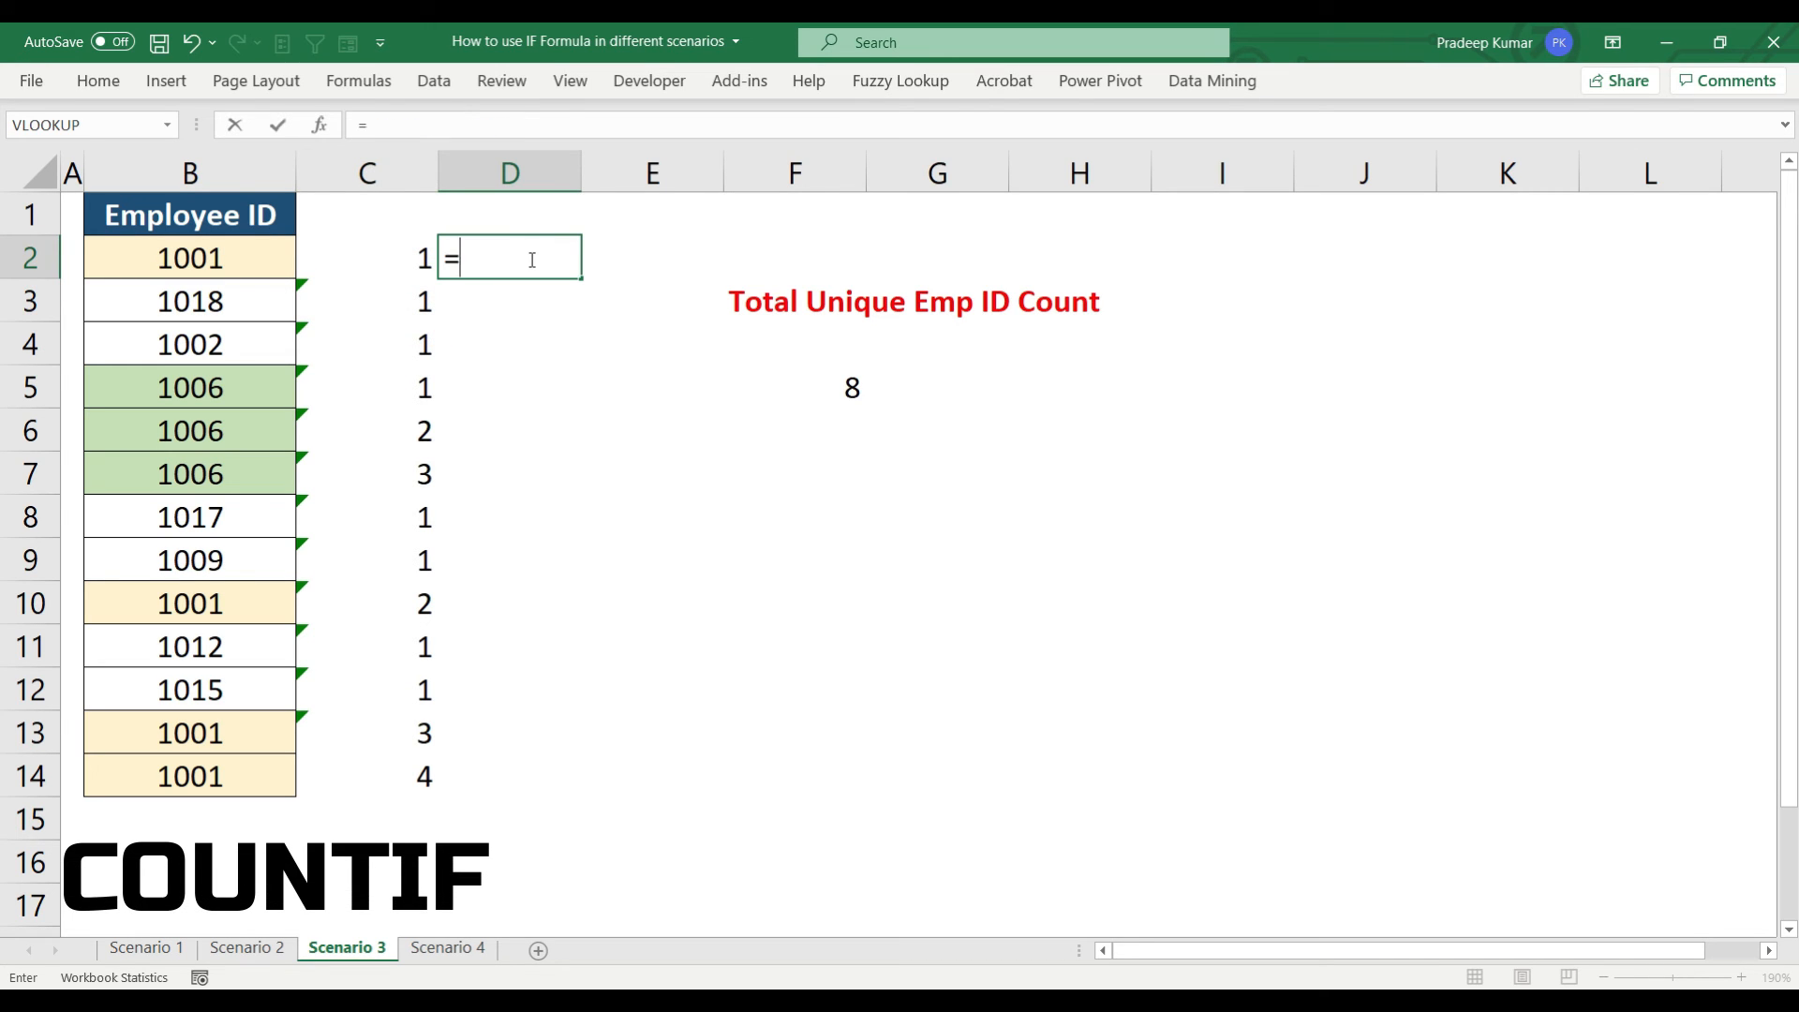
type("counti")
key("Tab")
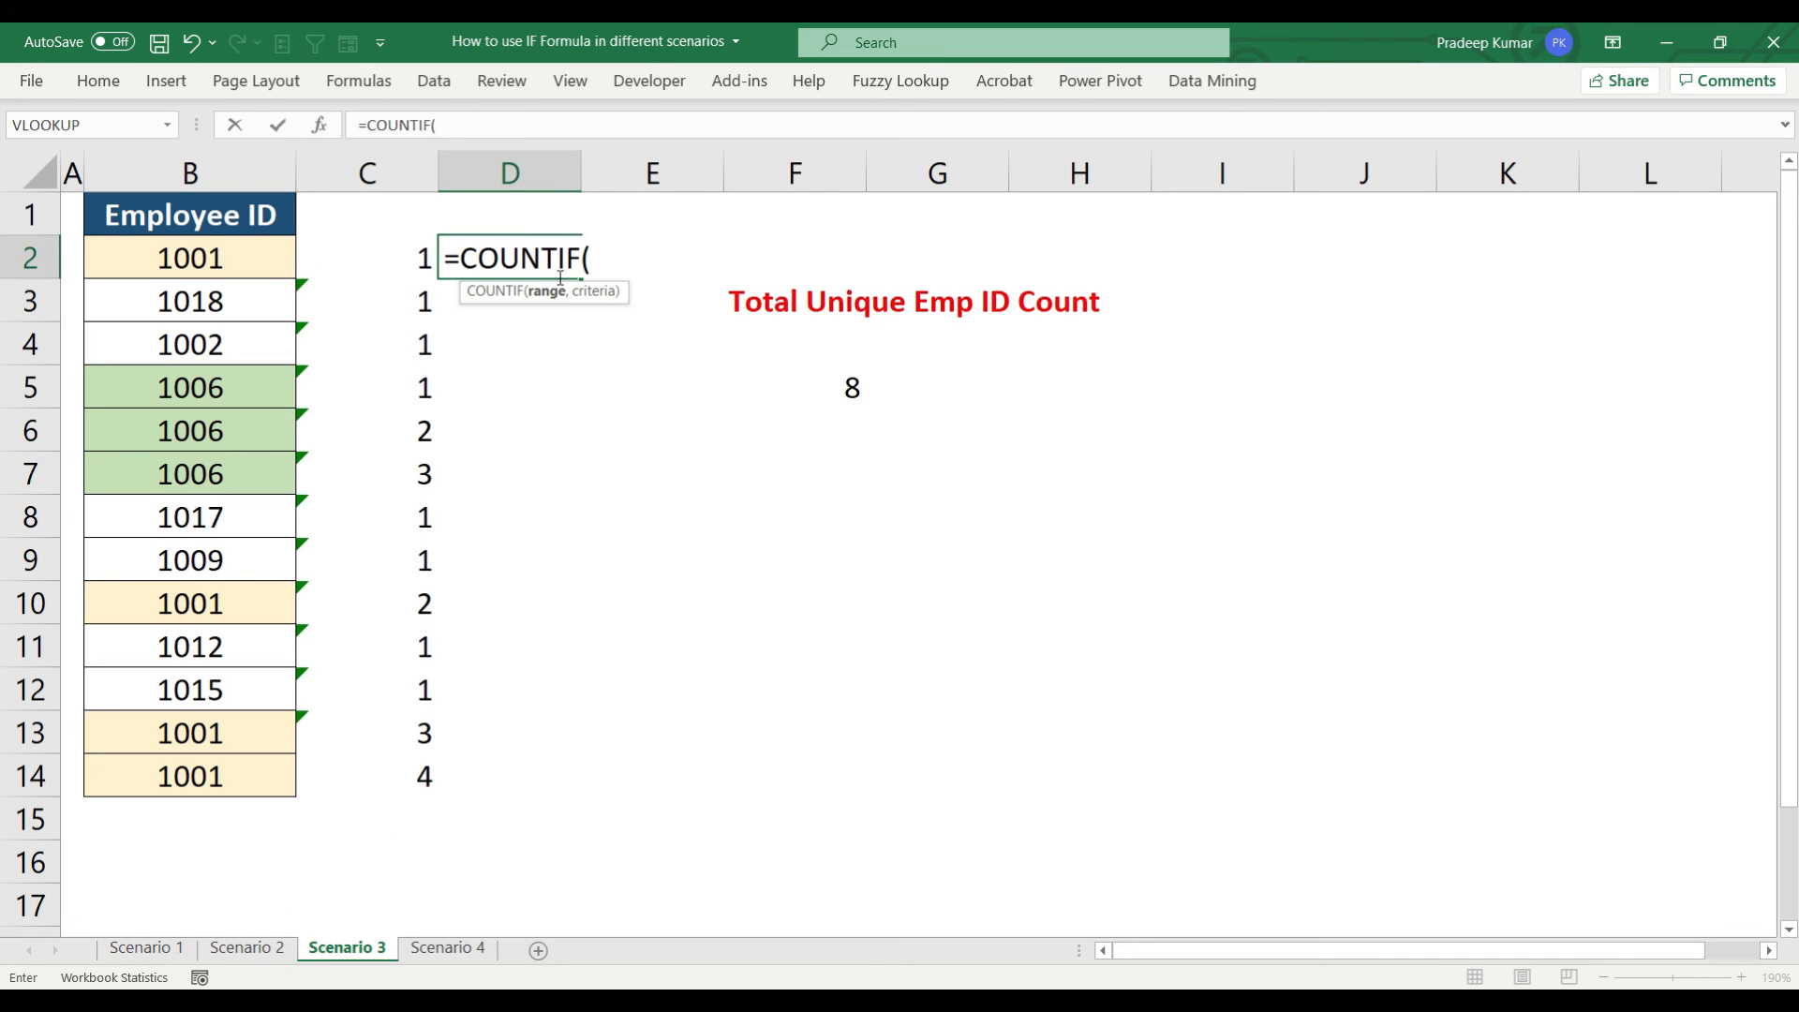
left_click_drag(418, 251, 419, 764)
type(",1")
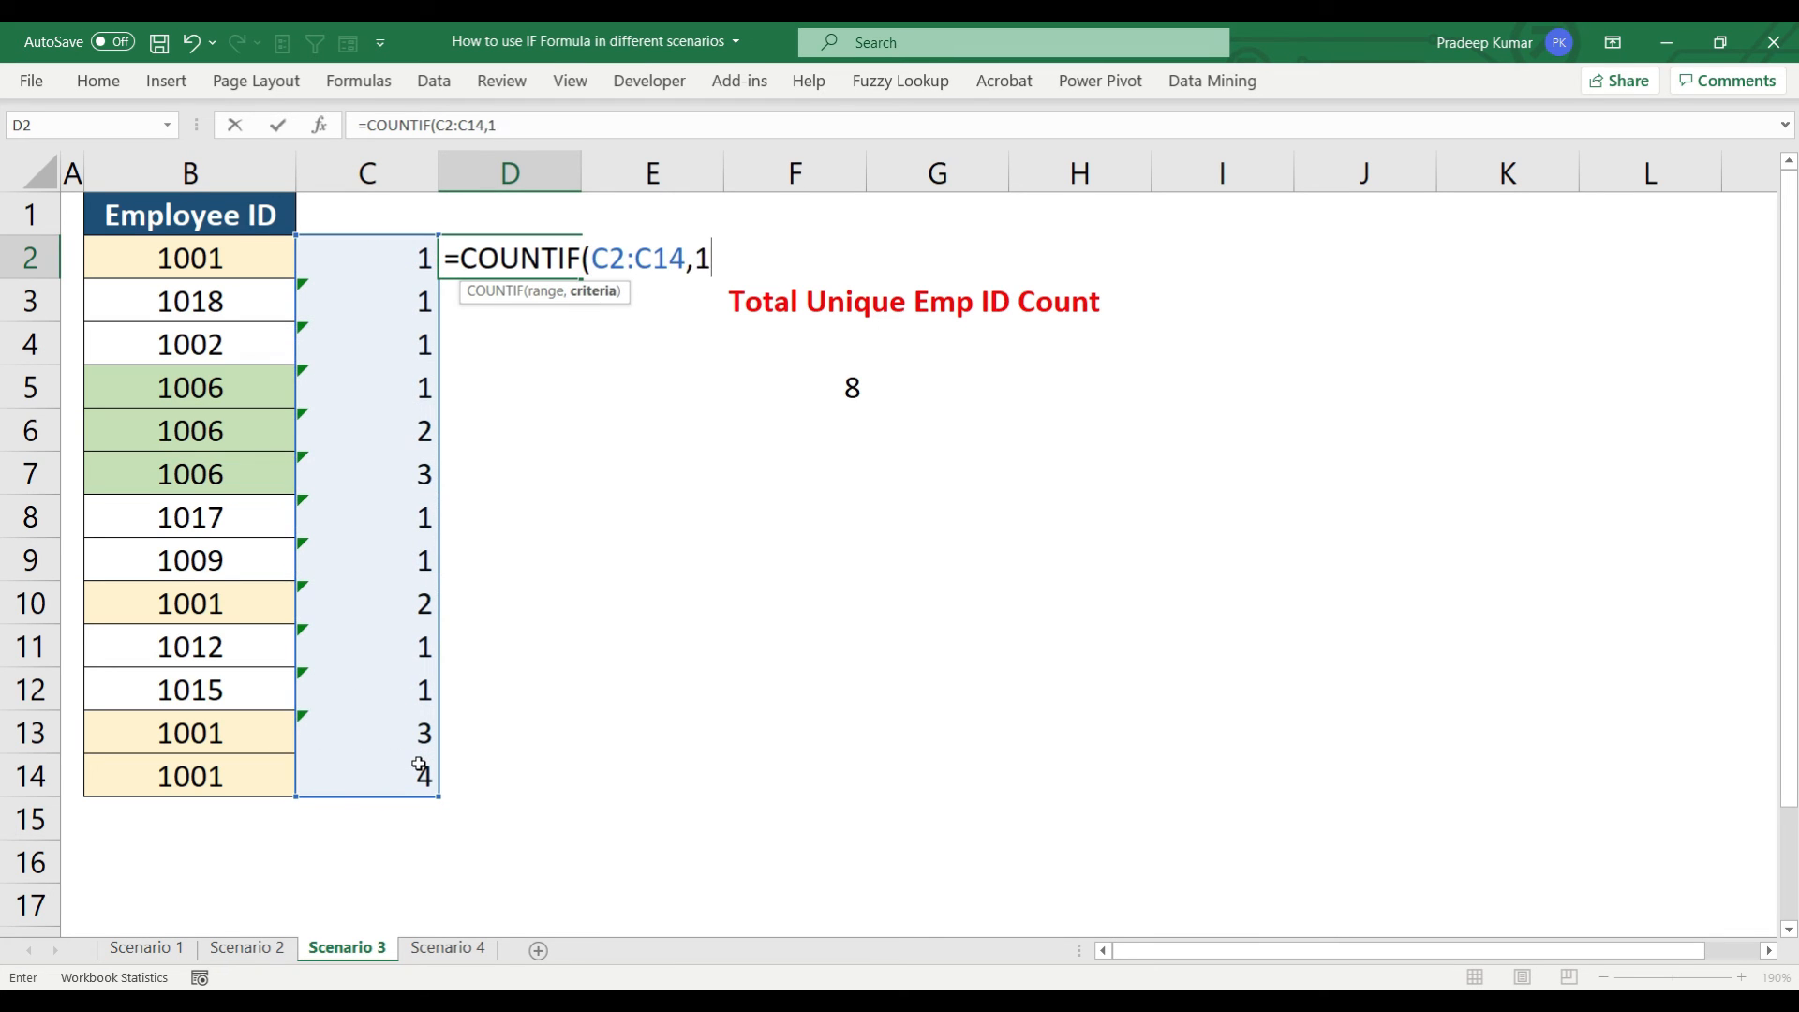
key("Return")
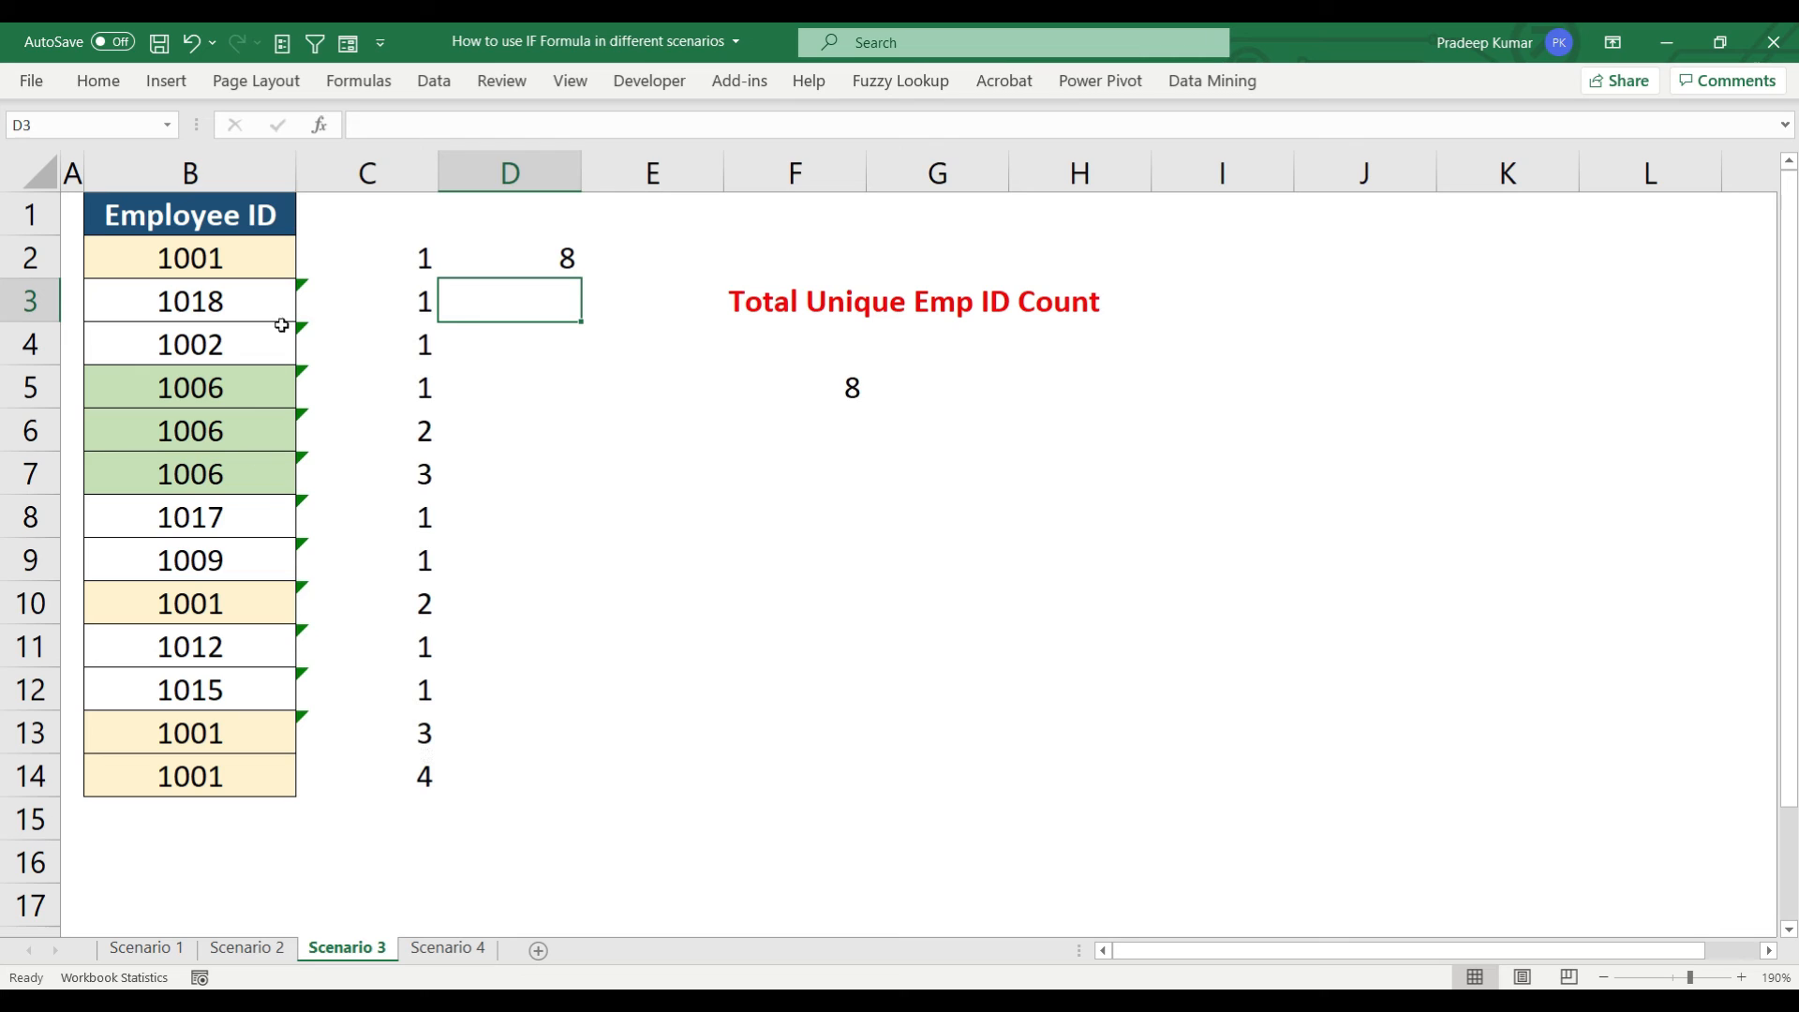
Review the running counts in C2:C14, including the repeated ID's count in C6
left_click(390, 255)
left_click_drag(390, 256, 405, 769)
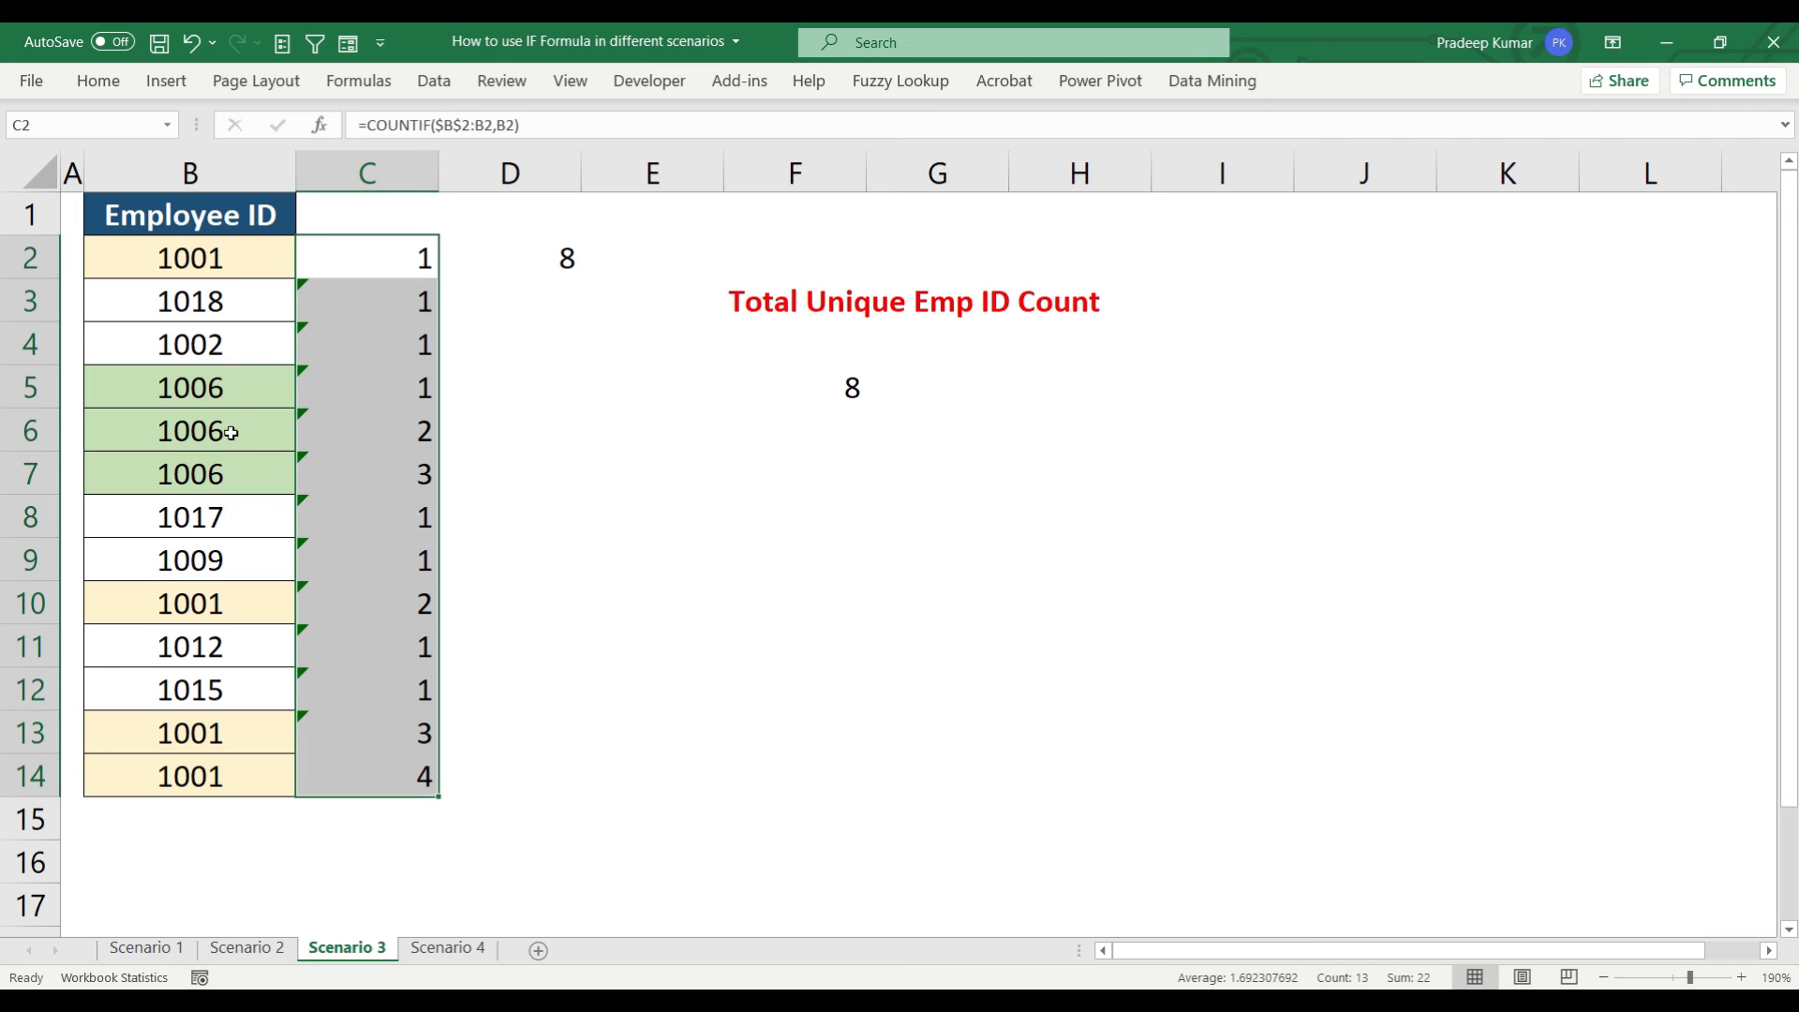
left_click(408, 426)
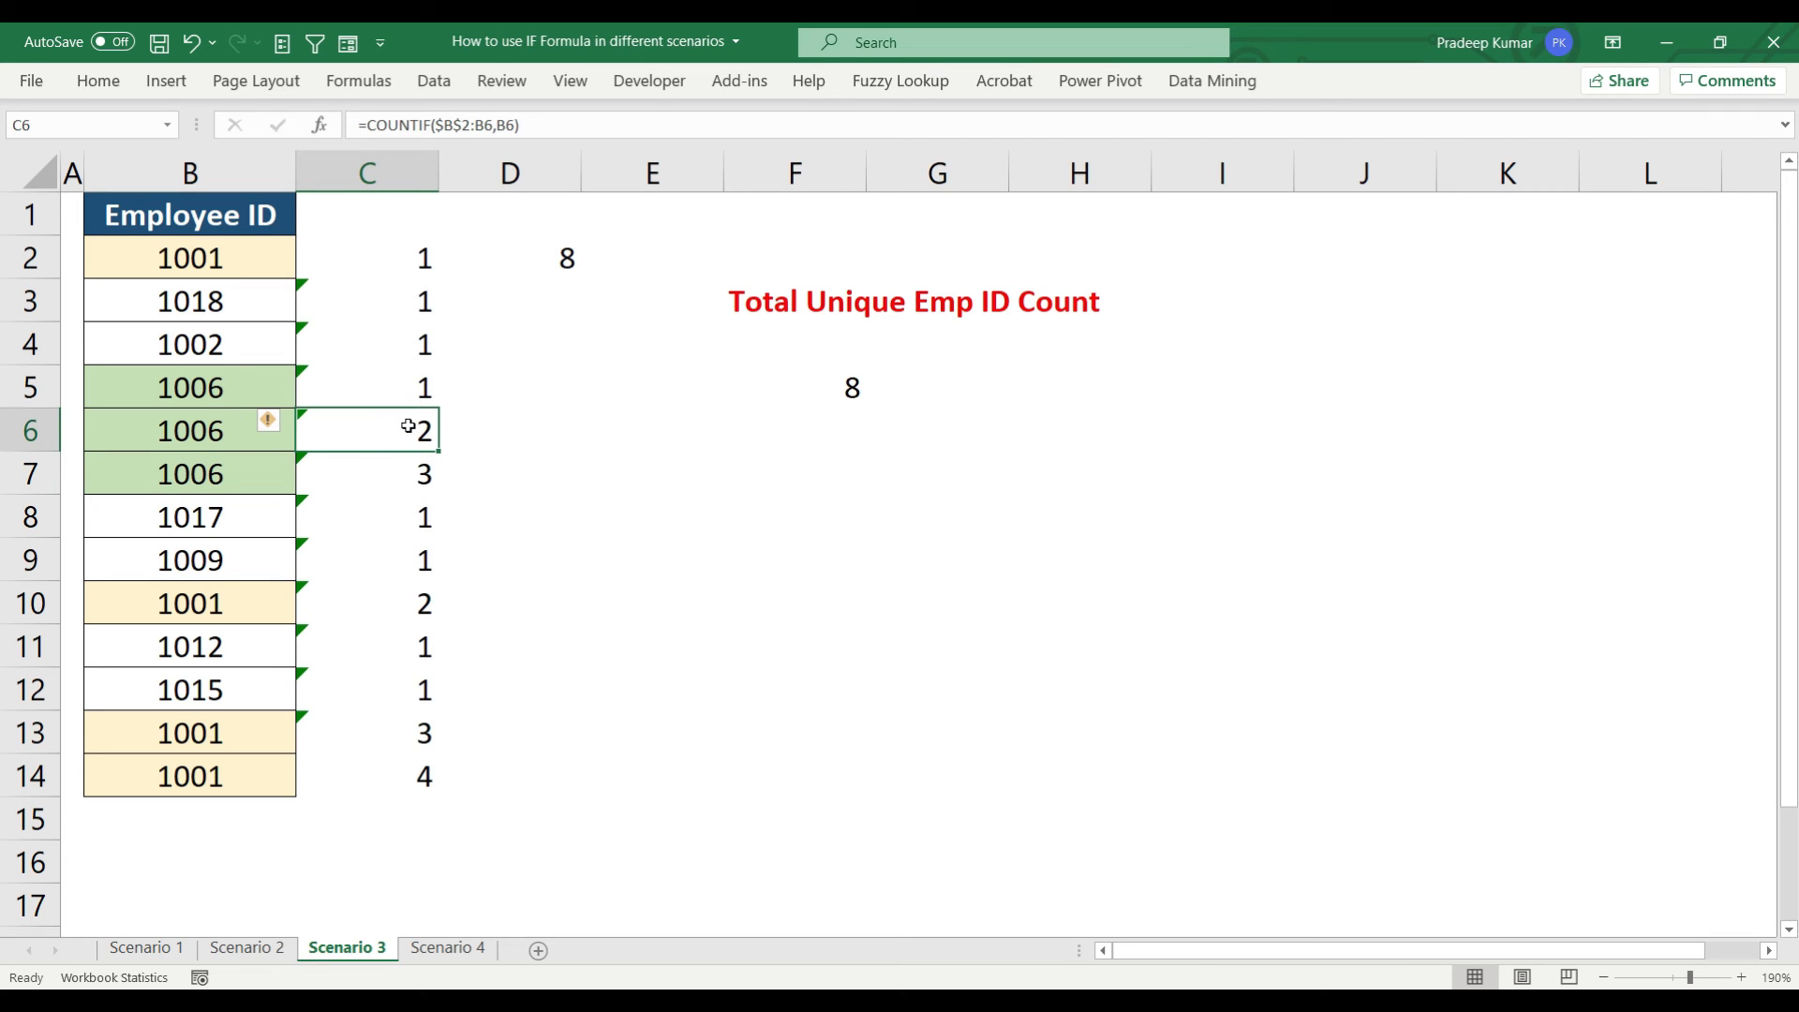
left_click_drag(399, 258, 395, 364)
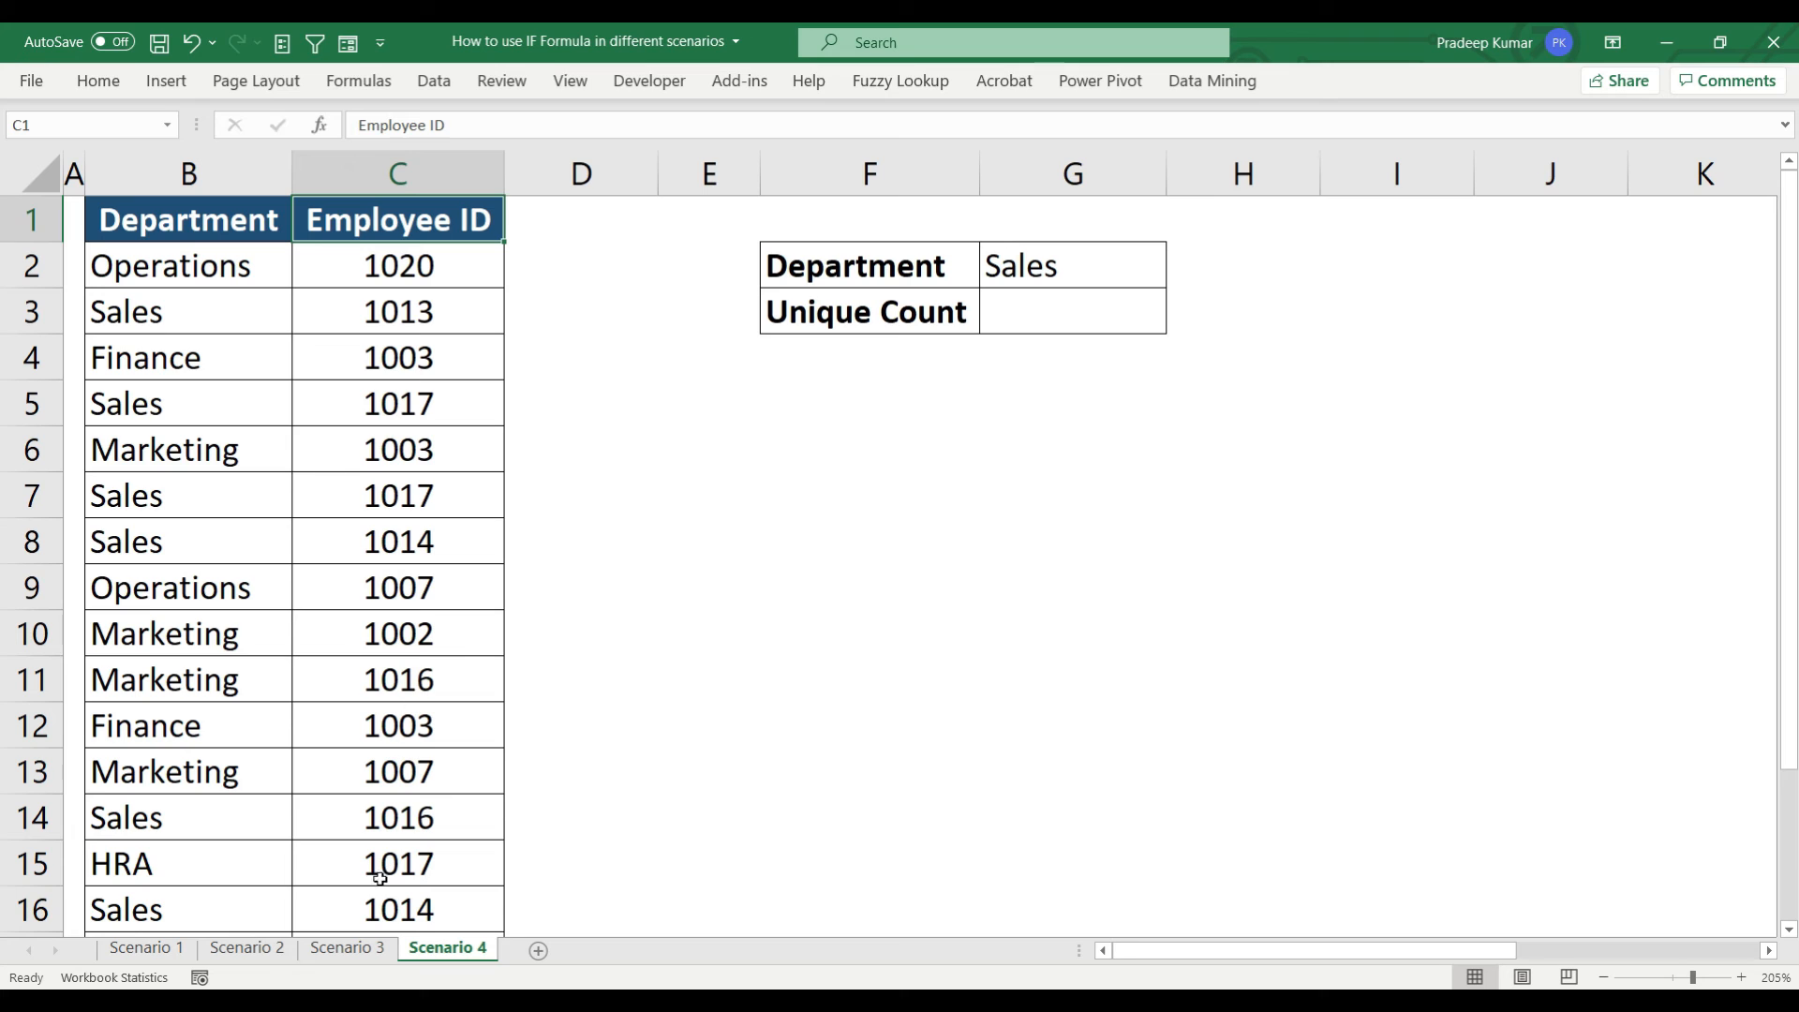
On the Scenario 4 sheet, set the department in G2 to Finance and select the Unique Count cell G3
left_click(252, 170)
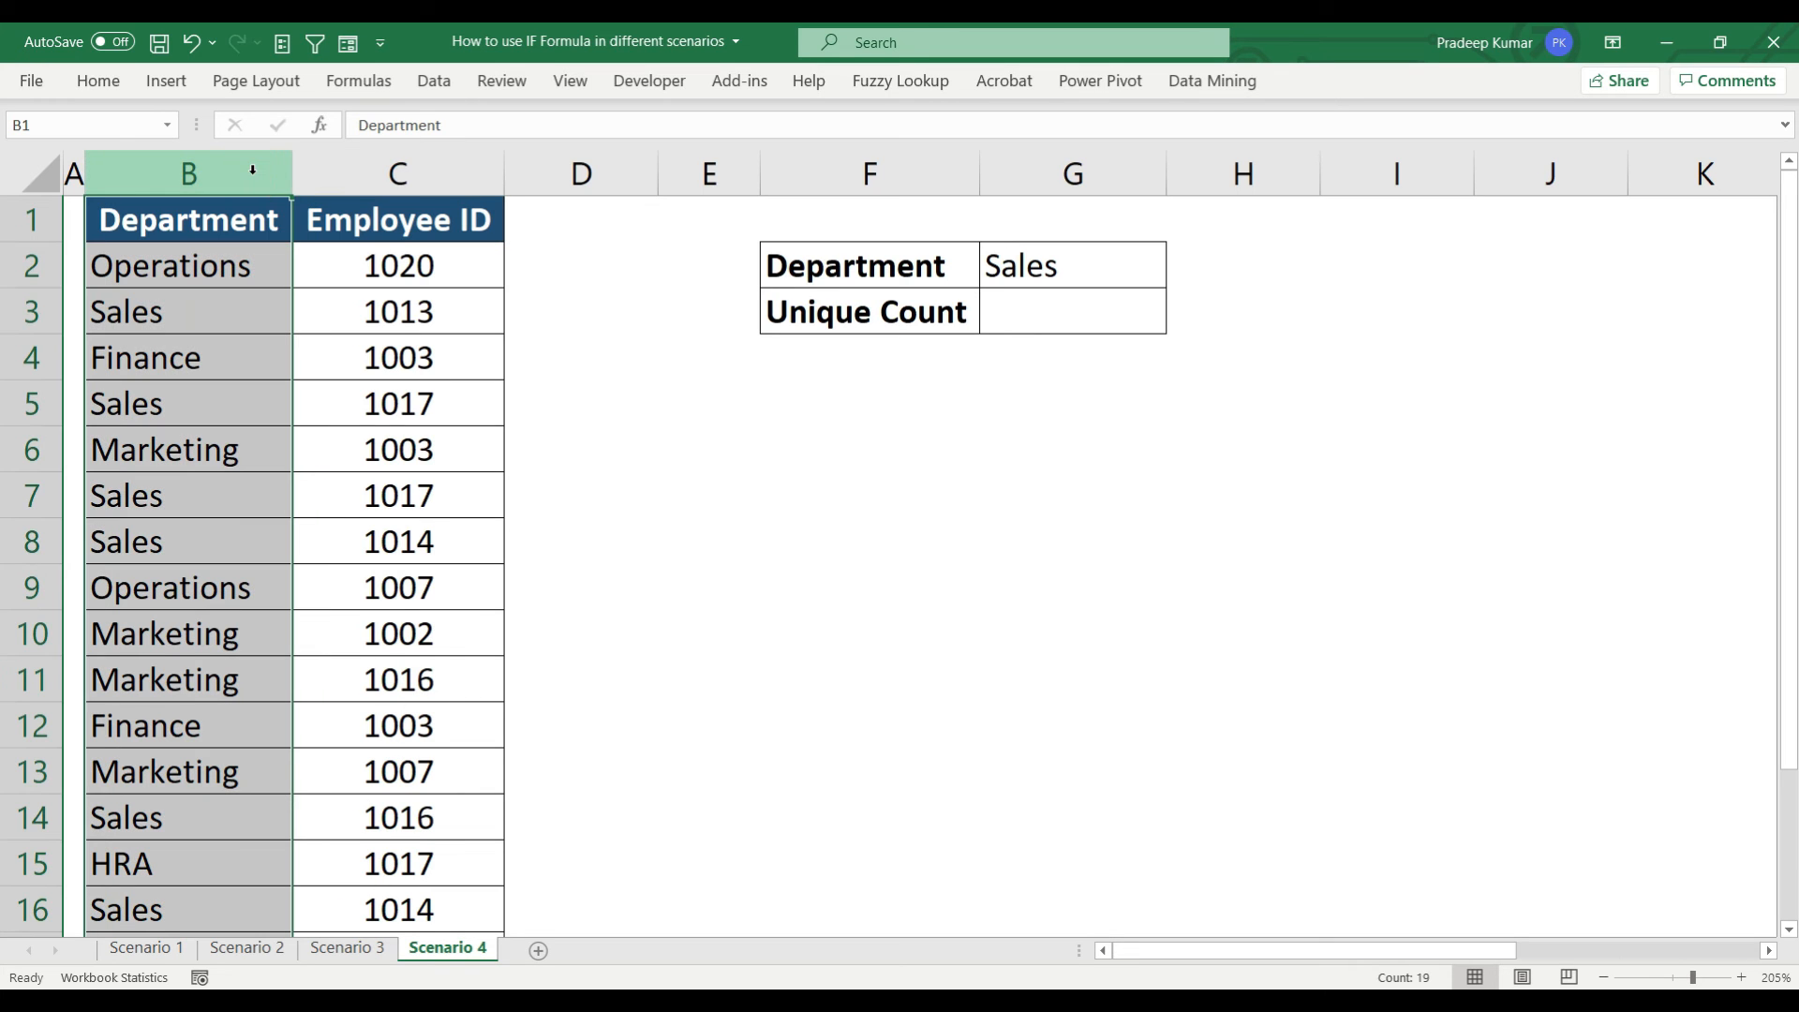
left_click(1105, 266)
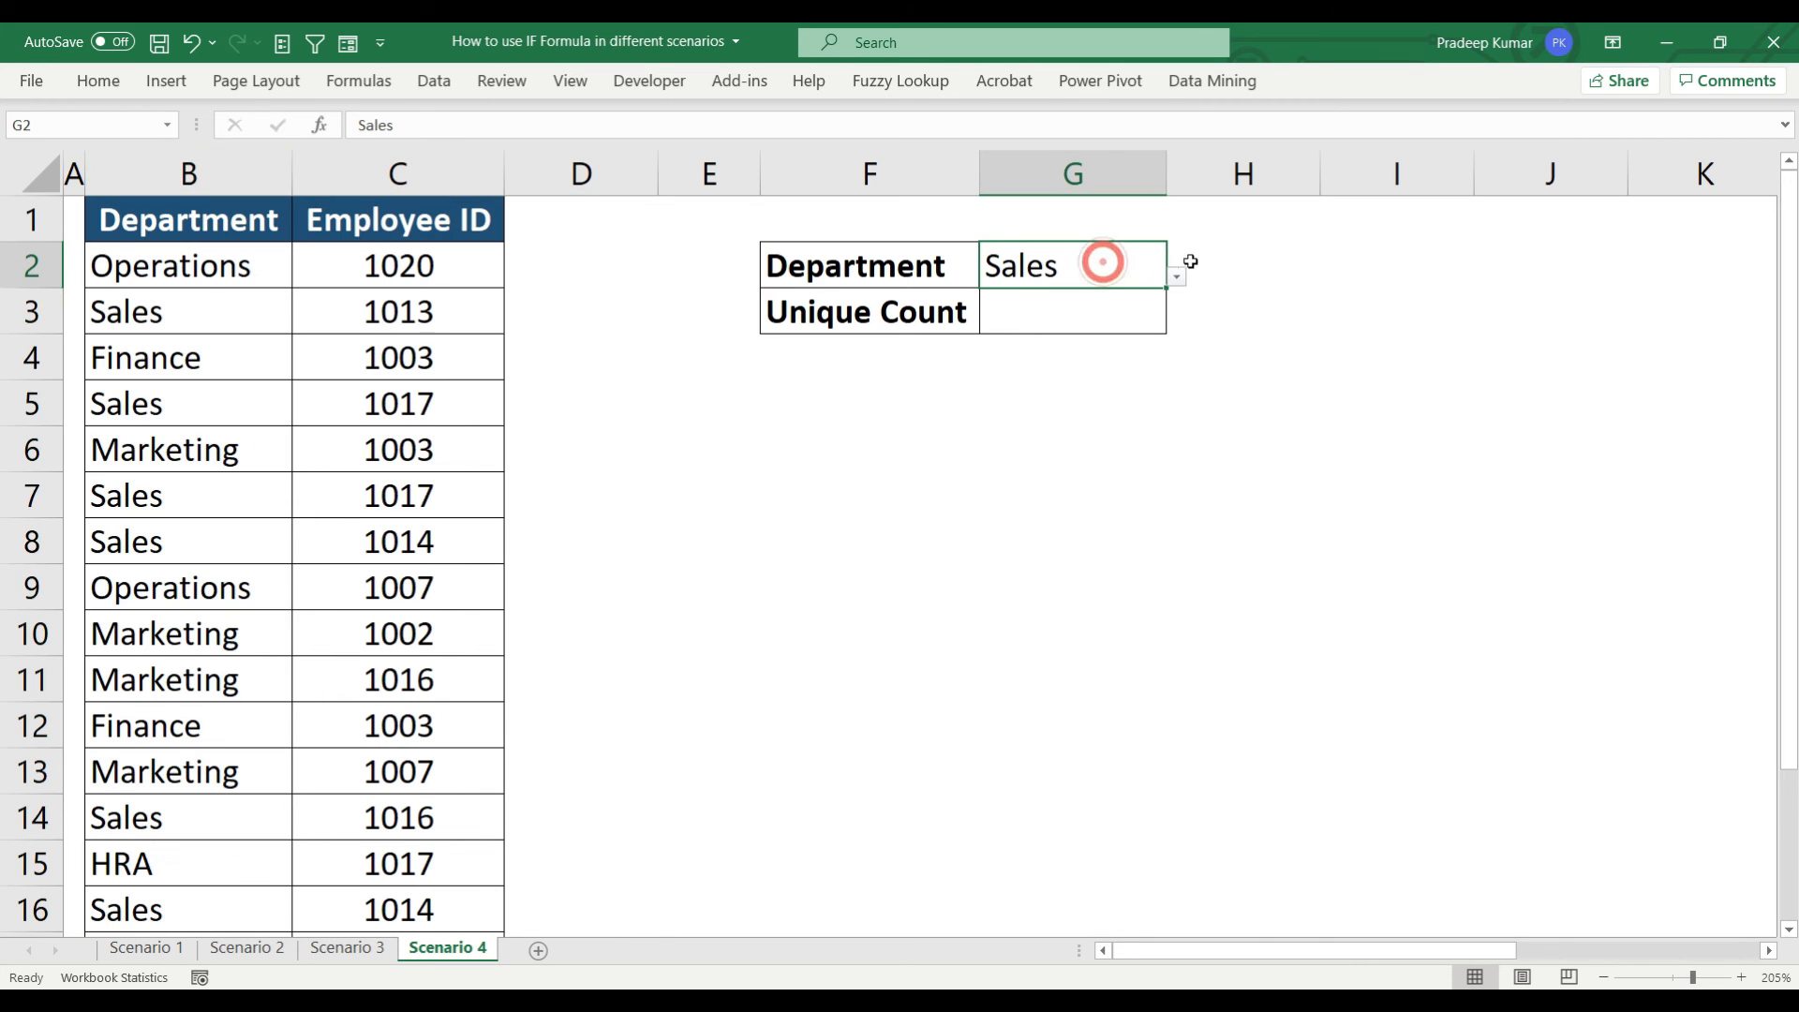
left_click(1177, 279)
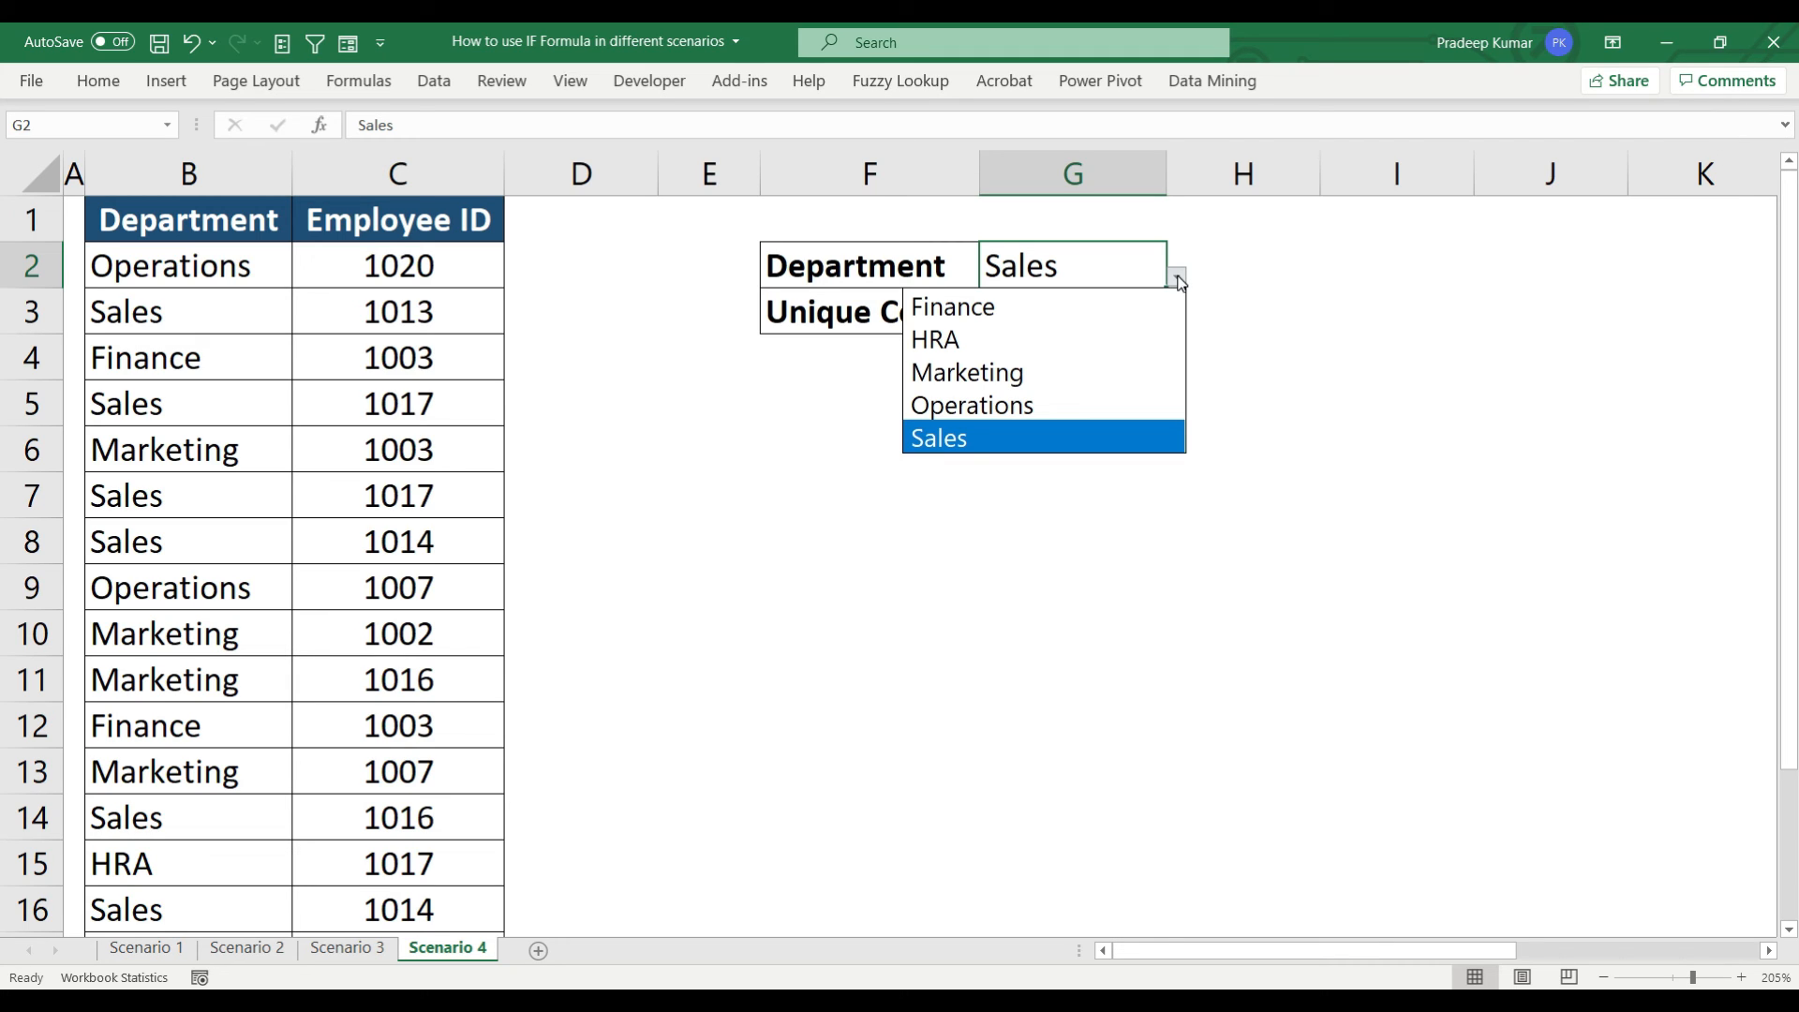
left_click(1095, 301)
left_click(1095, 300)
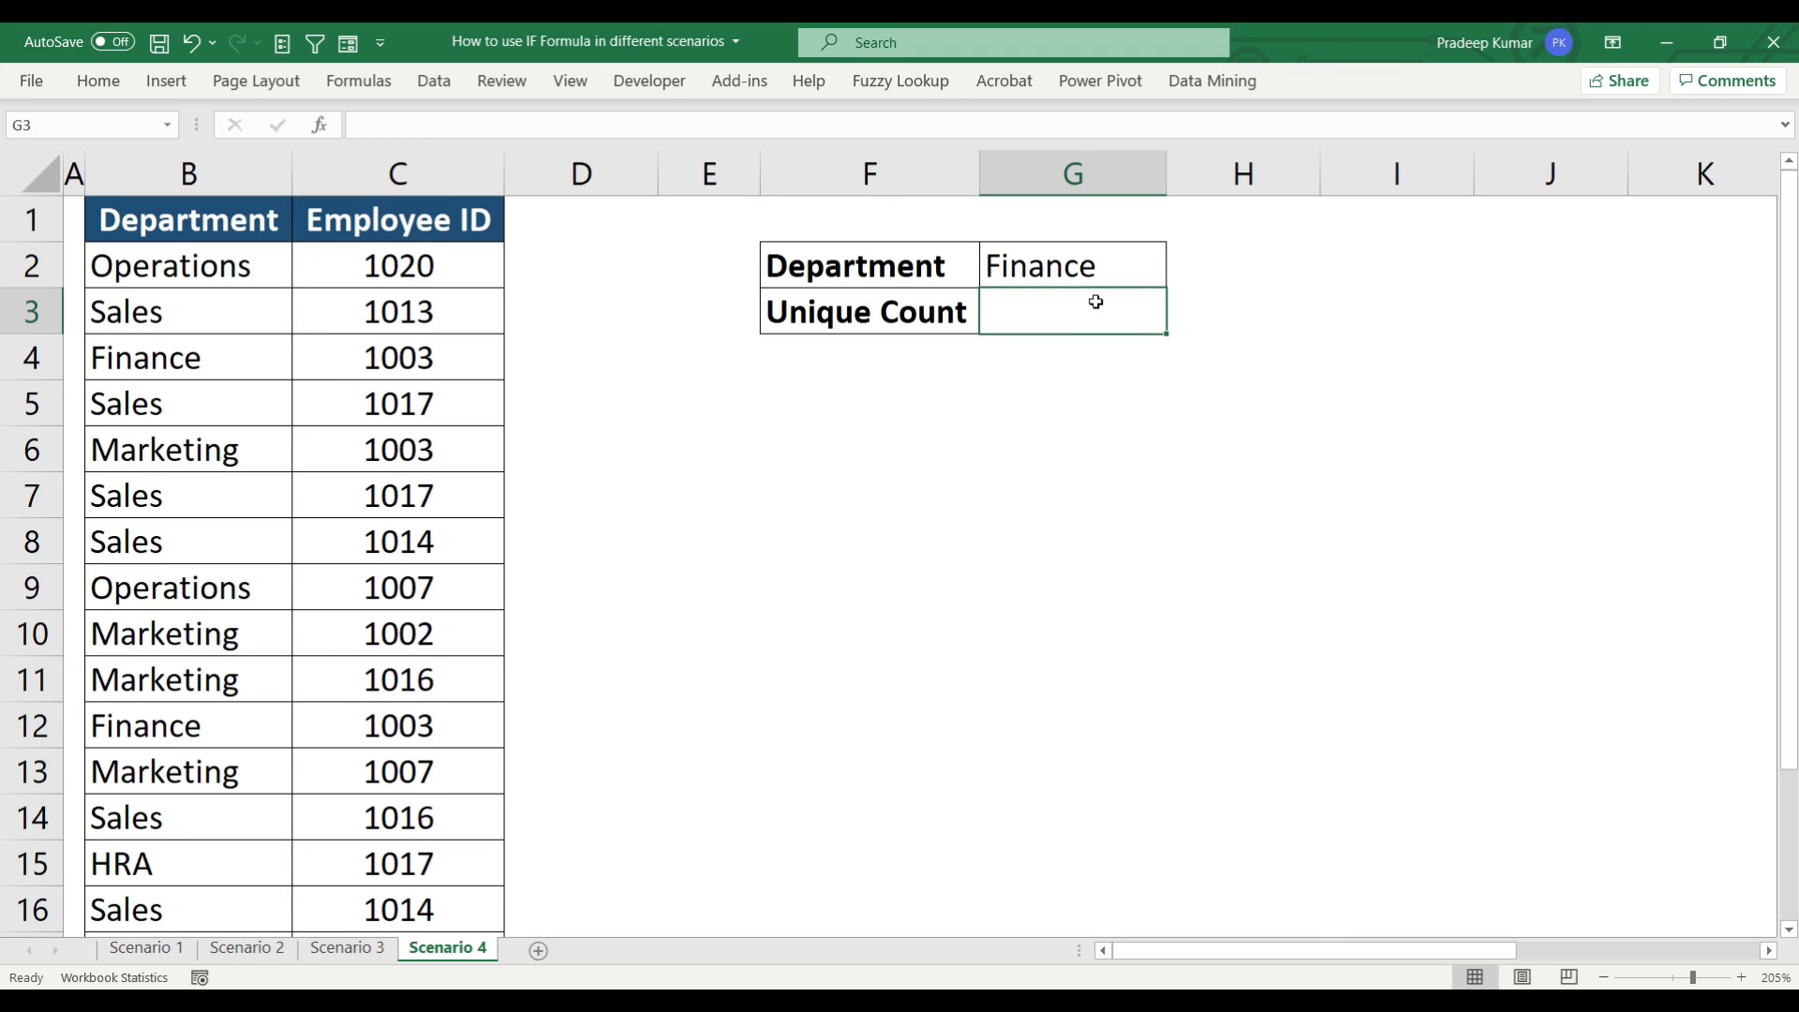
Look back at the Employee ID column on the Scenario 3 sheet and return to the Scenario 4 sheet
left_click(579, 272)
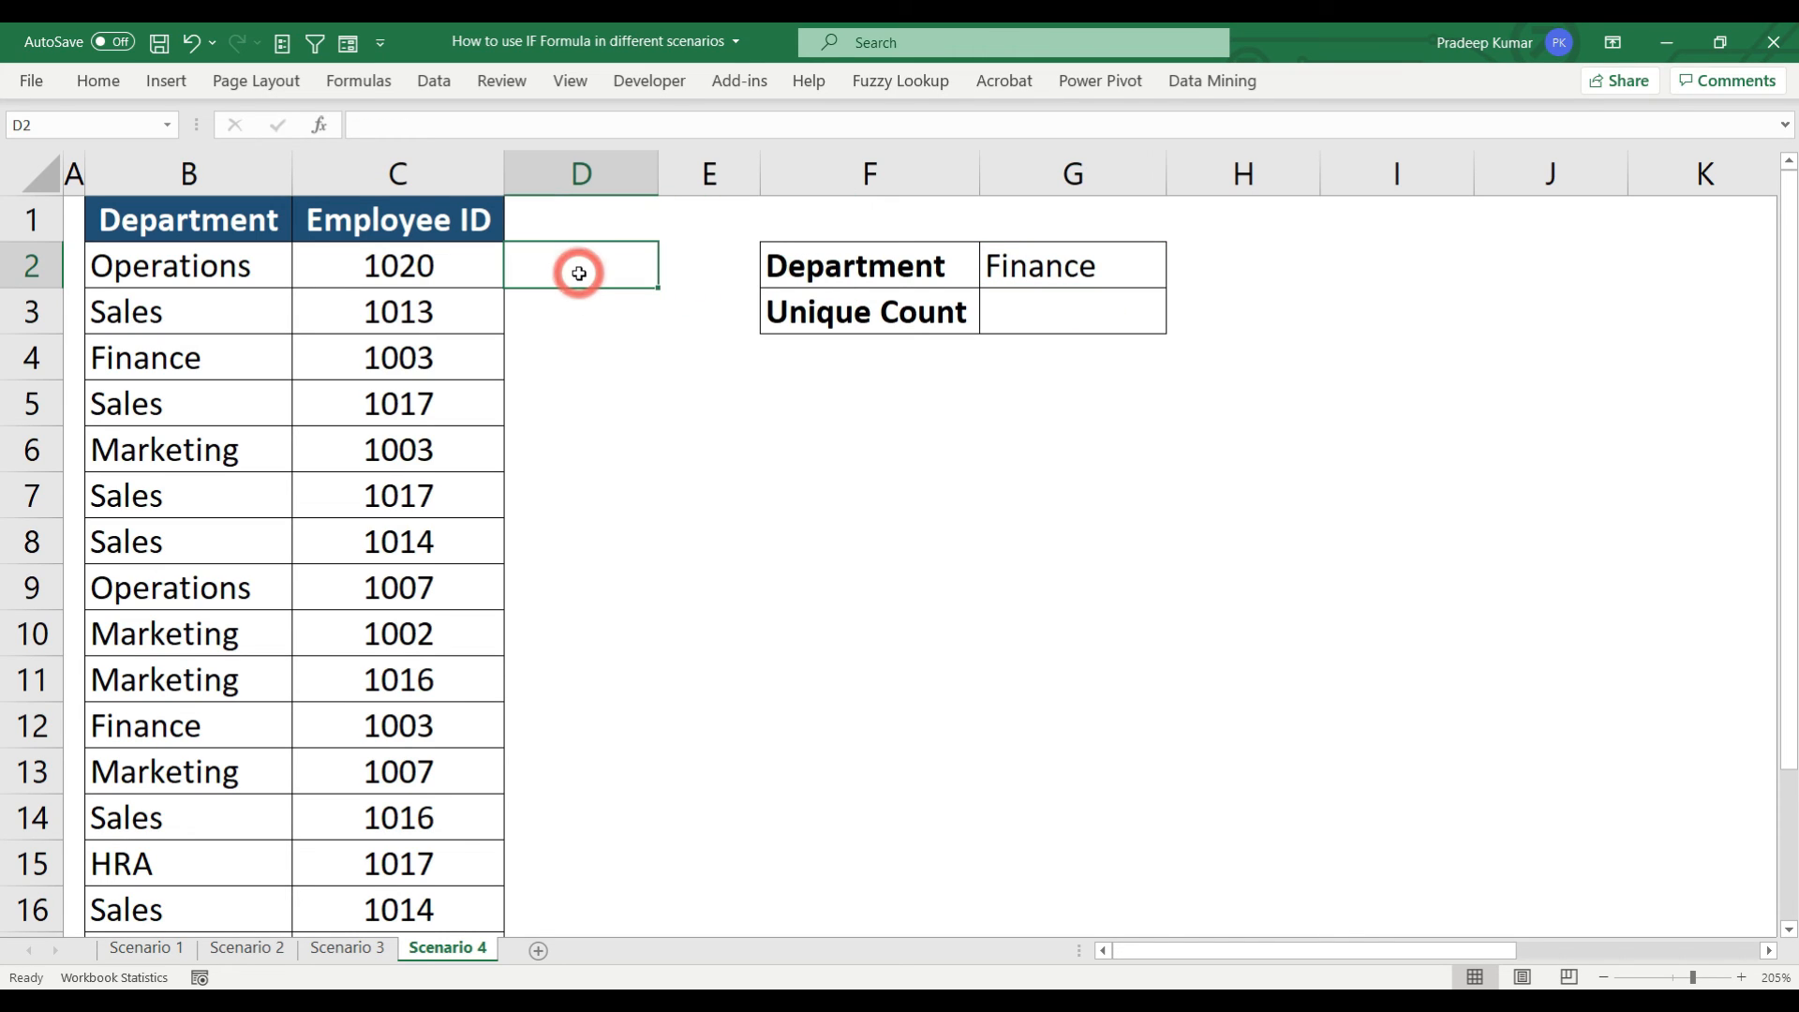
left_click(383, 952)
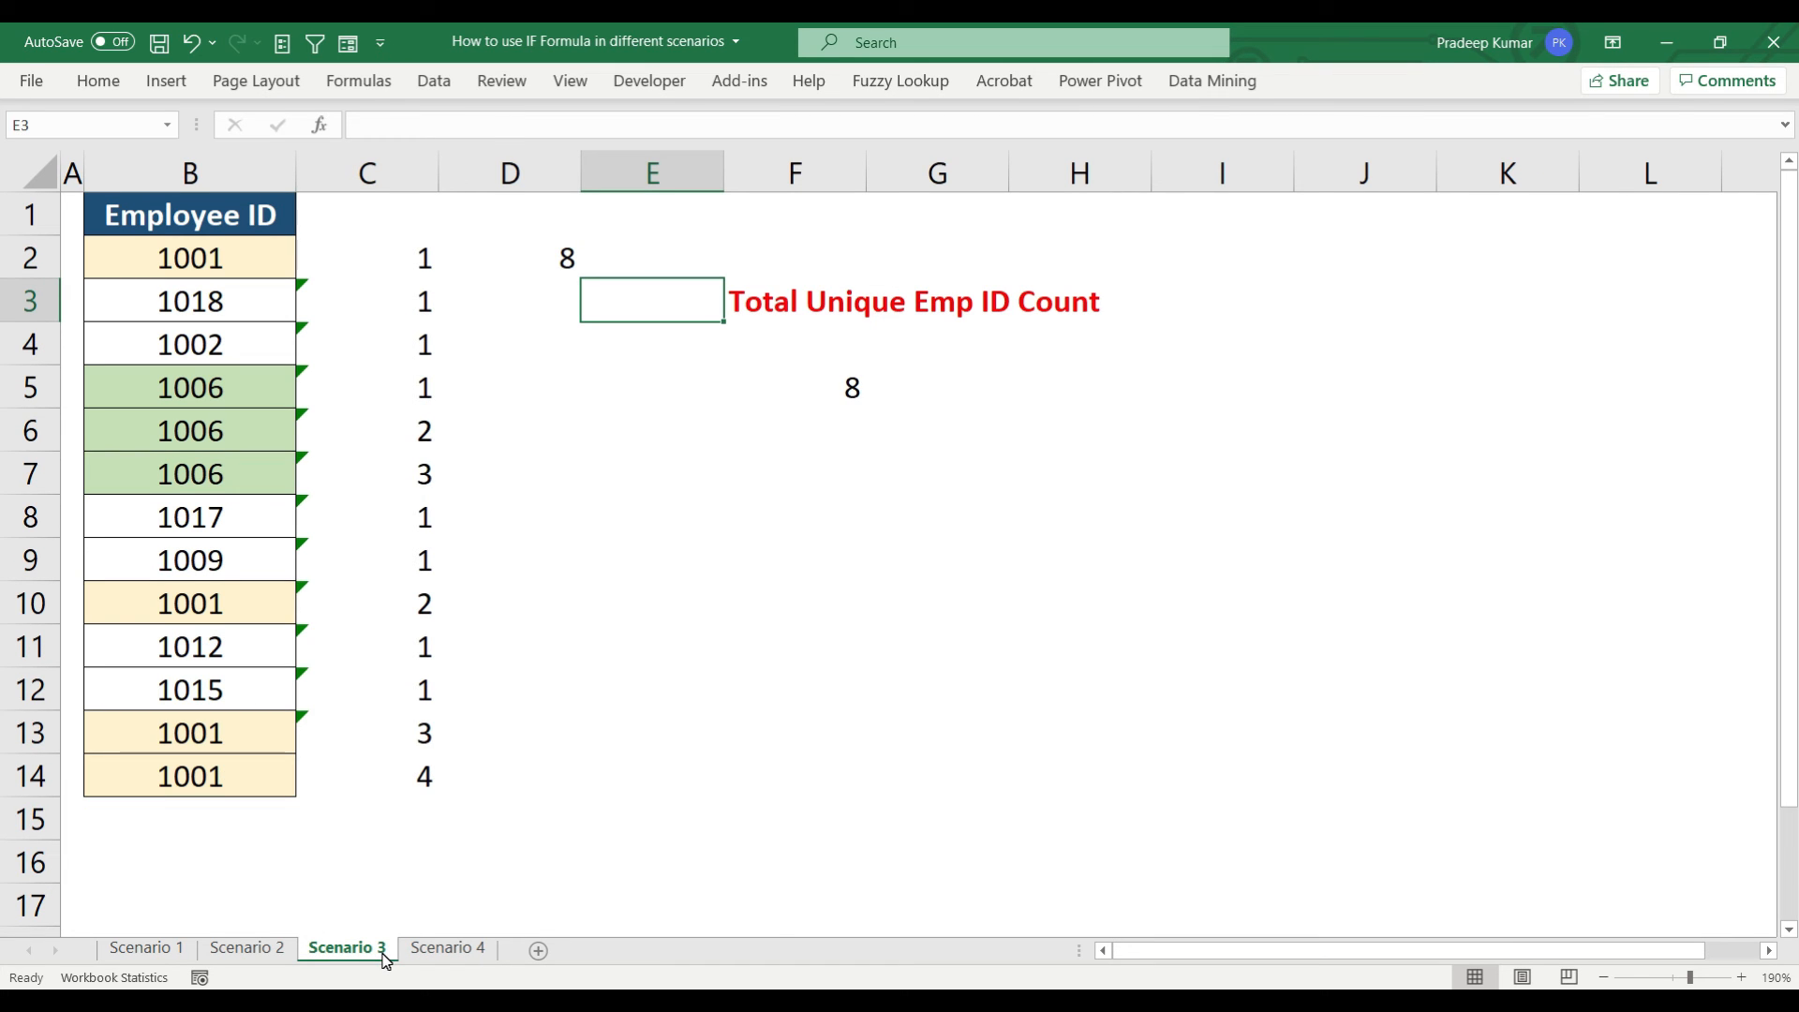
left_click(244, 175)
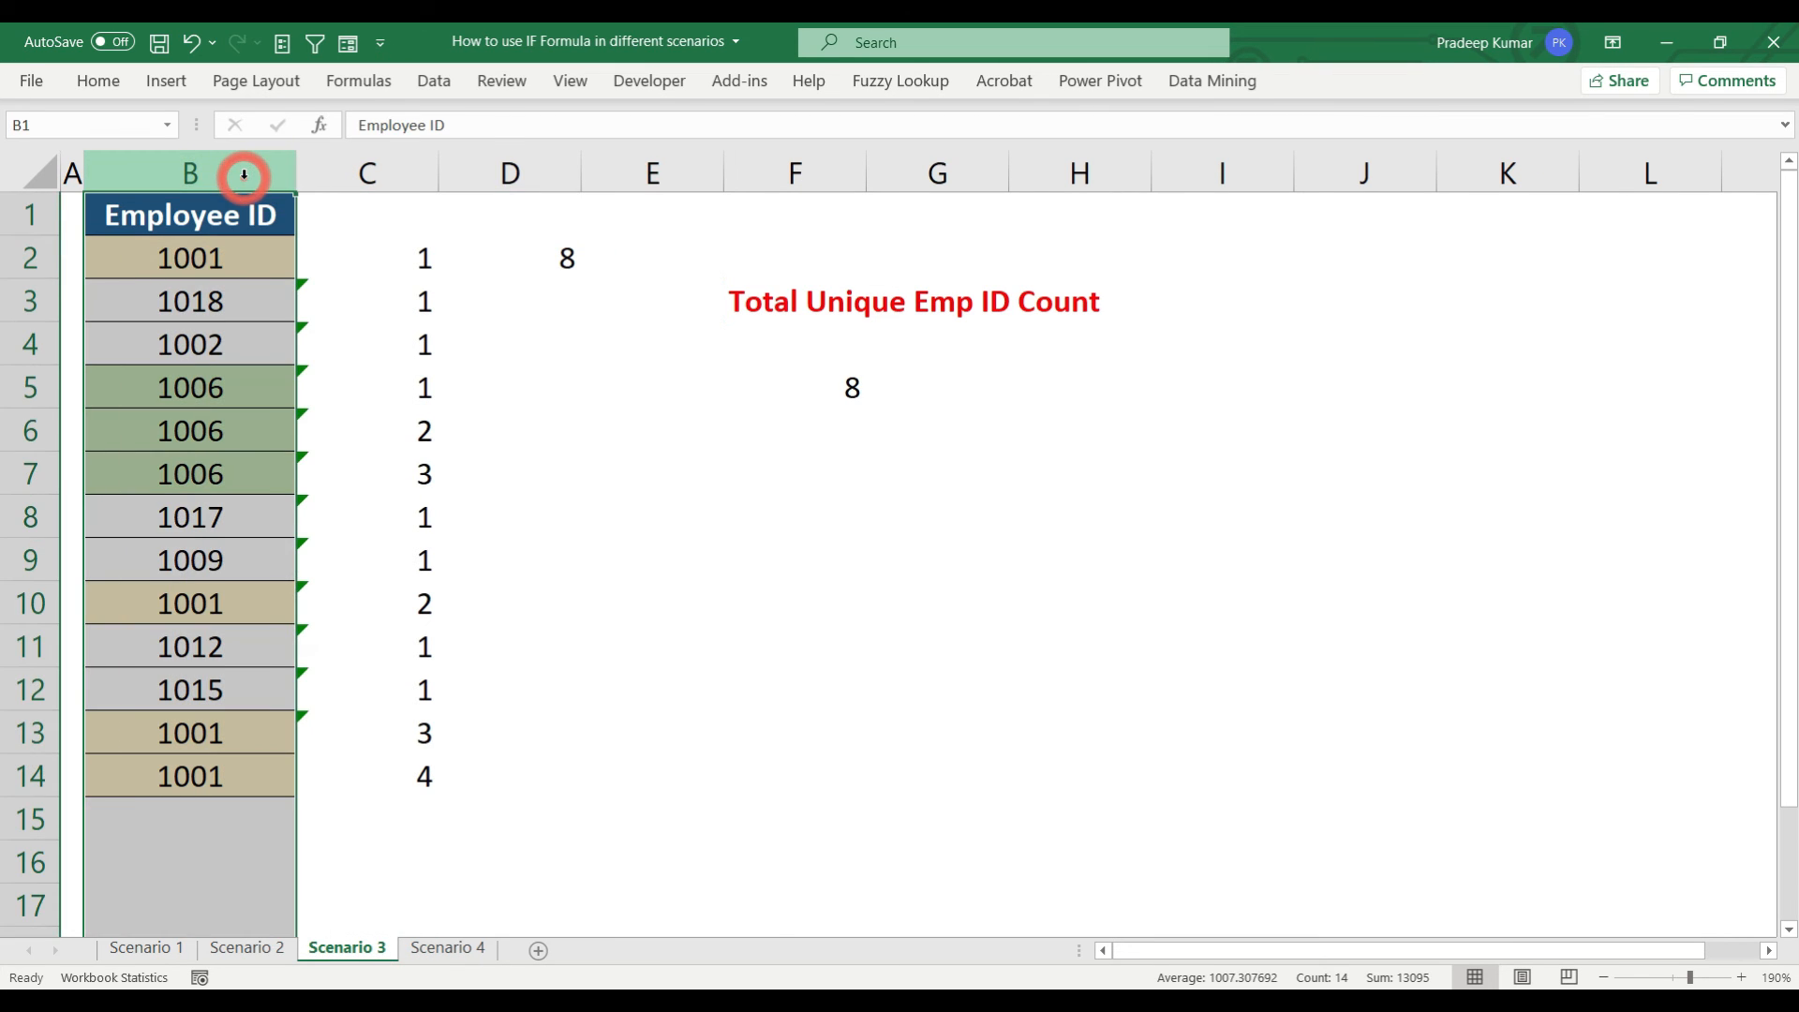
left_click(448, 948)
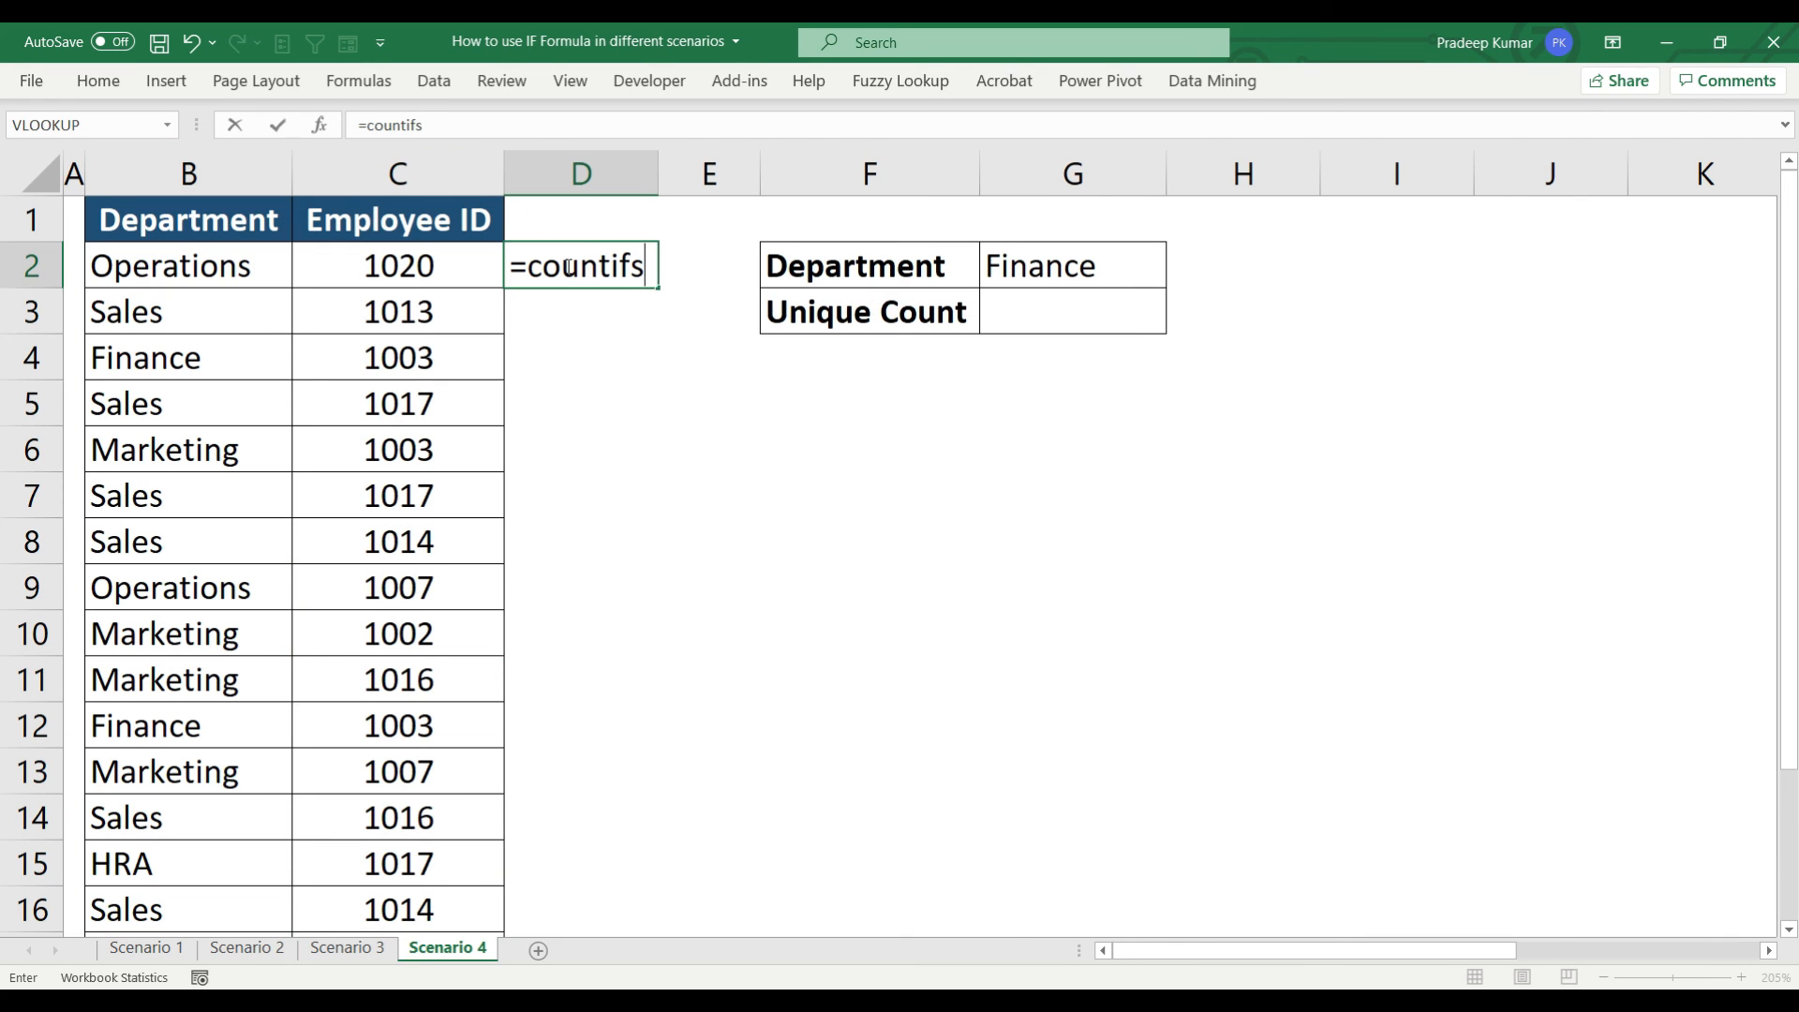
Start a COUNTIFS formula in D2 with B2:B2 as the first criteria range and B2 as its criterion
key("Escape")
type("=c")
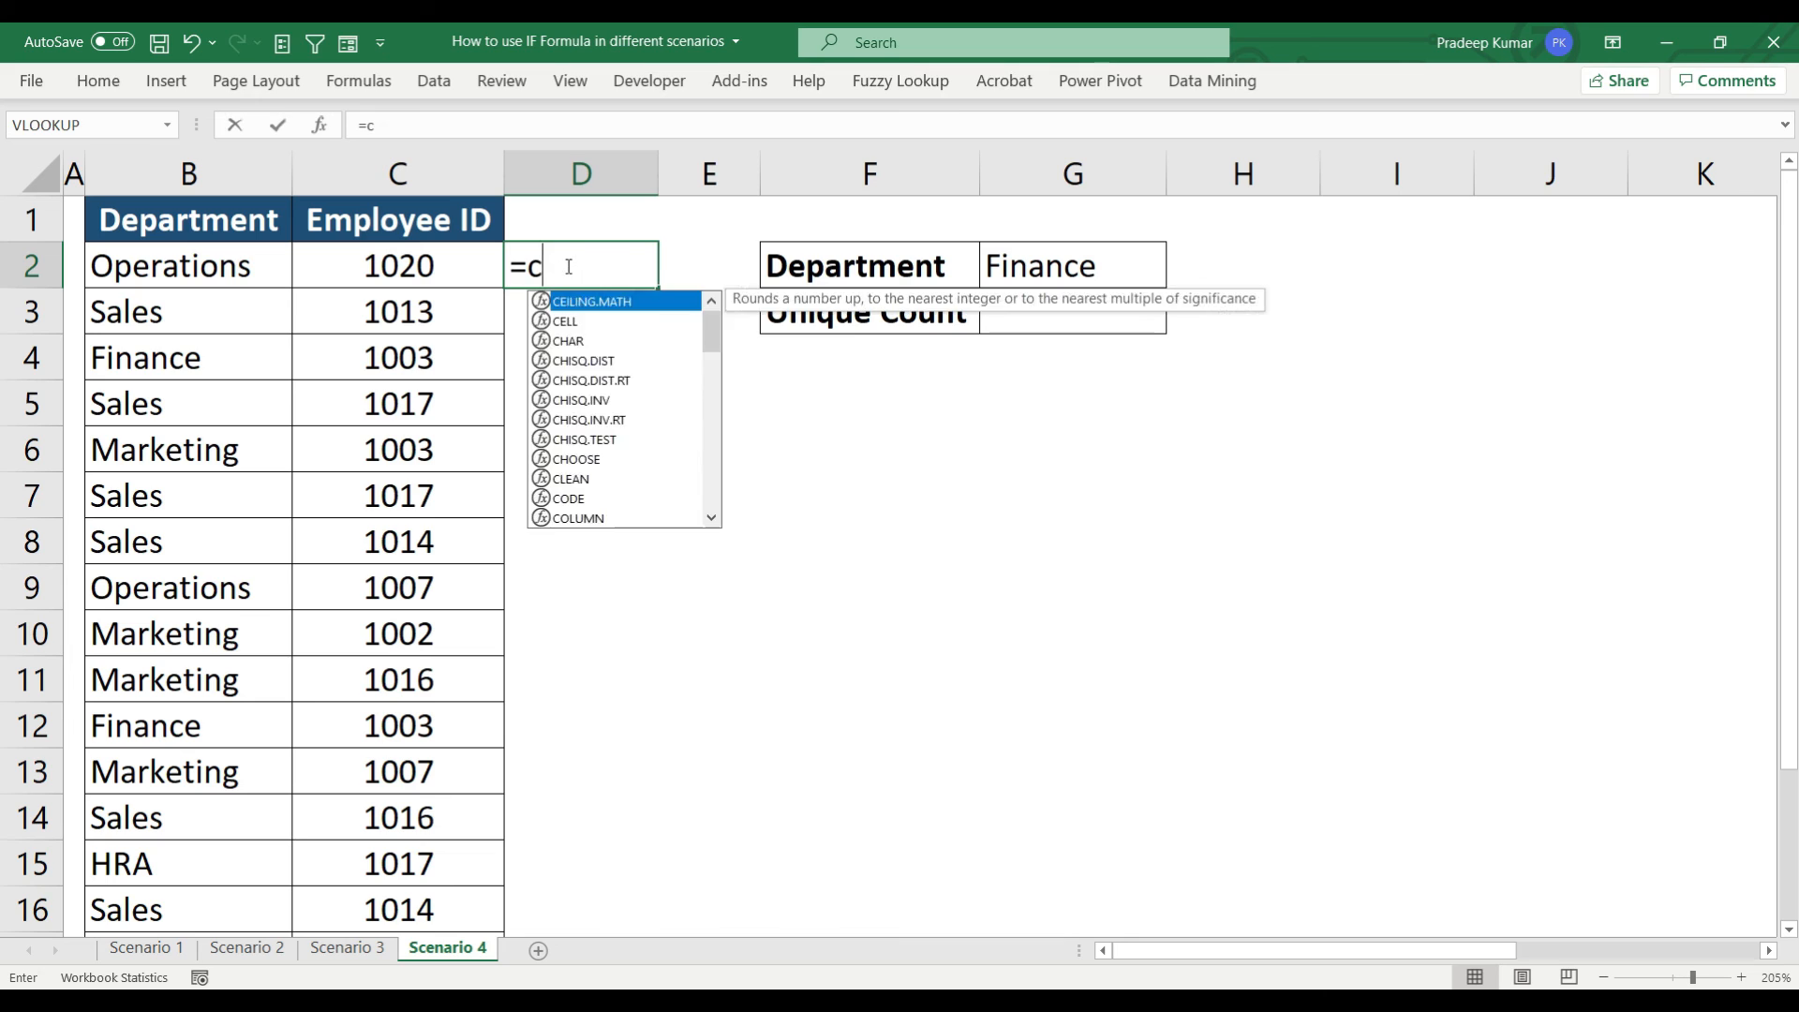
type("ountifs")
key("Tab")
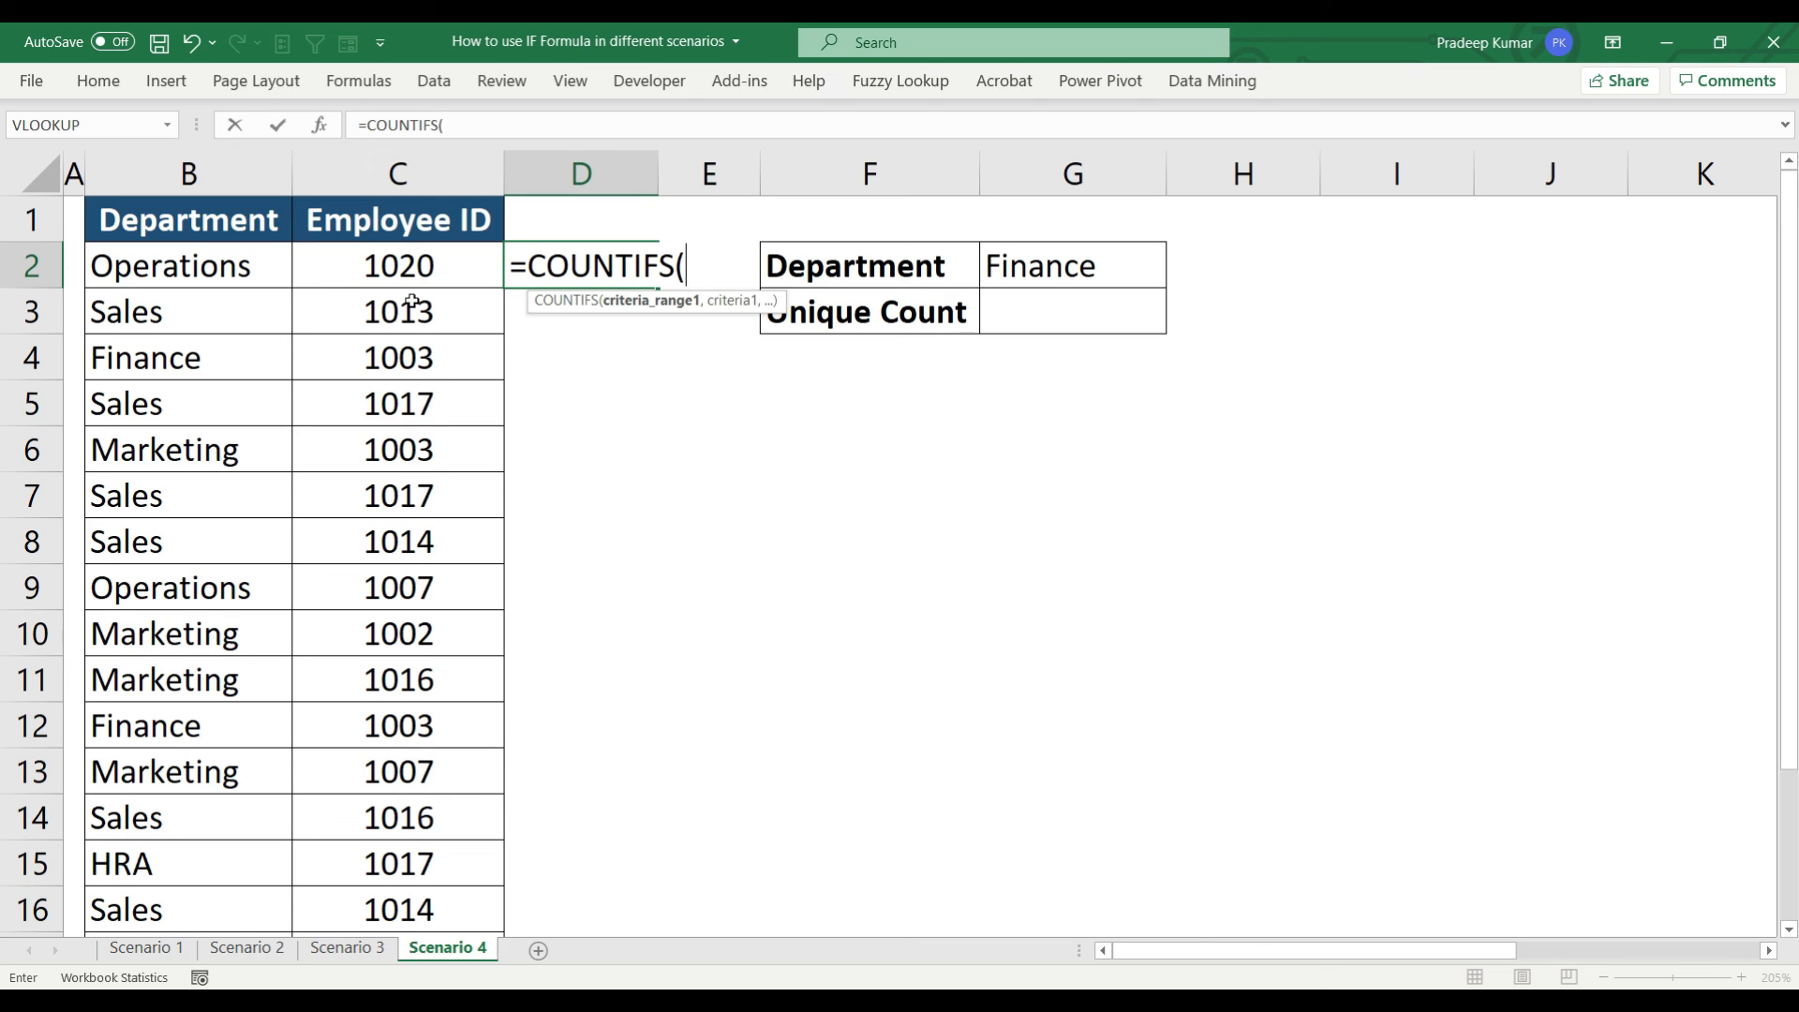
left_click(238, 266)
type(":")
left_click(239, 266)
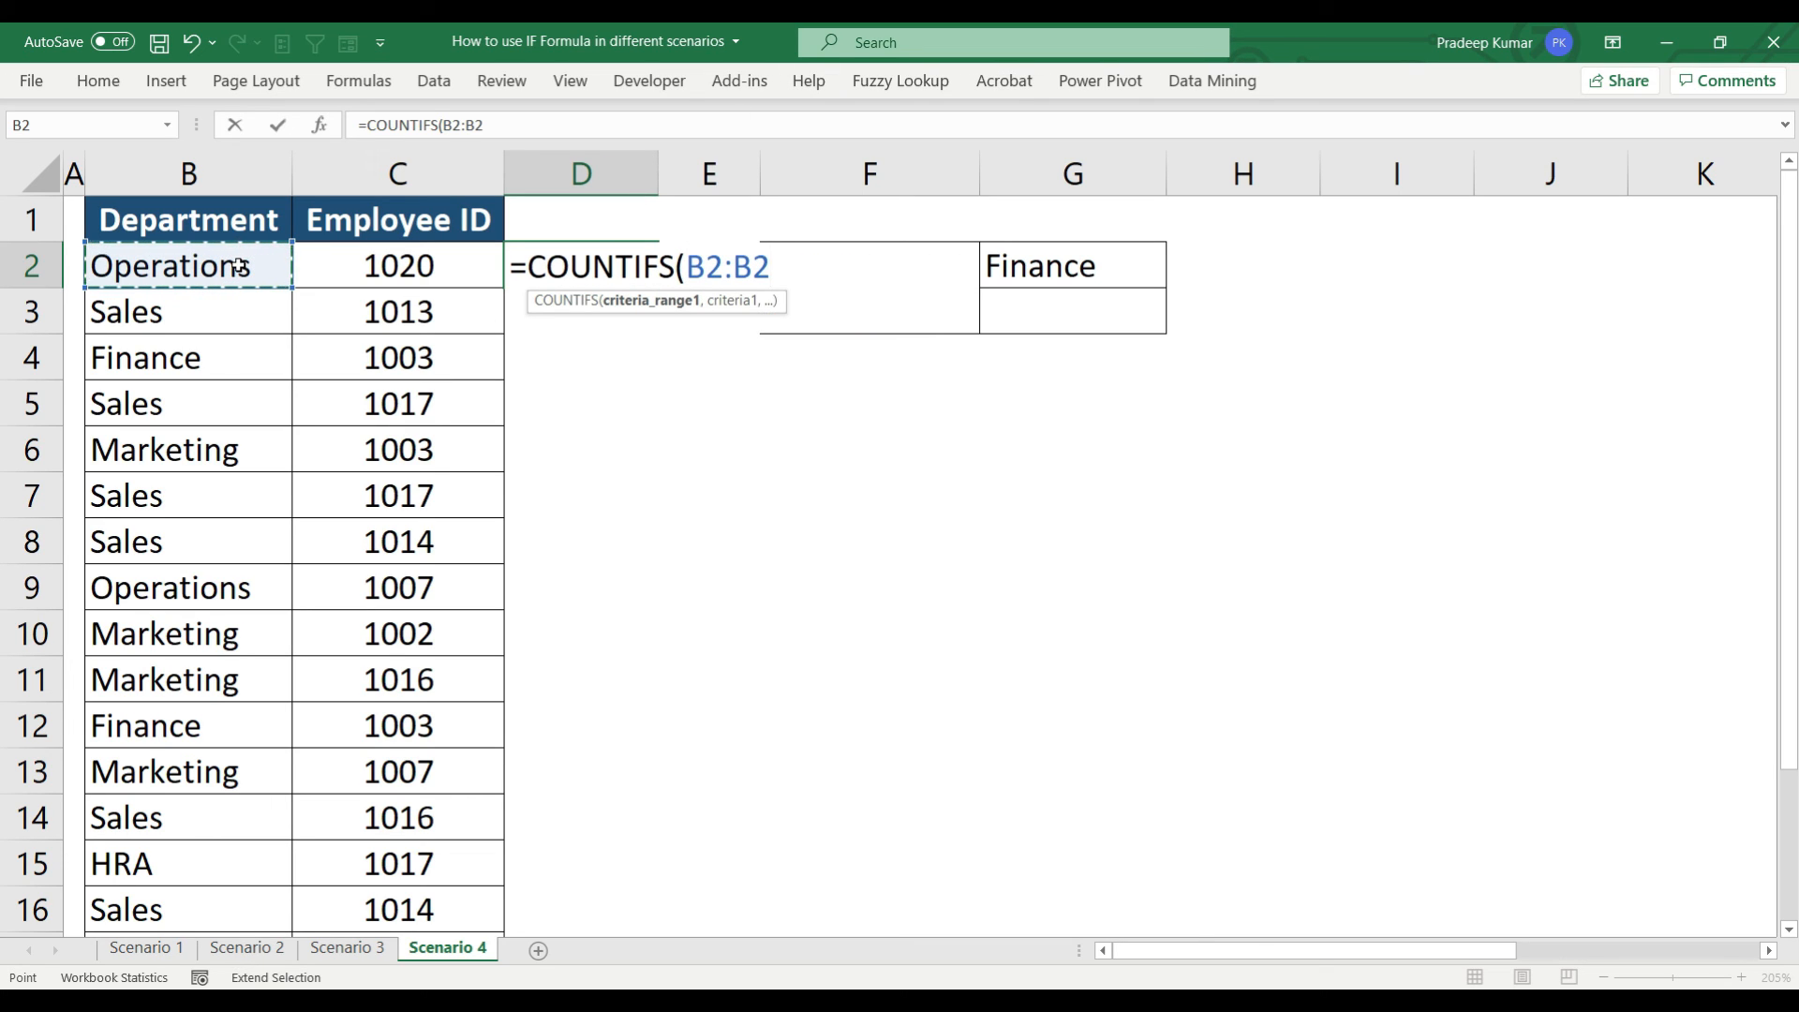
type(",")
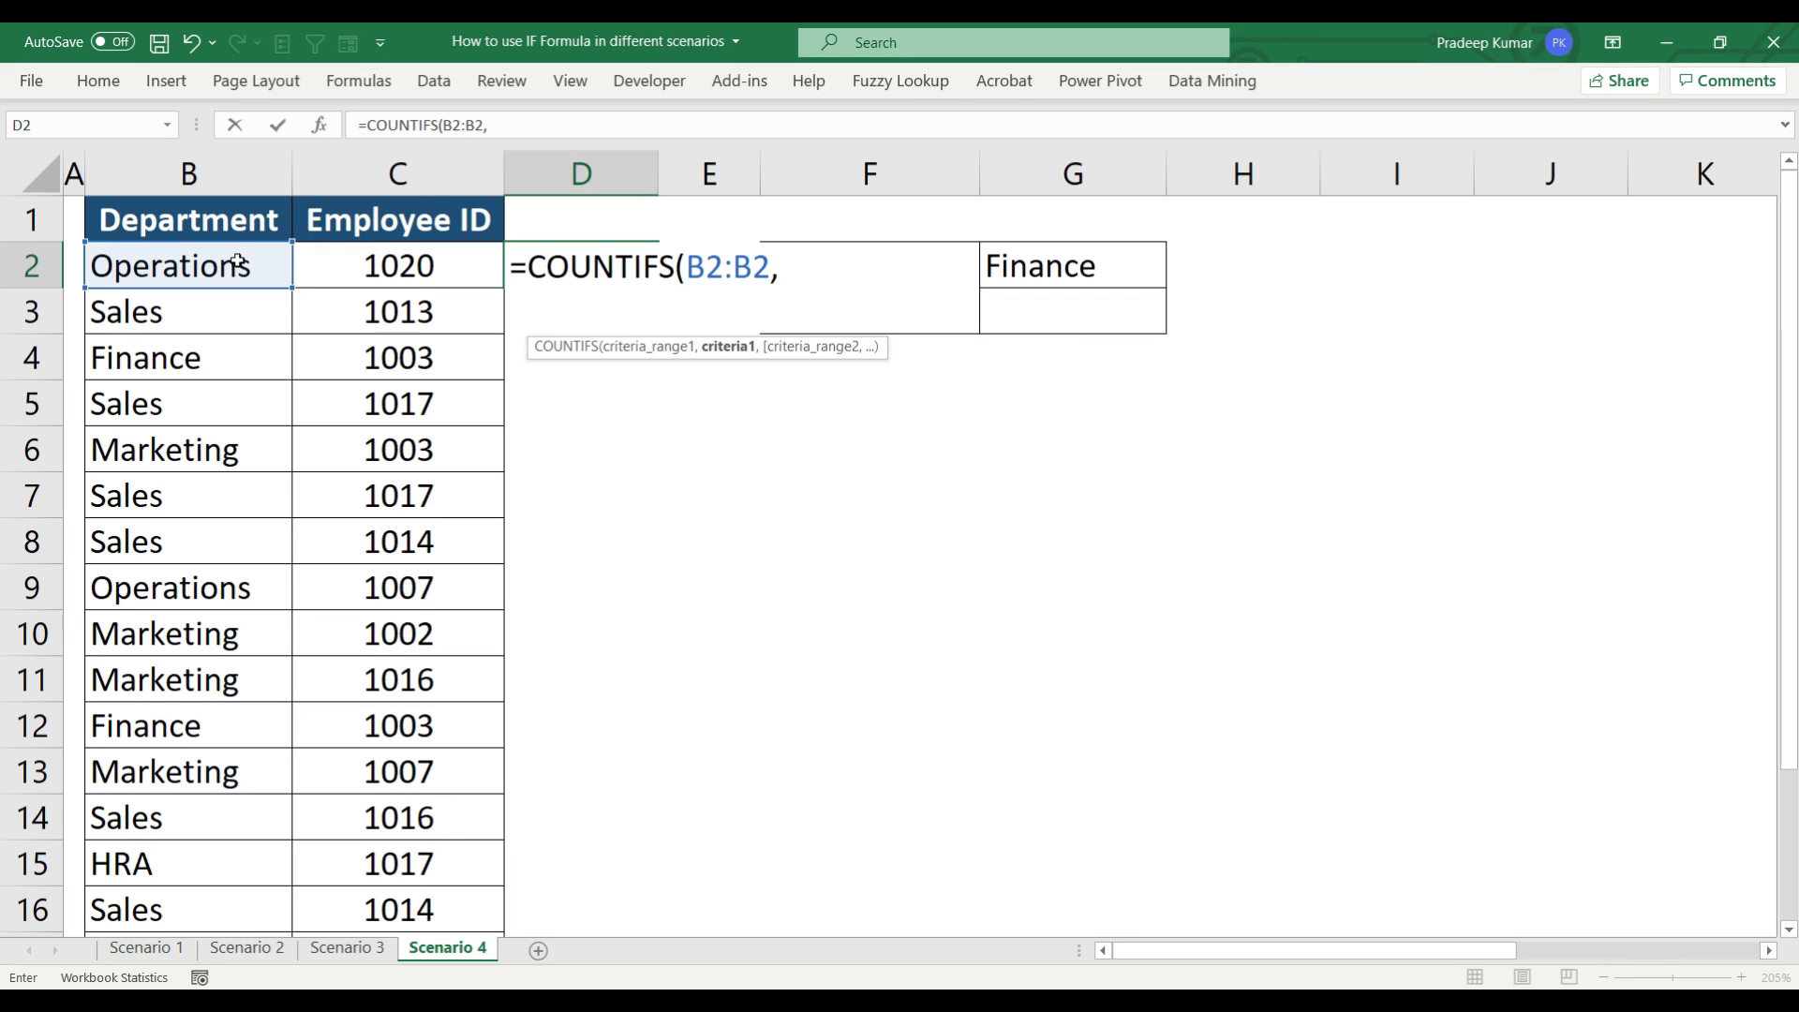
left_click(220, 266)
type(",")
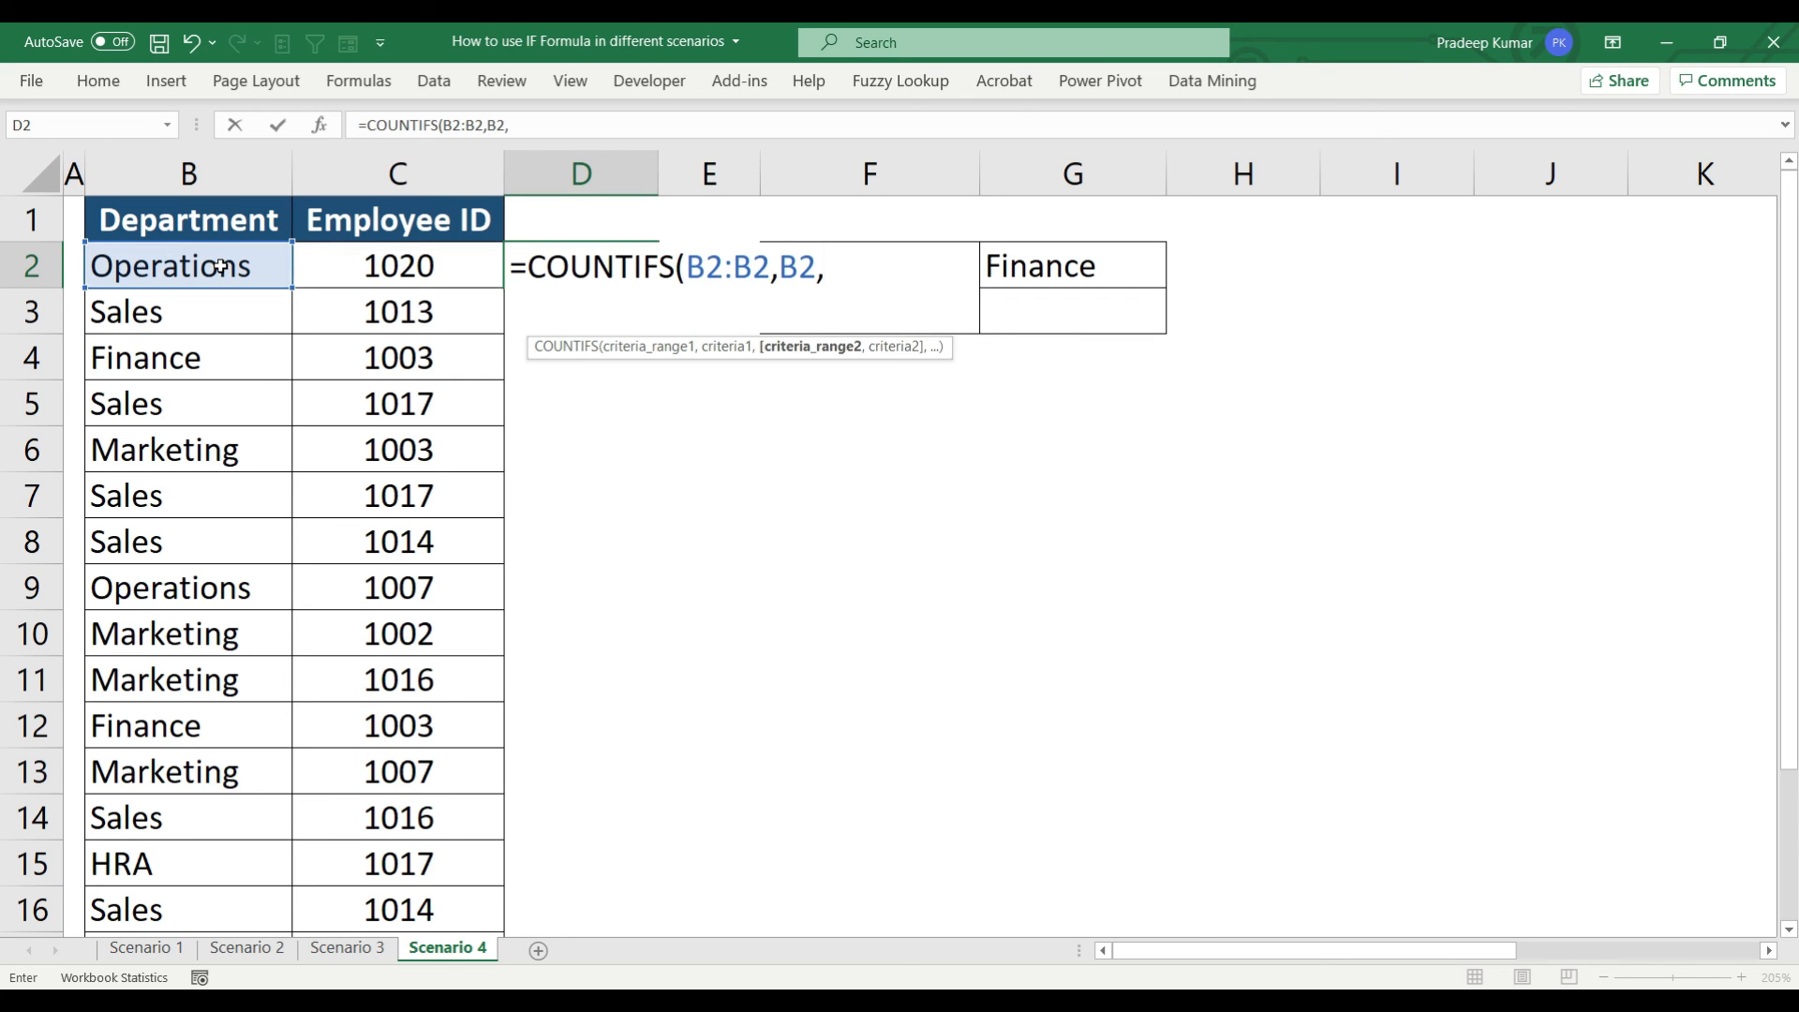
Add C2:C2 as the second criteria range with criterion C2 and close the D2 COUNTIFS formula
left_click(403, 266)
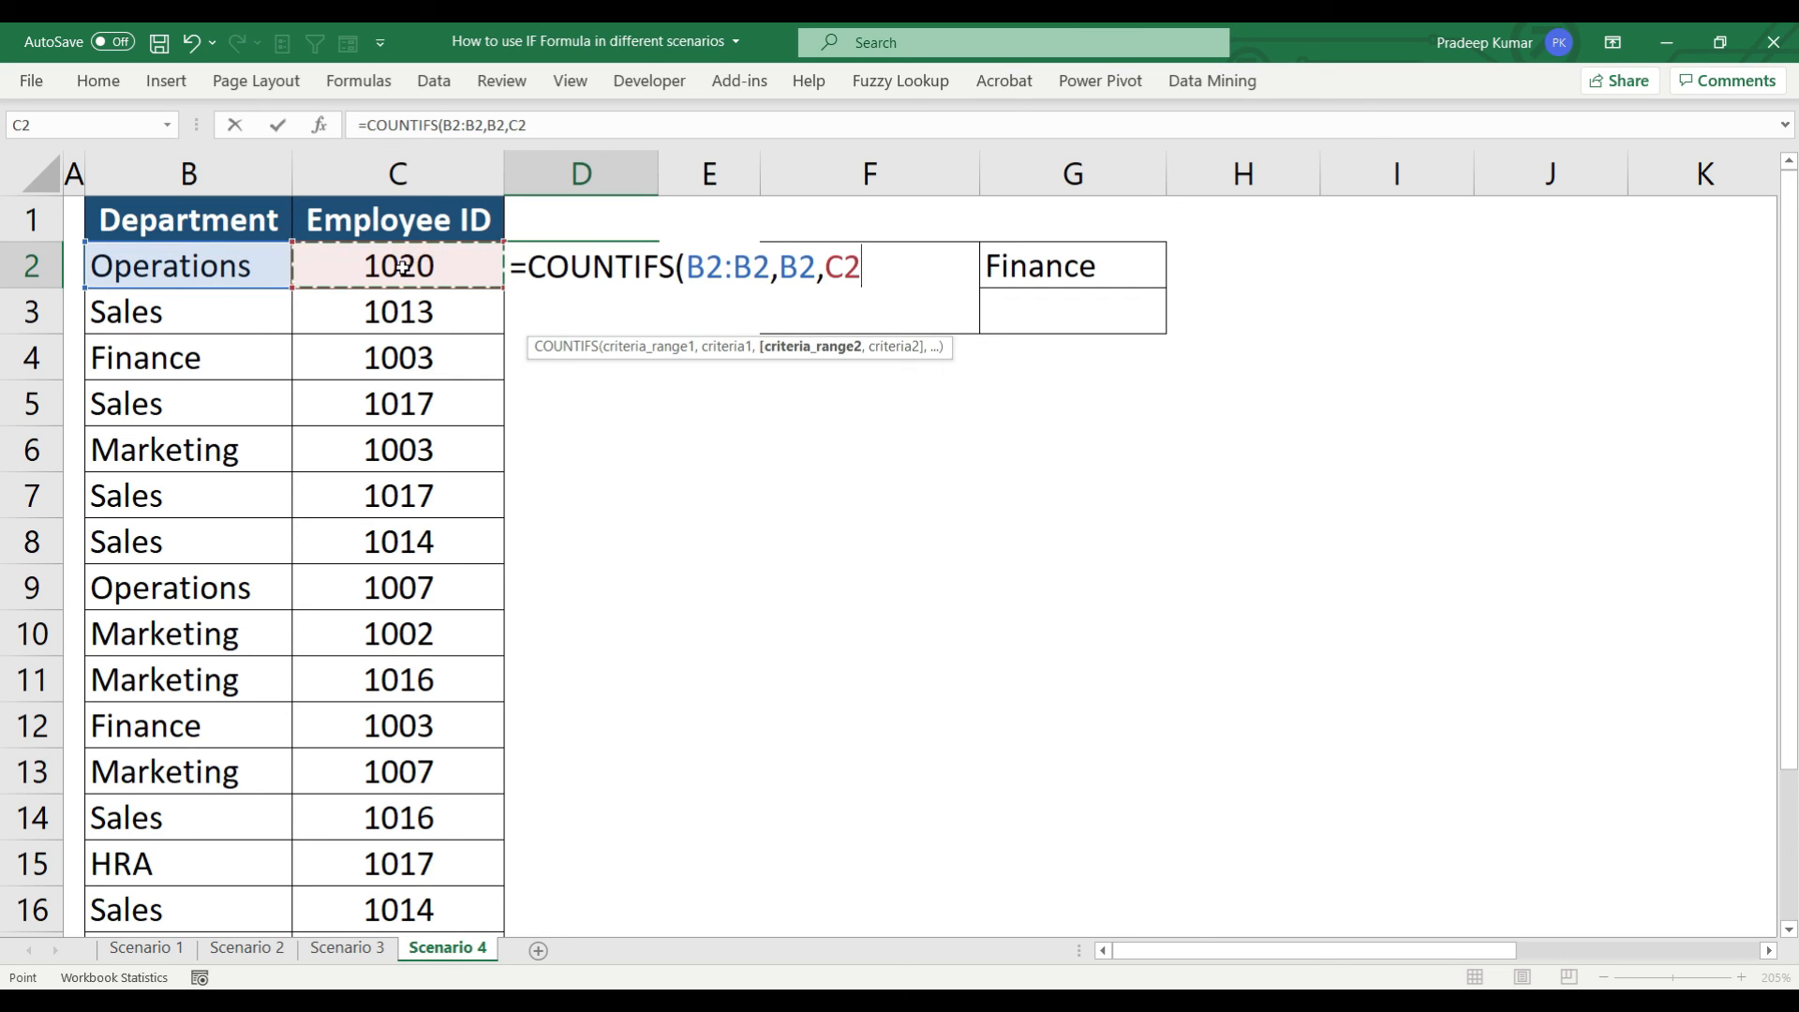
type(":")
left_click(403, 266)
type(",")
left_click(403, 266)
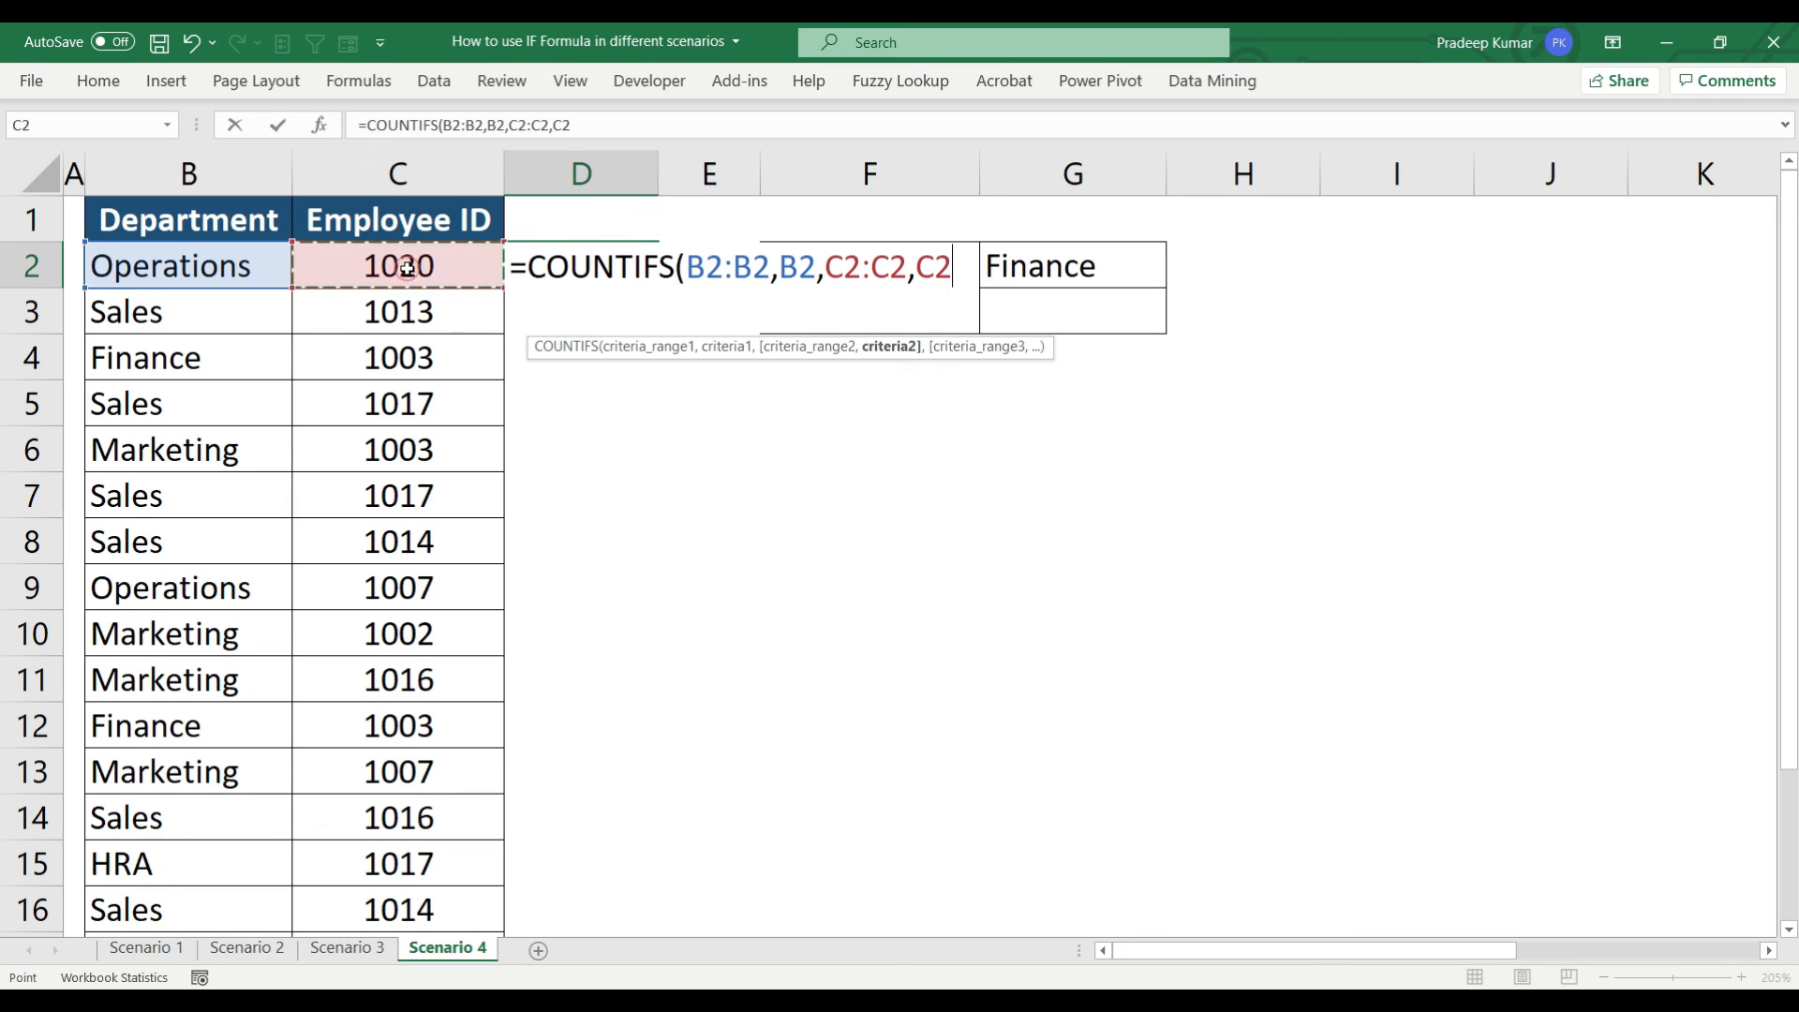
type(")")
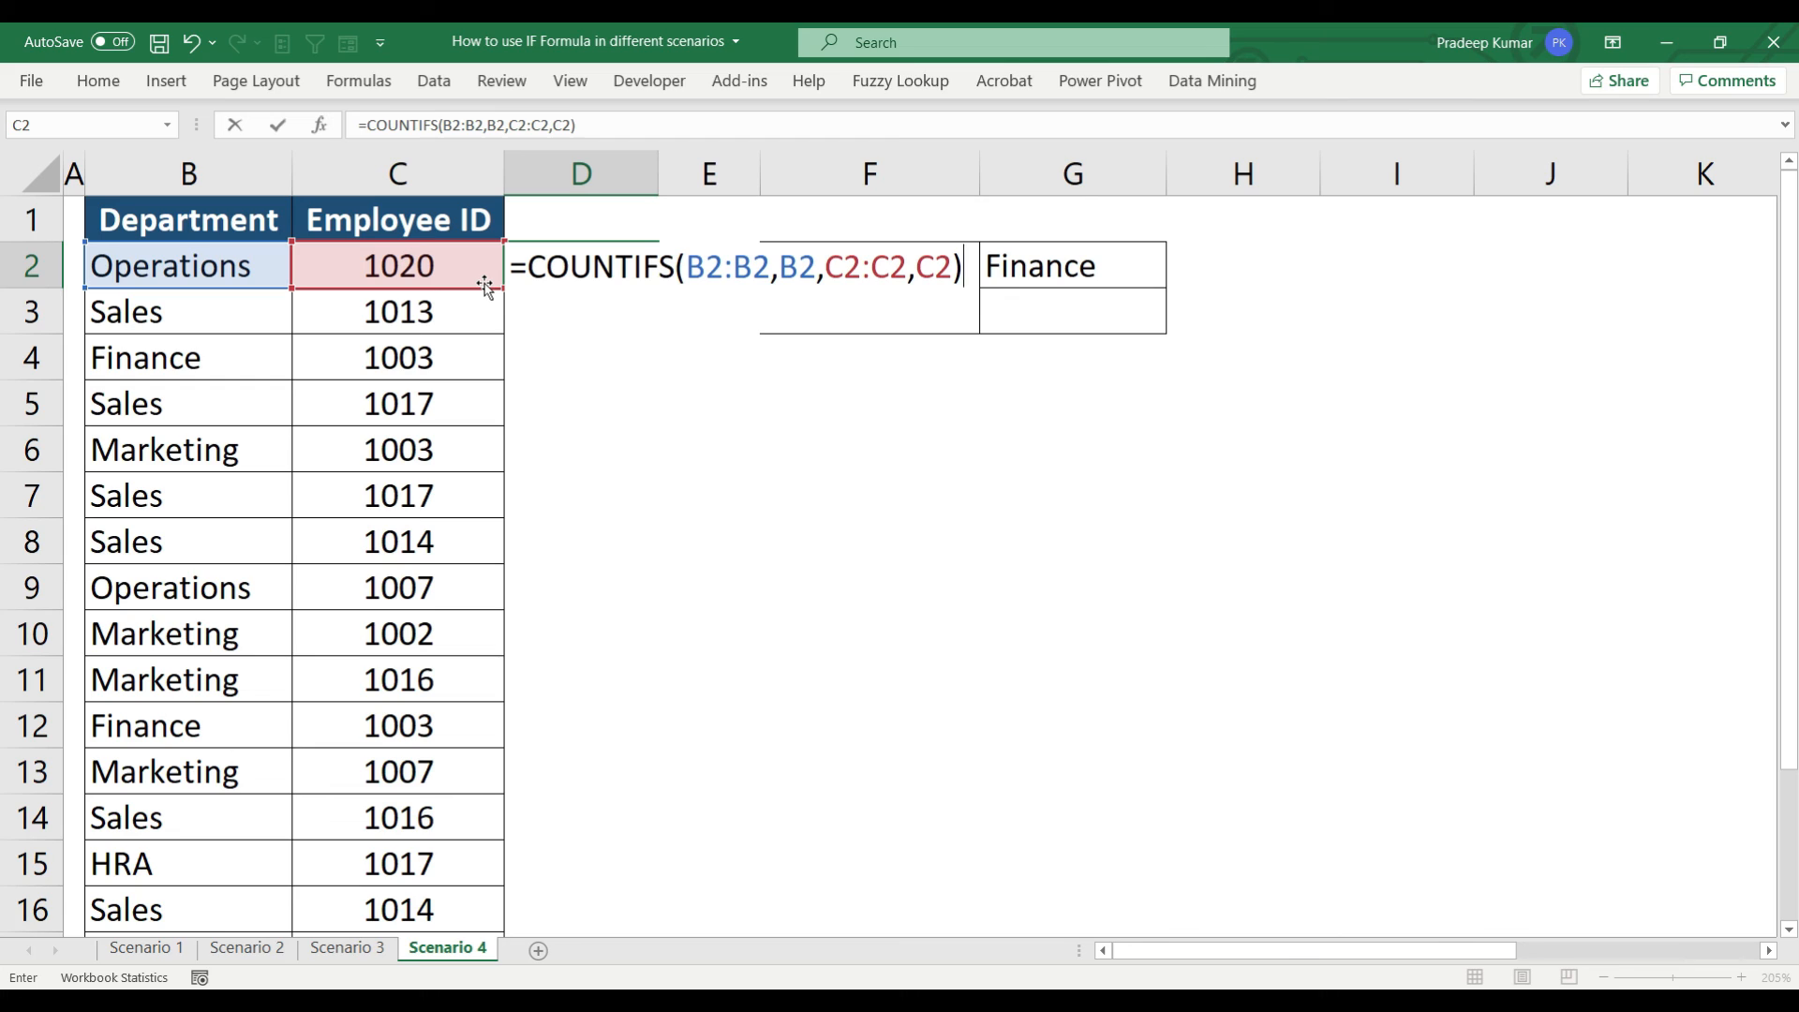
Make the start of both ranges absolute so D2 holds =COUNTIFS($B$2:B2,B2,$C$2:C2,C2)
left_click(704, 268)
key("F4")
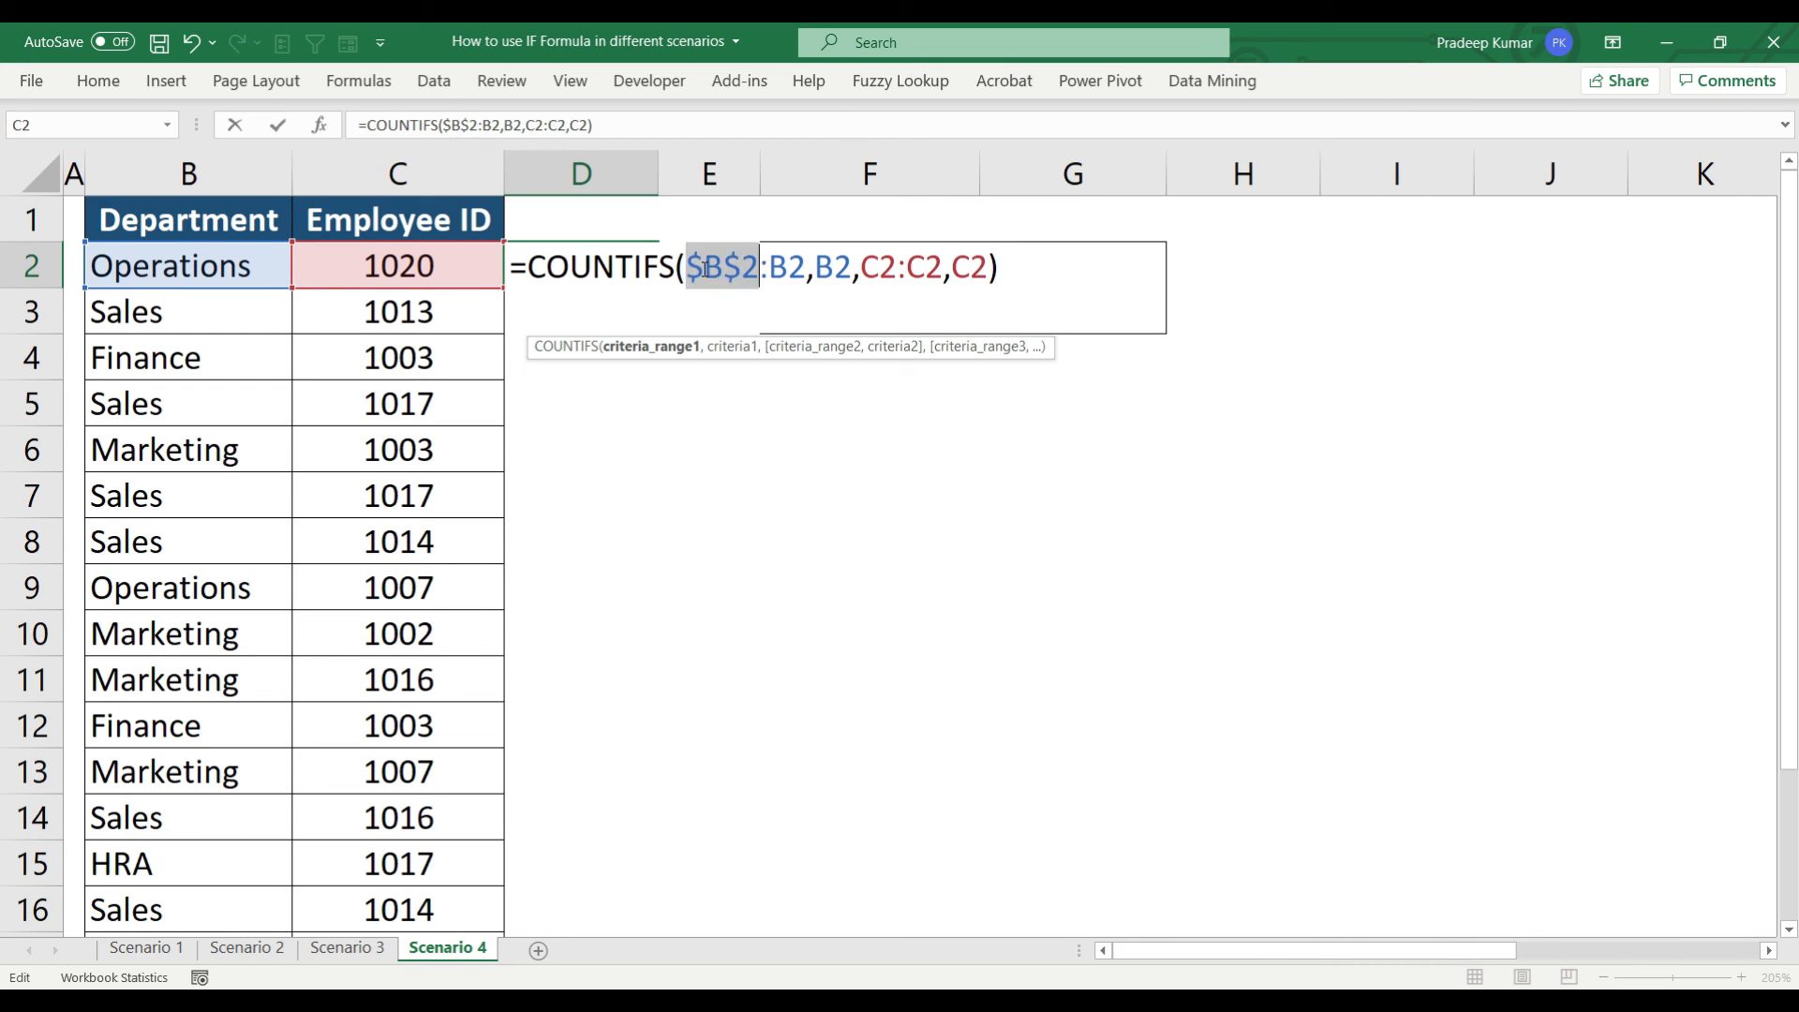
left_click(876, 267)
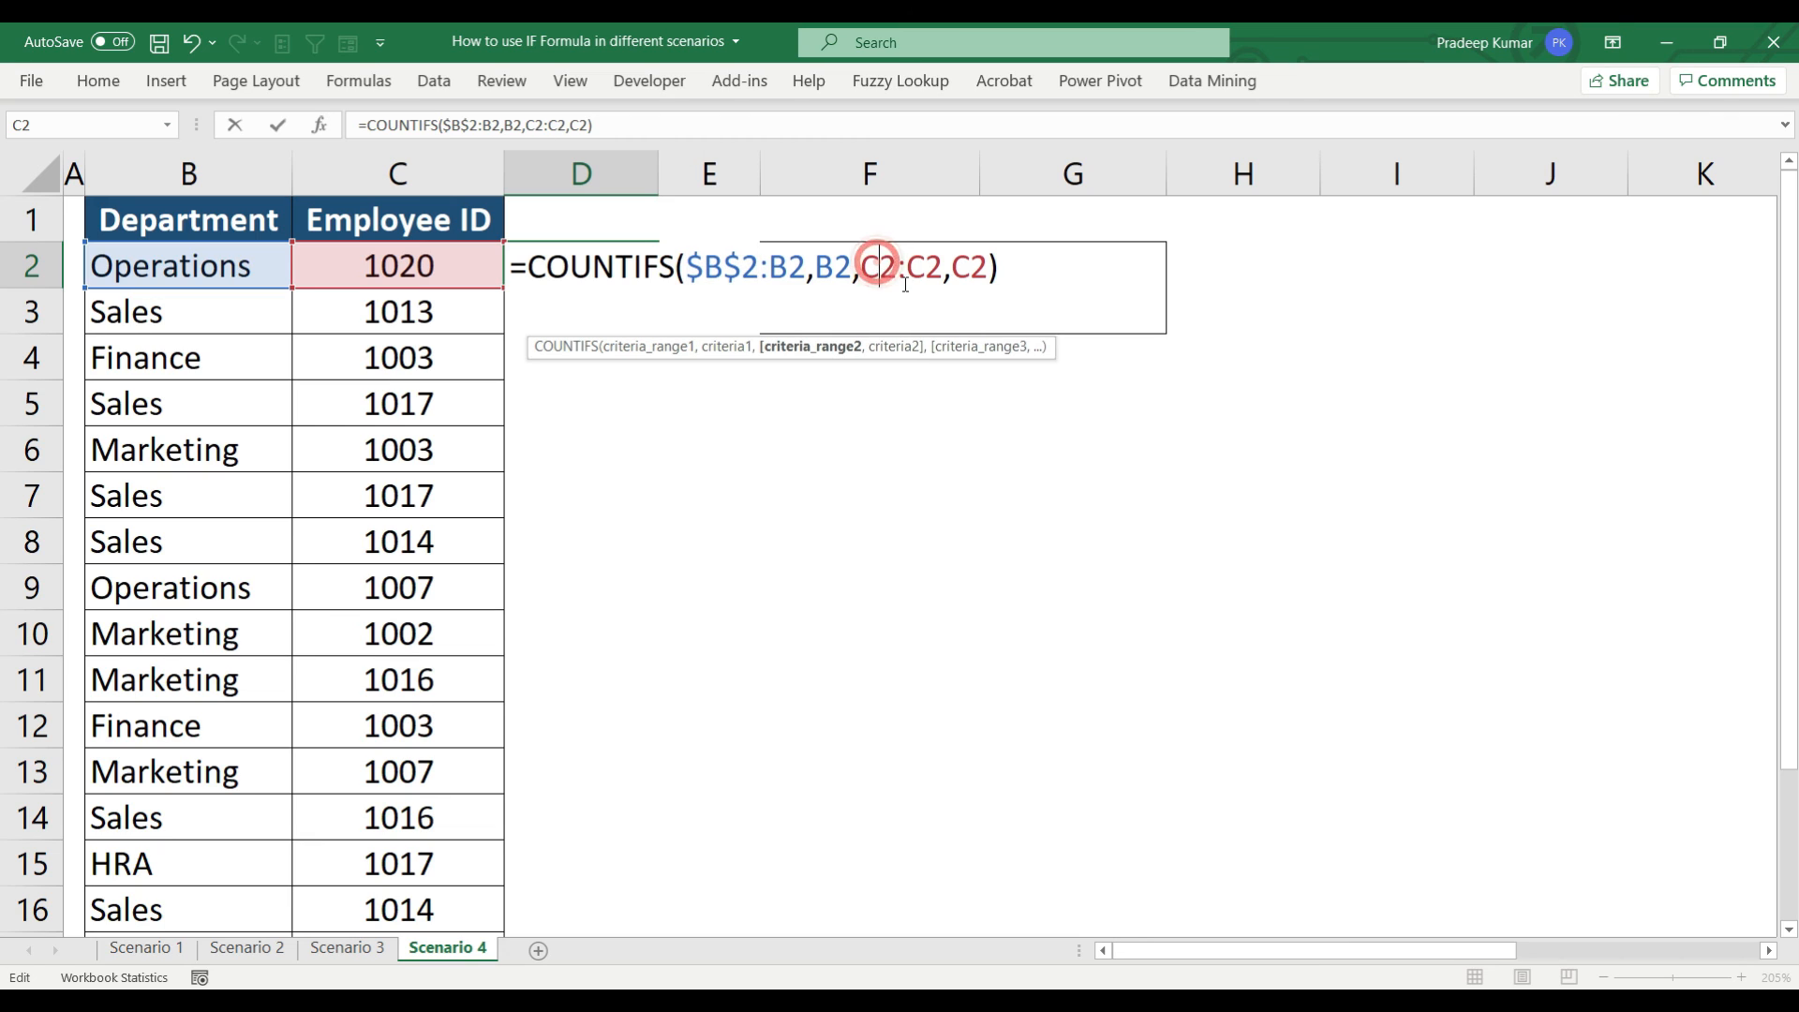
key("F4")
key("Return")
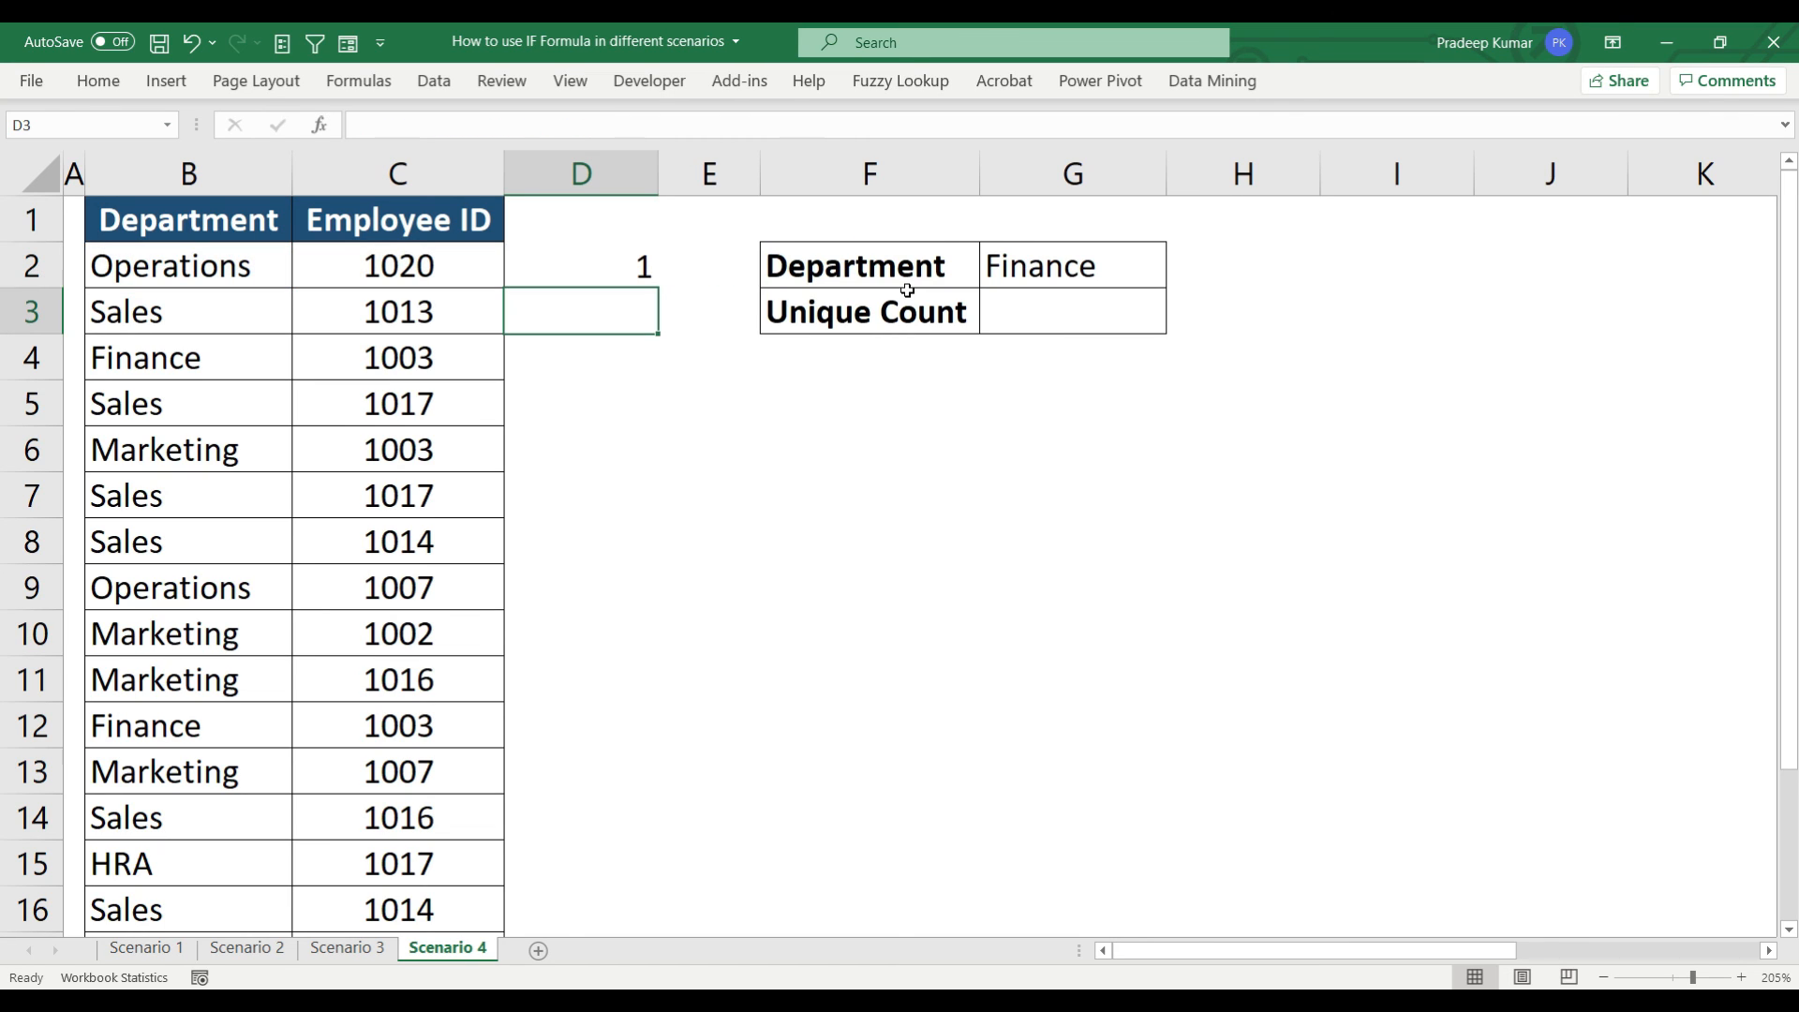
Fill the D2 running-count formula down column D alongside the employee data
left_click(638, 261)
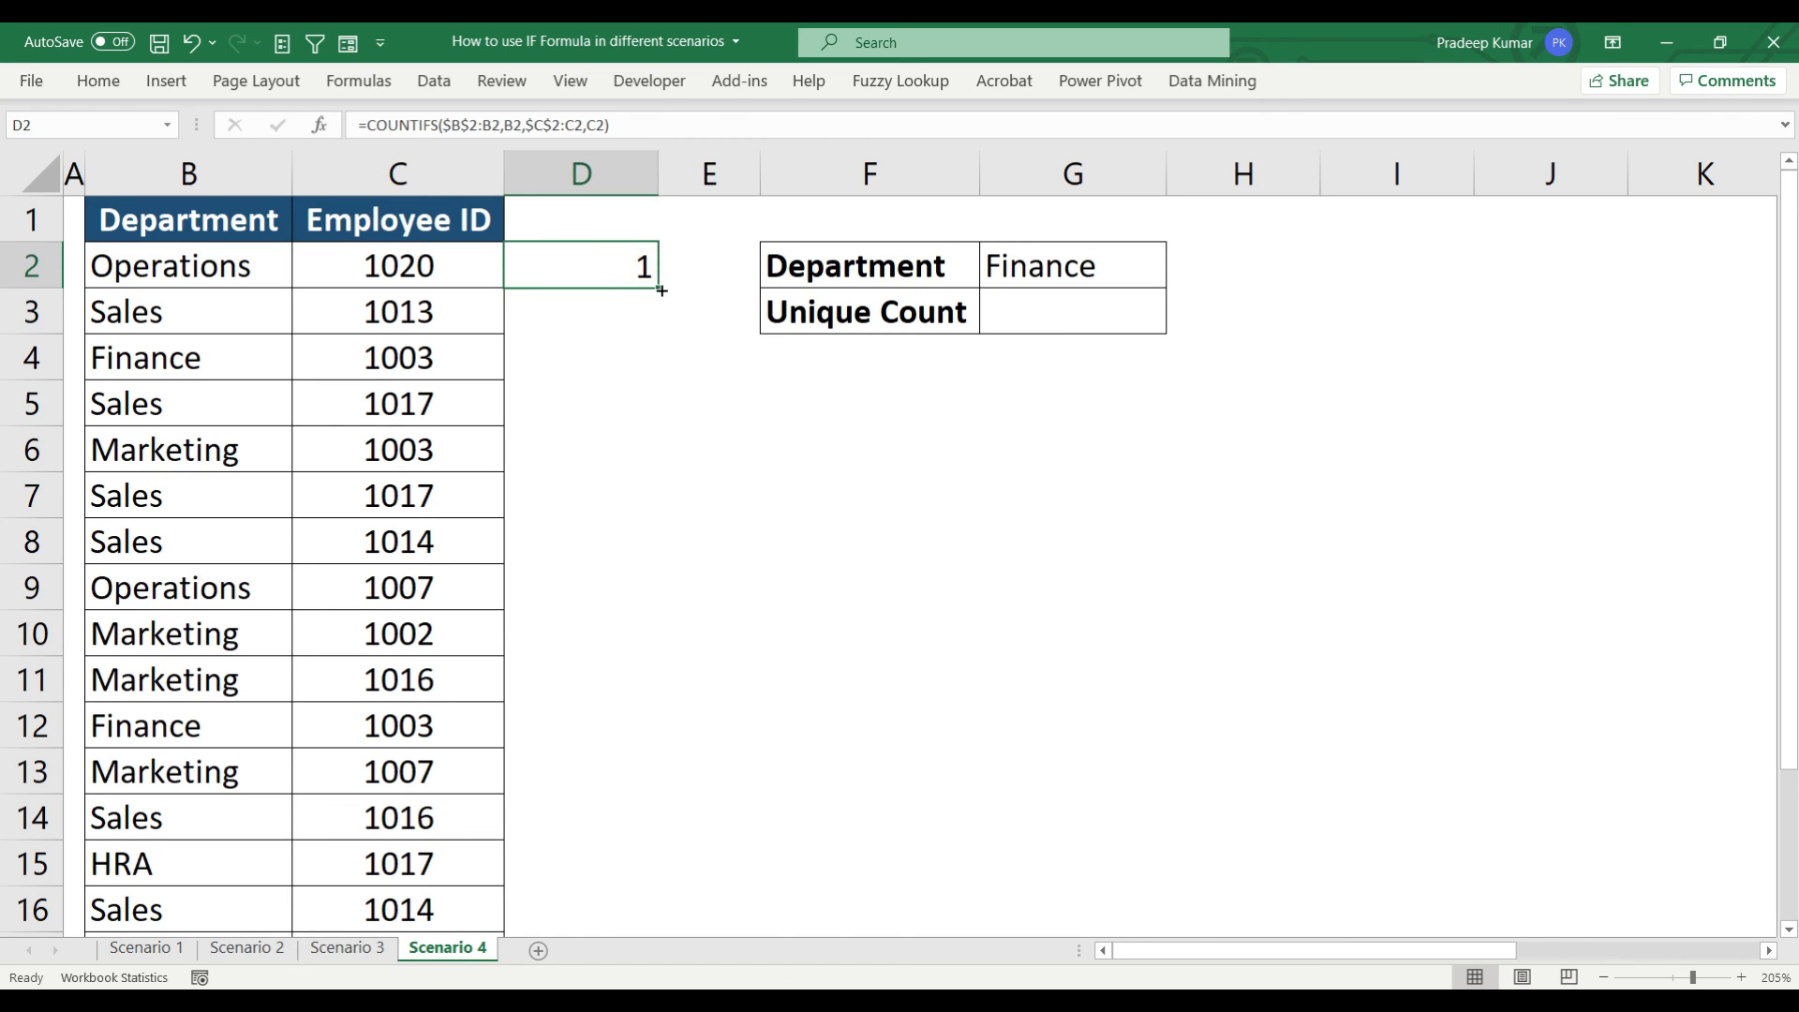
double_click(662, 291)
left_click(627, 301)
Compare the department and employee ID pairs in rows 2, 5 and 7 with their running counts in column D
left_click(269, 221)
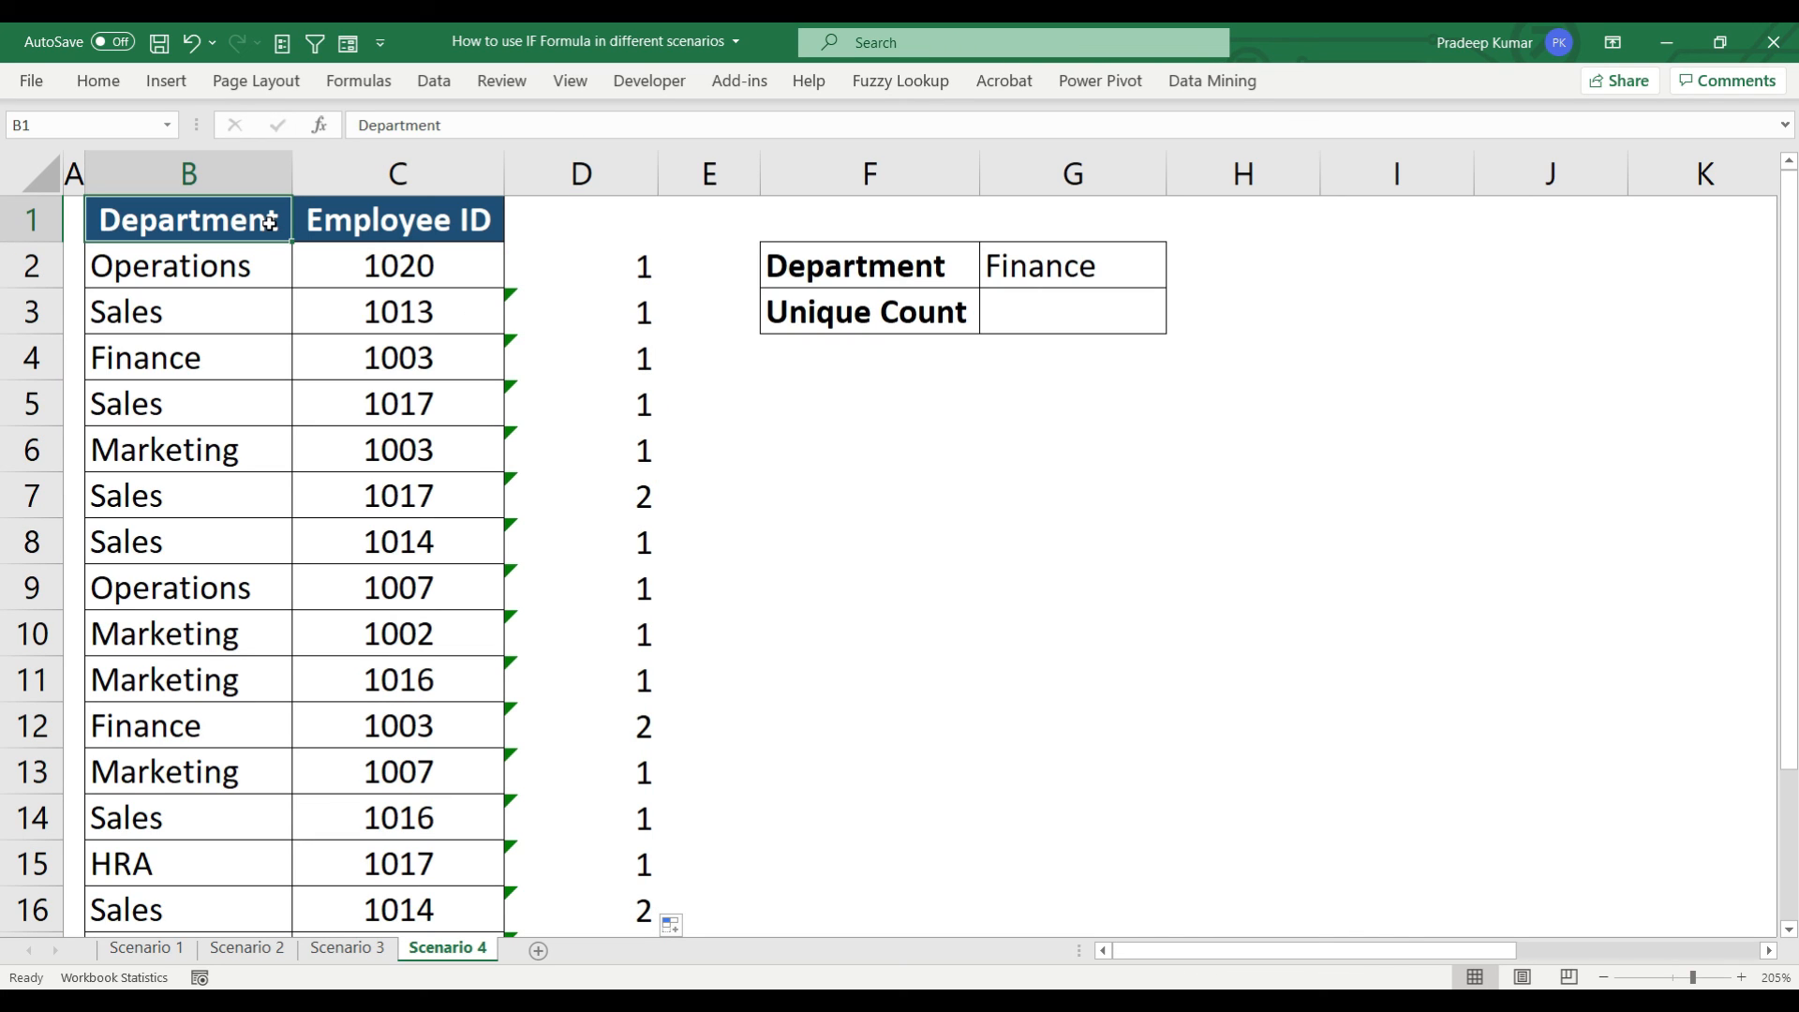
left_click(246, 268)
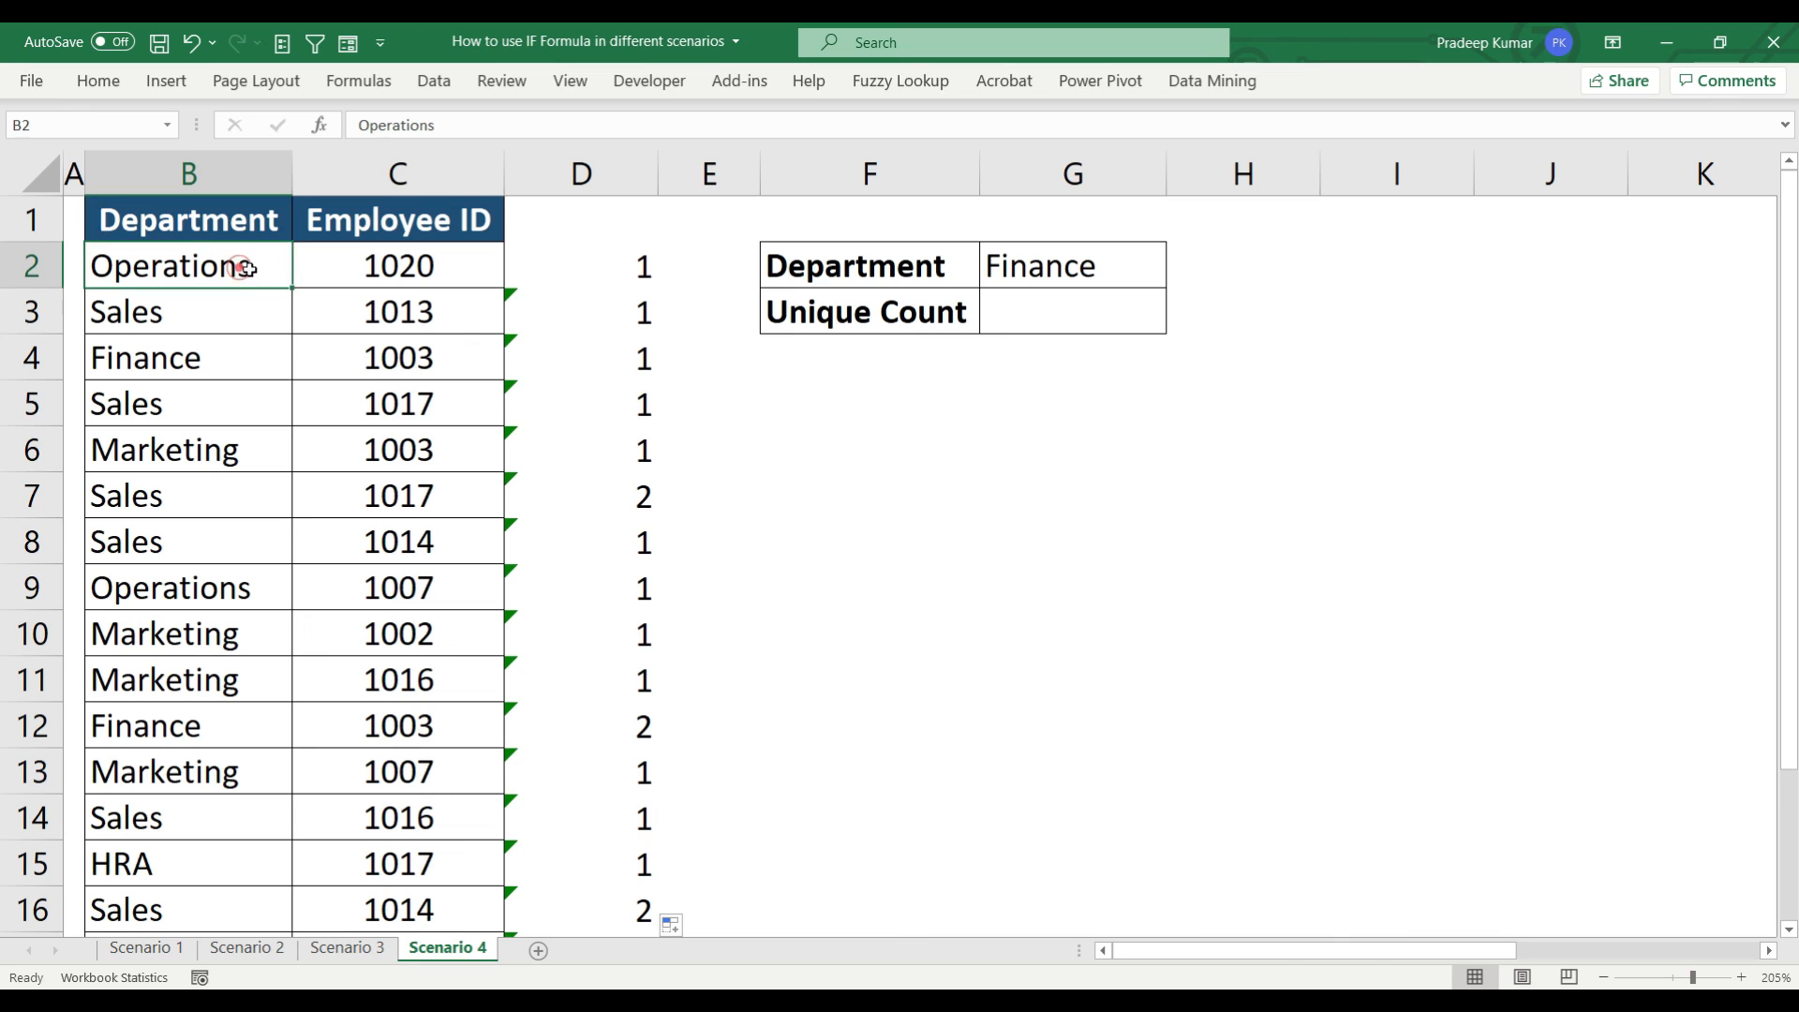
left_click_drag(245, 268, 346, 269)
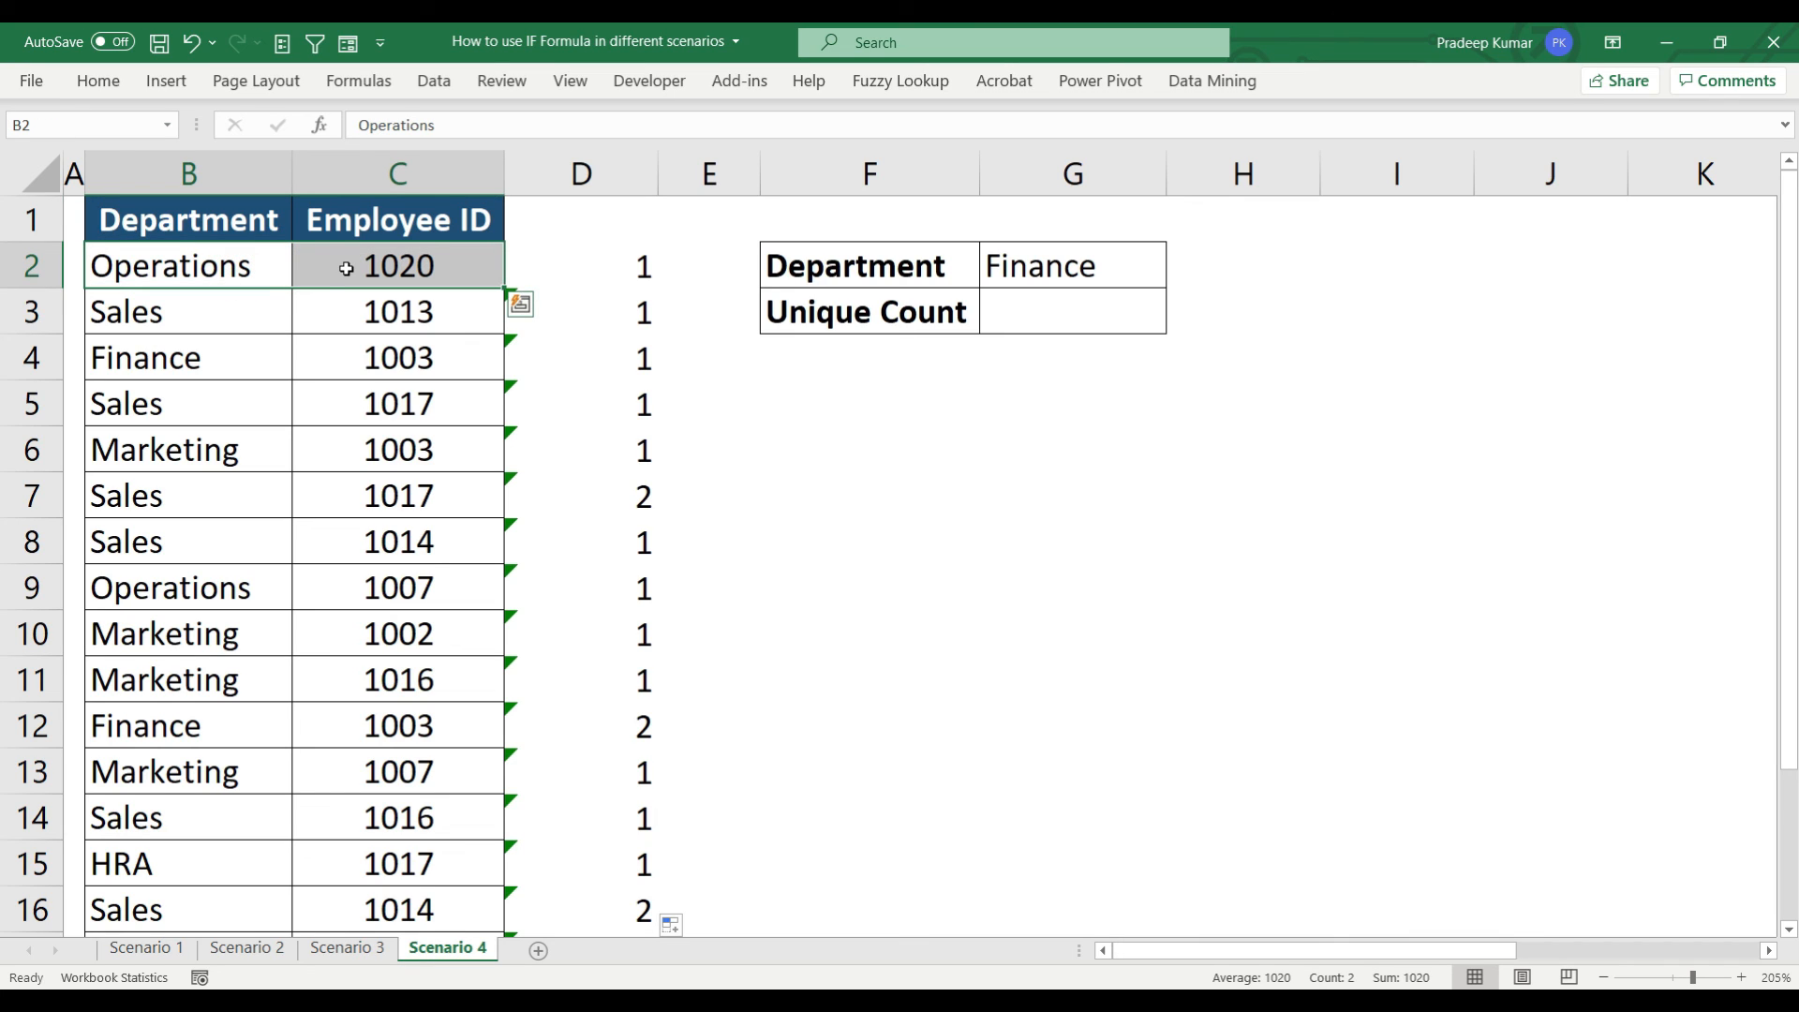
left_click(595, 272)
left_click_drag(253, 279, 393, 272)
left_click_drag(221, 497, 469, 502)
left_click_drag(220, 407, 387, 411)
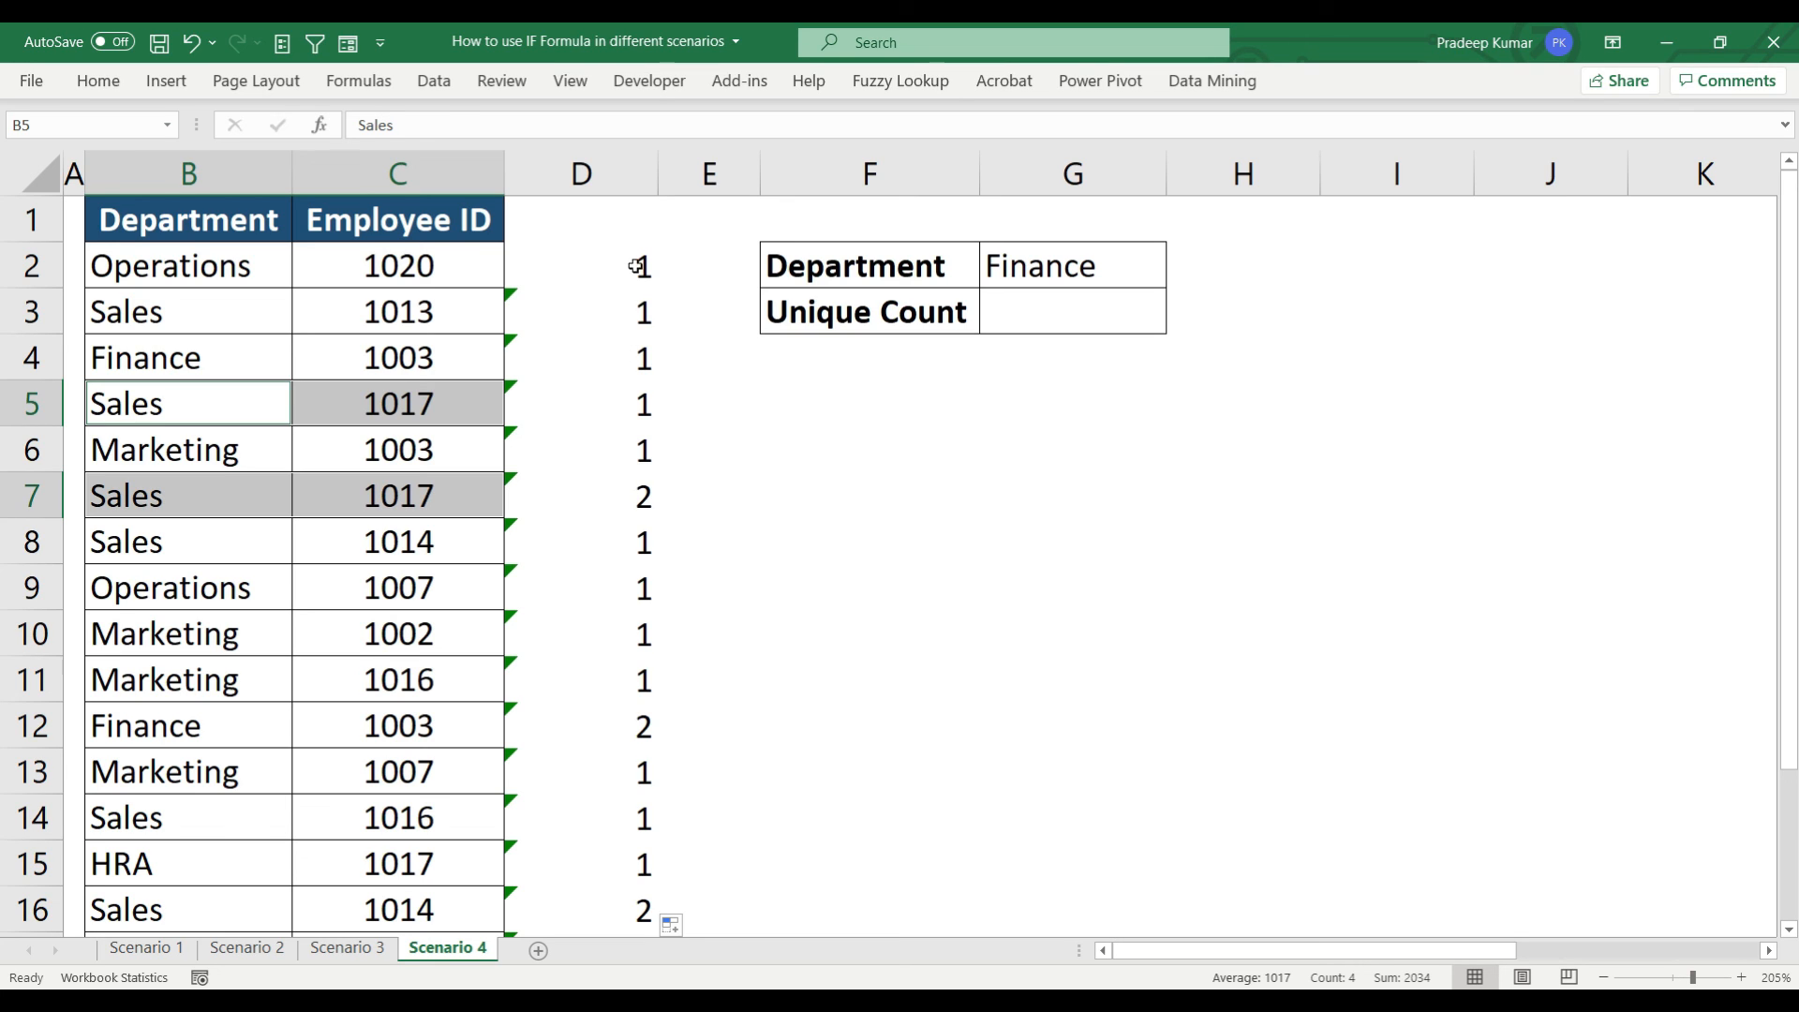
left_click_drag(635, 267, 597, 463)
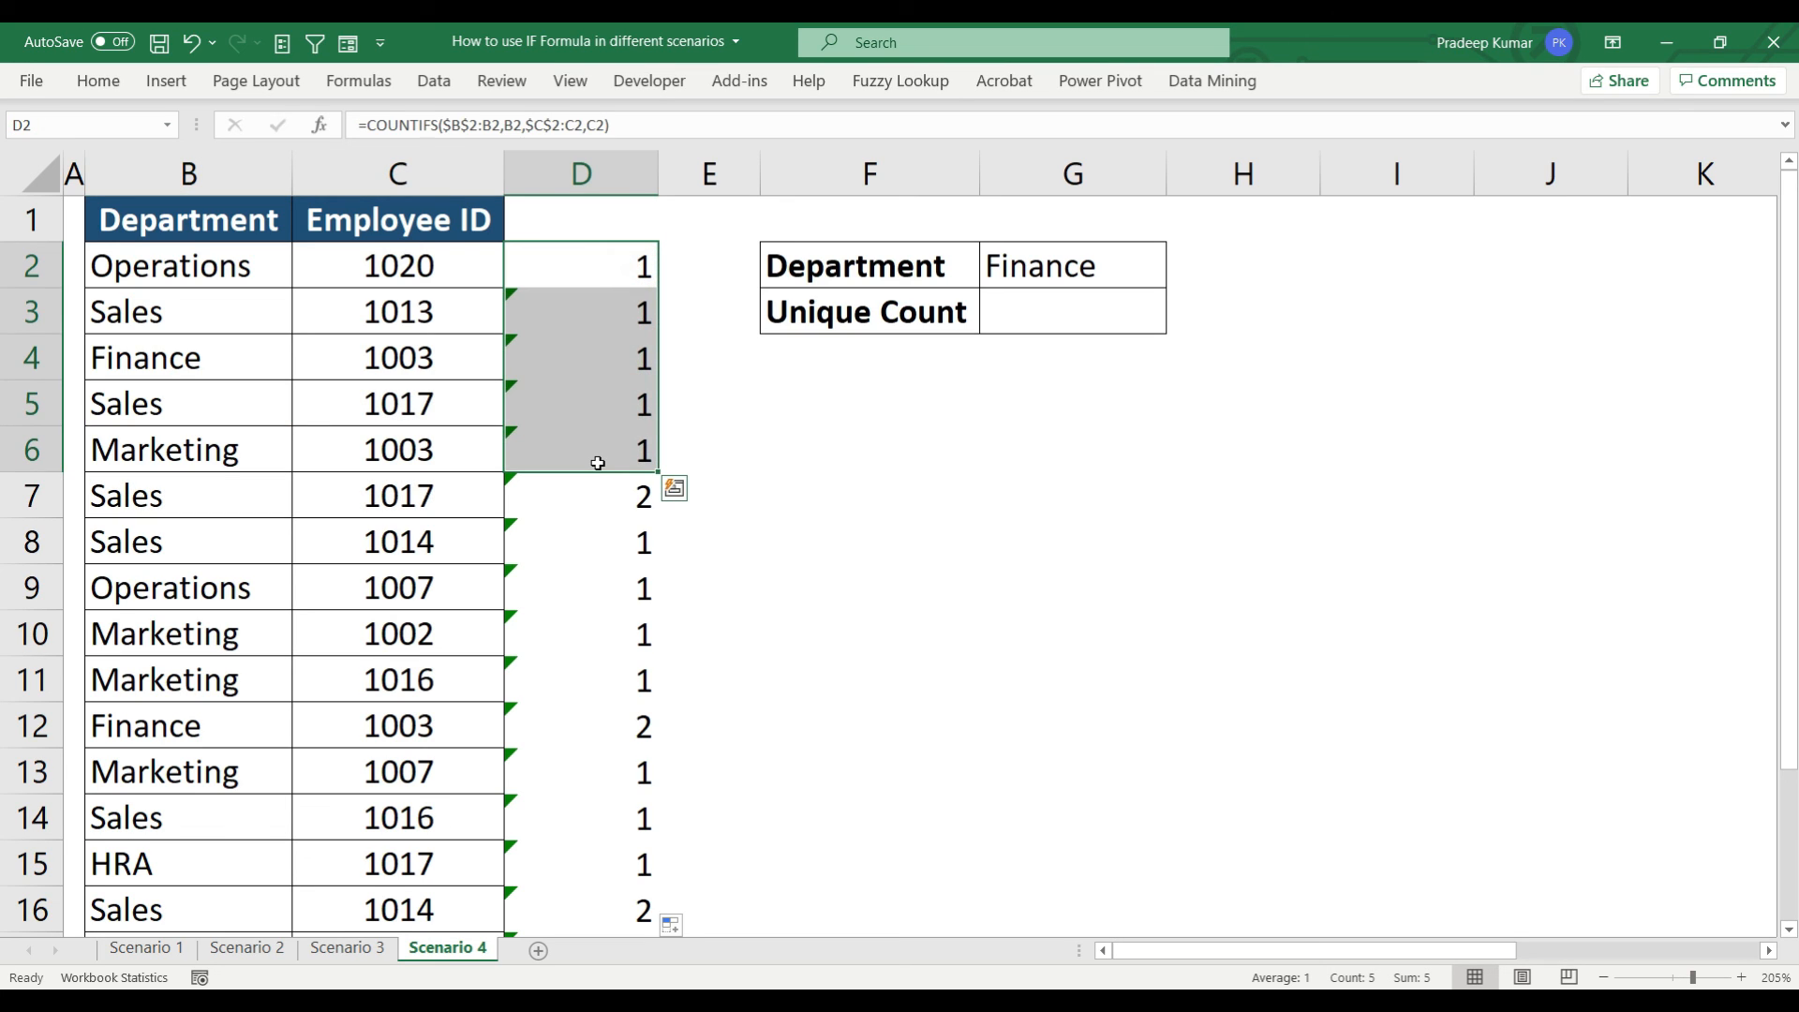
left_click(600, 500)
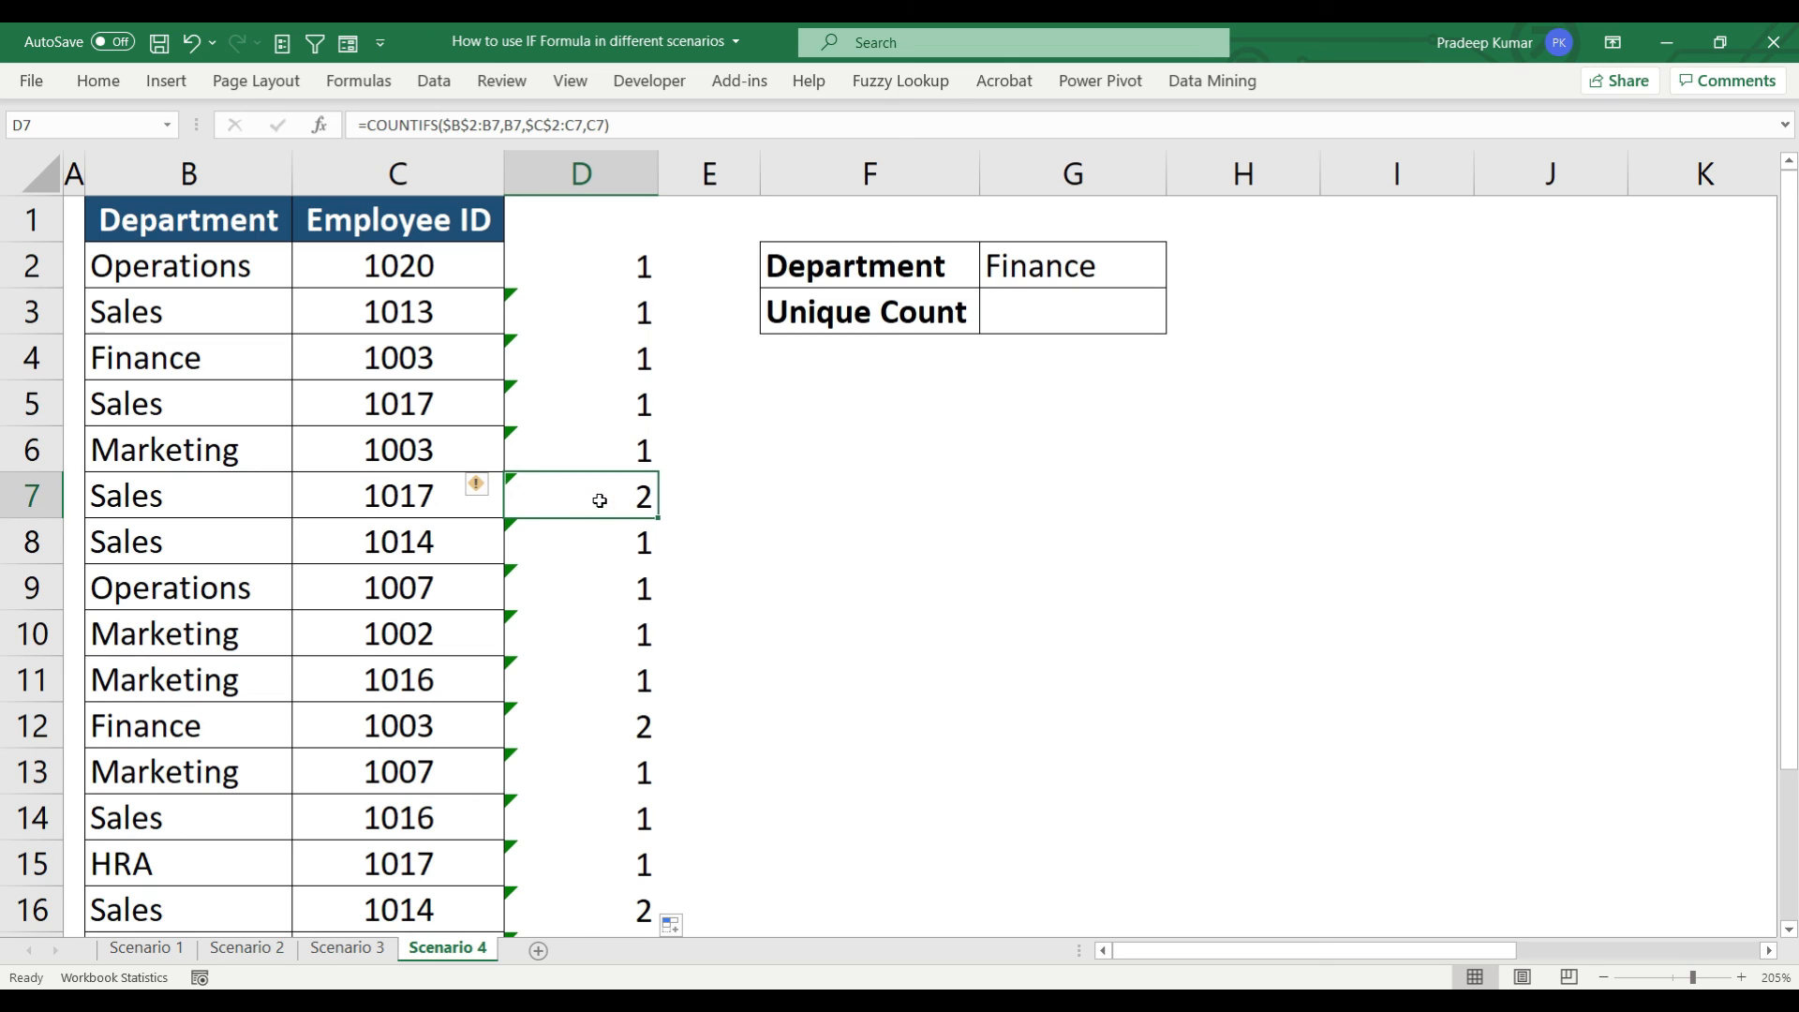
Start a COUNTIFS formula in G3 with criteria range B2:B19 and the department in G2 as criterion
left_click(1110, 320)
type("=count")
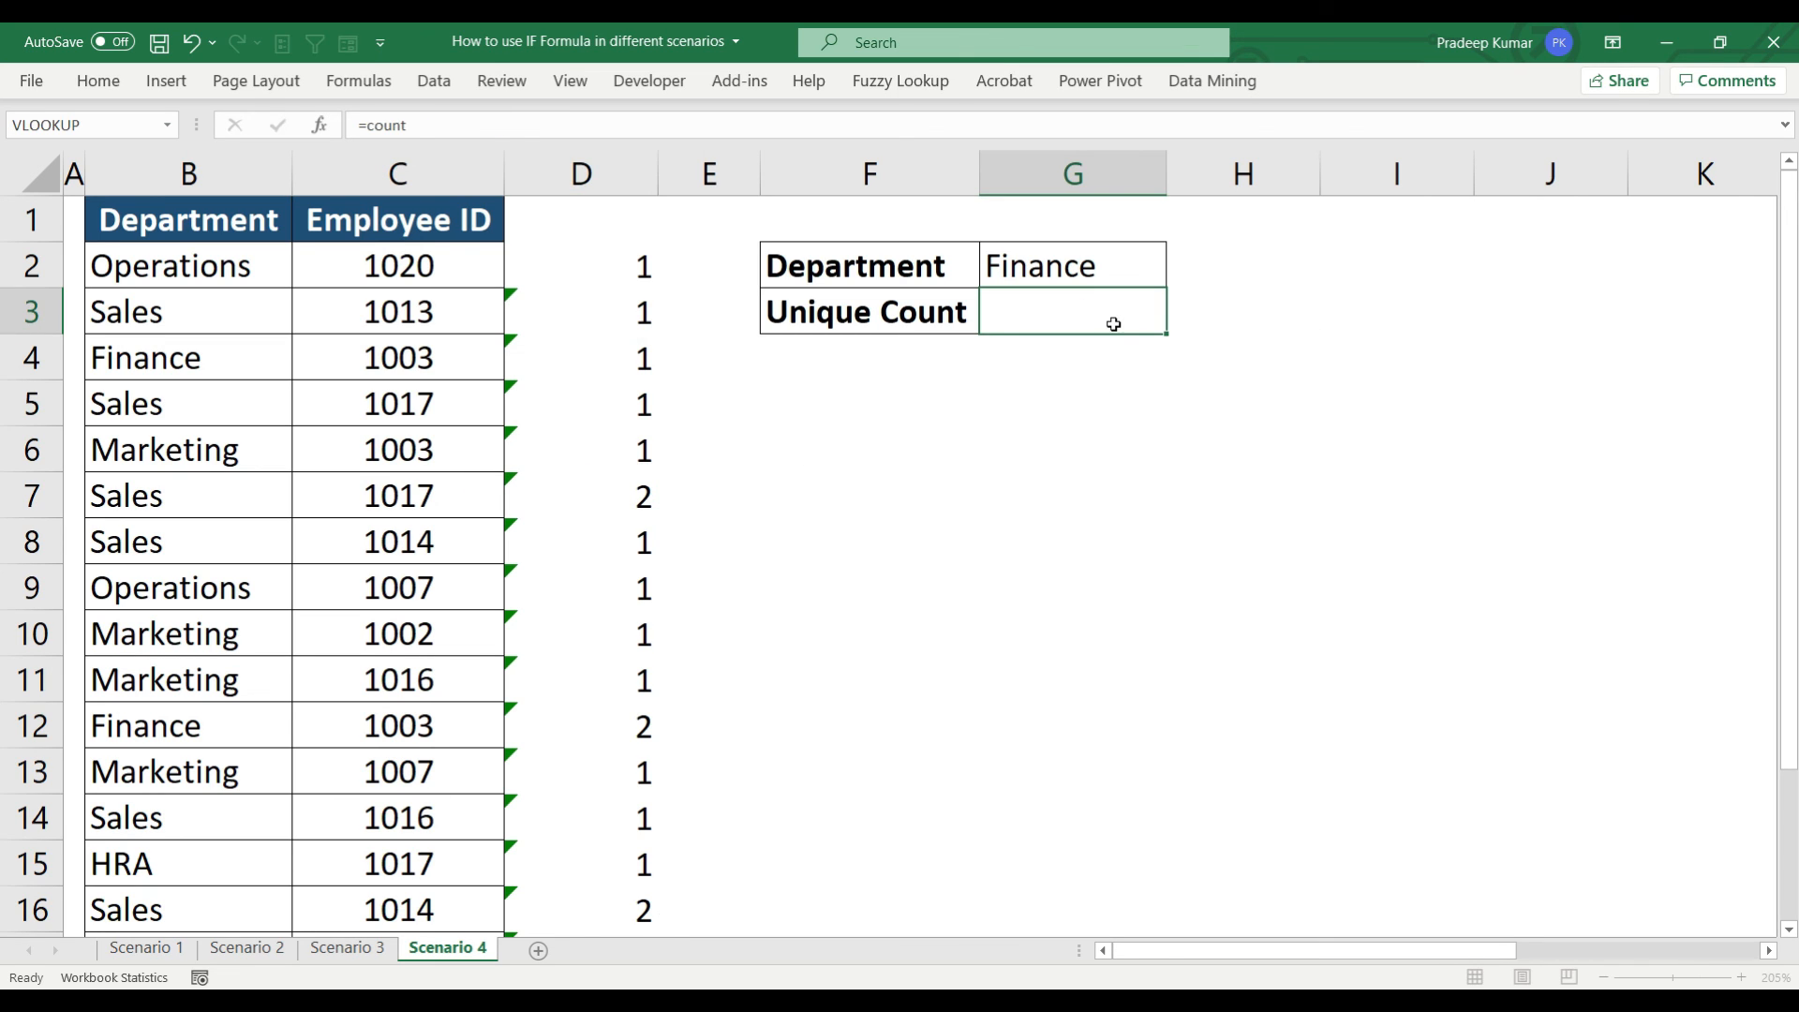
type("ifs")
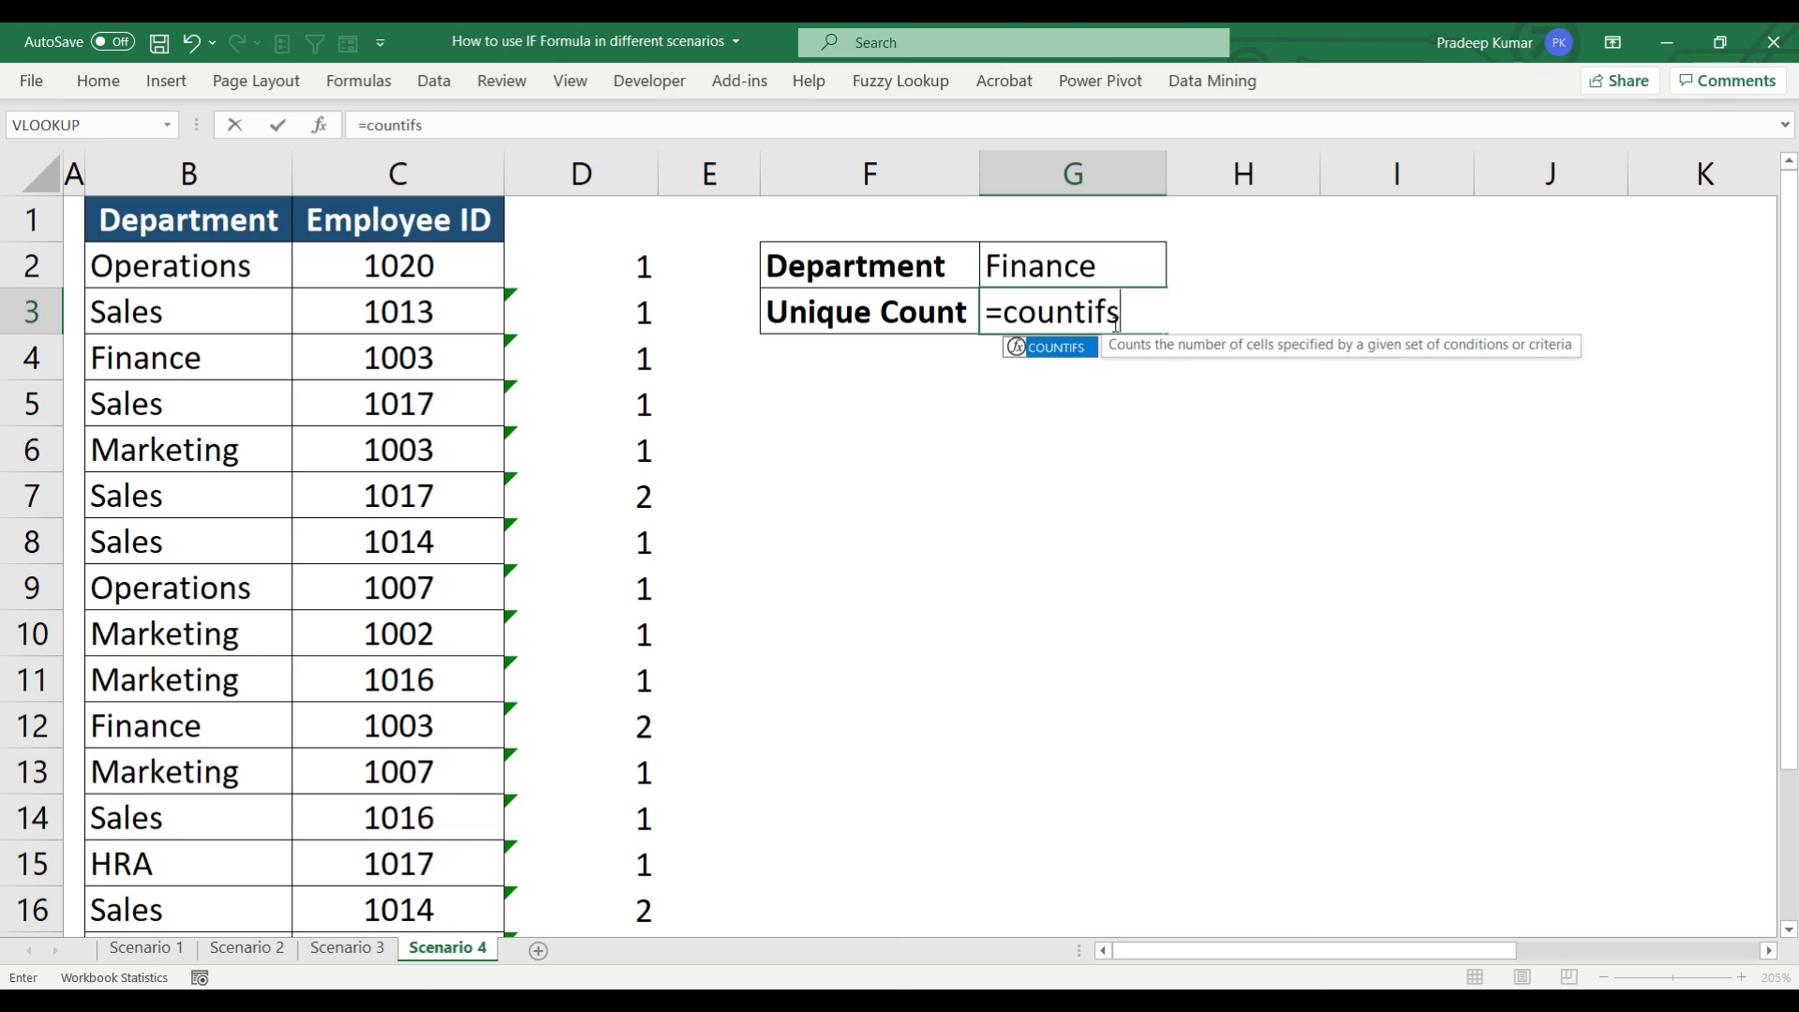
key("Tab")
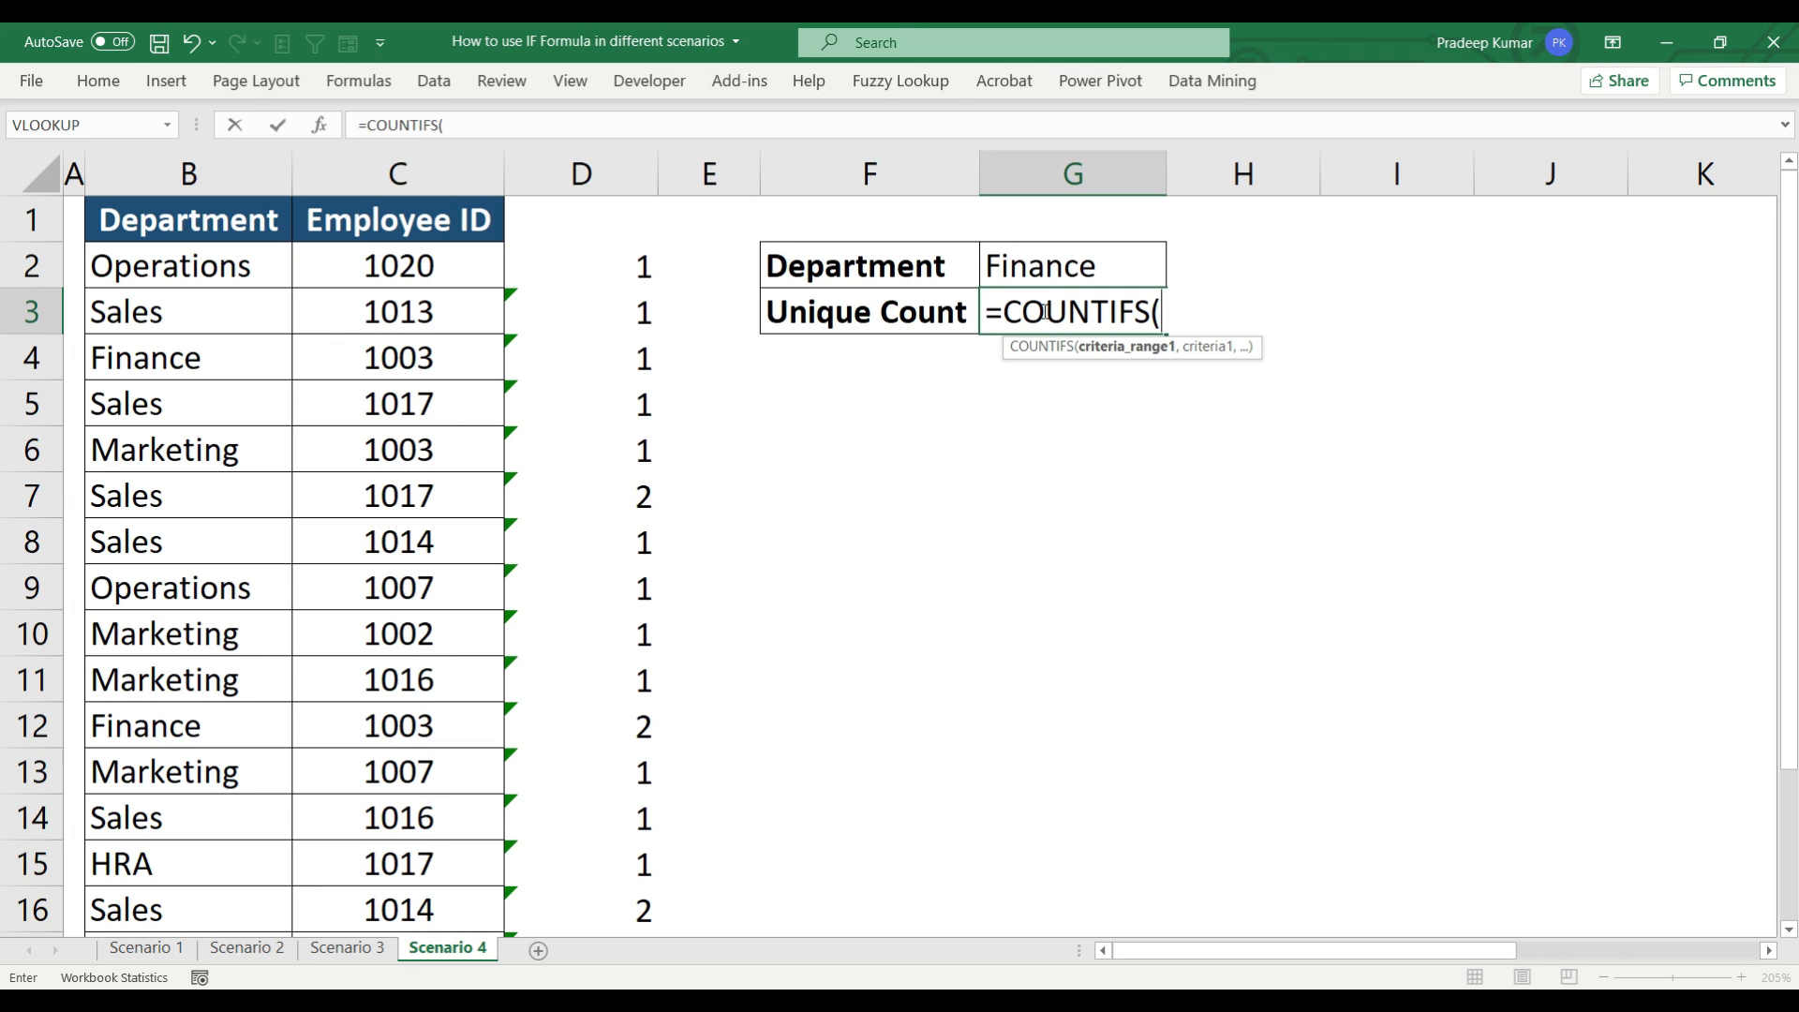
left_click(227, 267)
key("BackSpace")
left_click(253, 261)
key("ctrl+shift+Down")
type(",")
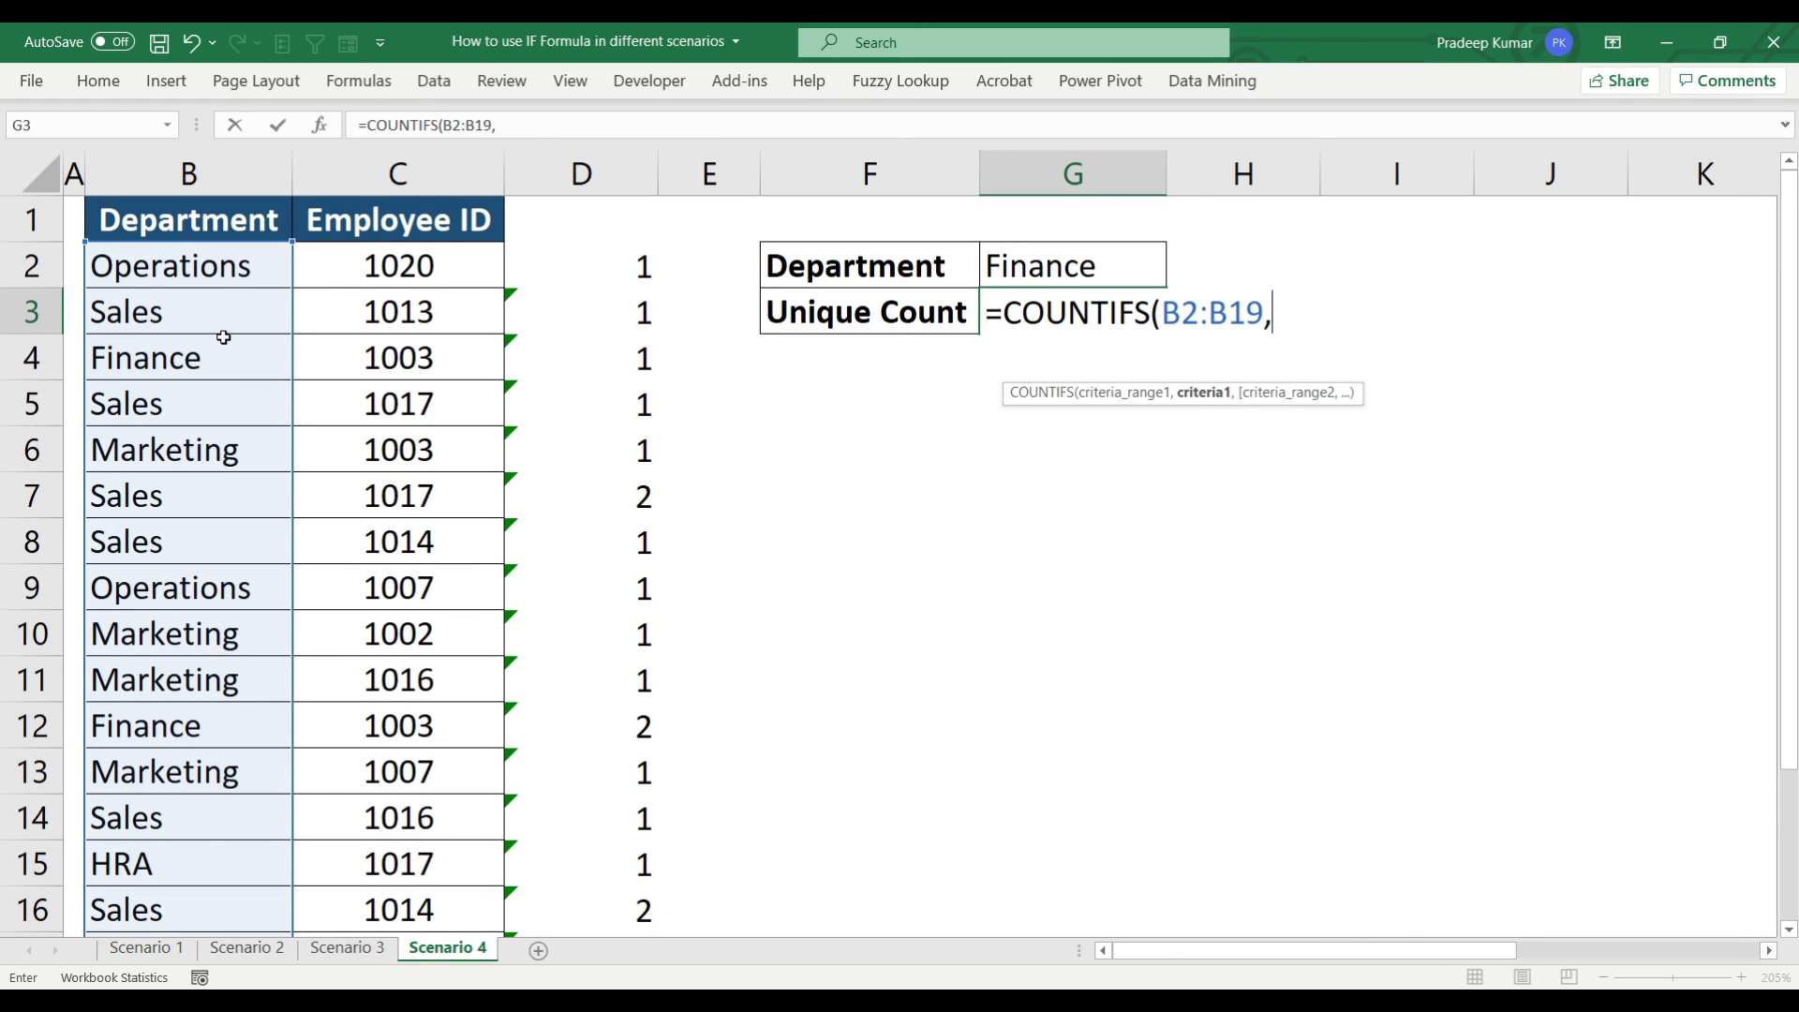
left_click(1057, 268)
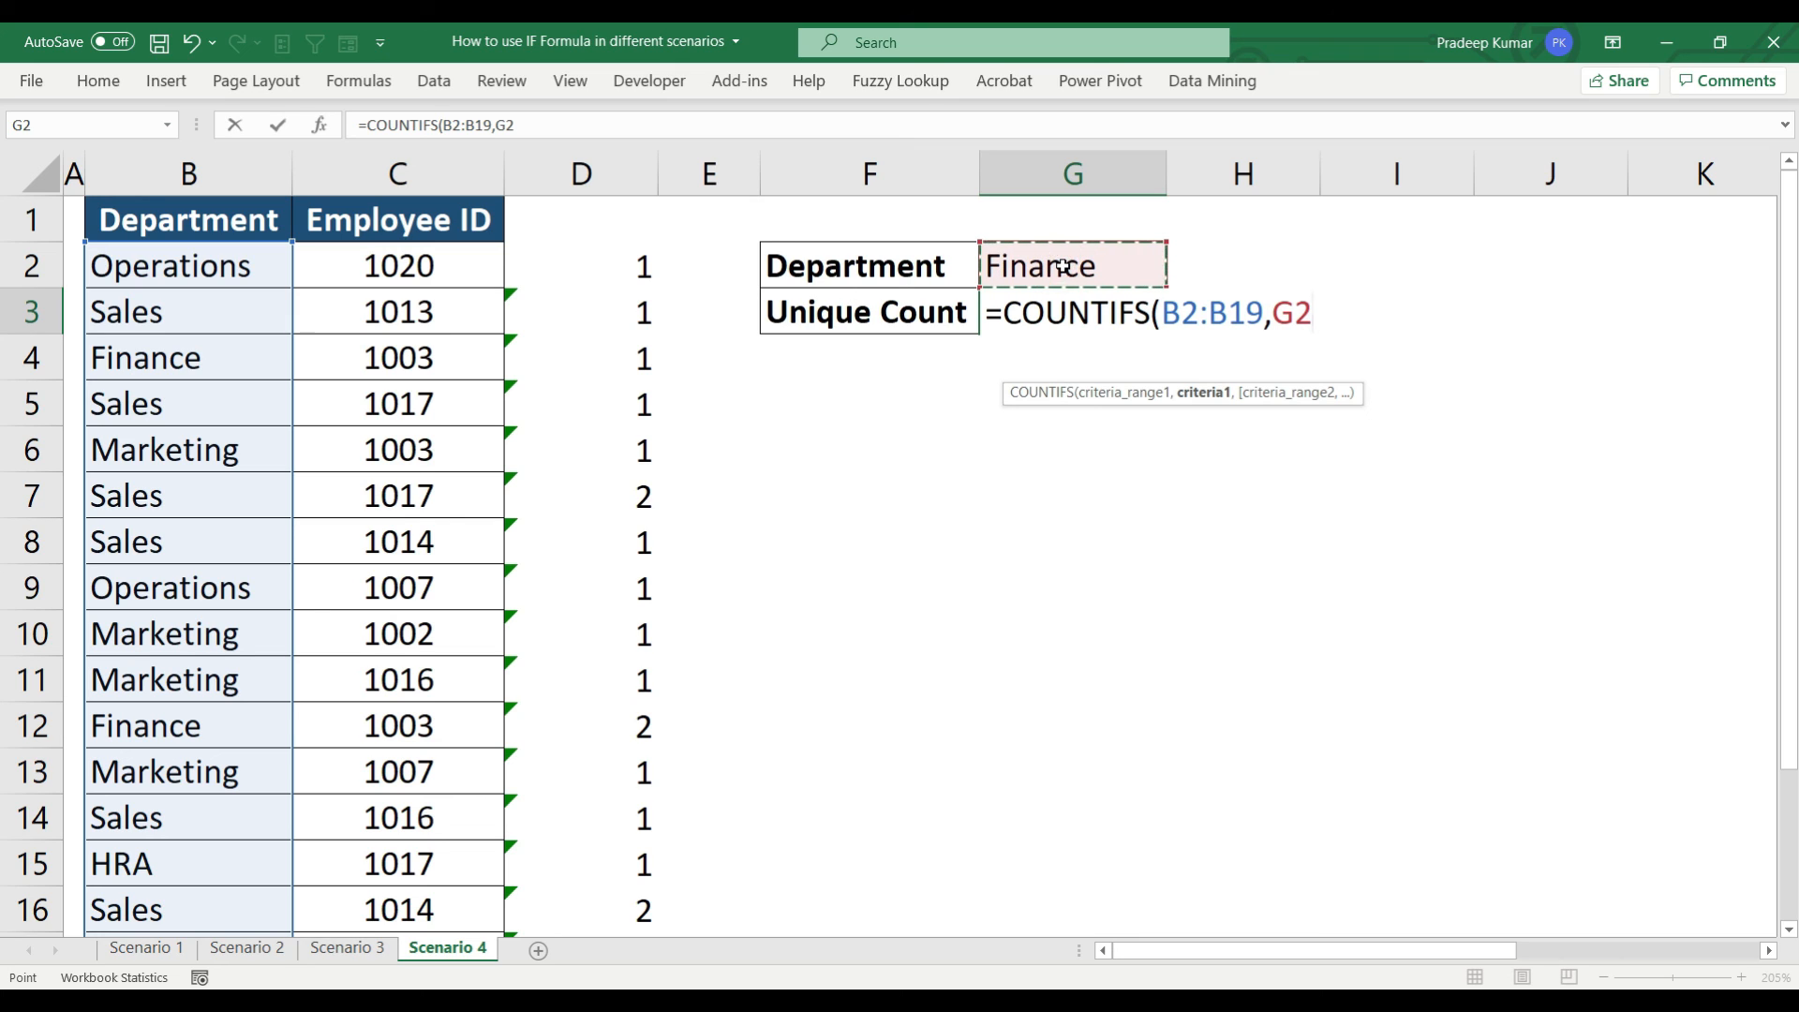
type(",")
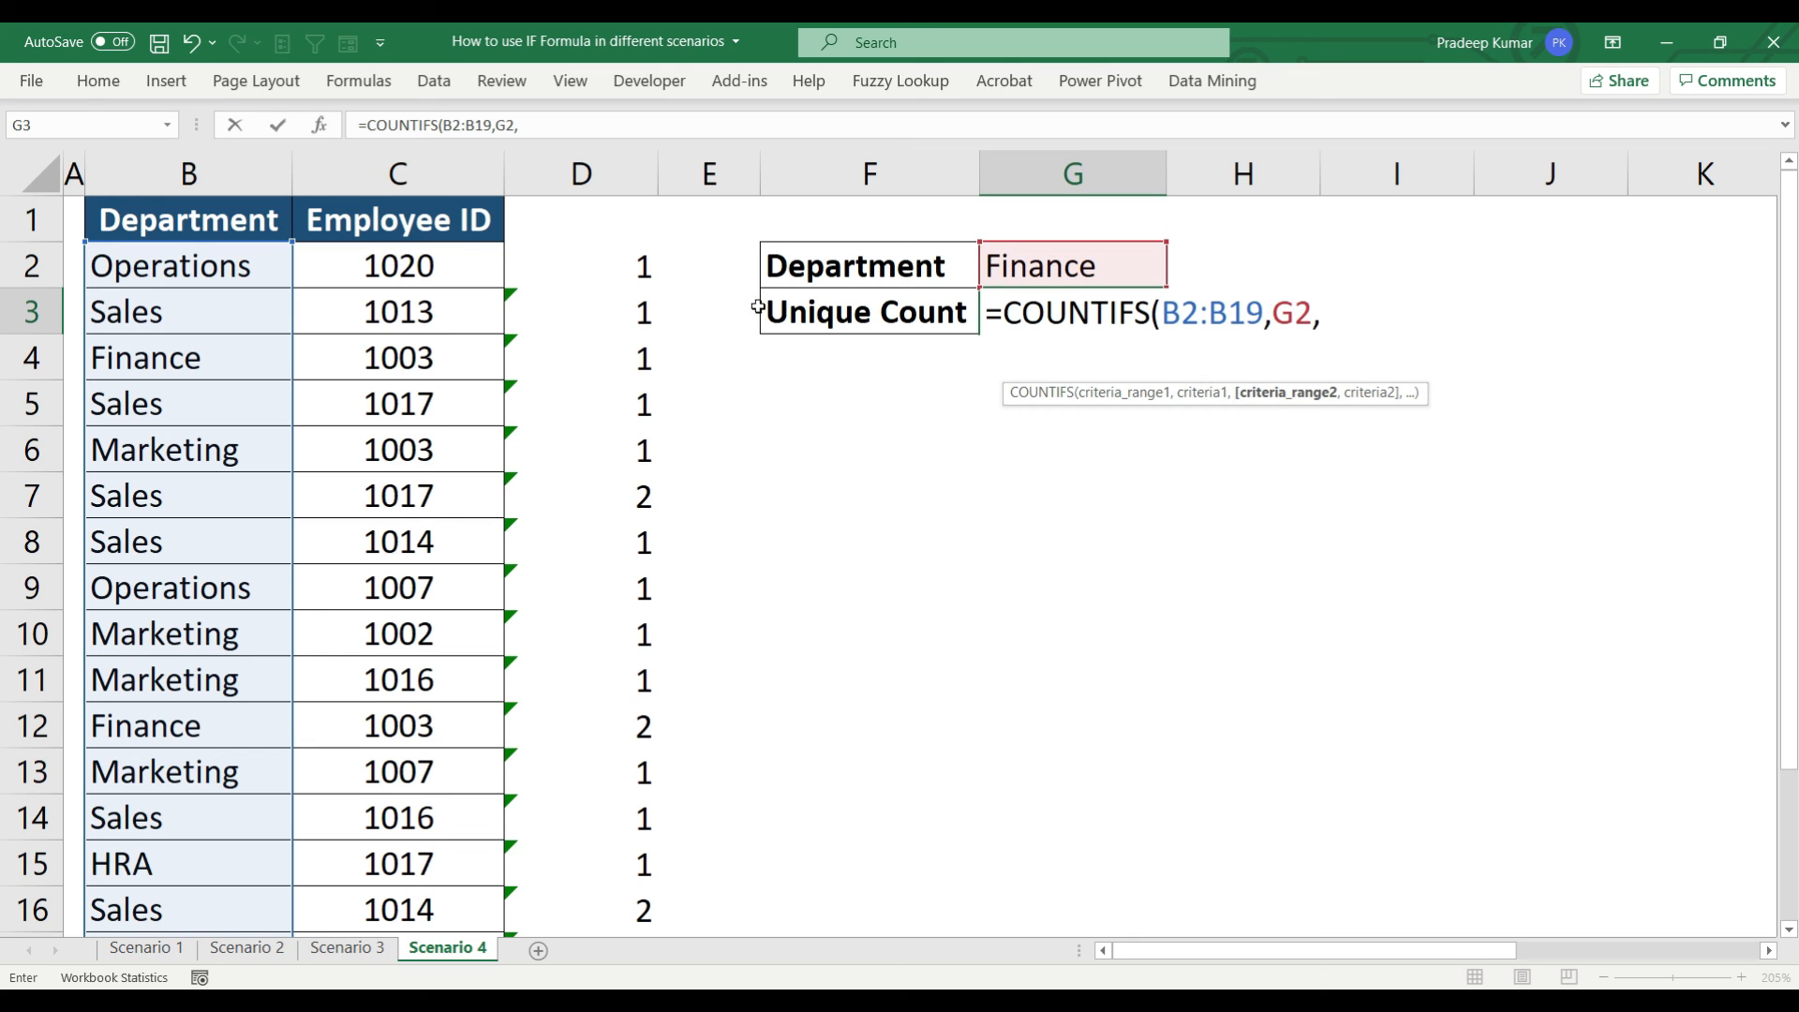
Complete the G3 formula with D2:D19 as the second criteria range and 1 as its criterion
left_click(604, 269)
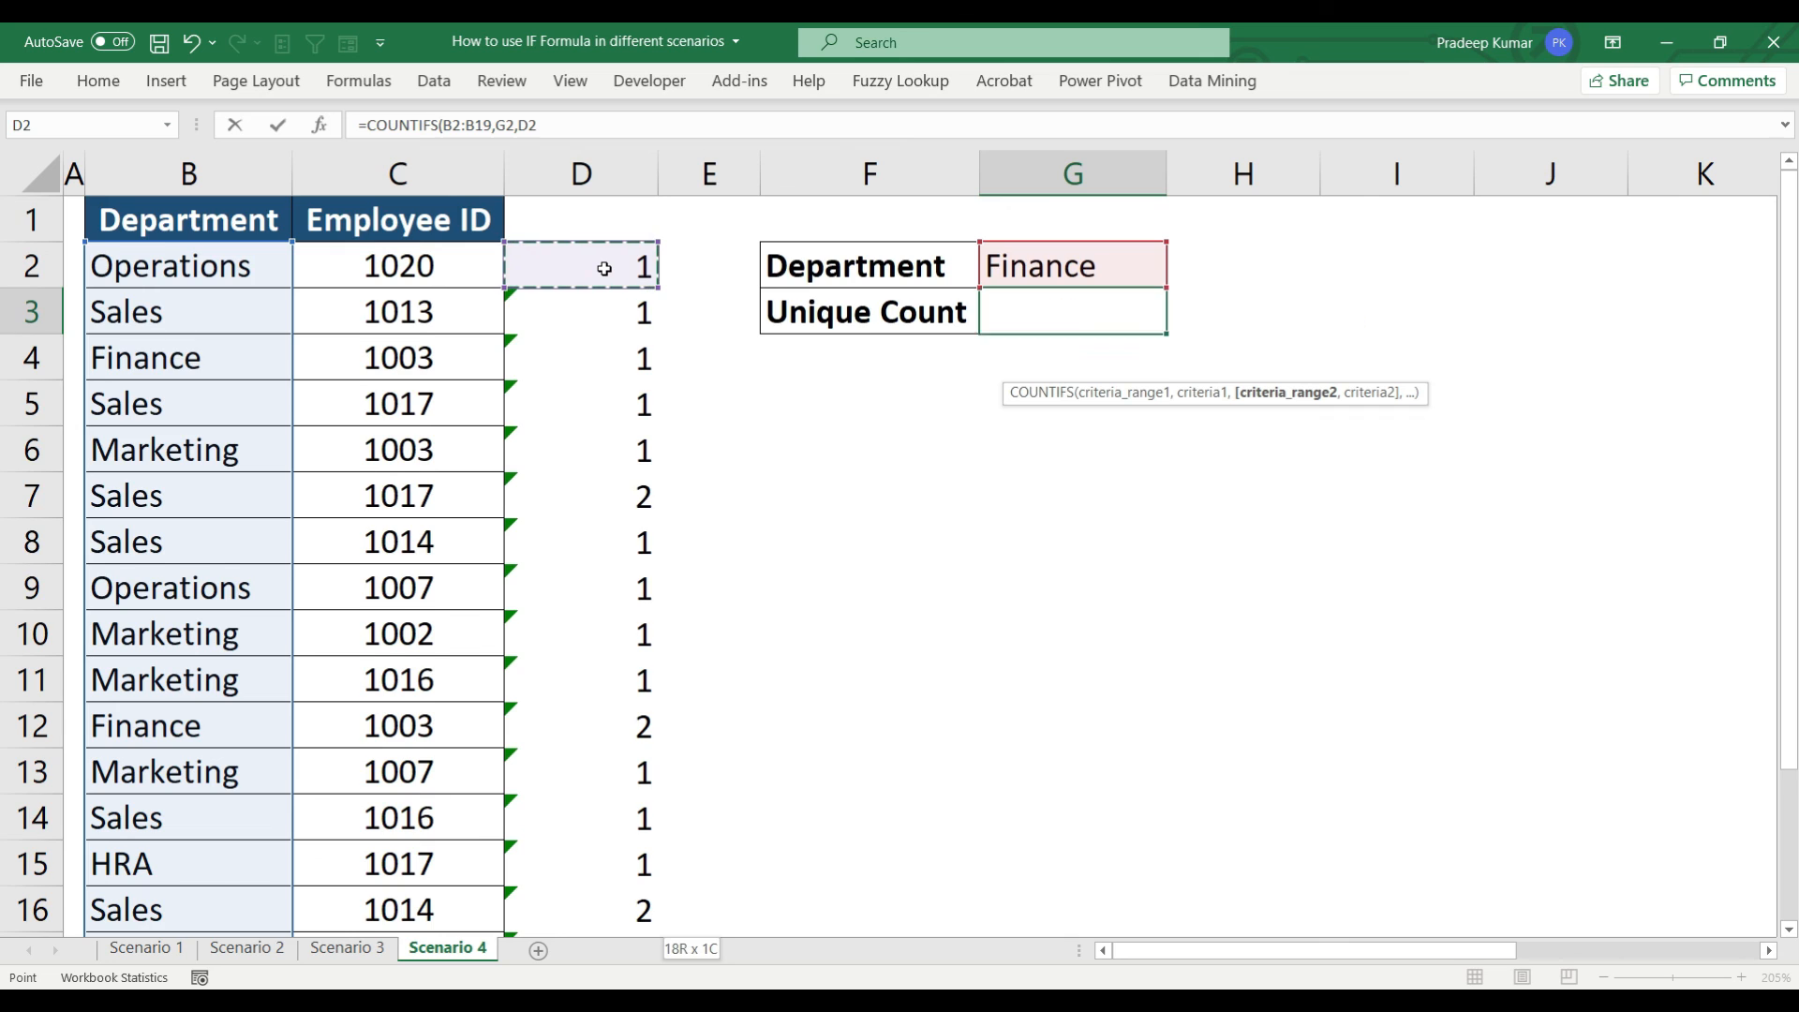
key("ctrl+shift+Down")
scroll(753, 368, "up", 1)
scroll(752, 368, "up", 1)
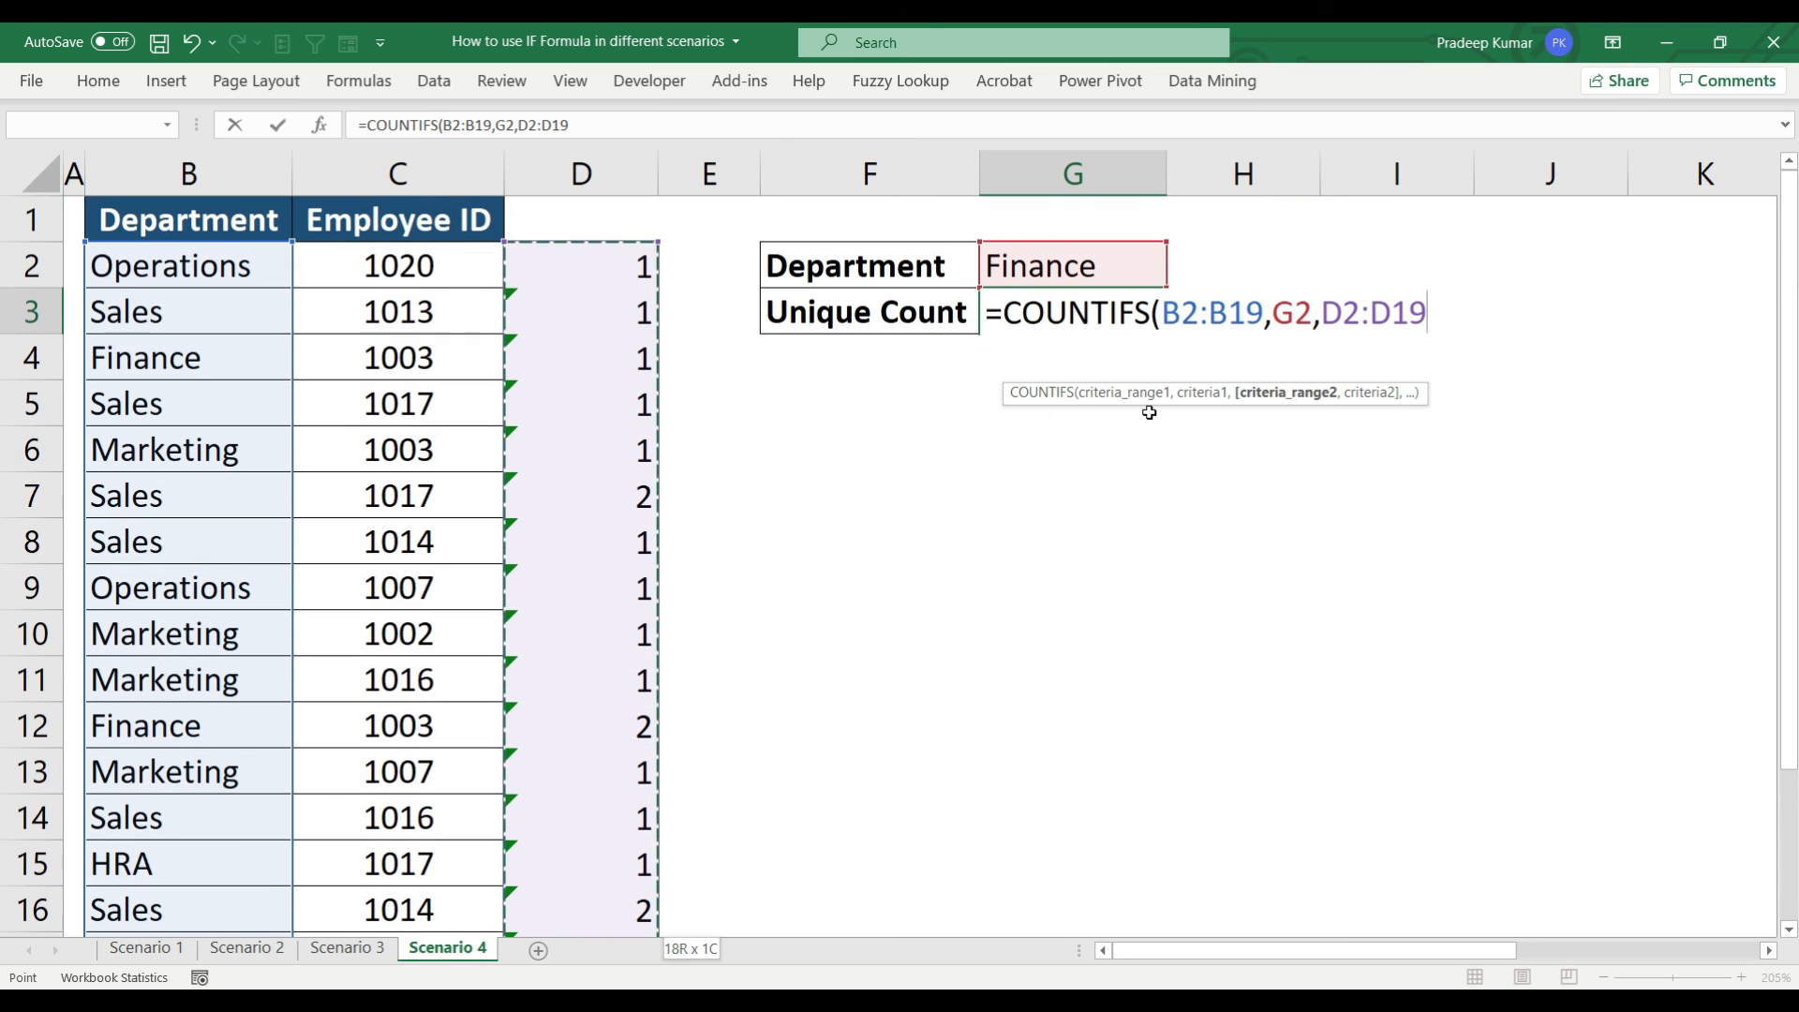
type(",")
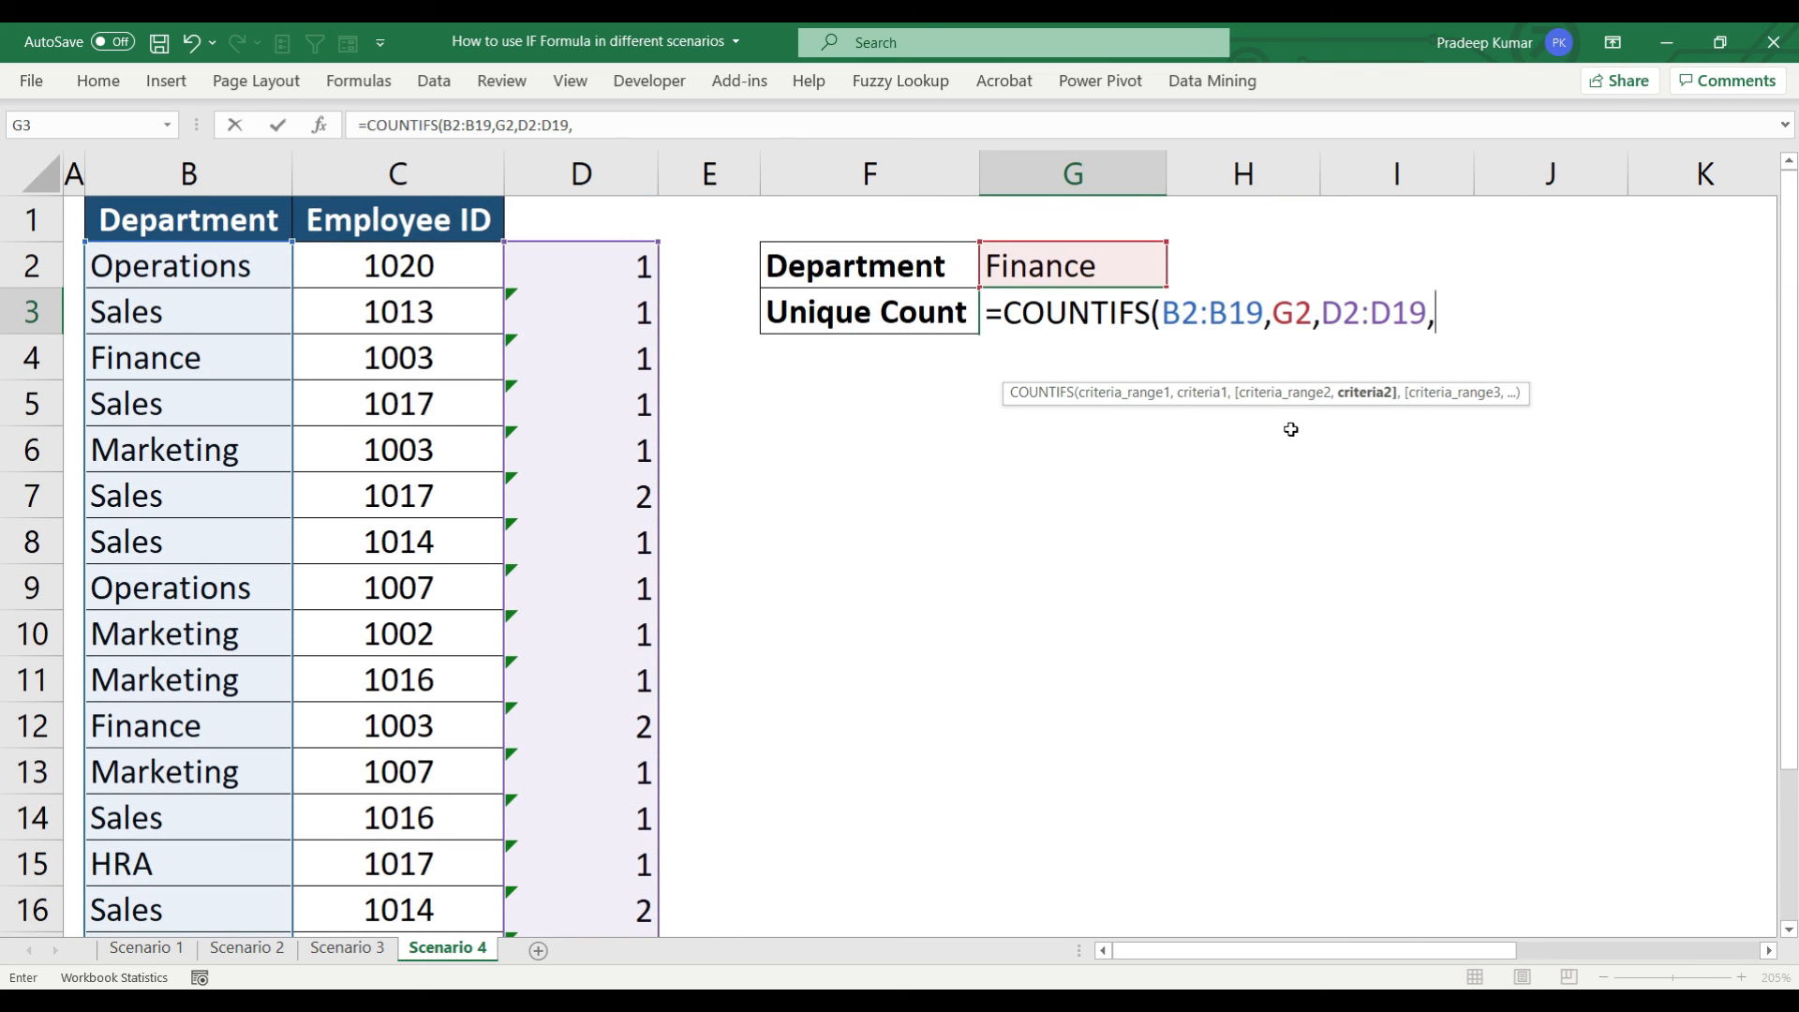
type("1)")
key("Return")
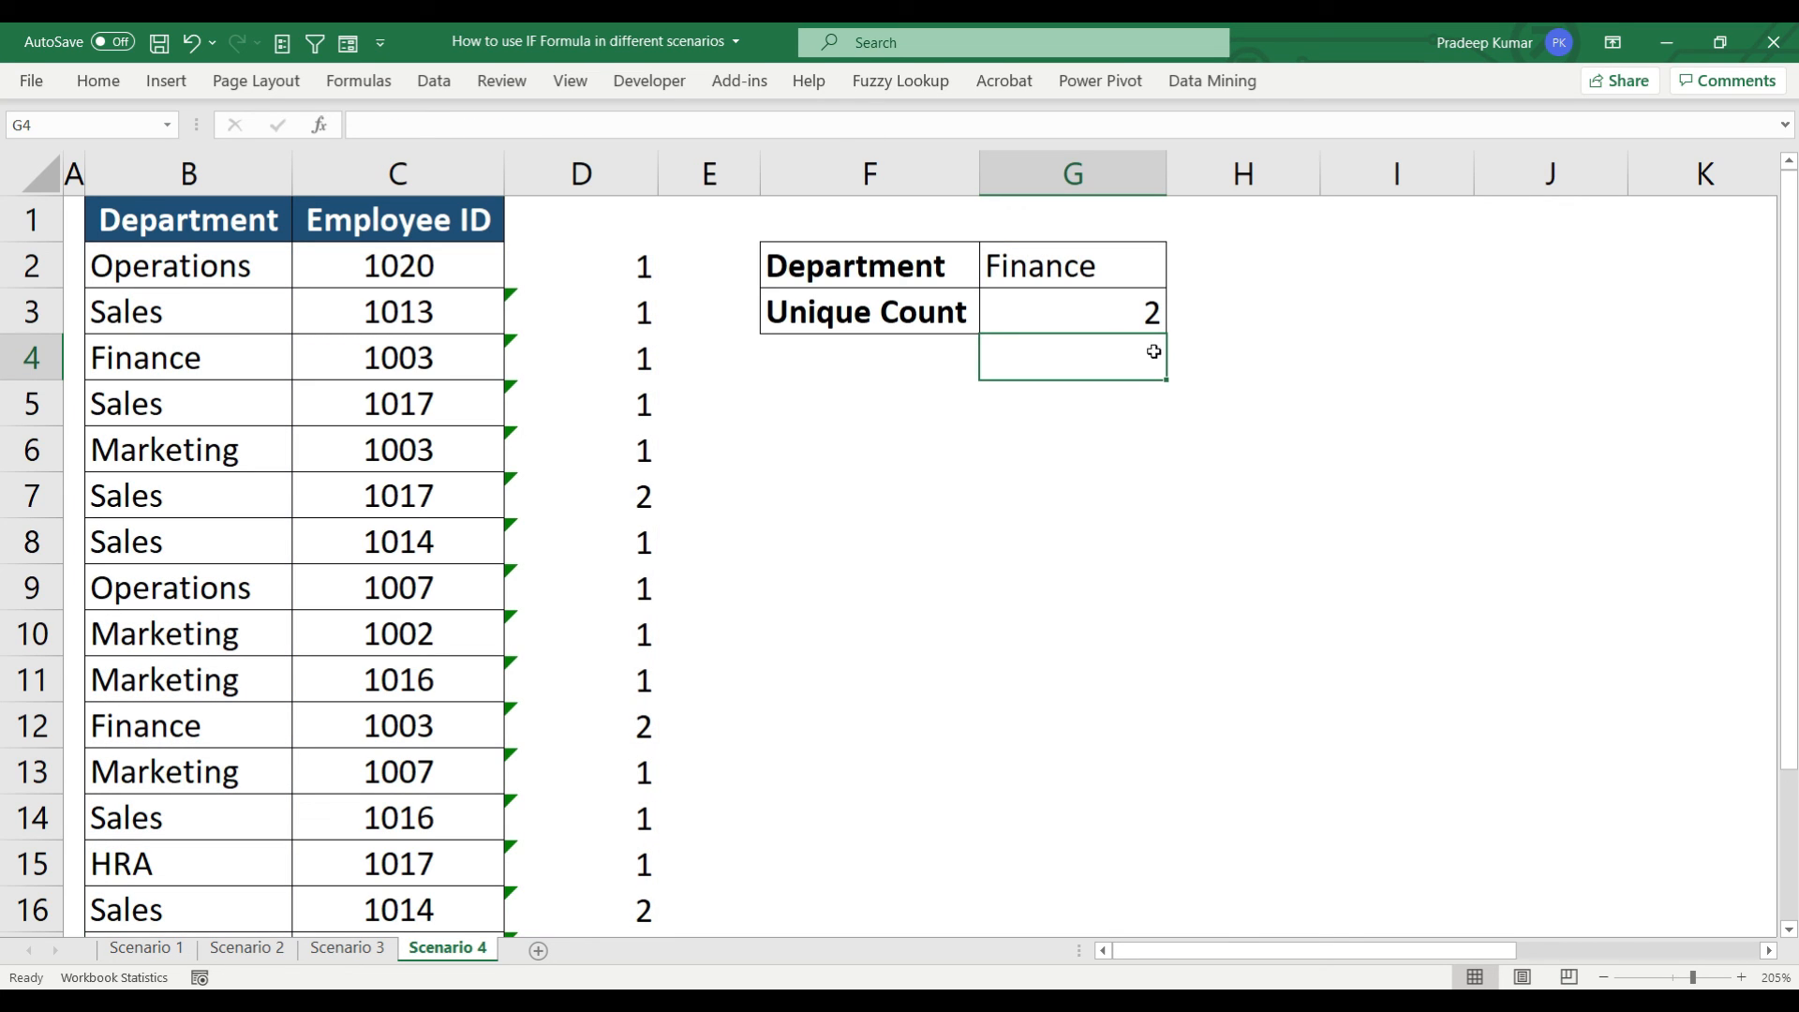
Review the Unique Count formula in G3 and set the department in G2 to Sales
left_click(1125, 320)
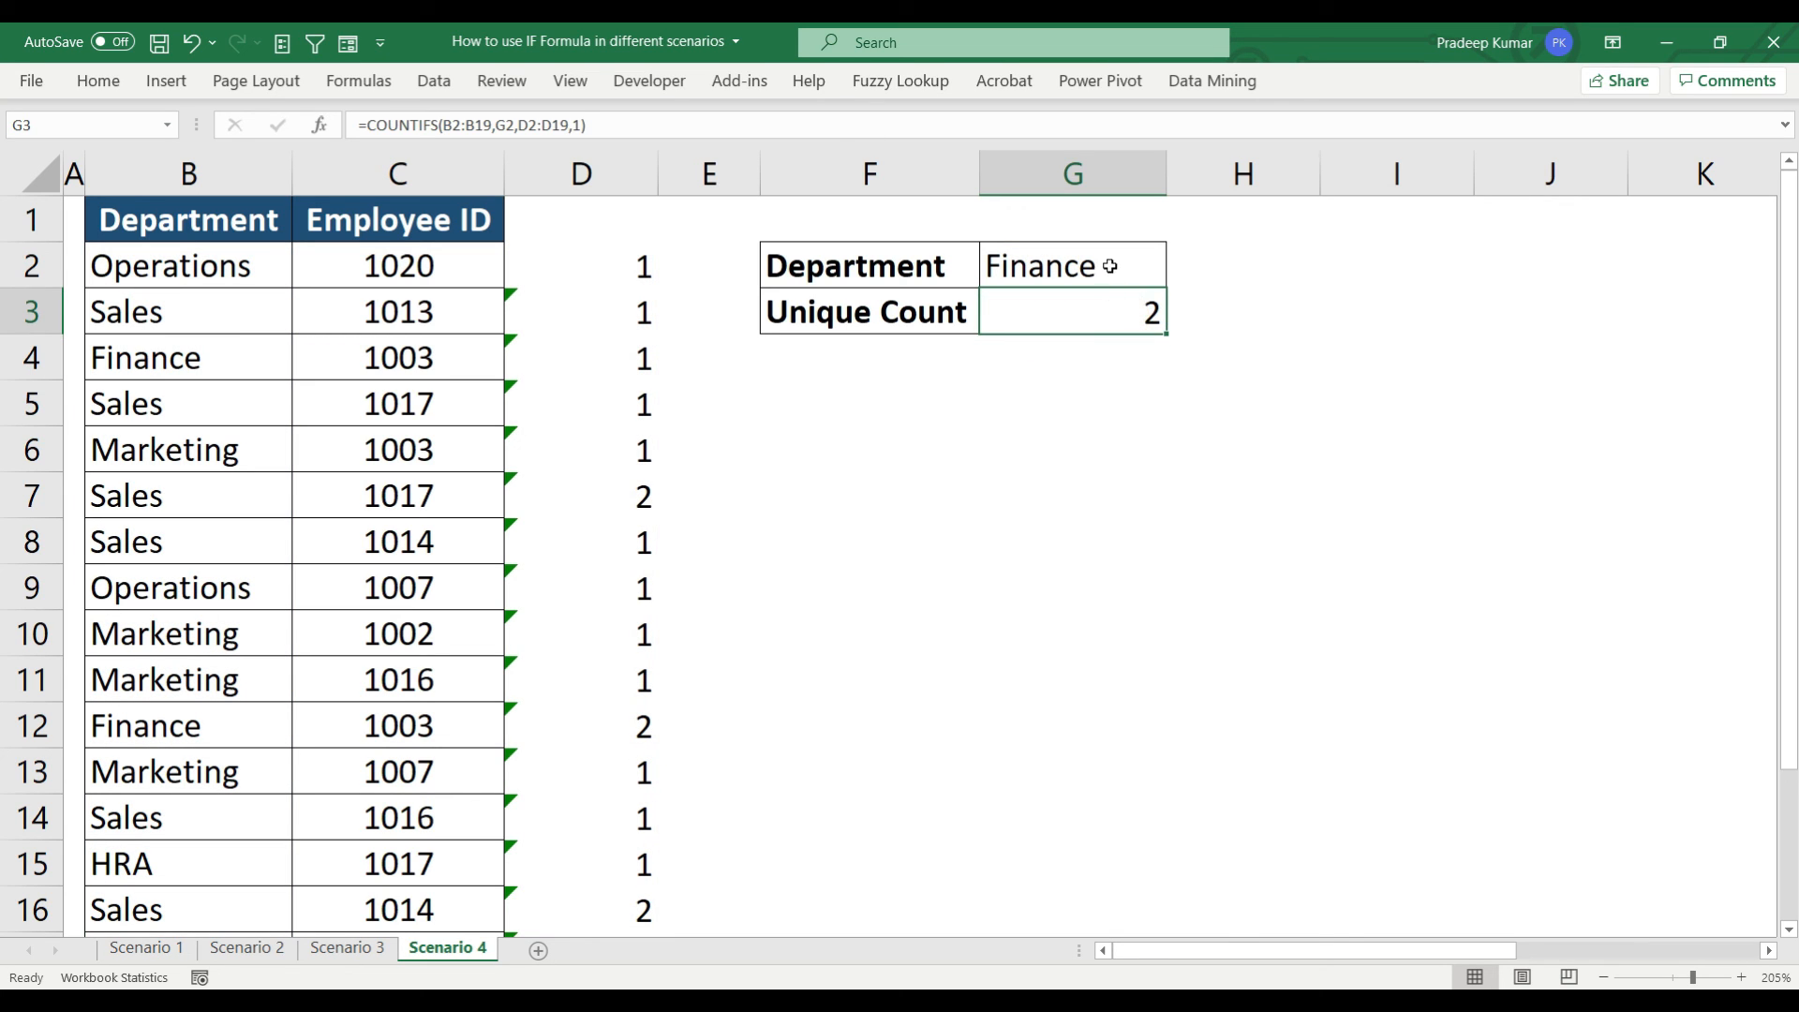
left_click(1110, 266)
left_click(1177, 269)
left_click(947, 434)
Add filters to the table headers and filter the Department column to show only Sales
left_click(229, 225)
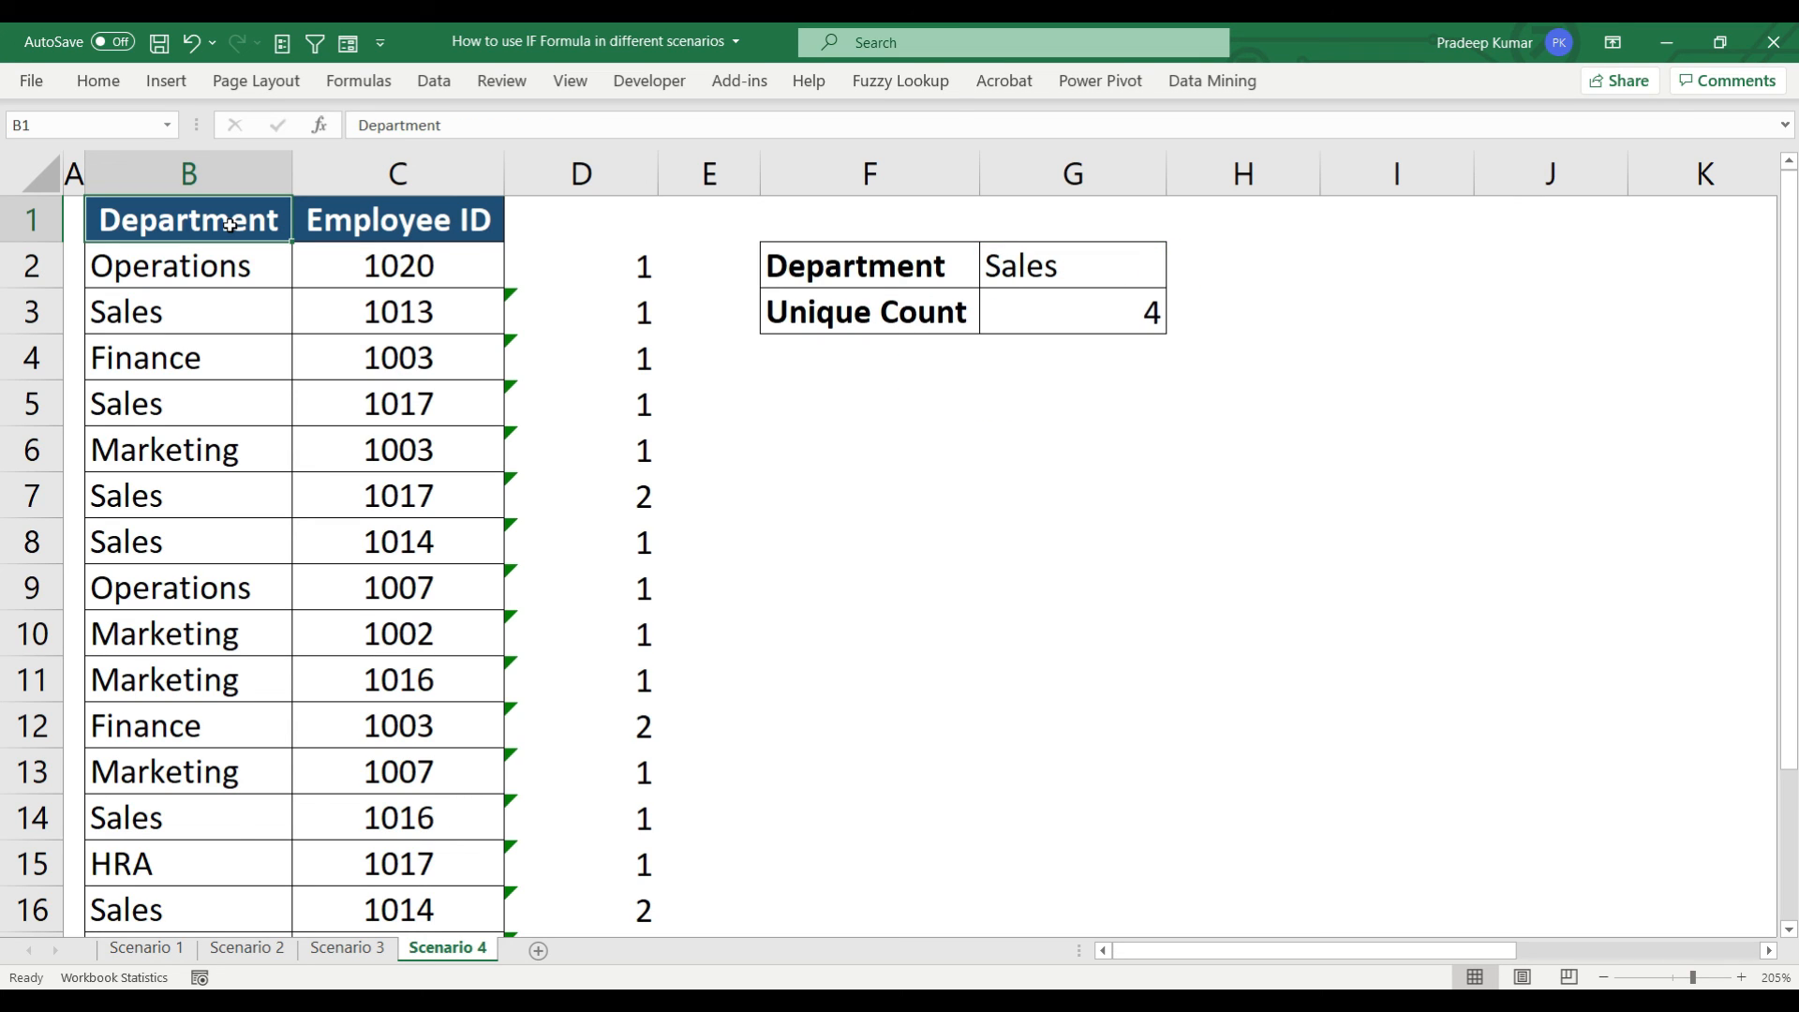
key("ctrl+shift+l")
left_click(281, 232)
left_click(99, 506)
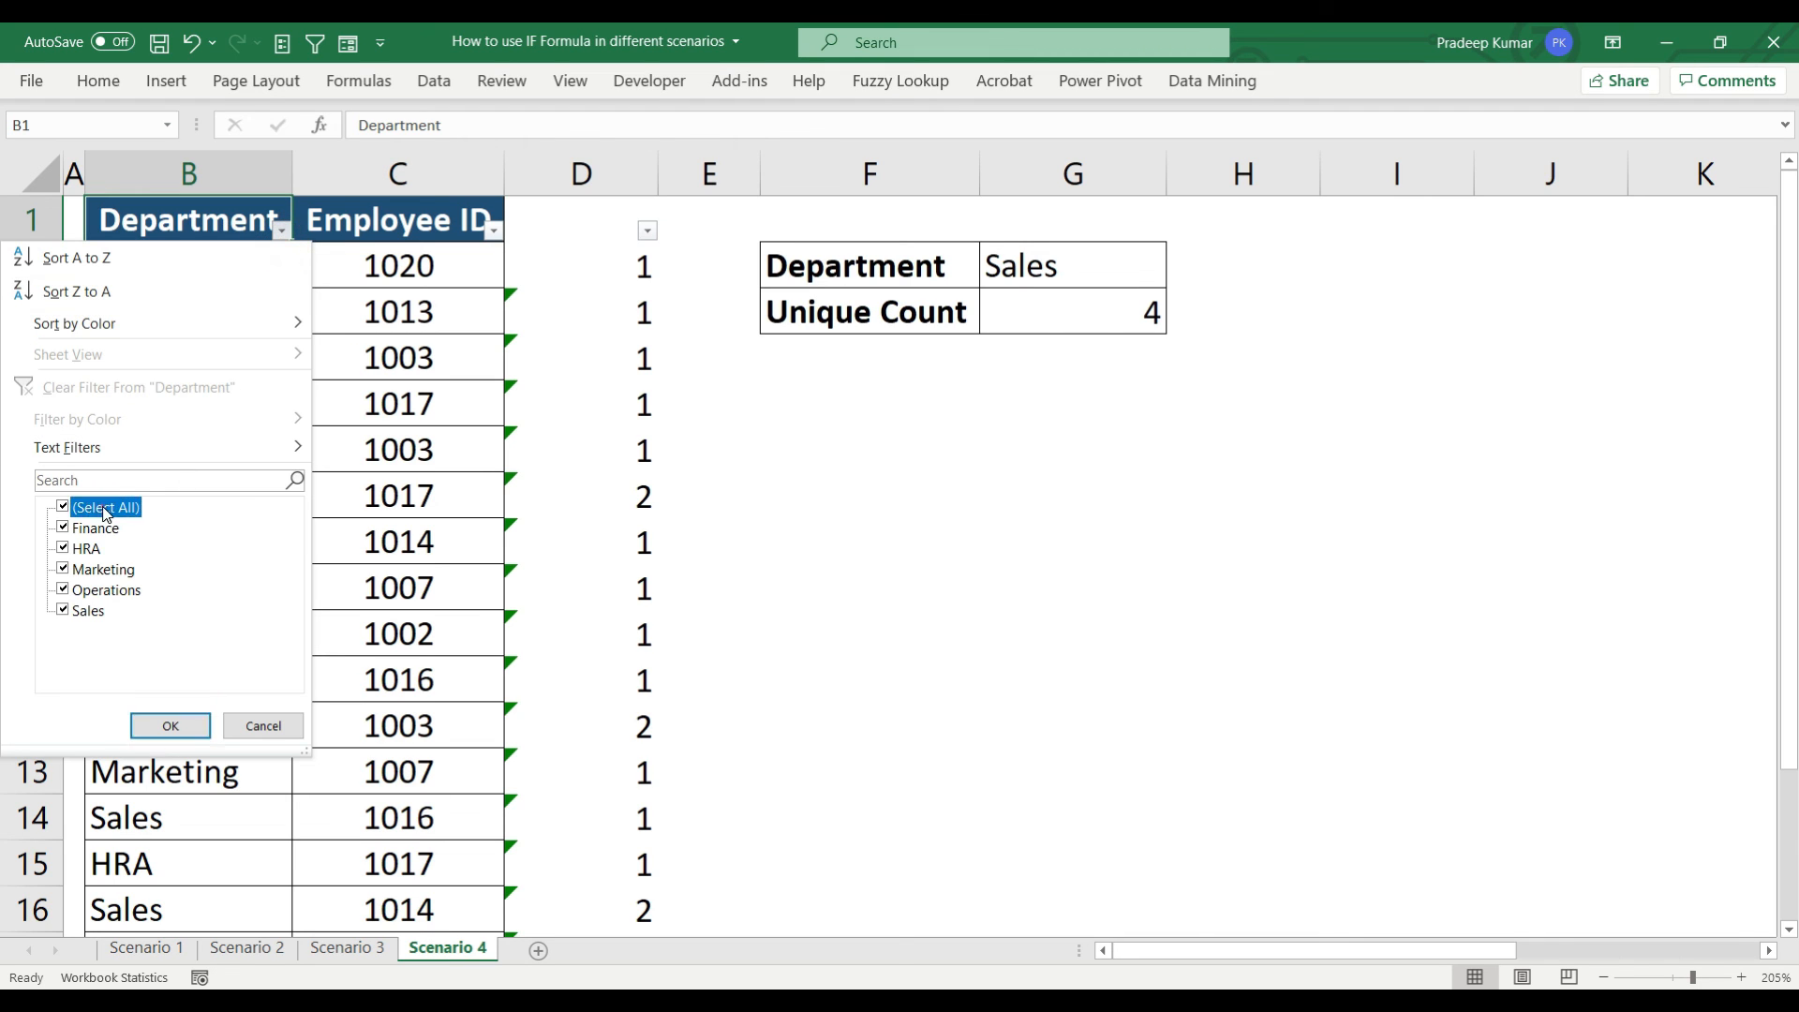
left_click(84, 607)
left_click(170, 725)
Examine the filtered Sales employee IDs and select only the first occurrence of each, in C3, C5, C8 and C14
left_click(436, 267)
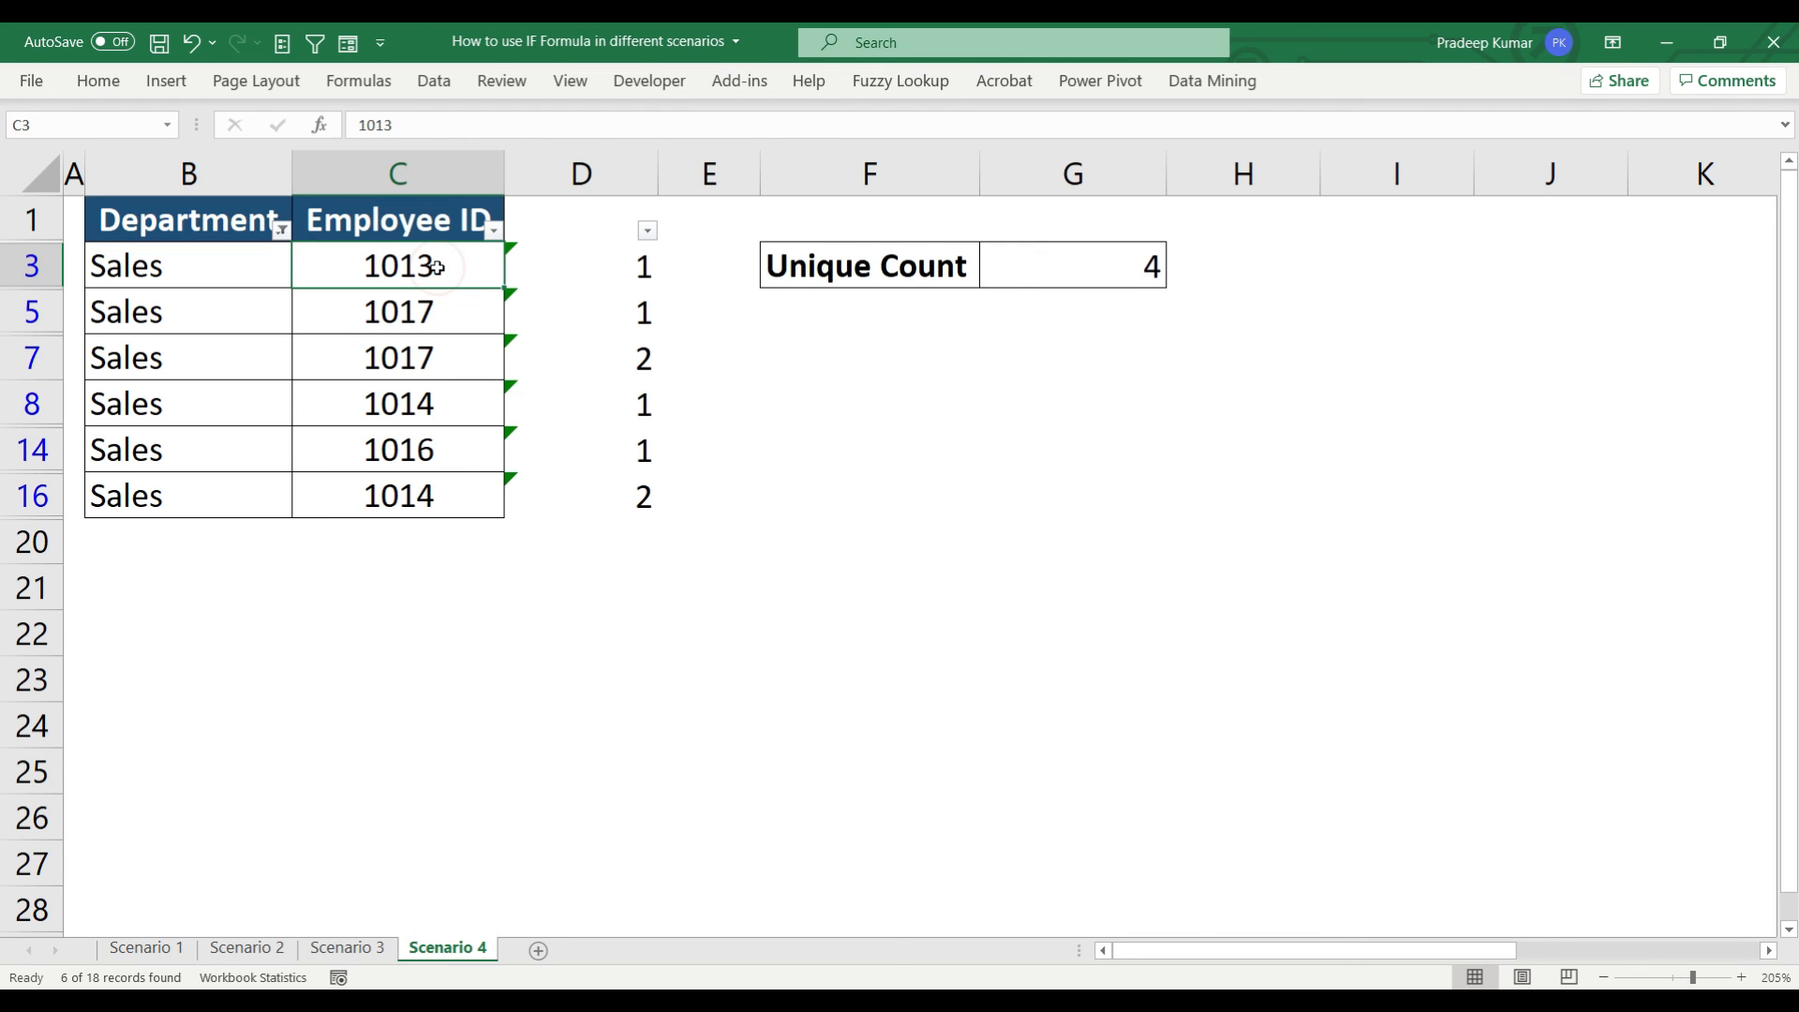
left_click_drag(436, 268, 407, 500)
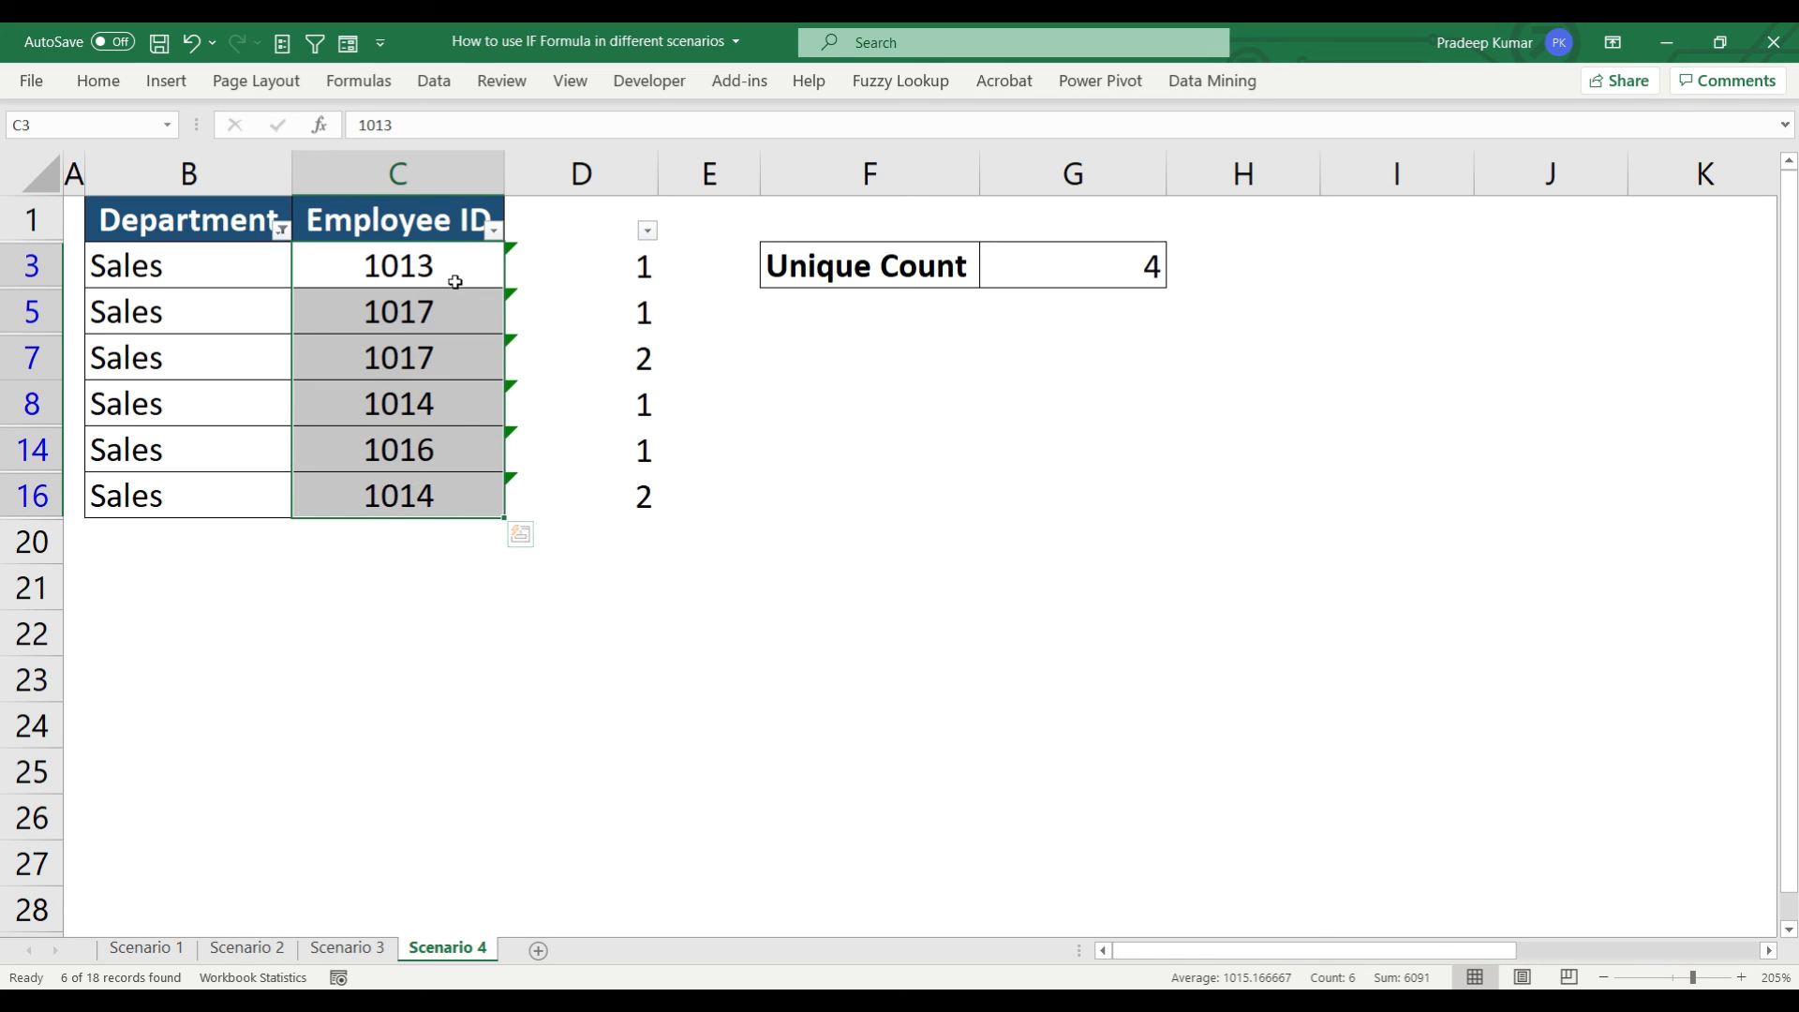
left_click(422, 267)
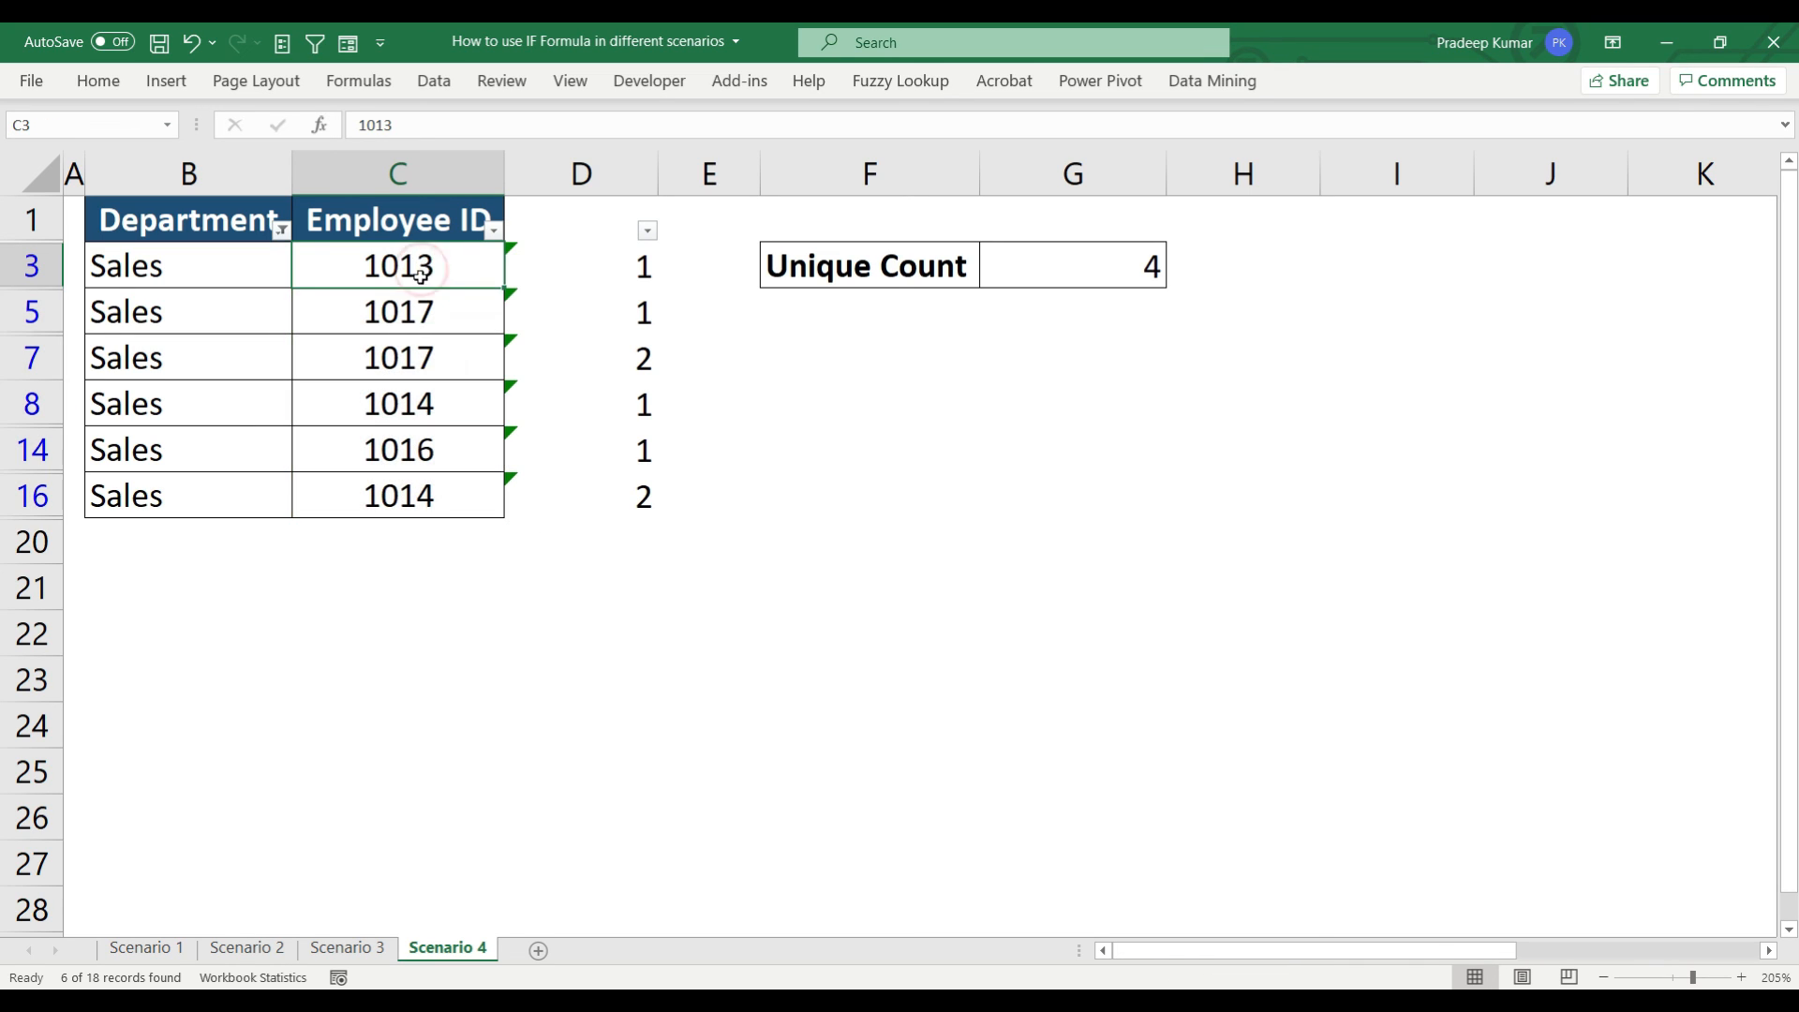
left_click(423, 309, "ctrl")
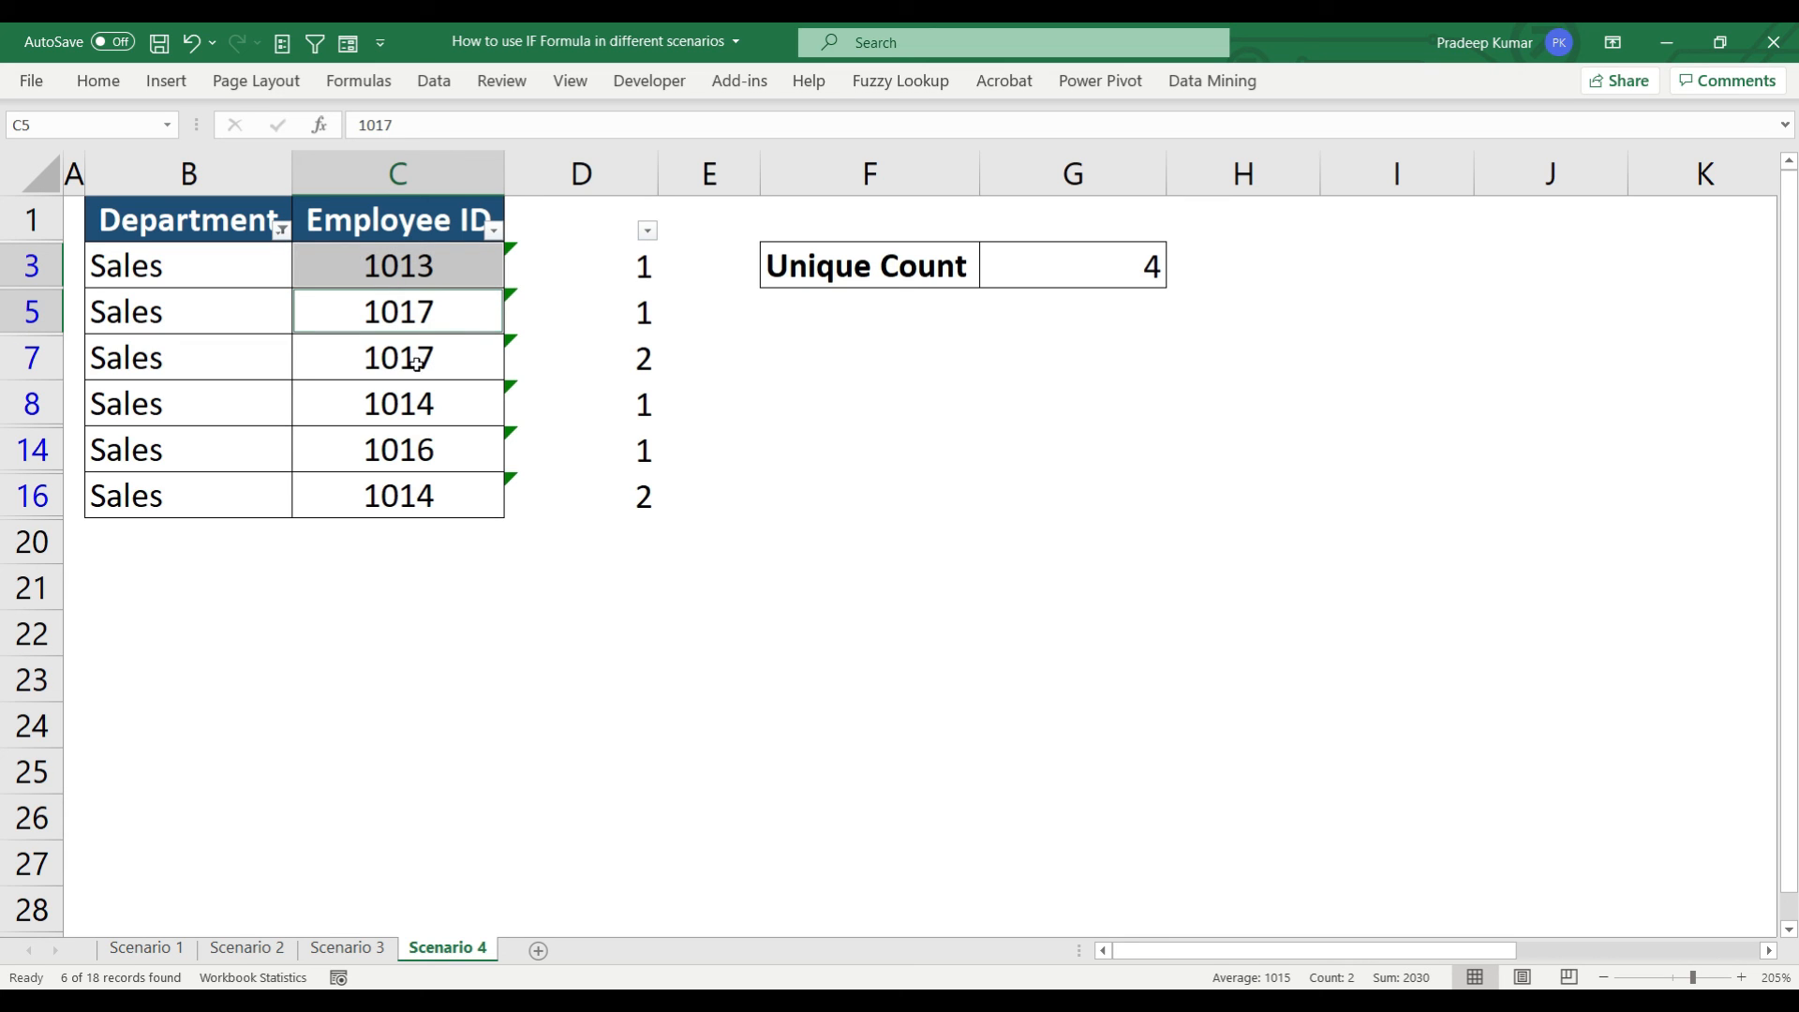
left_click(399, 405, "ctrl")
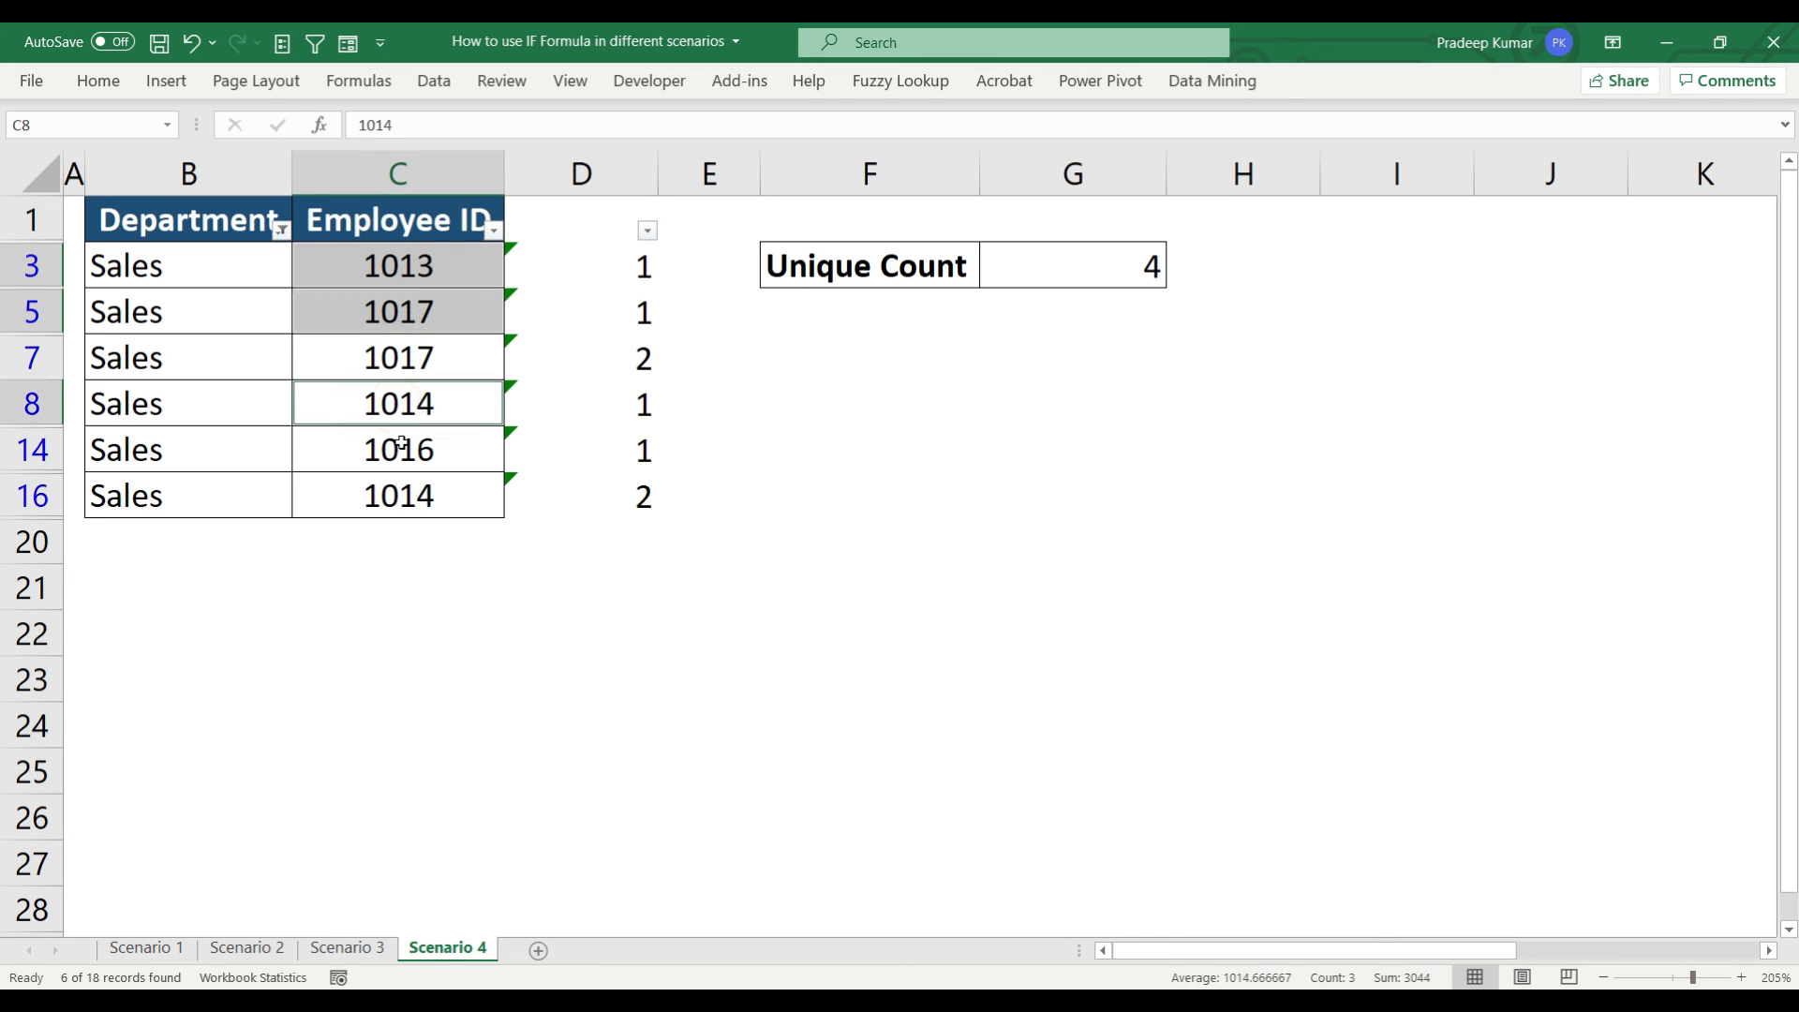
left_click(401, 446, "ctrl")
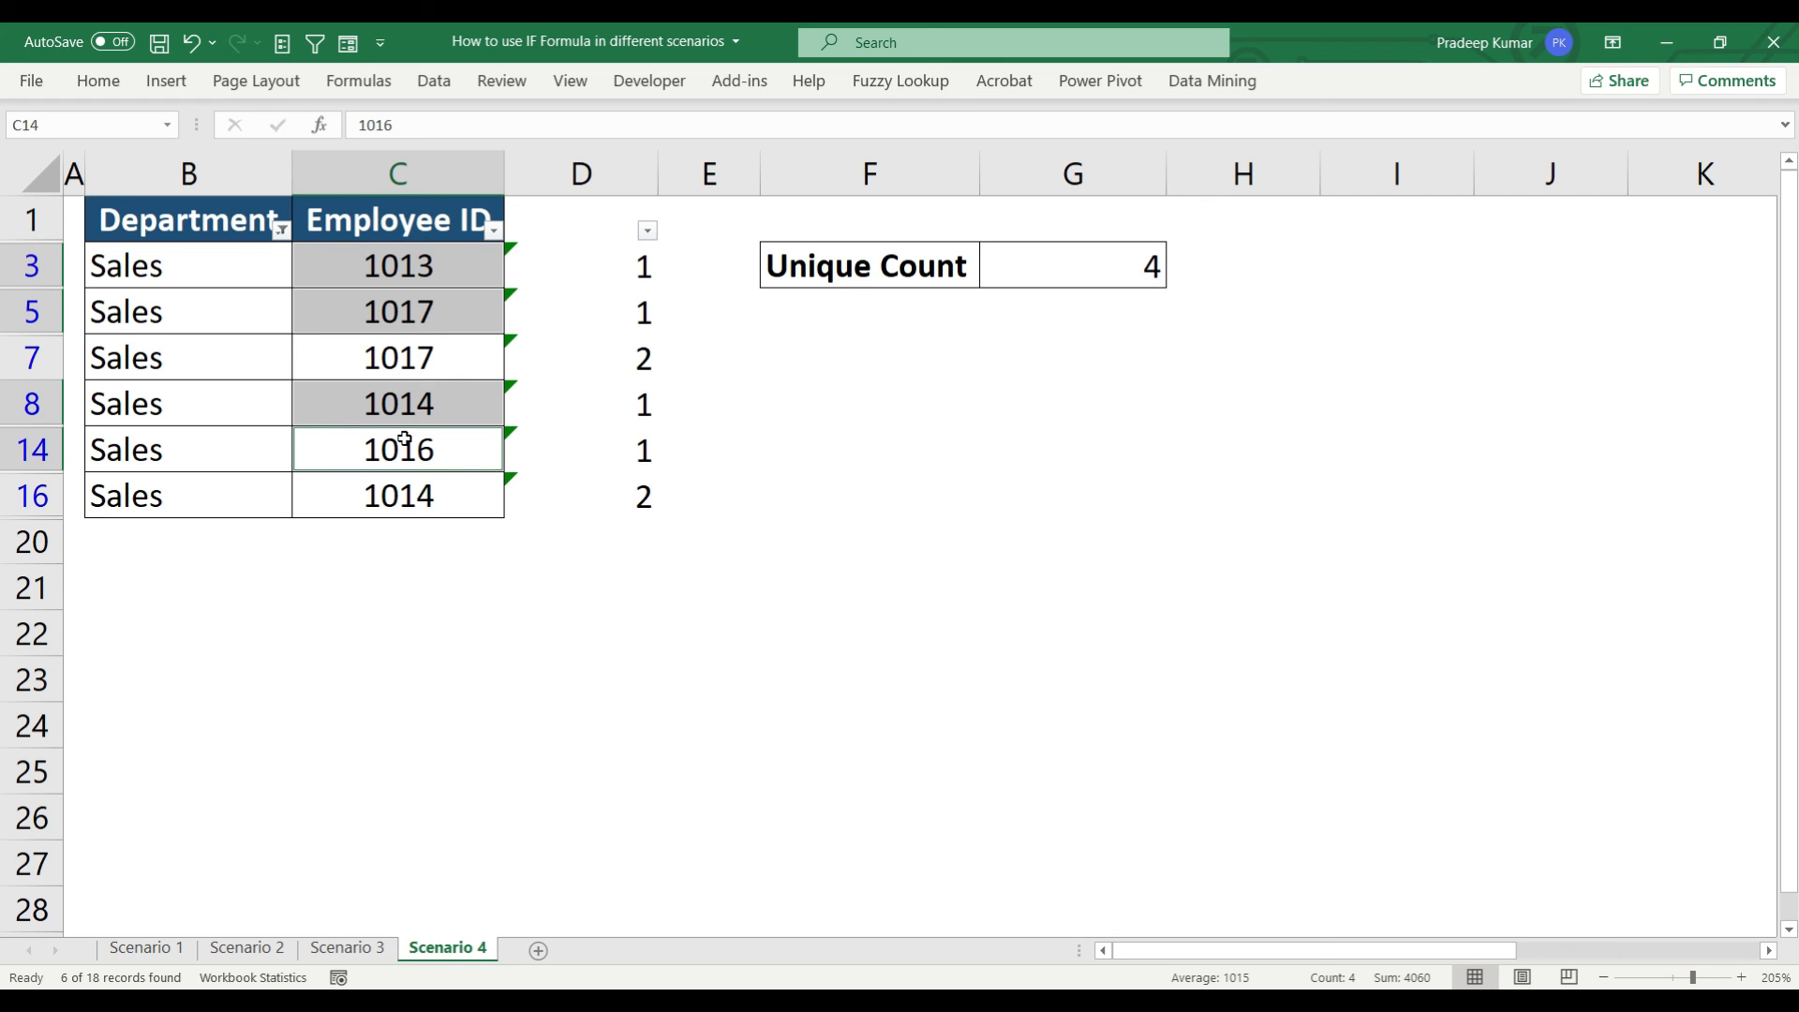
Remove the filter from the table and inspect the Unique Count formula in G3
left_click(463, 220)
key("ctrl+shift+l")
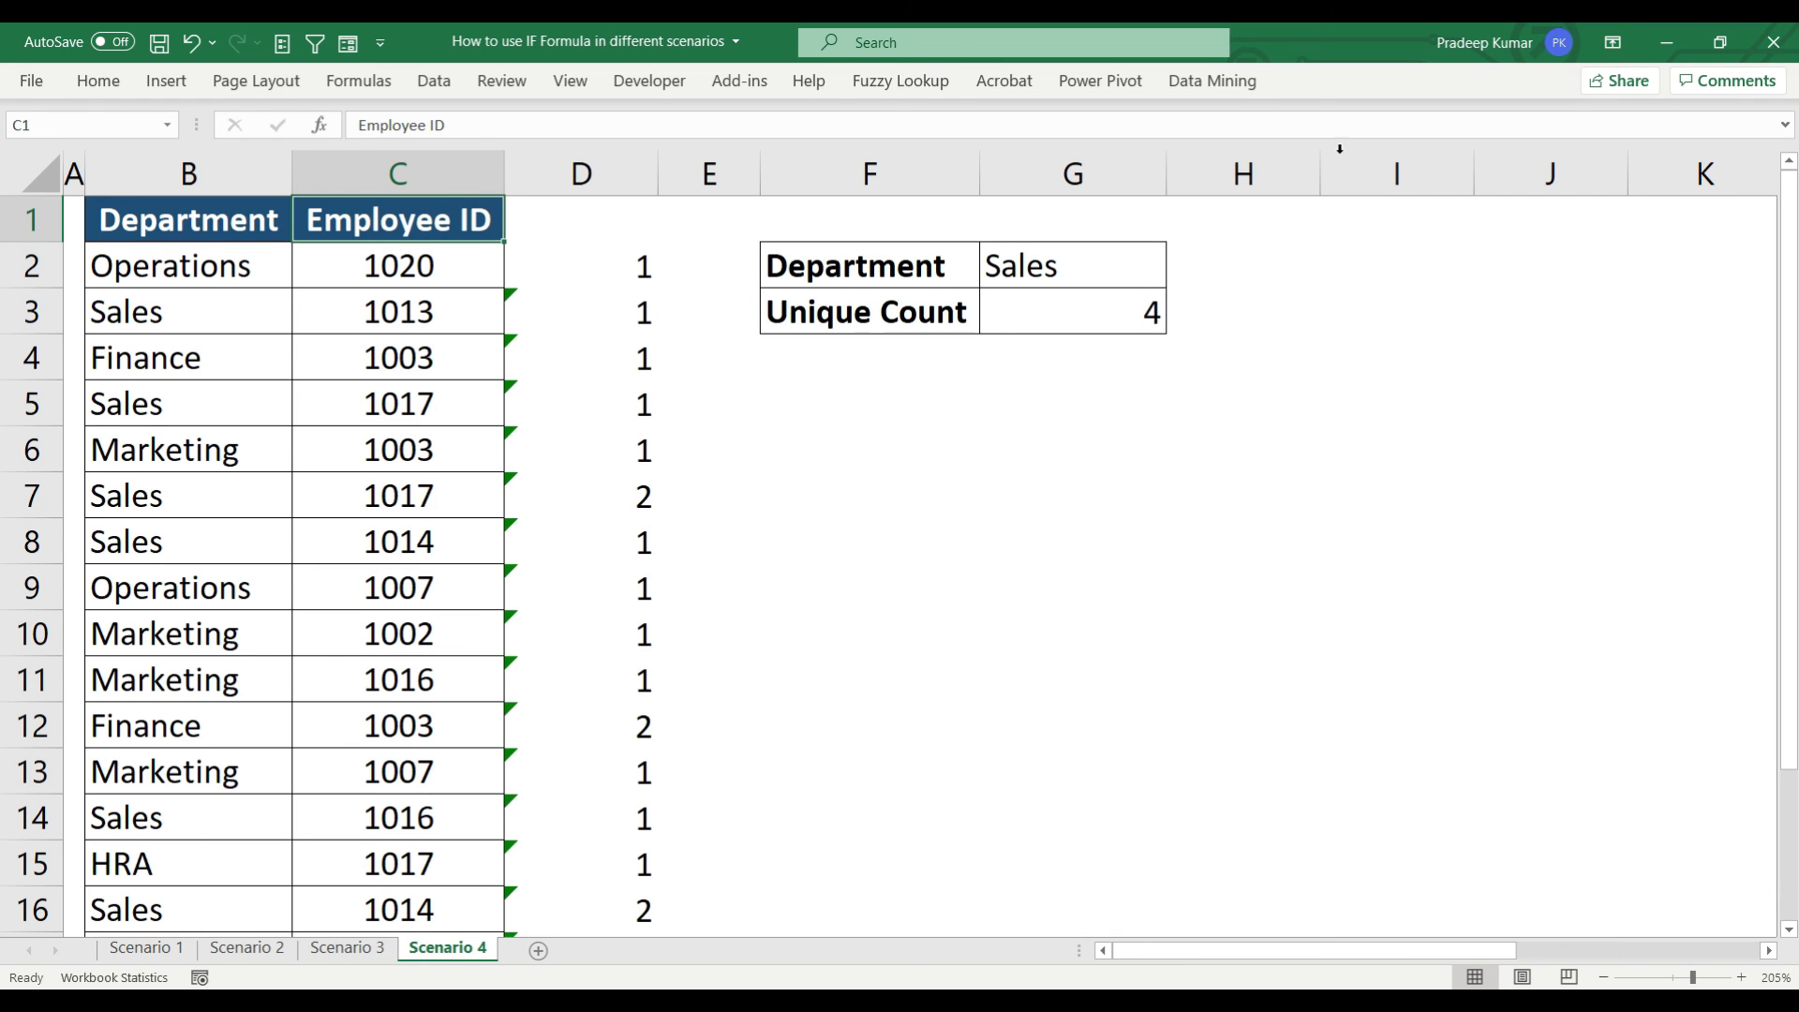
left_click(1069, 315)
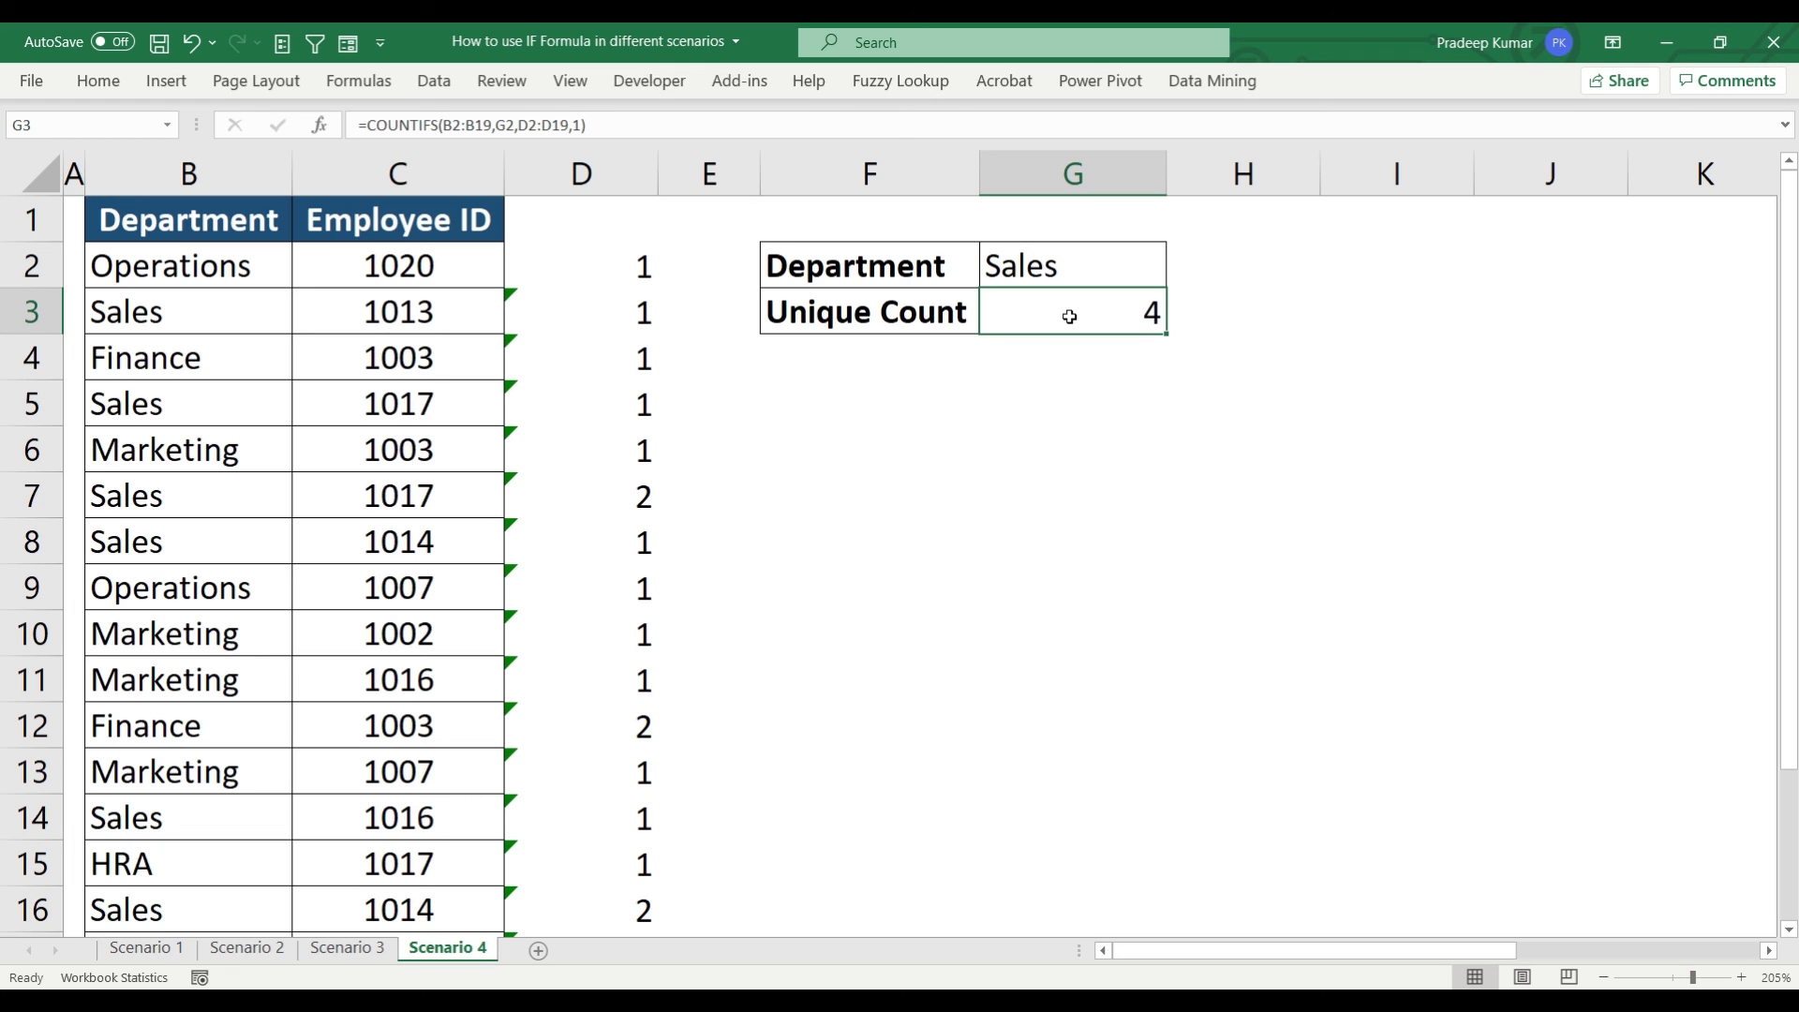